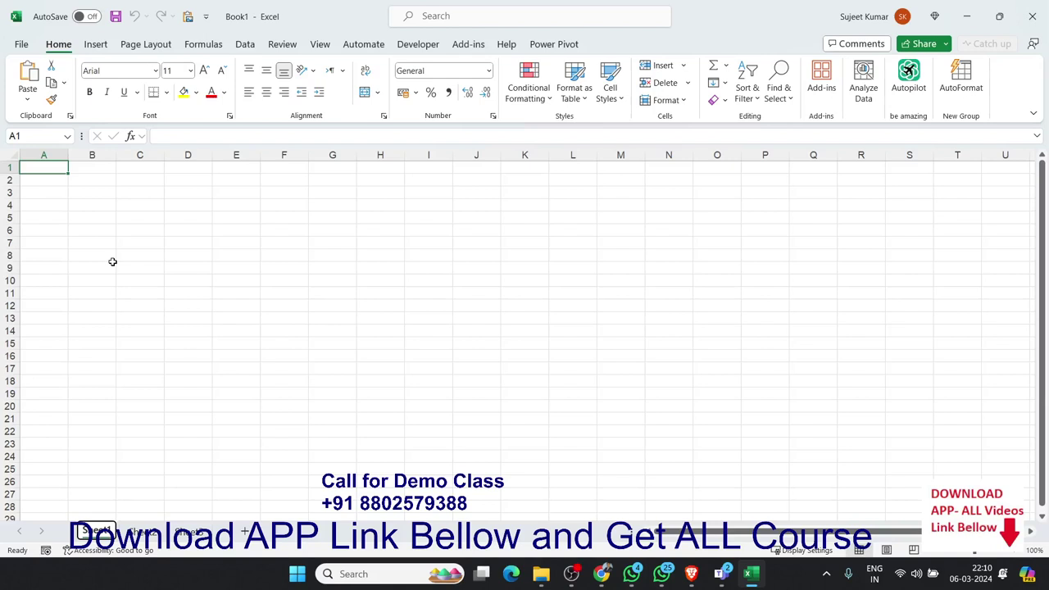
# Give Sheet1 a new name for the form, then begin renaming Sheet2 to Data.
pyautogui.click(122, 272)
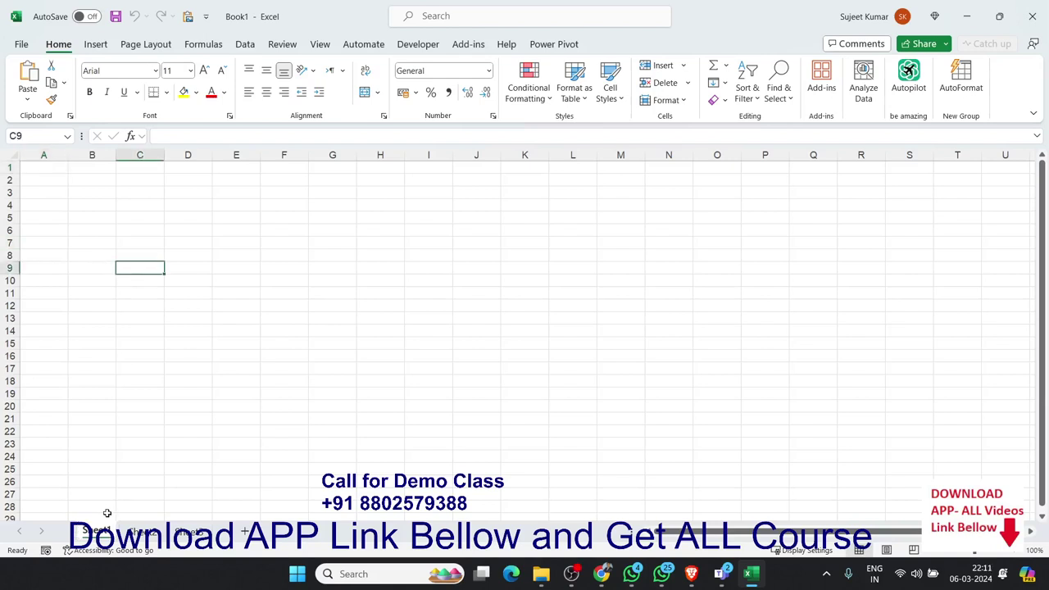
pyautogui.click(94, 533)
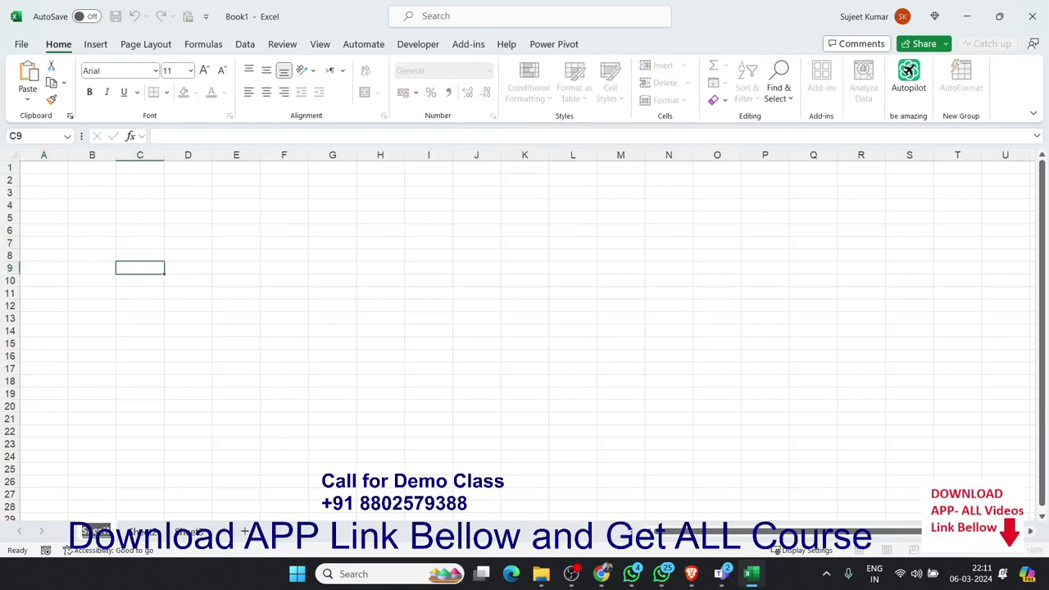
pyautogui.write('Fi')
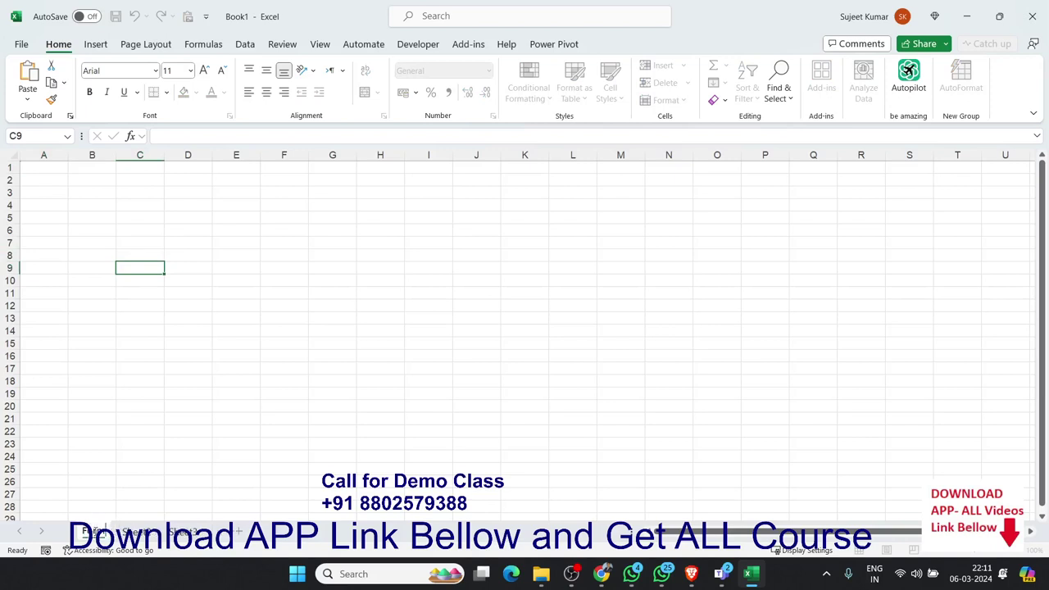
pyautogui.press('BackSpace')
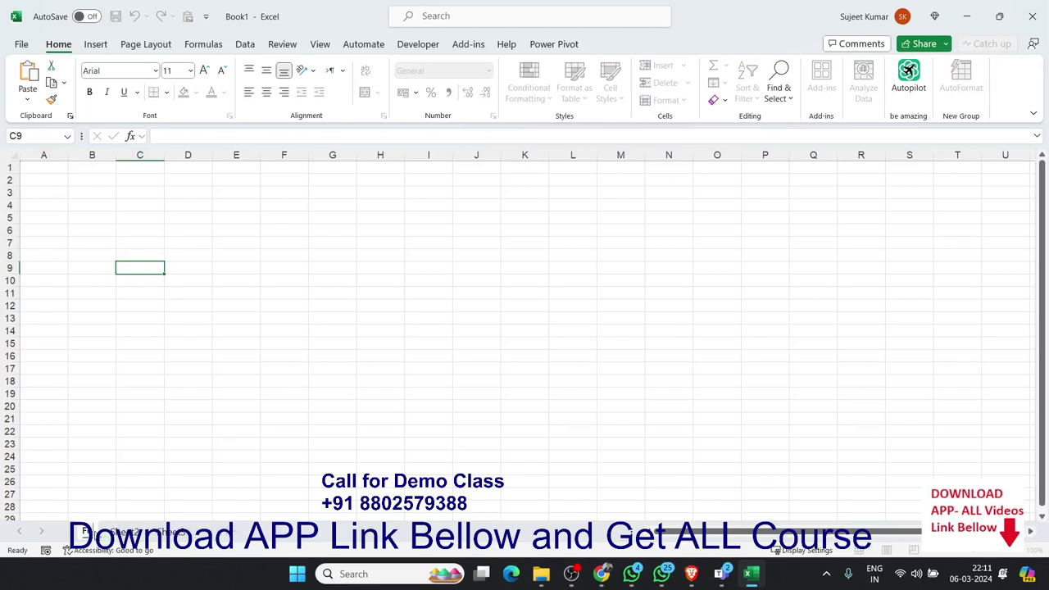
pyautogui.write('in')
pyautogui.click(131, 532)
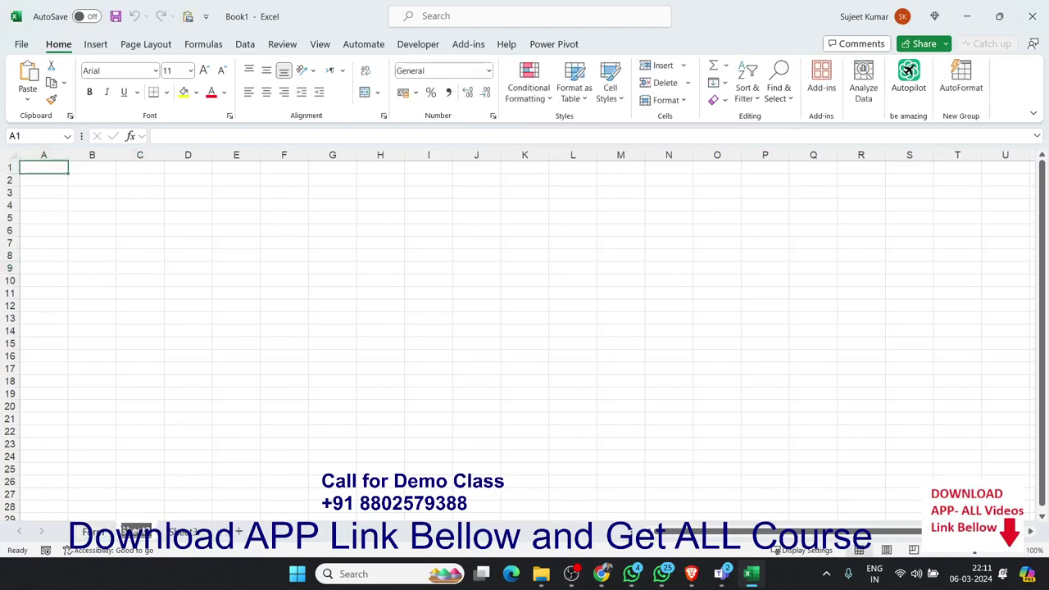
pyautogui.doubleClick(131, 532)
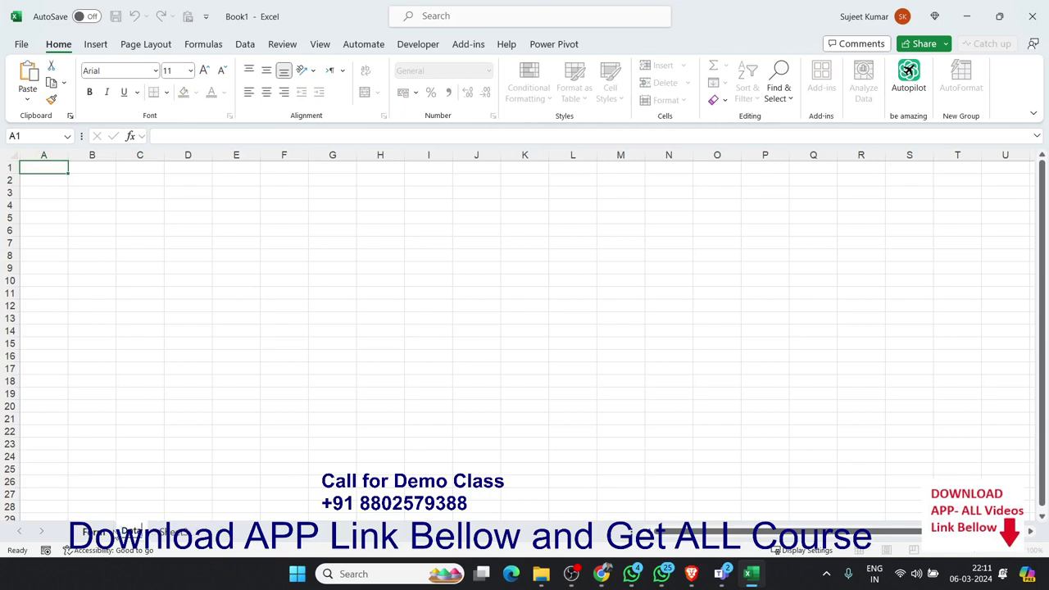
# Commit the Data sheet name and enter the labels Name, City and Amt in A4, A7 and A10.
pyautogui.click(92, 355)
pyautogui.click(54, 203)
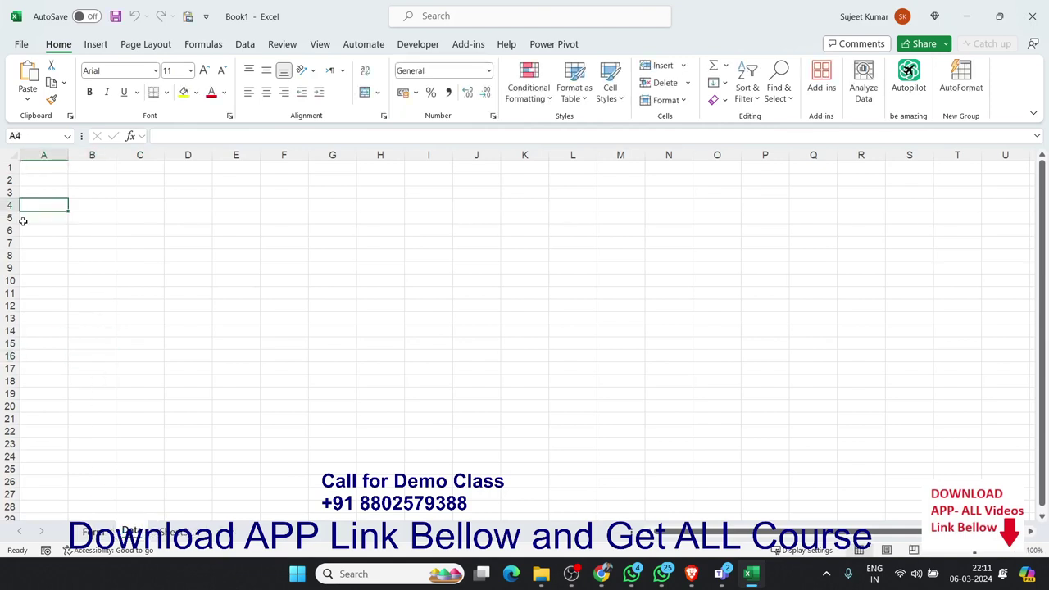
pyautogui.write('Nm')
pyautogui.press('BackSpace')
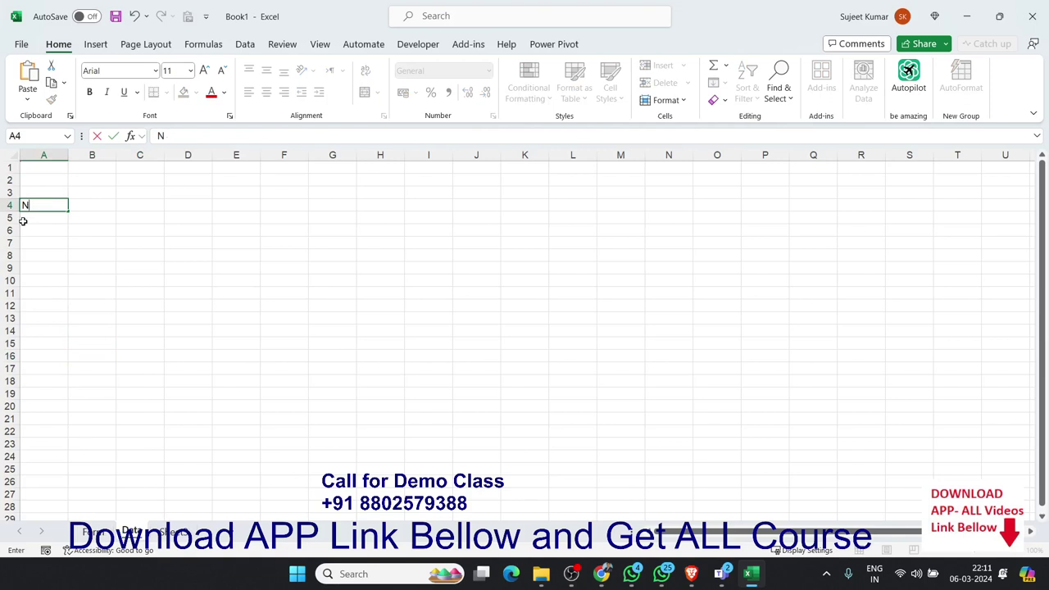
pyautogui.press('Return')
pyautogui.press('Return')
pyautogui.press('Return')
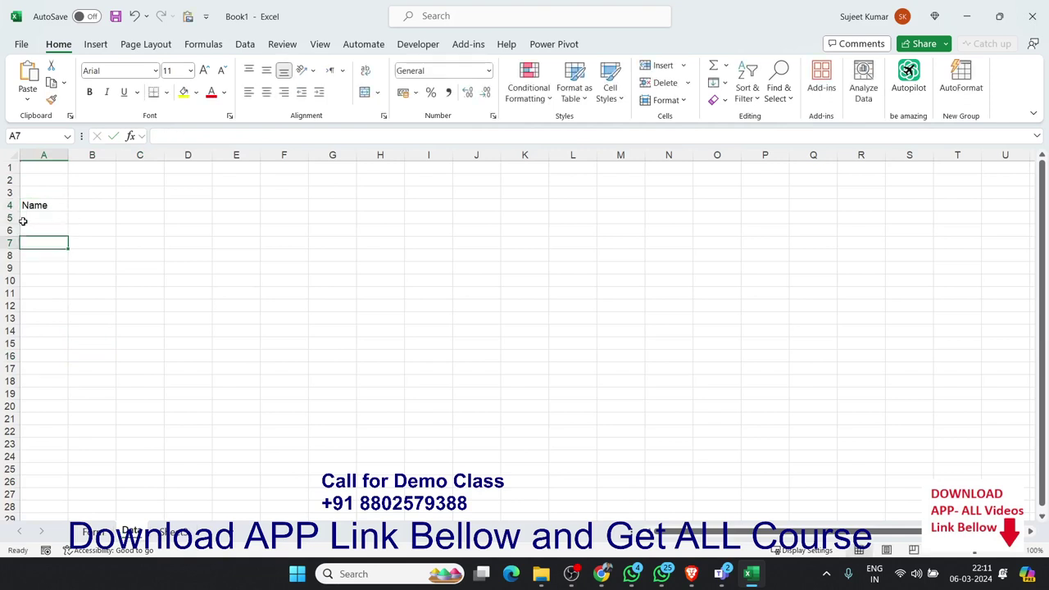
pyautogui.write('City')
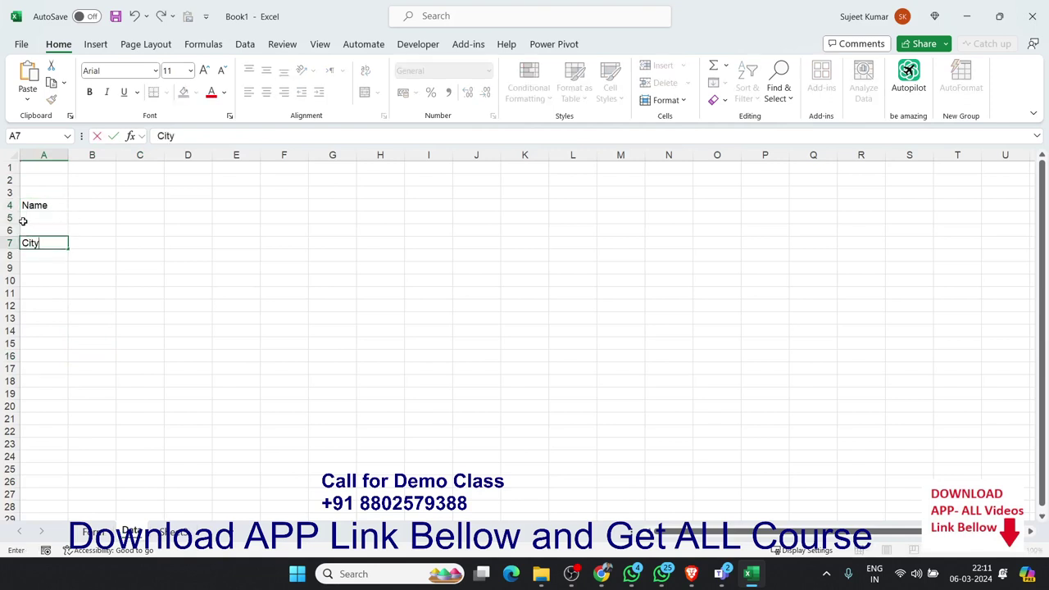
pyautogui.press('Return')
pyautogui.press('Return')
pyautogui.press('Return')
pyautogui.write('Amt')
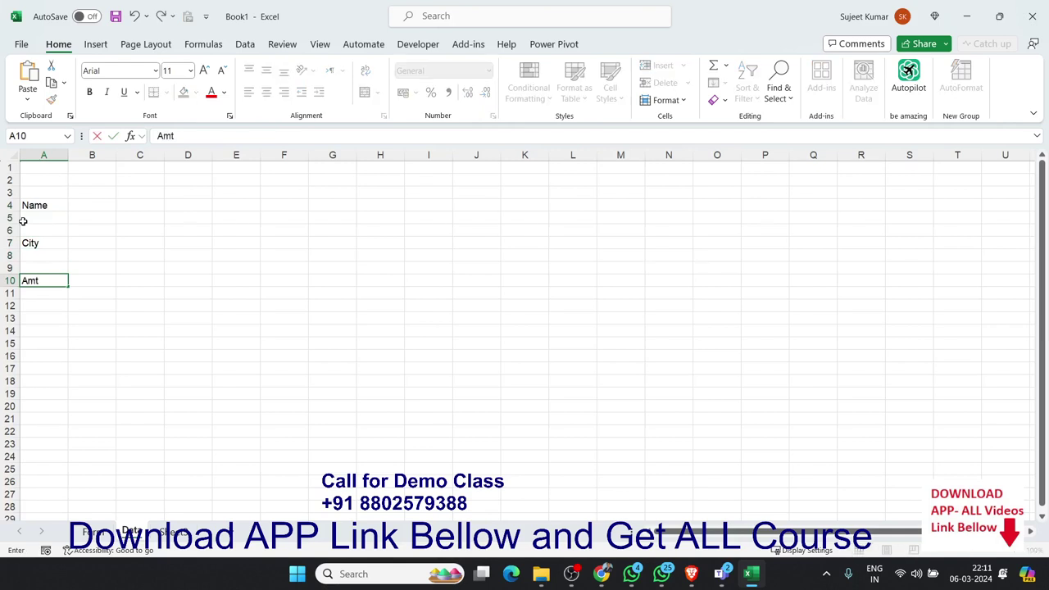
pyautogui.press('Tab')
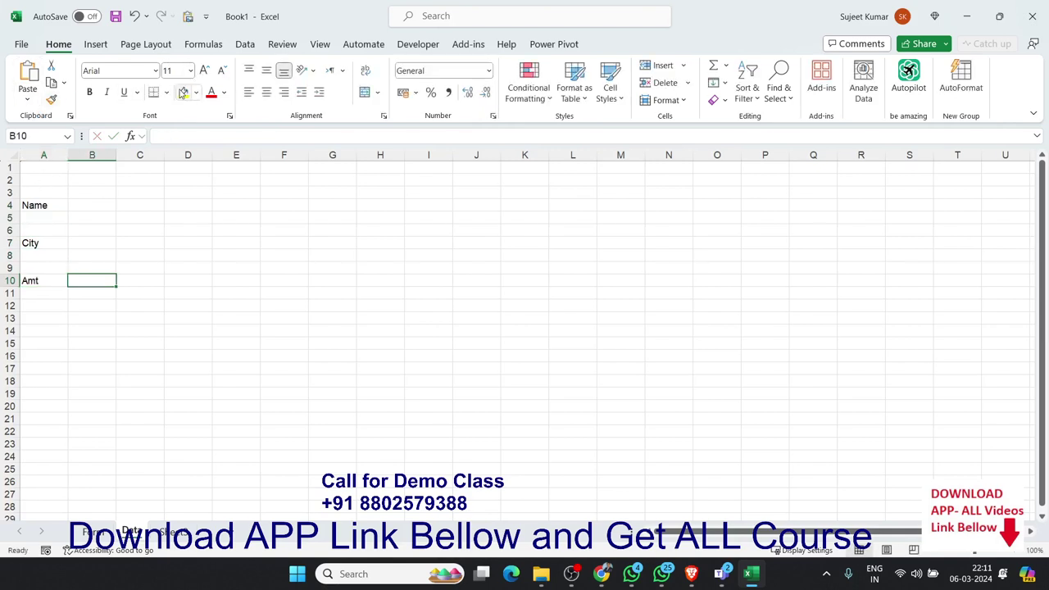
# Fill B10, B7 and B4 yellow and widen column B for the input cells.
pyautogui.click(183, 91)
pyautogui.click(106, 240)
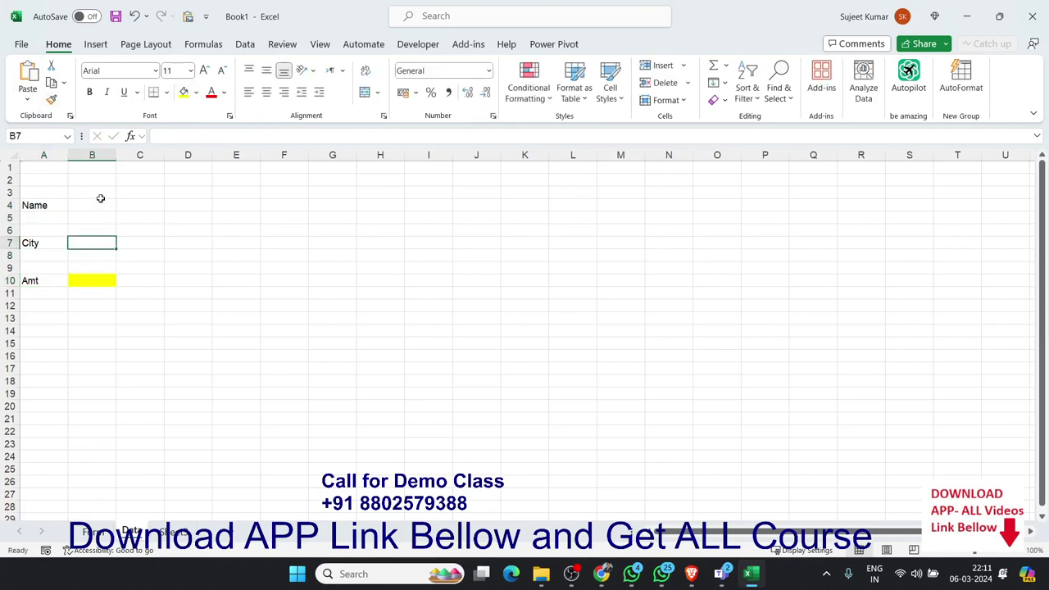
pyautogui.click(184, 92)
pyautogui.click(82, 203)
pyautogui.click(184, 92)
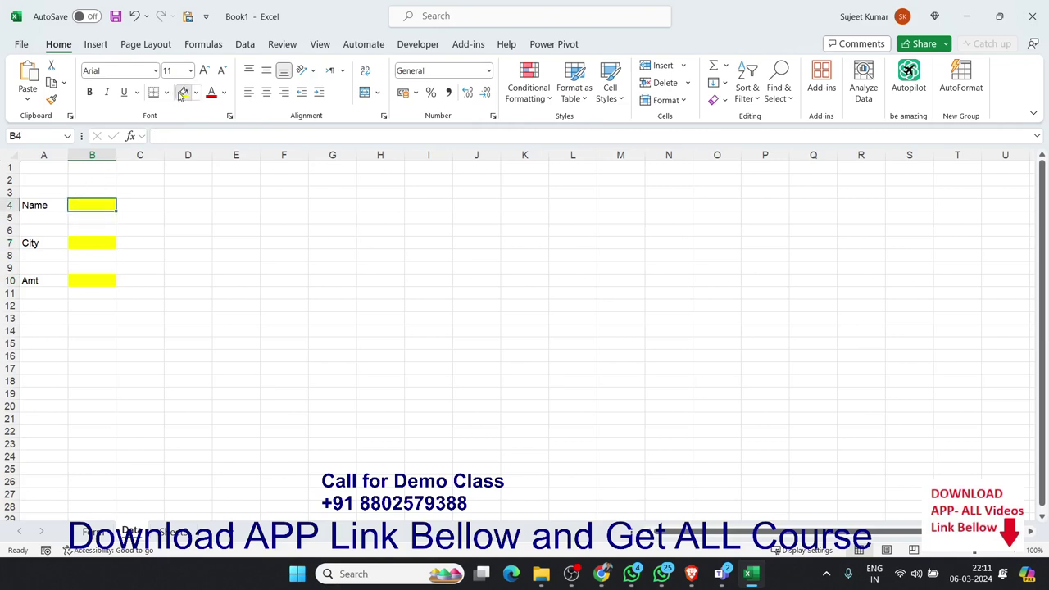
pyautogui.moveTo(118, 156); pyautogui.dragTo(174, 155)
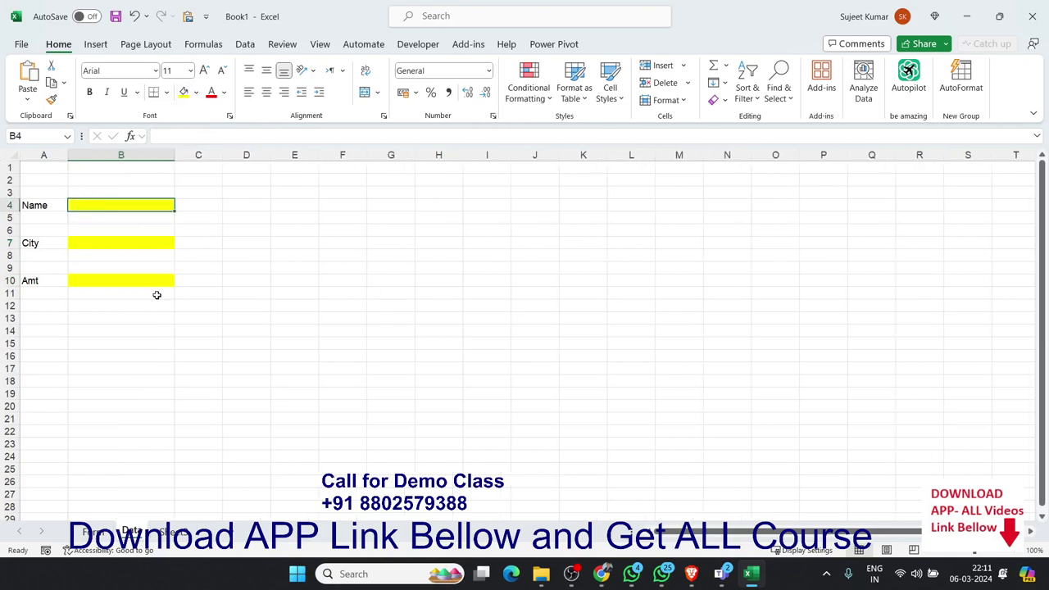
pyautogui.click(192, 301)
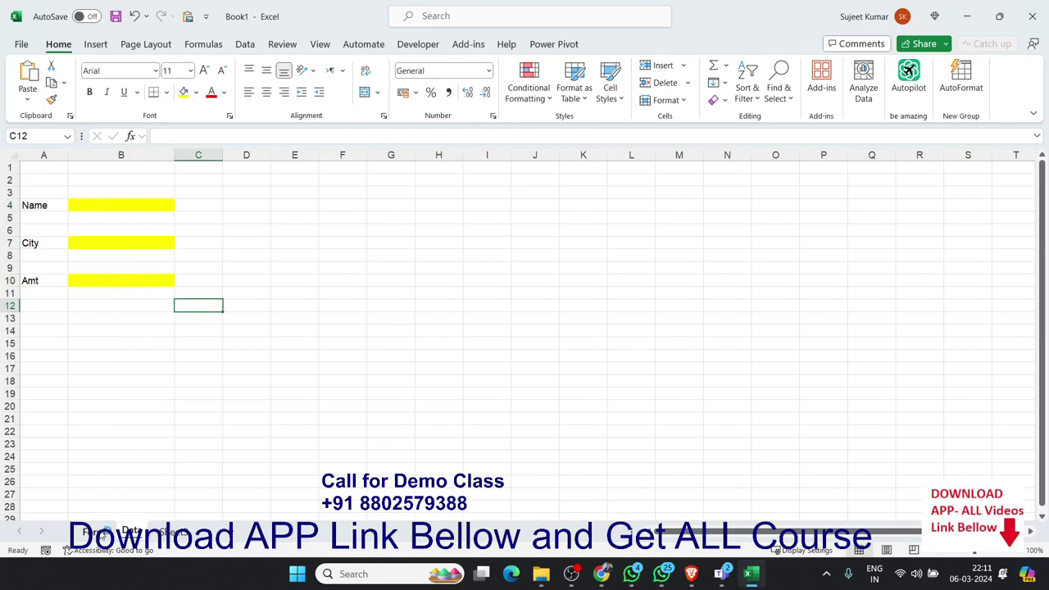
# Copy the whole form sheet and try pasting it at A1 of the other sheet, cancelling the warning.
pyautogui.click(18, 151)
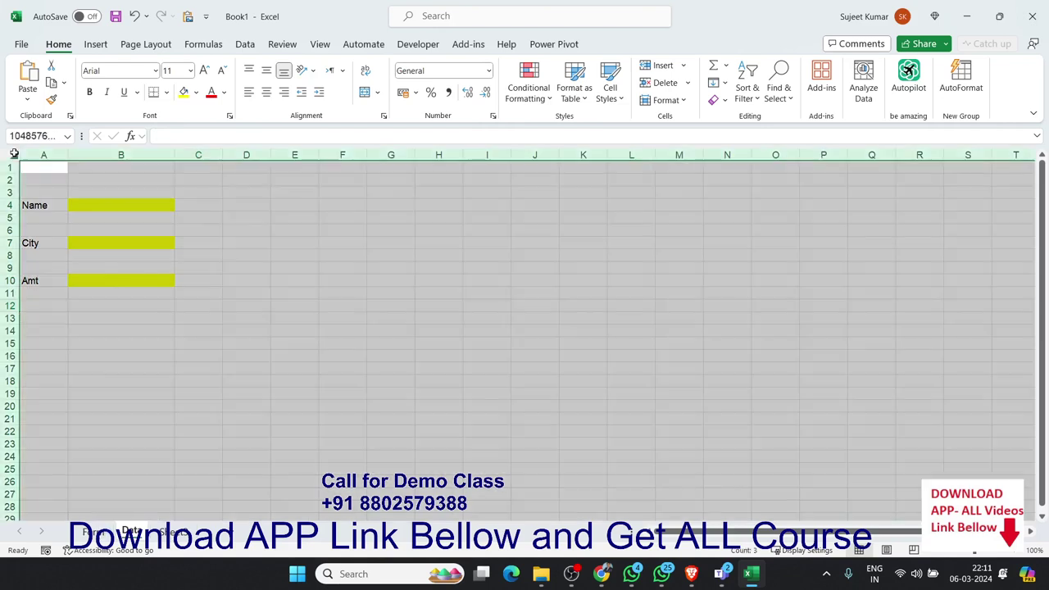
pyautogui.hotkey('ctrl', 'c')
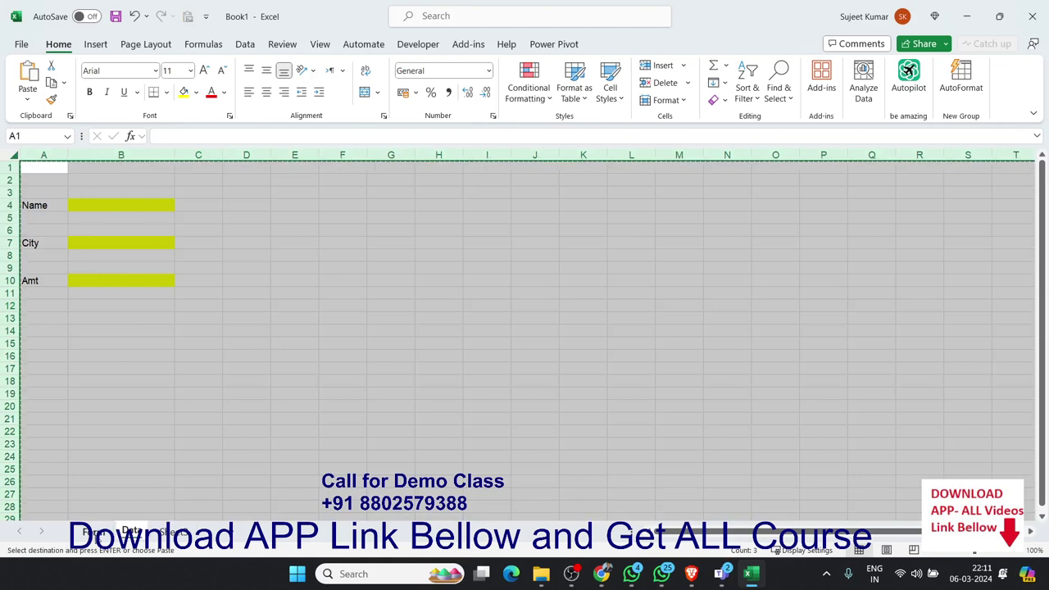
pyautogui.click(97, 531)
pyautogui.click(42, 168)
pyautogui.hotkey('ctrl', 'v')
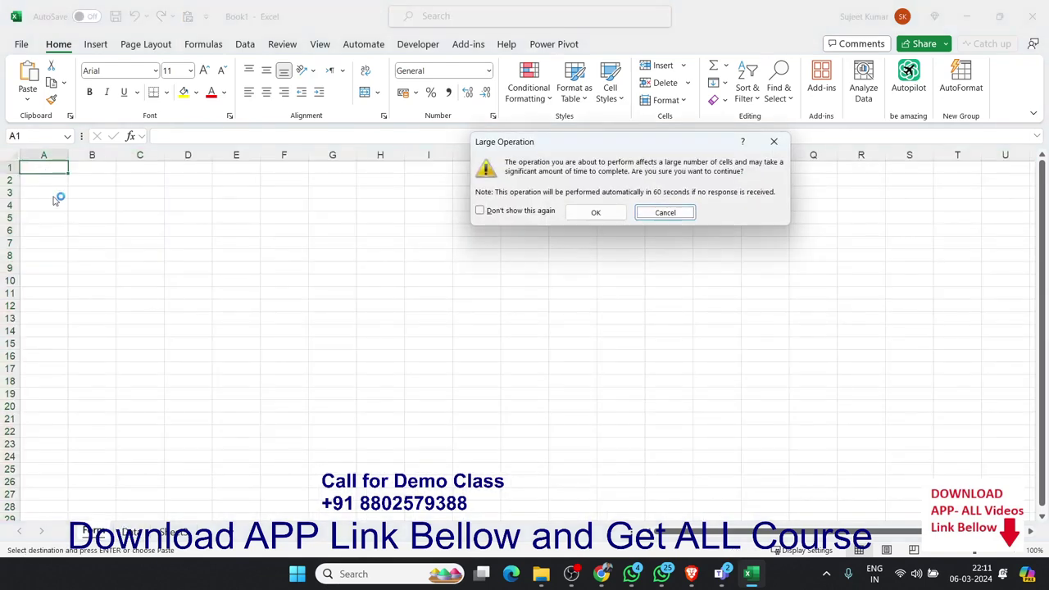
pyautogui.press('Escape')
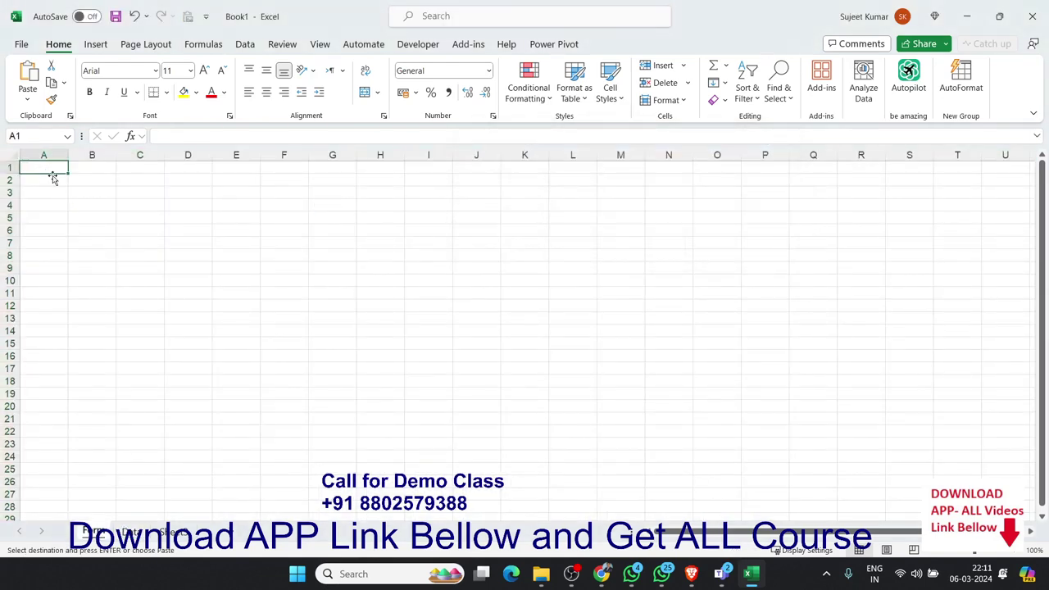
# Paste the form layout over the entire sheet, confirm the large paste, then undo it.
pyautogui.click(12, 155)
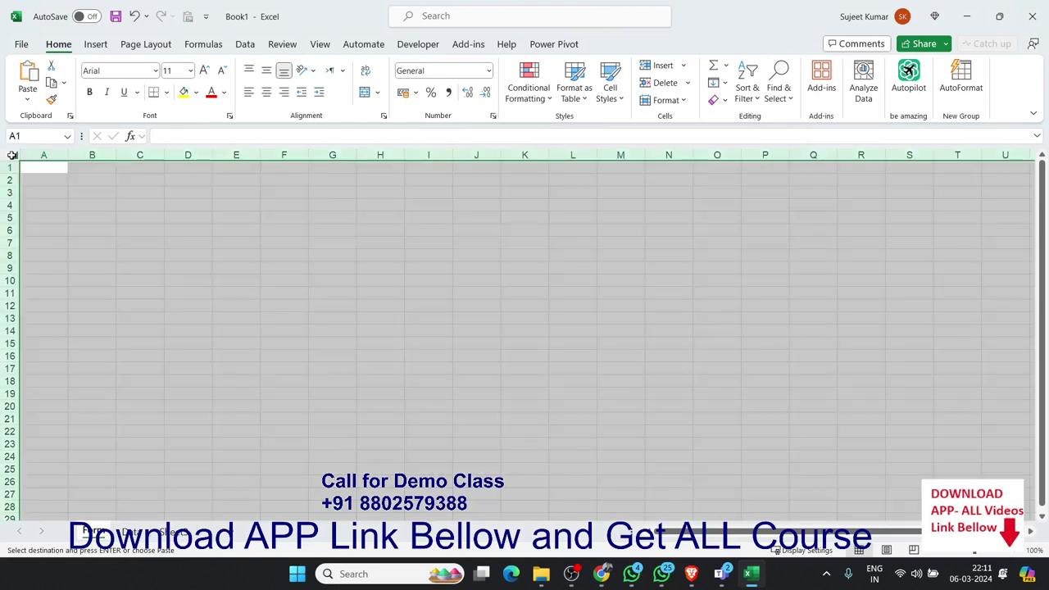
pyautogui.hotkey('ctrl', 'v')
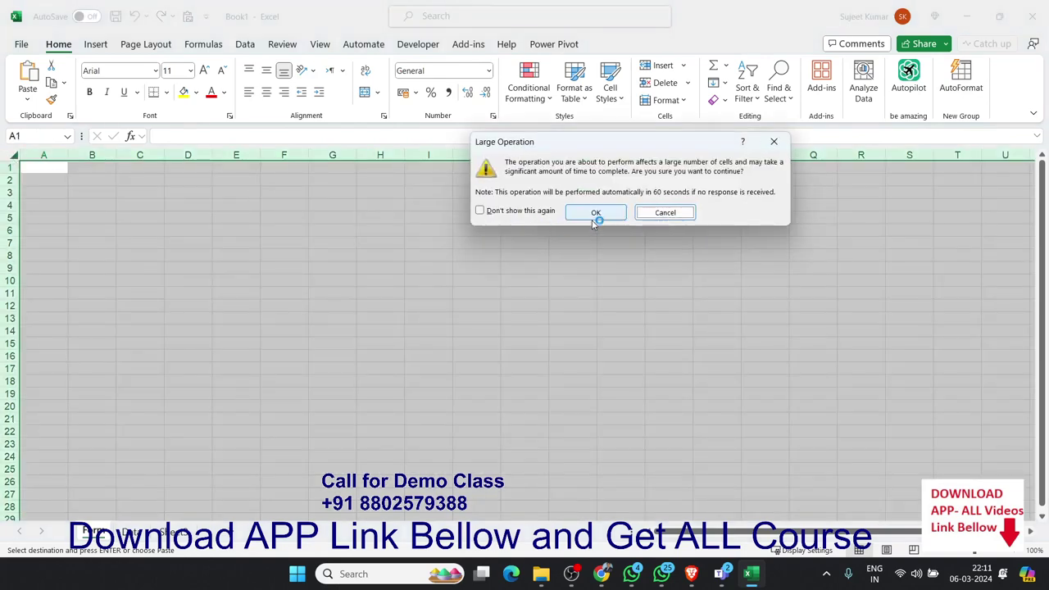
pyautogui.click(594, 215)
pyautogui.click(323, 267)
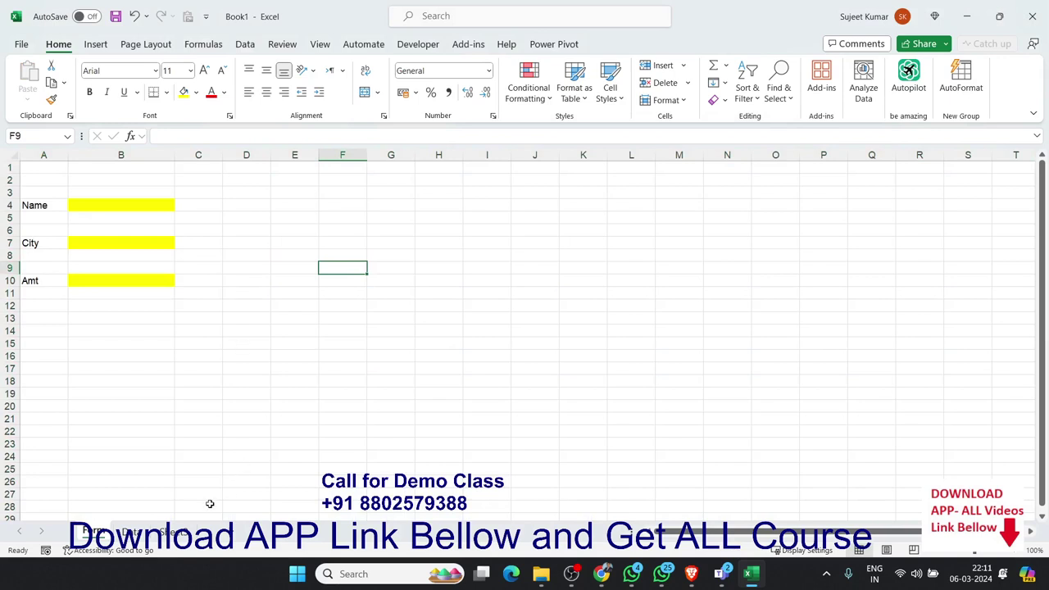
pyautogui.hotkey('ctrl', 'z')
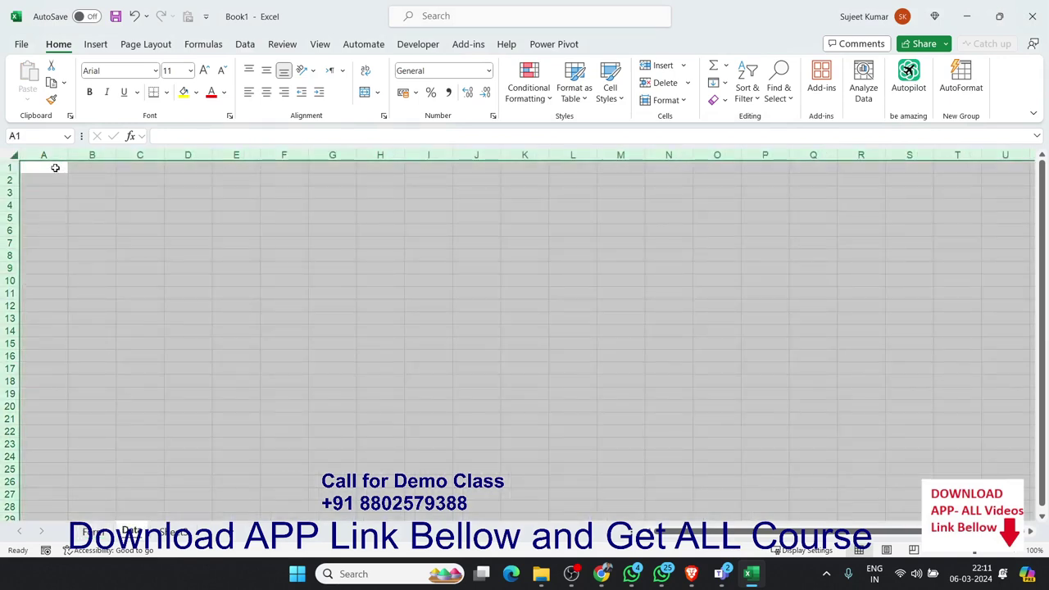
# Enter the headers ID, Date, Time, Name, City and Amt across A1:F1 of the Data sheet.
pyautogui.click(54, 166)
pyautogui.write('ID')
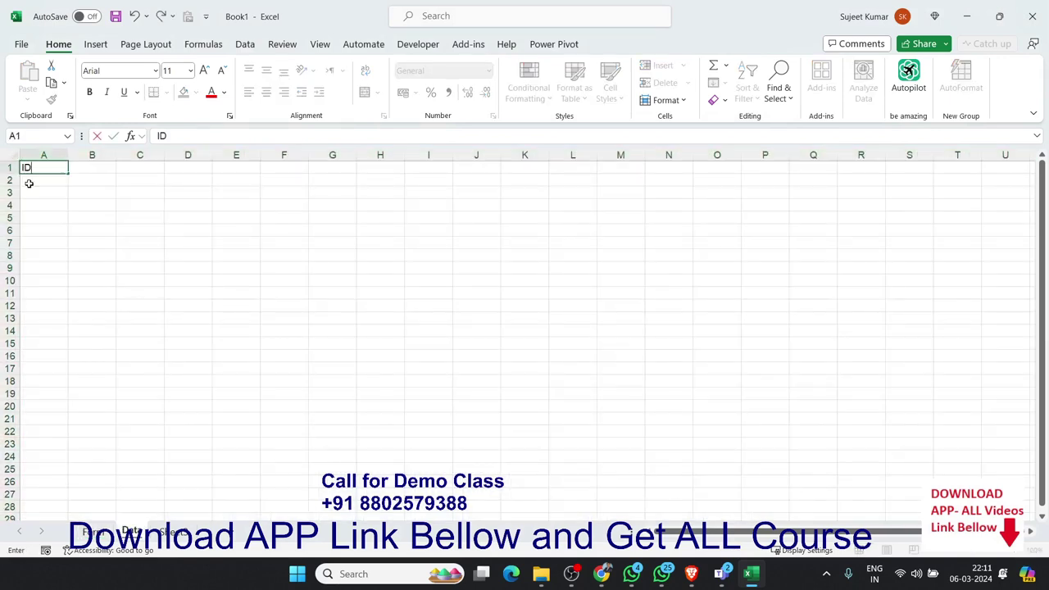
pyautogui.press('Tab')
pyautogui.write('D')
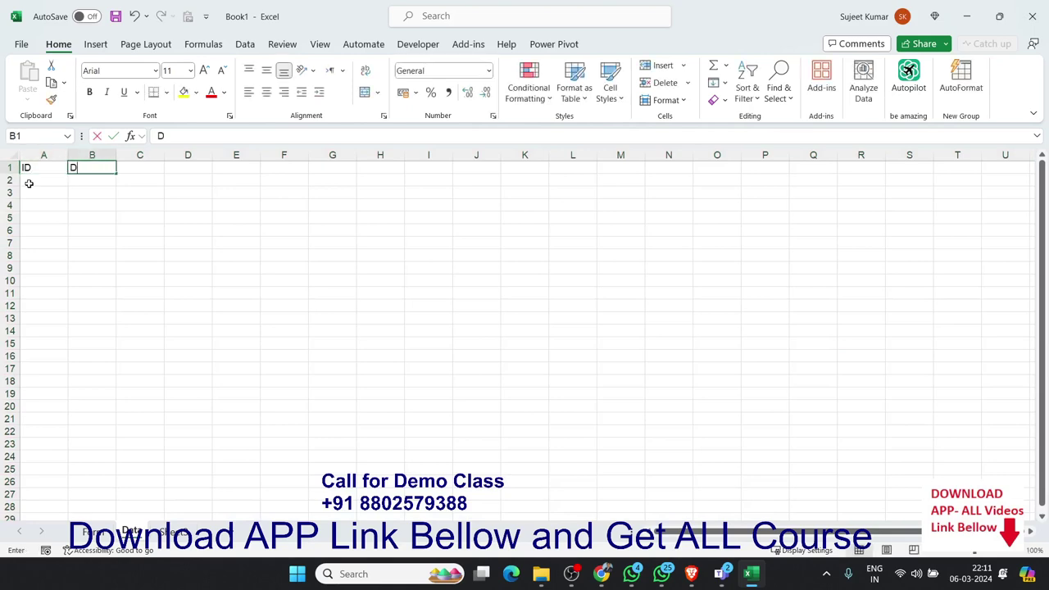
pyautogui.write('aet')
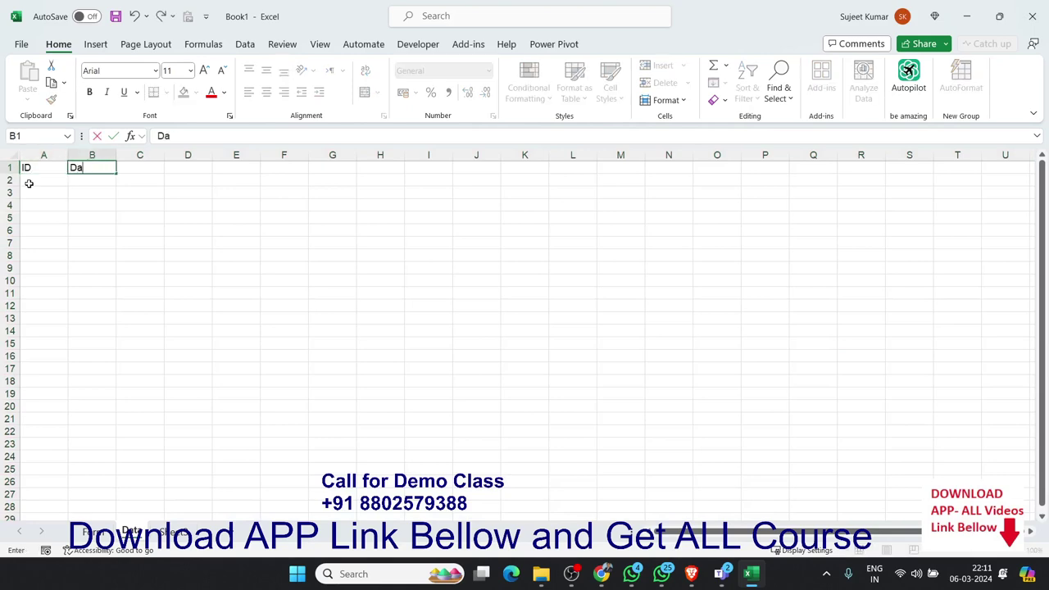
pyautogui.press('Tab')
pyautogui.write('T')
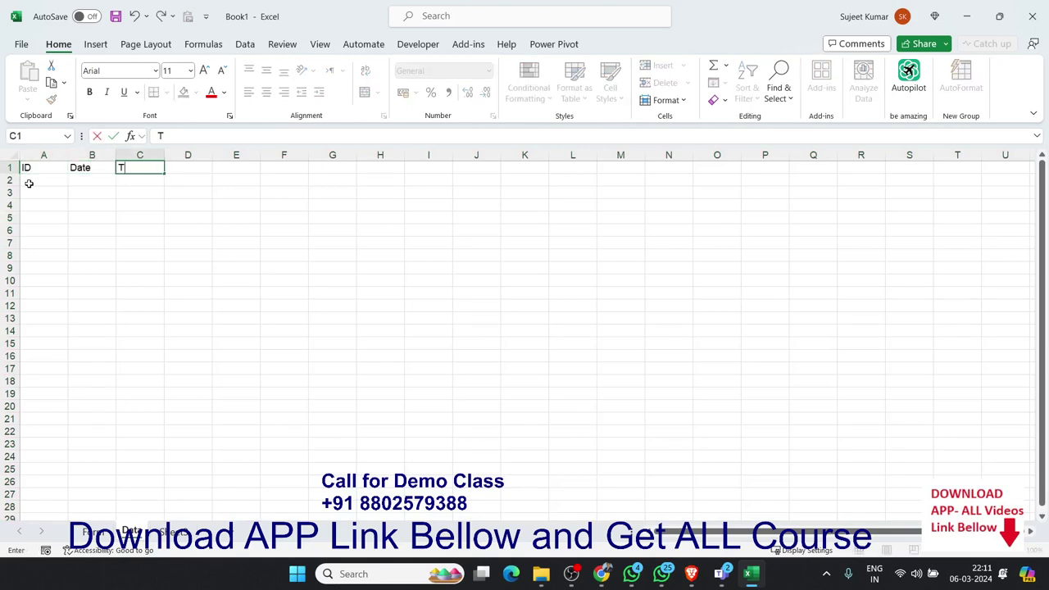
pyautogui.write('ime')
pyautogui.press('Tab')
pyautogui.write('Na')
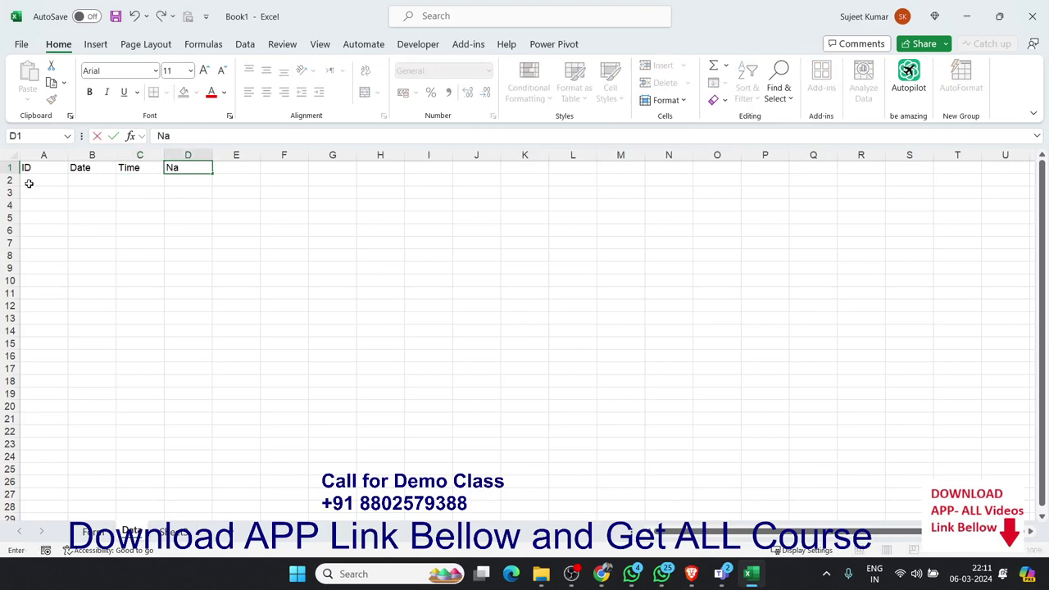
pyautogui.write('me')
pyautogui.press('Tab')
pyautogui.write('C')
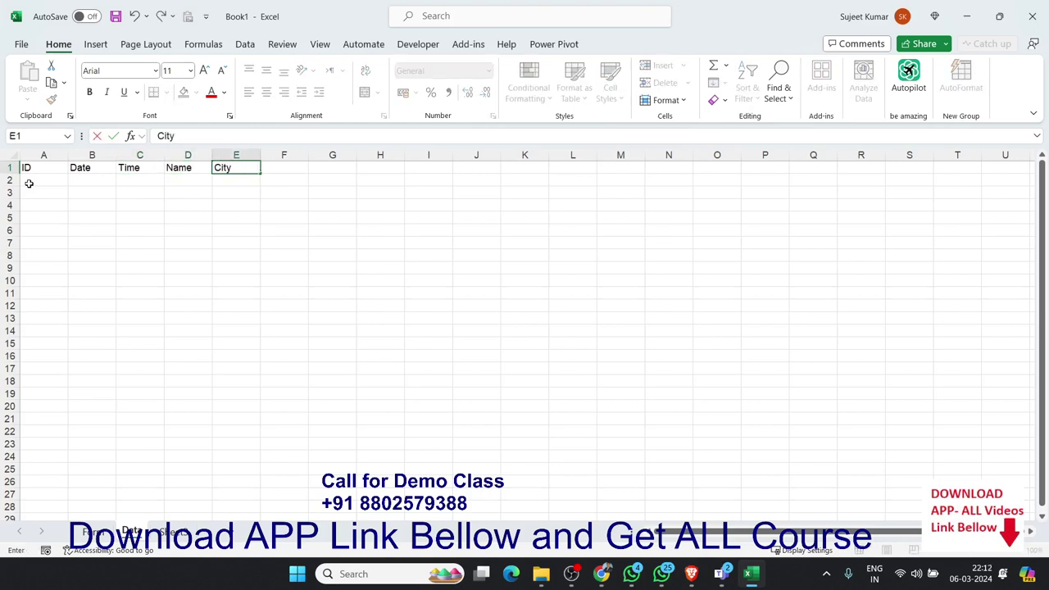
pyautogui.press('Tab')
pyautogui.write('Amt')
pyautogui.press('Return')
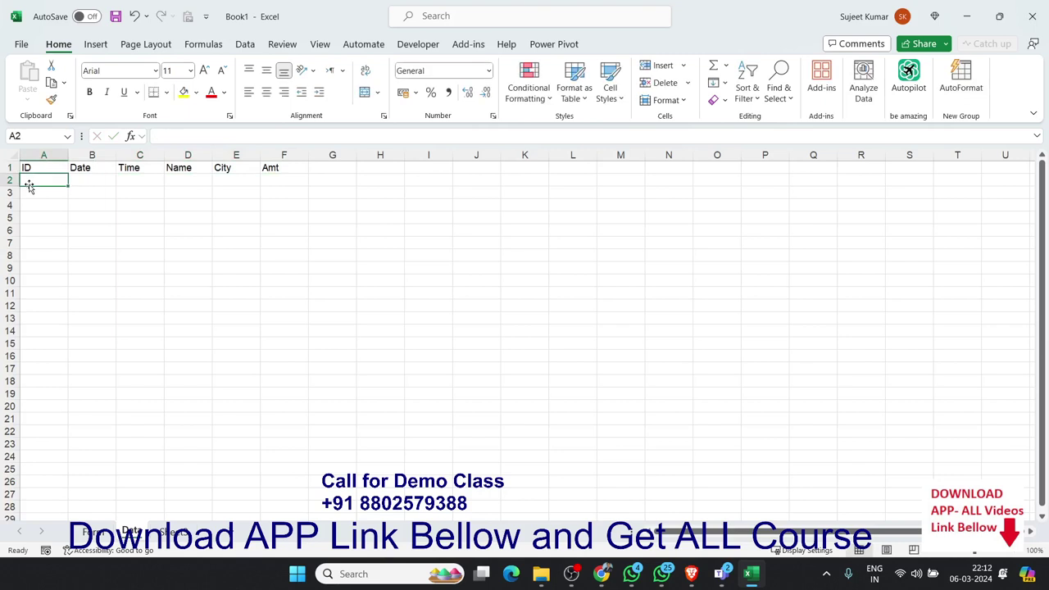
# Compare the Form sheet with Data, selecting cells under the ID, Date and Time headers.
pyautogui.click(96, 532)
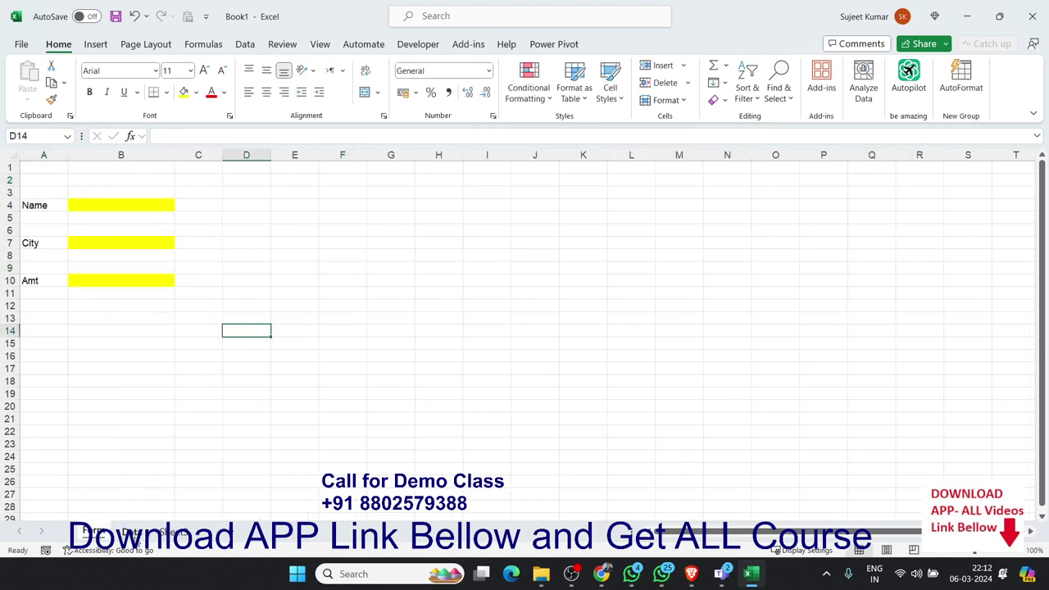
pyautogui.click(132, 532)
pyautogui.moveTo(44, 178); pyautogui.dragTo(46, 243)
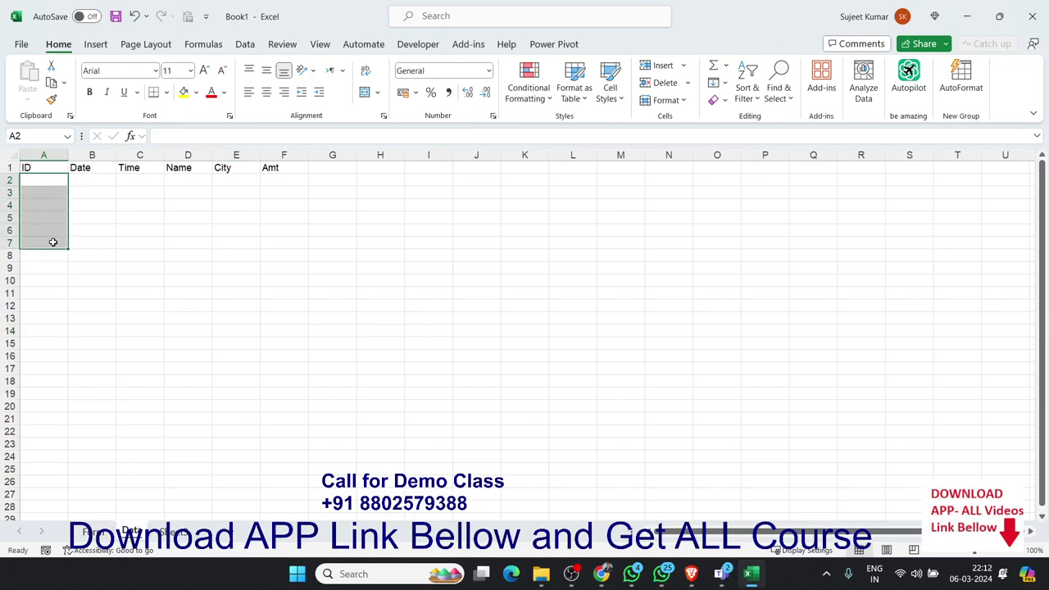
pyautogui.moveTo(91, 180); pyautogui.dragTo(91, 217)
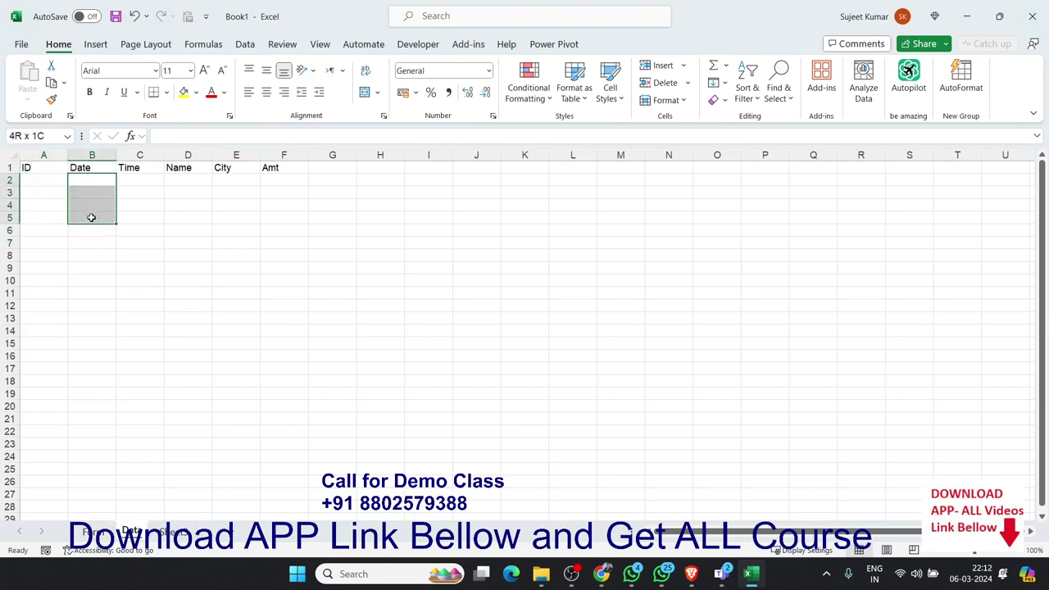
pyautogui.moveTo(123, 180); pyautogui.dragTo(131, 217)
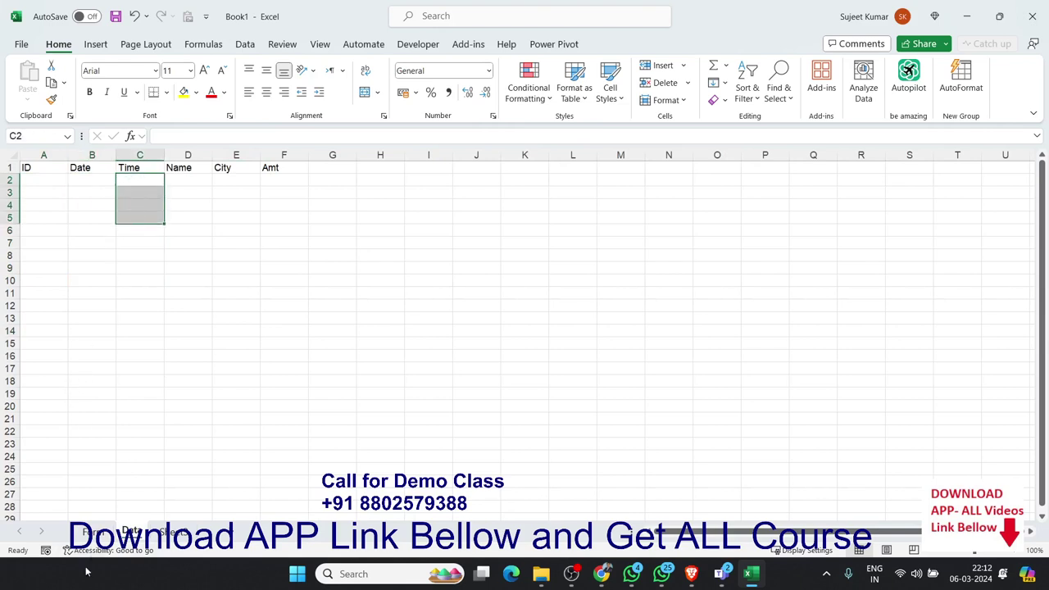
# Recheck the Form sheet, select cells under the Amt header, then show the Developer ribbon tab.
pyautogui.click(96, 533)
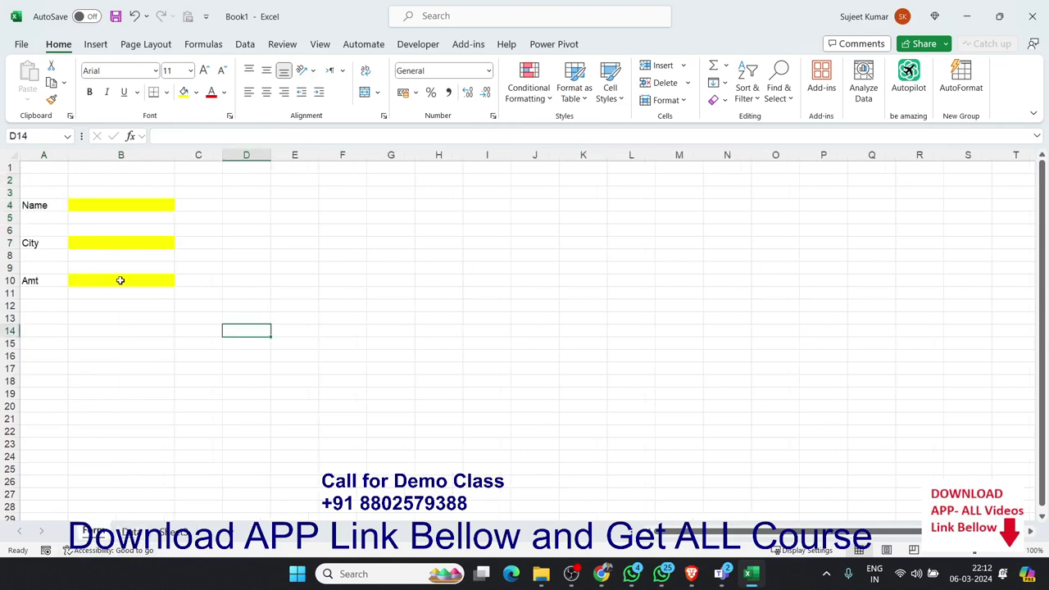
pyautogui.click(131, 532)
pyautogui.moveTo(269, 182); pyautogui.dragTo(267, 237)
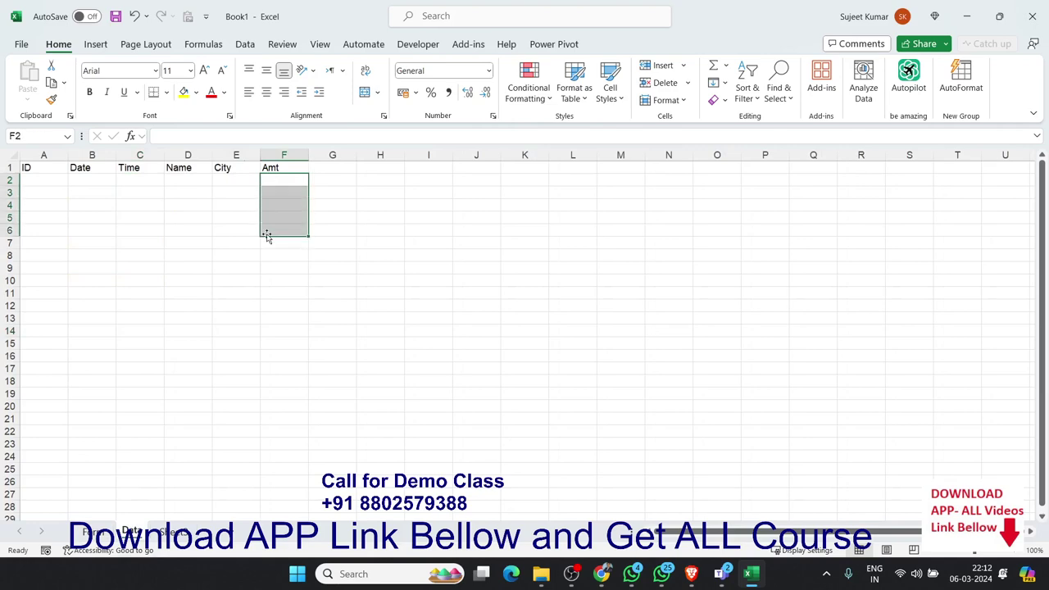
pyautogui.click(127, 206)
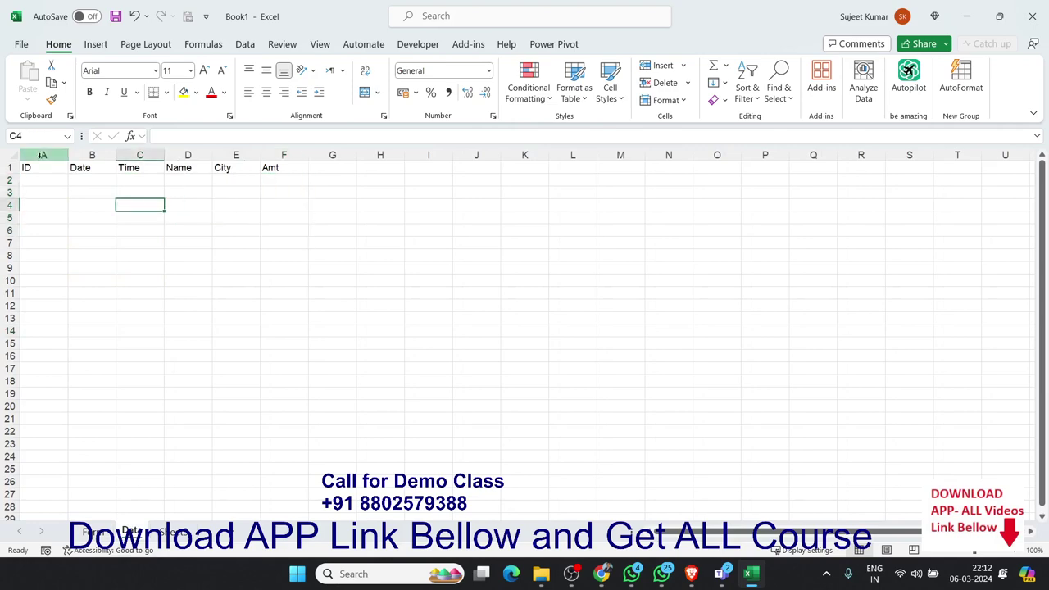
pyautogui.click(420, 46)
# Open the Visual Basic editor, insert a new module, and snap the editor to the left half.
pyautogui.click(28, 90)
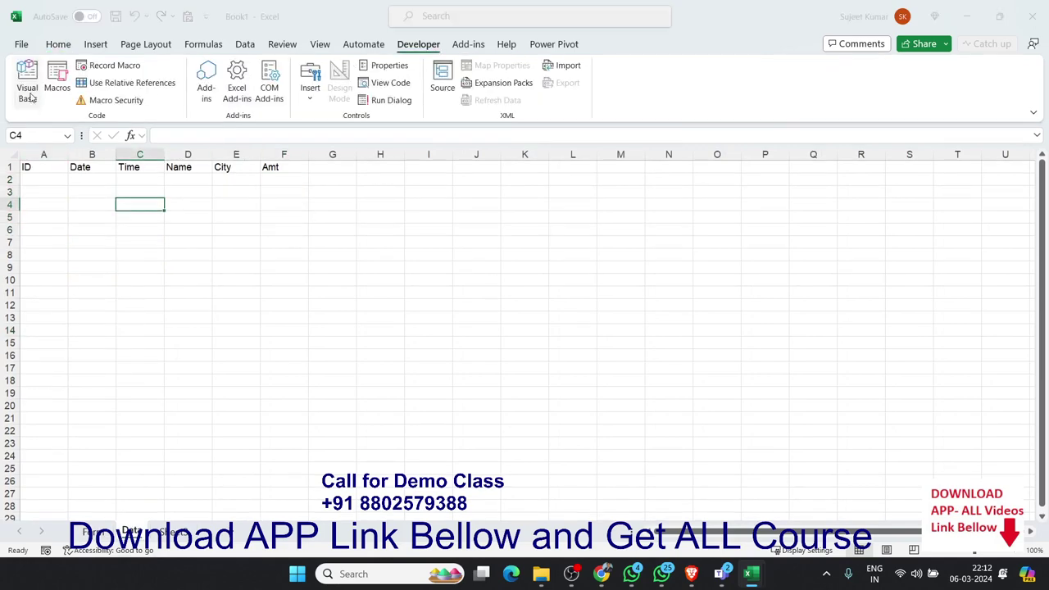
pyautogui.click(96, 28)
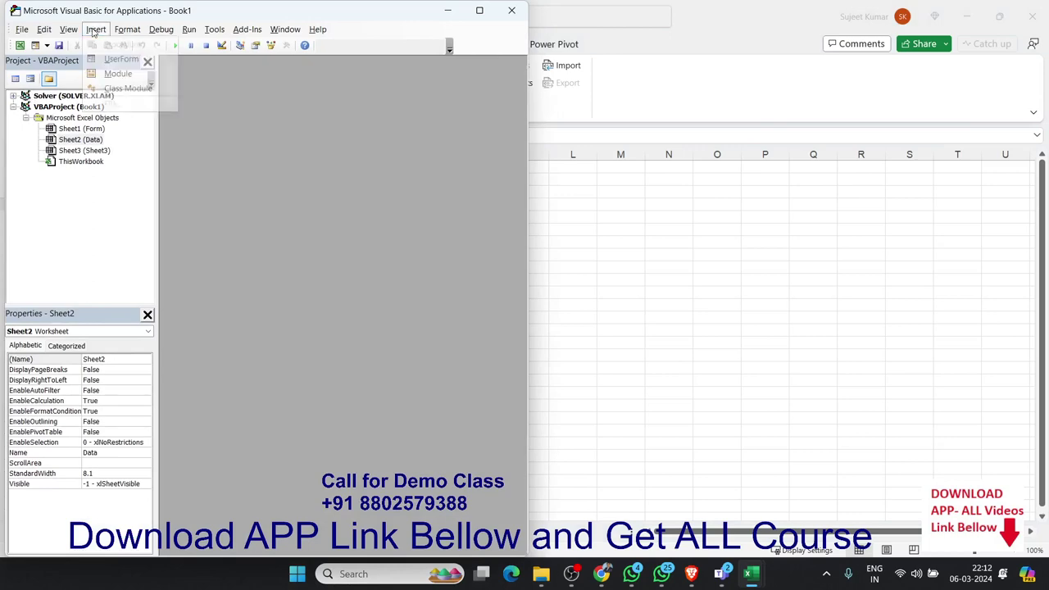
pyautogui.click(122, 76)
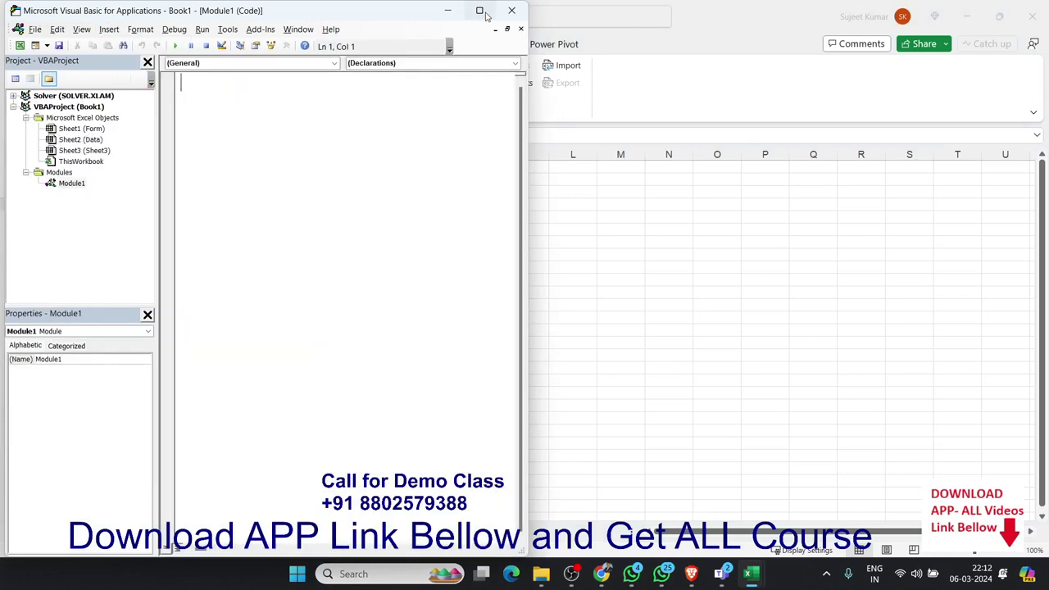
pyautogui.moveTo(484, 12)
pyautogui.click(437, 52)
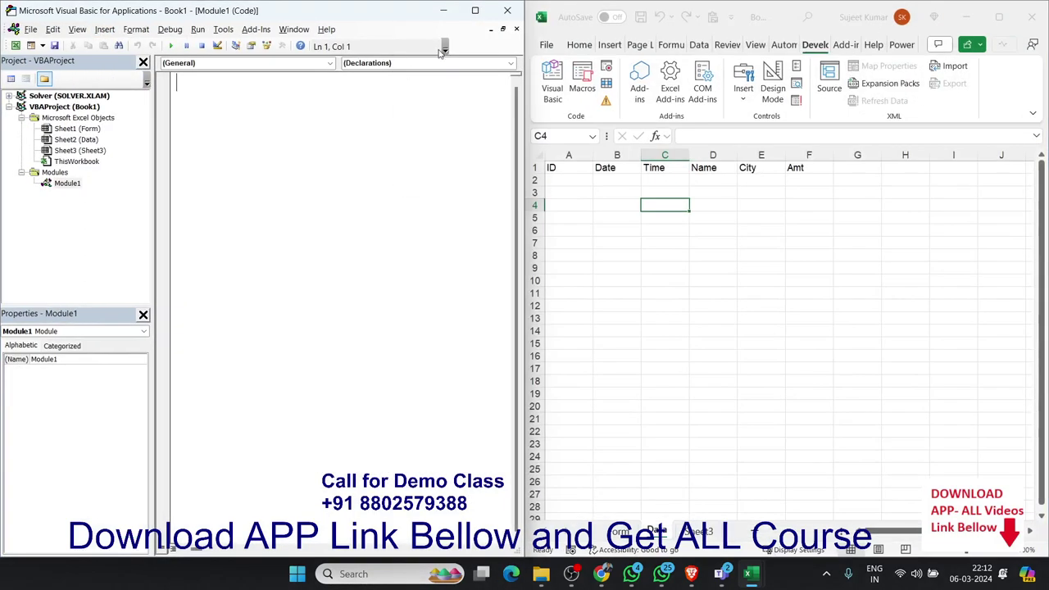
# Write Sub send() containing Range("A2").Value = 1, leaving a blank line above it.
pyautogui.write('su')
pyautogui.write('b send')
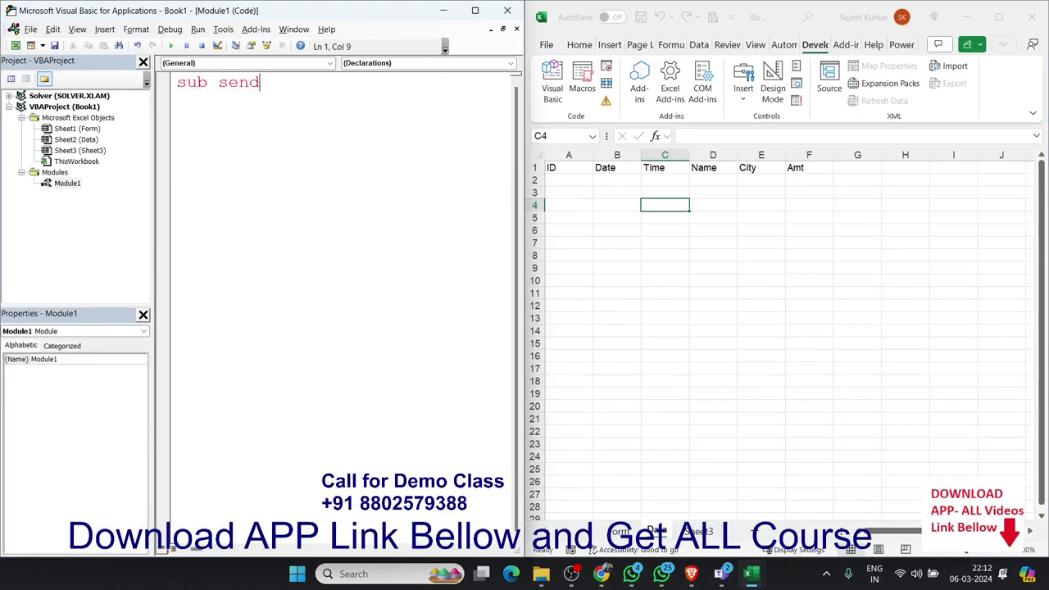
pyautogui.write('()')
pyautogui.press('Return')
pyautogui.press('Return')
pyautogui.press('Return')
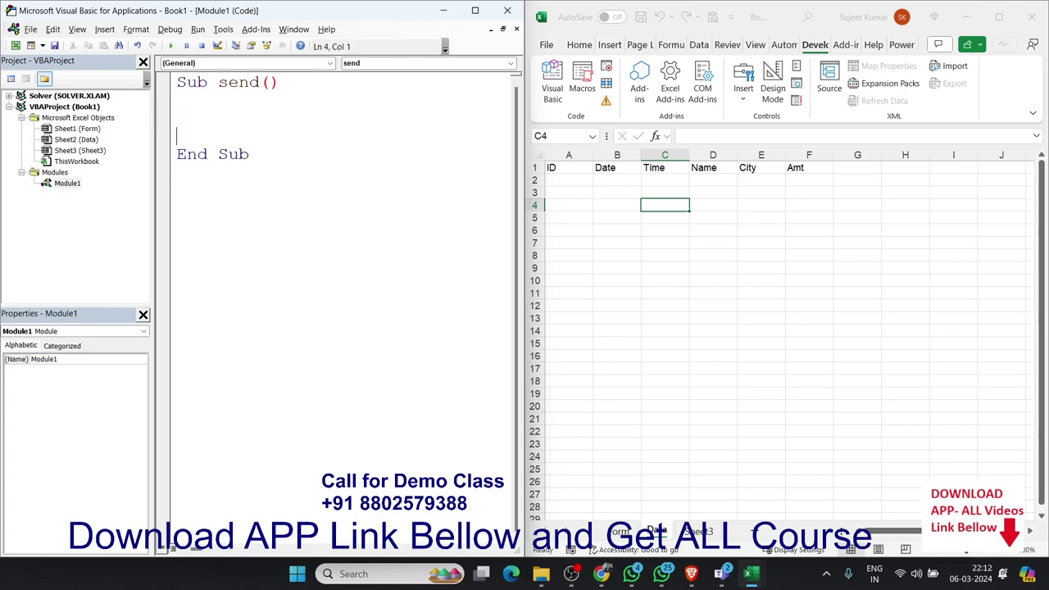
pyautogui.press('Return')
pyautogui.press('Return')
pyautogui.press('Return')
pyautogui.press('Return')
pyautogui.press('Up')
pyautogui.press('Up')
pyautogui.press('Up')
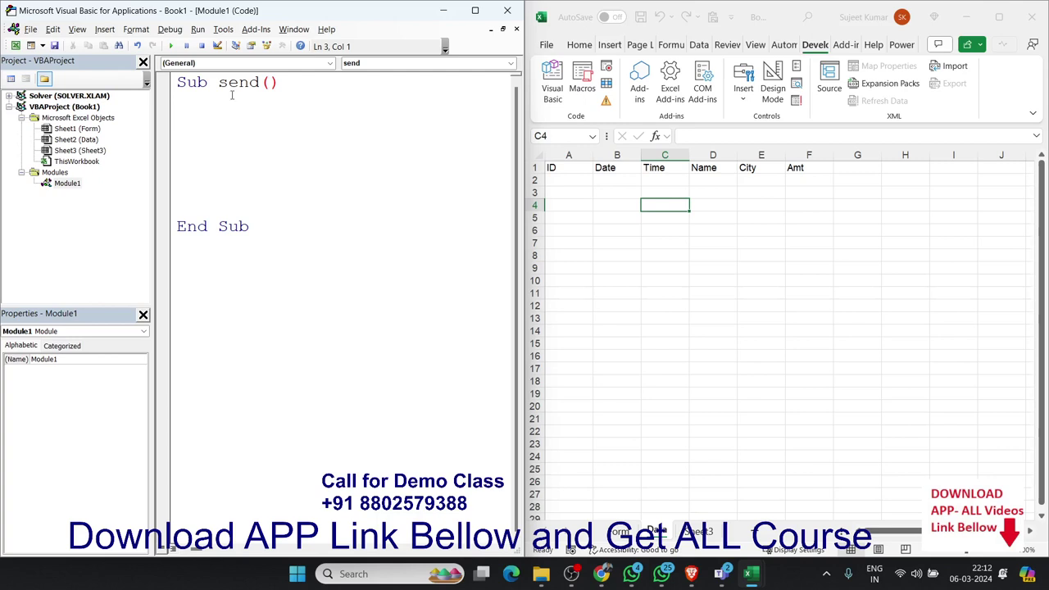
pyautogui.write('range(')
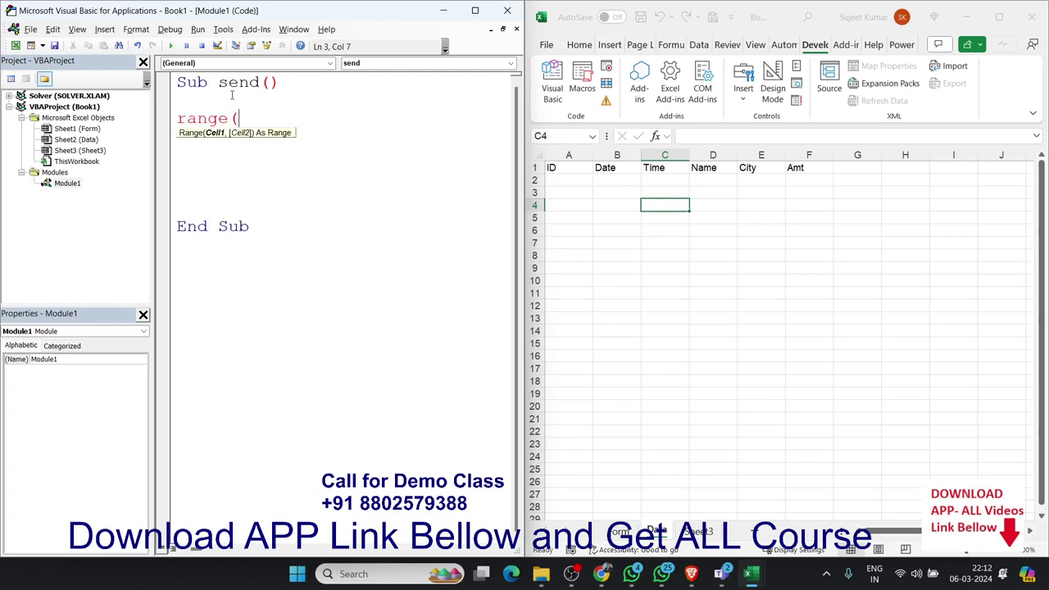
pyautogui.write('"A')
pyautogui.write('2"')
pyautogui.write(').')
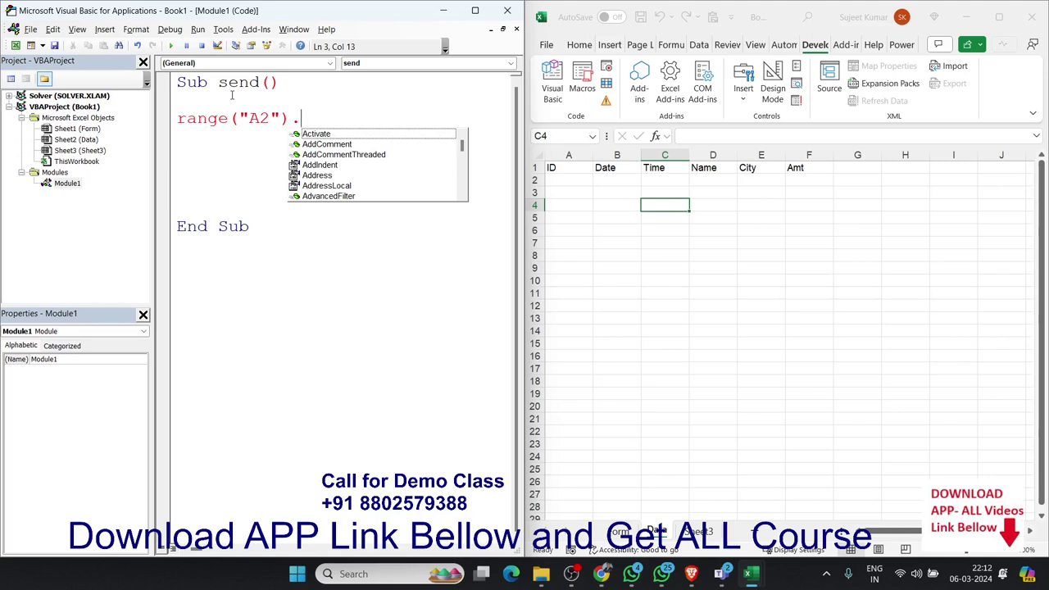
pyautogui.write('v')
pyautogui.press('Tab')
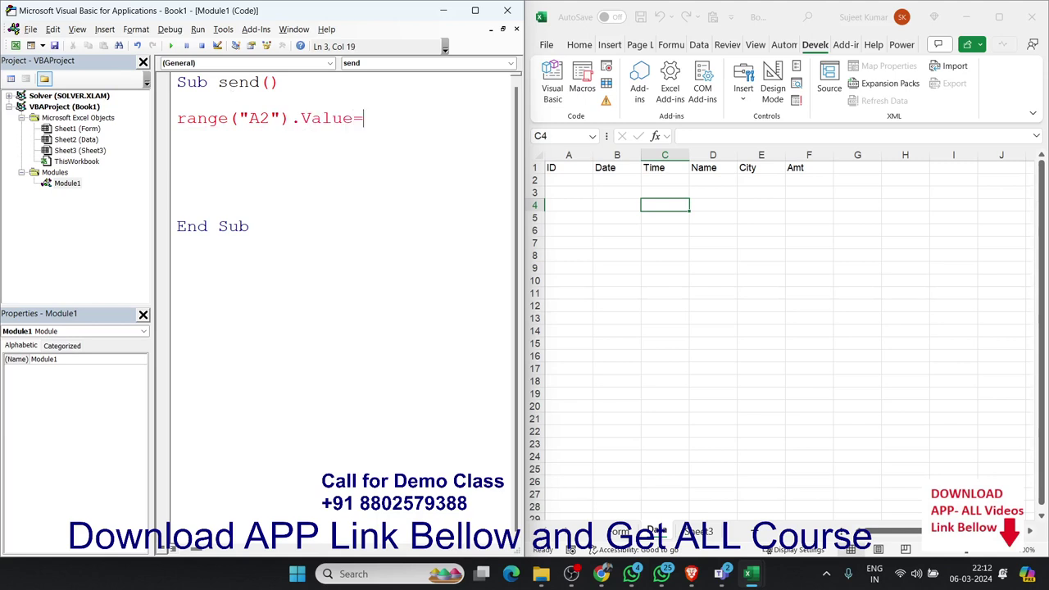
pyautogui.write('id')
pyautogui.press('BackSpace')
pyautogui.press('BackSpace')
pyautogui.write('1')
pyautogui.press('Return')
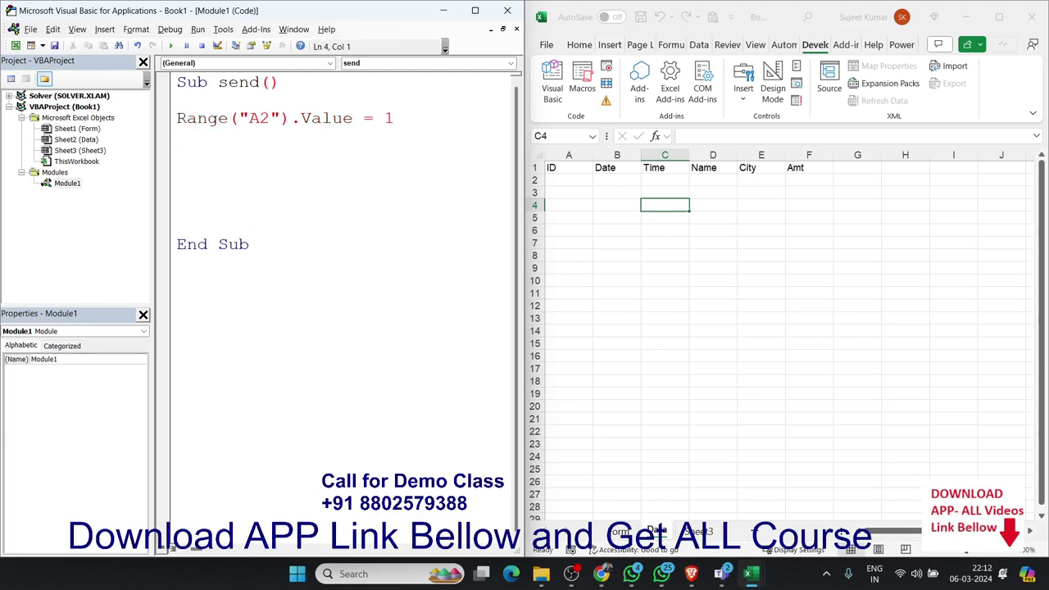
pyautogui.press('Return')
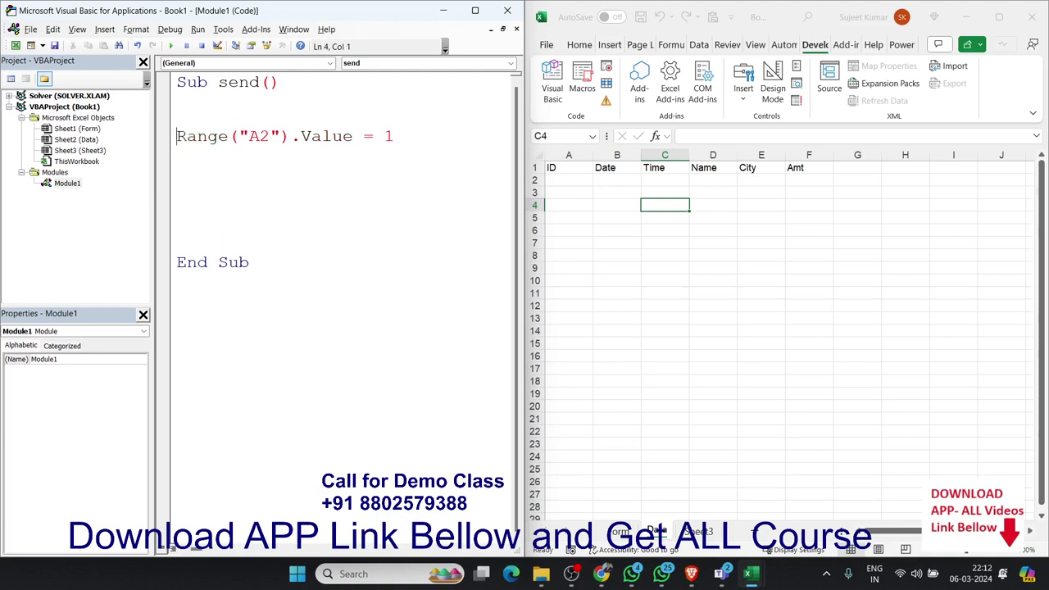
pyautogui.click(177, 117)
pyautogui.click(680, 204)
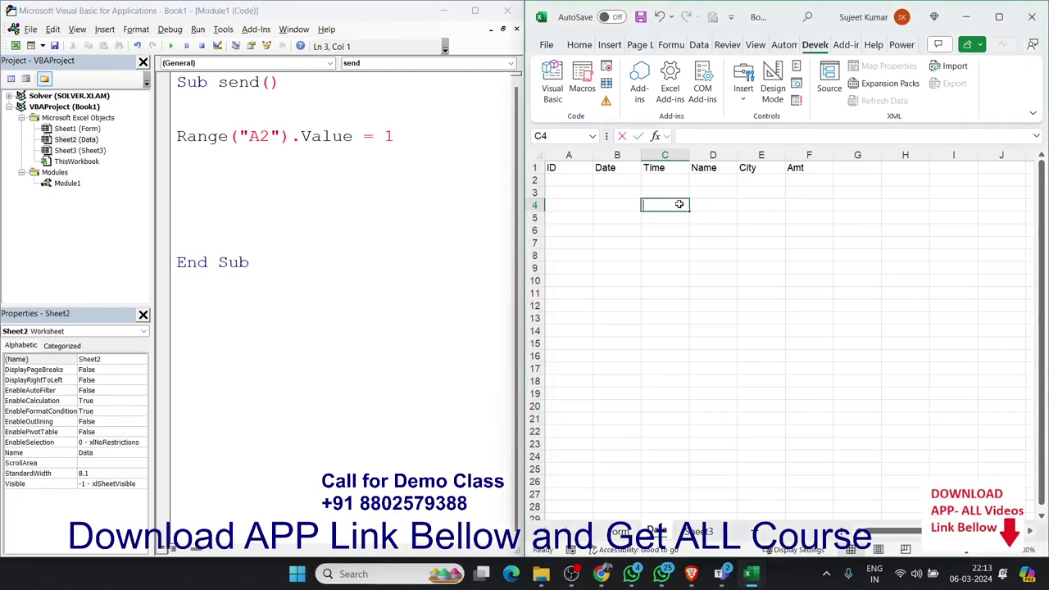
# Try a =MAX(A:A) formula in C4, then cancel it.
pyautogui.write('=')
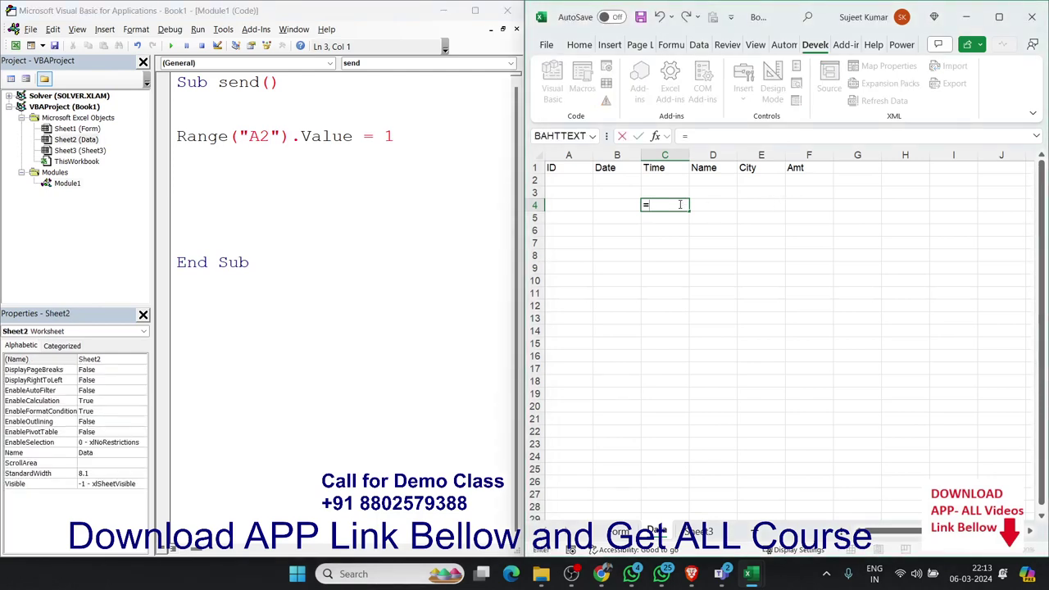
pyautogui.write('am')
pyautogui.press('BackSpace')
pyautogui.press('BackSpace')
pyautogui.write('max')
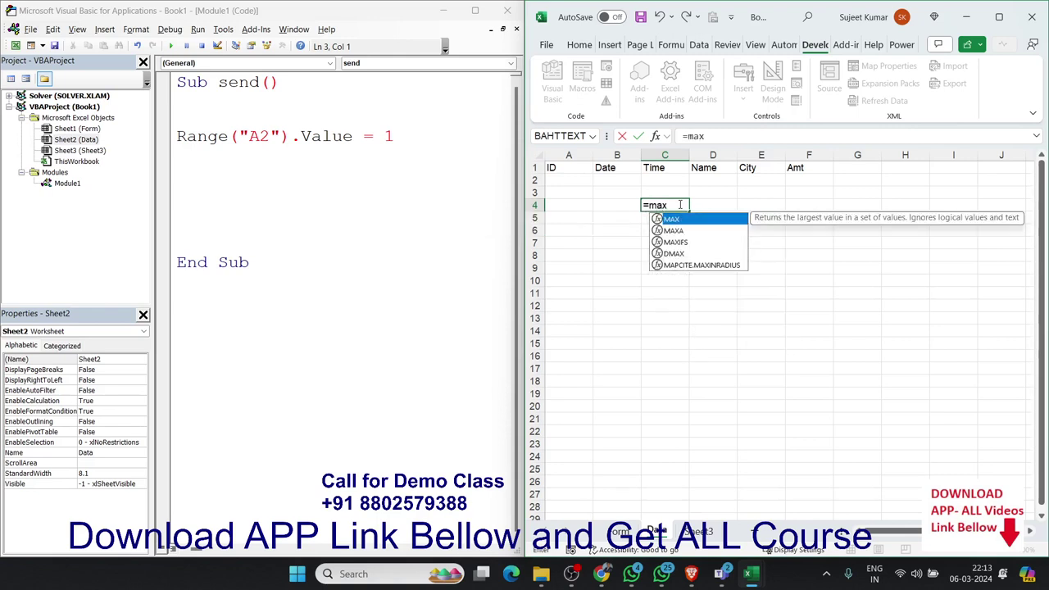
pyautogui.press('Tab')
pyautogui.write('A:A')
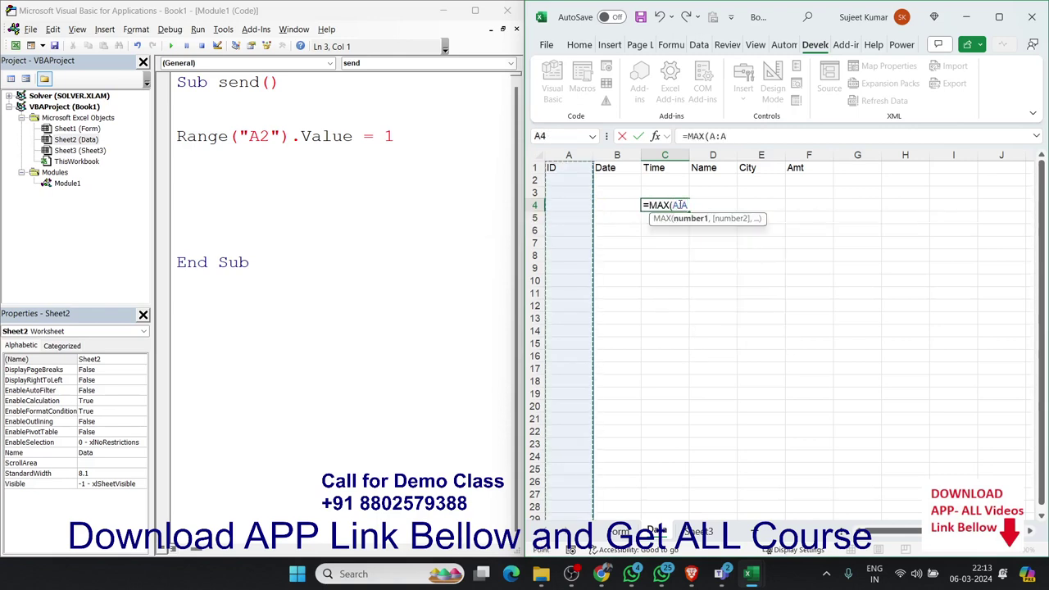
pyautogui.press('Escape')
# Enter test IDs 1, 2 and 3 into cells A2 to A4.
pyautogui.press('Left')
pyautogui.press('Left')
pyautogui.press('Up')
pyautogui.press('Up')
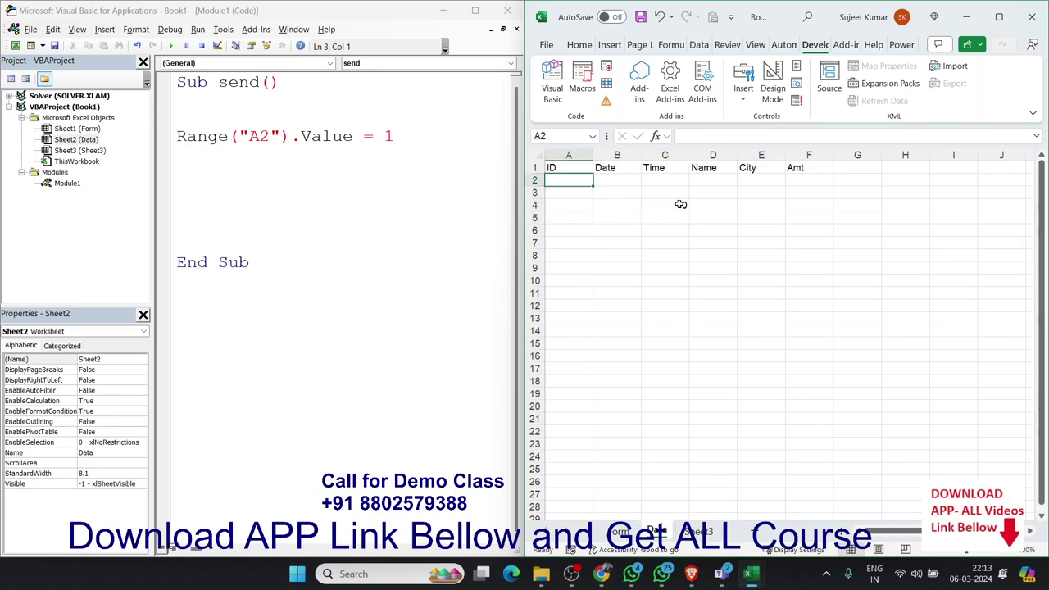
pyautogui.write('1')
pyautogui.press('Return')
pyautogui.write('2')
pyautogui.press('Return')
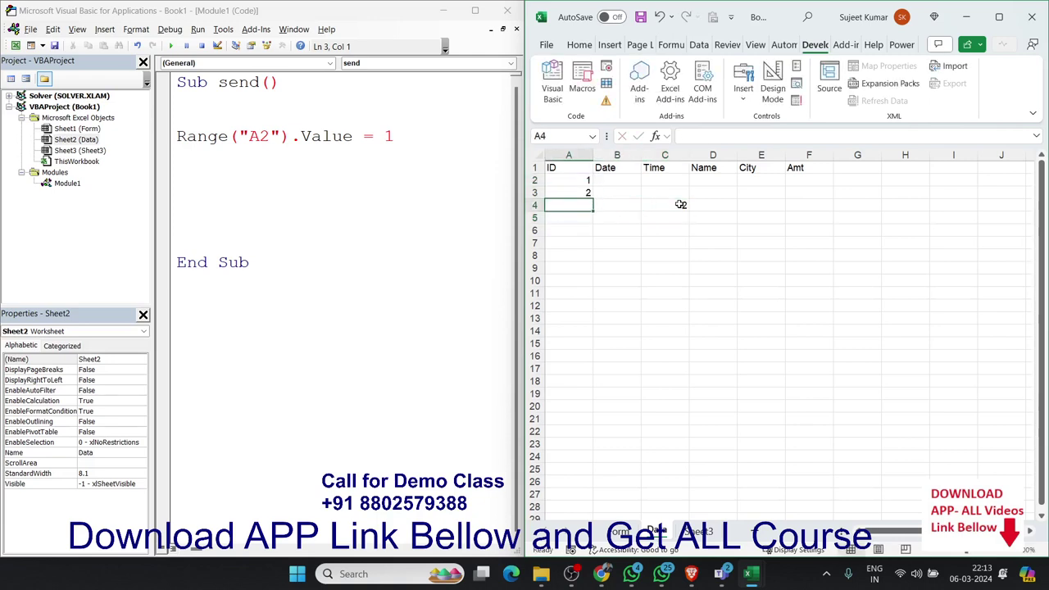
pyautogui.write('3')
pyautogui.press('Return')
# Select A2:A4 and delete the test IDs, then return to the send macro's empty line.
pyautogui.press('Up')
pyautogui.press('Up')
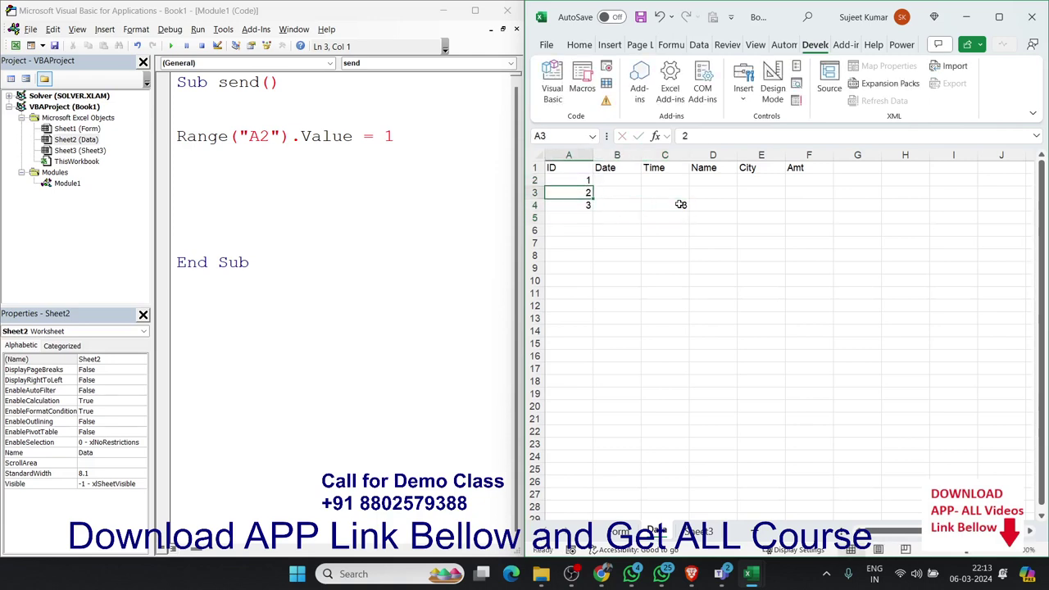
pyautogui.press('Up')
pyautogui.hotkey('shift', 'Down')
pyautogui.hotkey('shift', 'Down')
pyautogui.press('Delete')
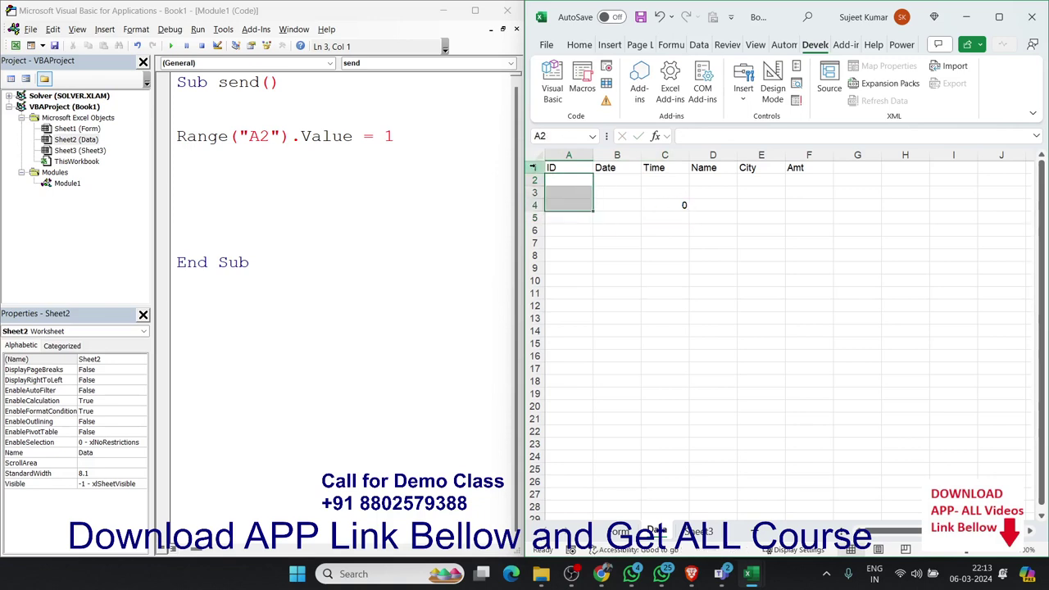
pyautogui.click(240, 116)
# Add the line ID = Application.WorksheetFunction.Max(Range("A:A")) to the send macro.
pyautogui.write('id')
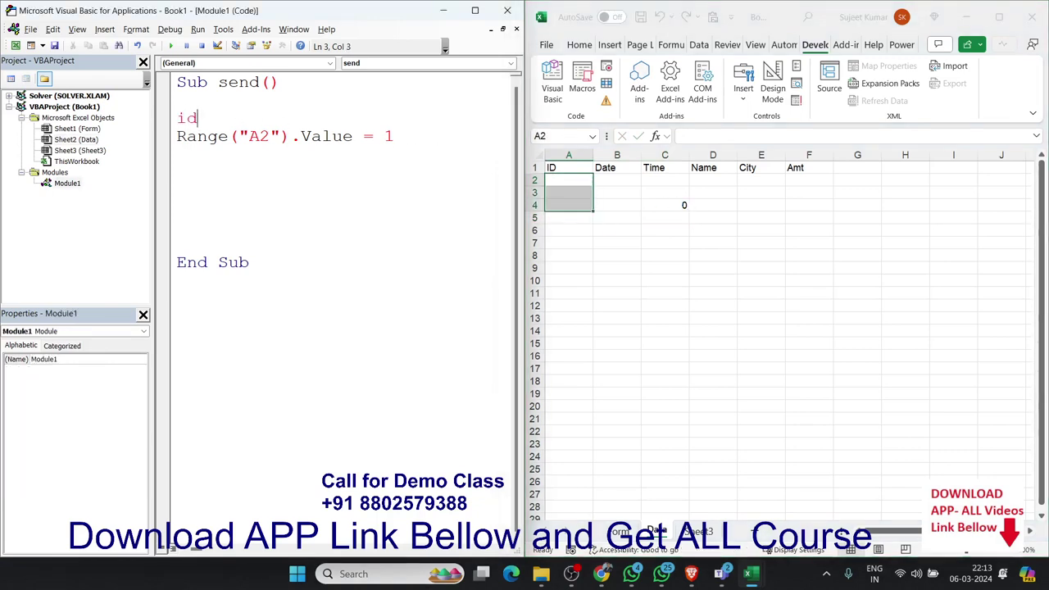
pyautogui.write('=a')
pyautogui.press('BackSpace')
pyautogui.write('max(')
pyautogui.press('BackSpace')
pyautogui.press('BackSpace')
pyautogui.press('BackSpace')
pyautogui.press('BackSpace')
pyautogui.write('applic')
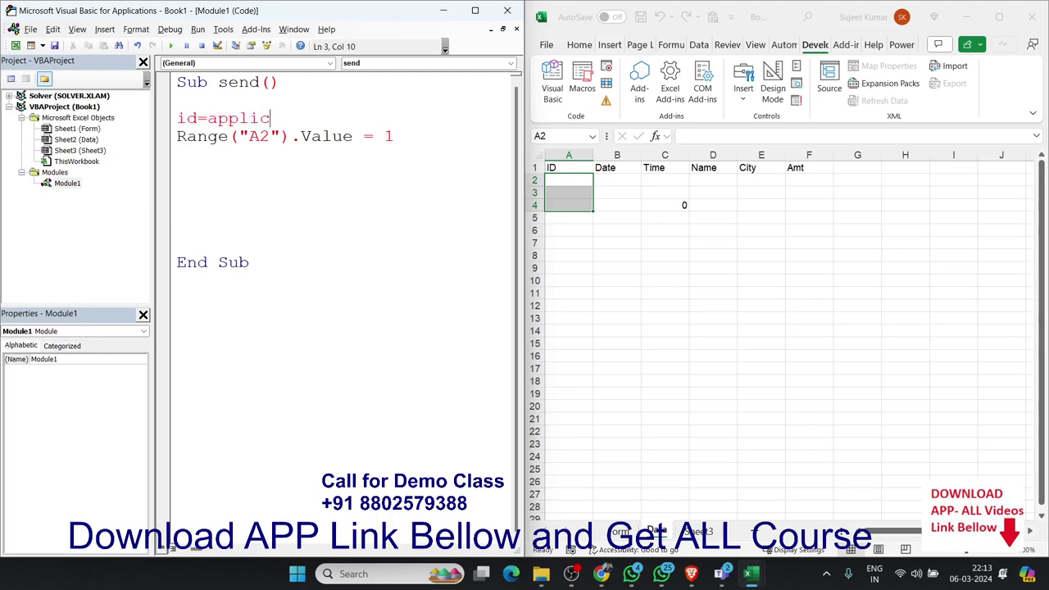
pyautogui.write('ation')
pyautogui.write('.wo')
pyautogui.press('Down')
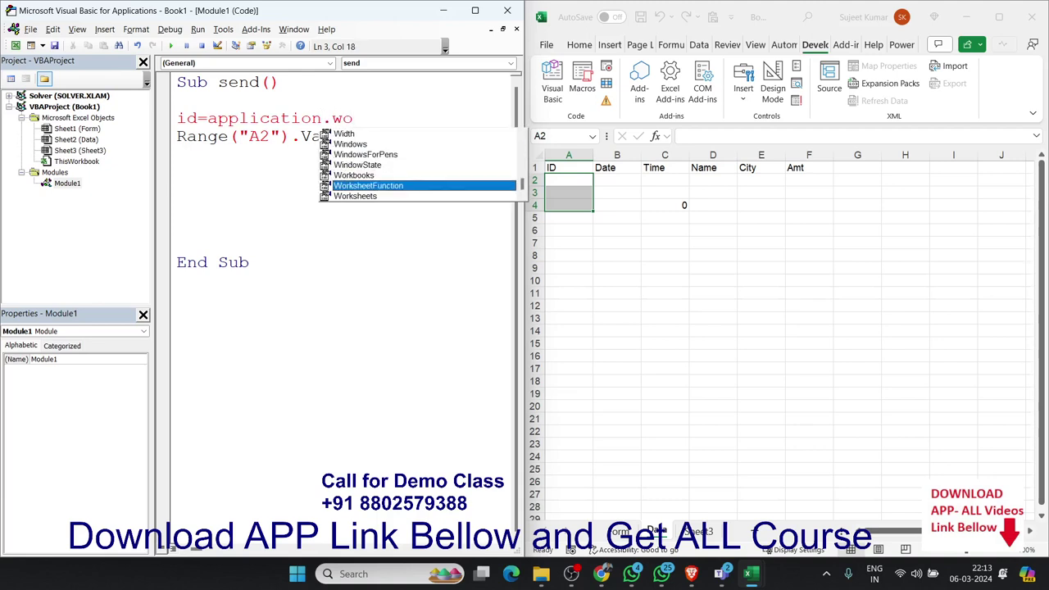
pyautogui.press('Tab')
pyautogui.write('.max')
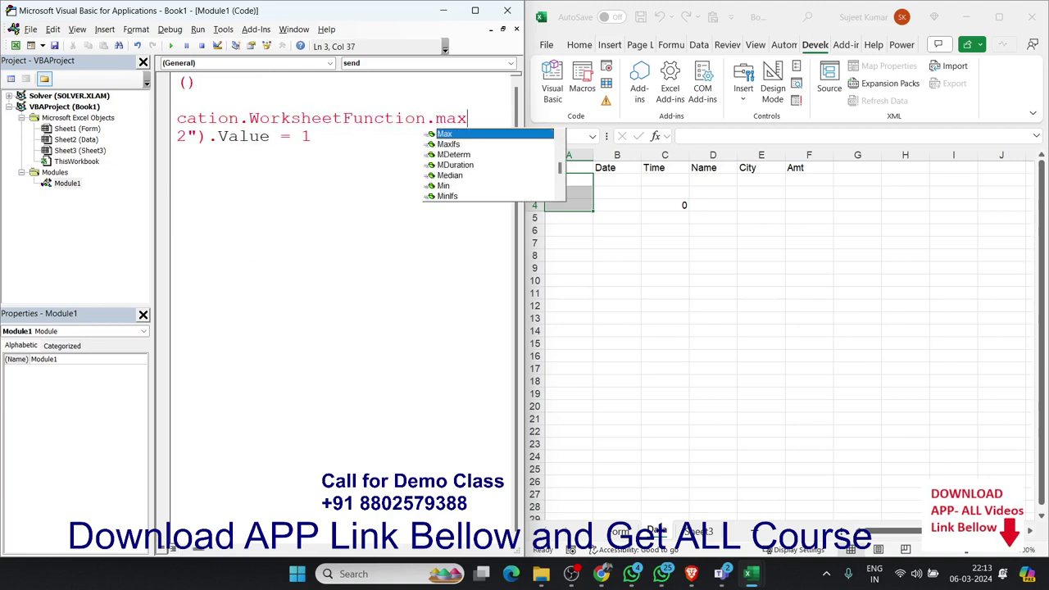
pyautogui.press('Tab')
pyautogui.write('(')
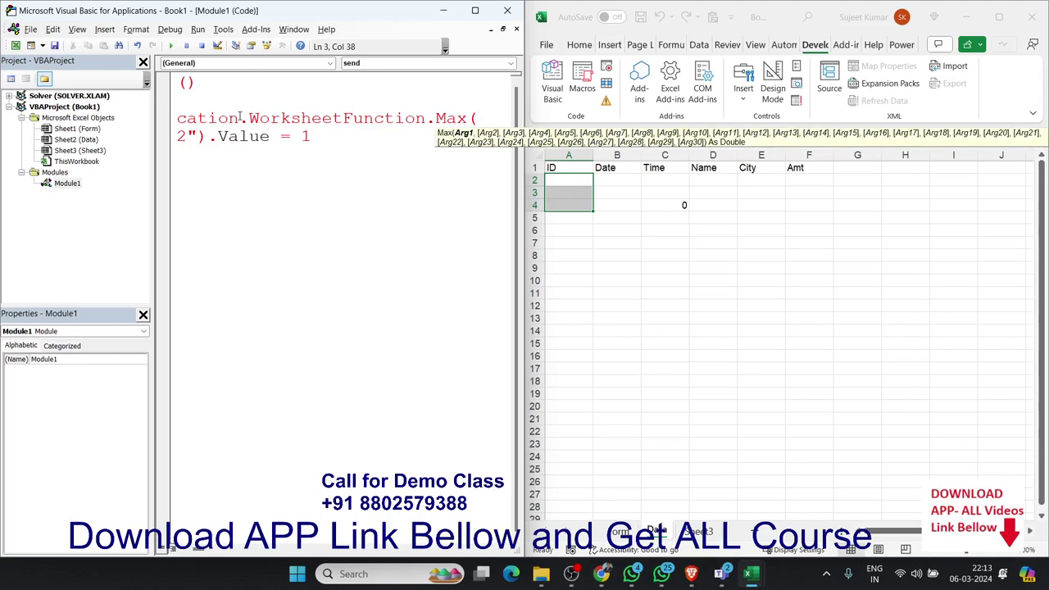
pyautogui.write('ran')
pyautogui.write('ge(')
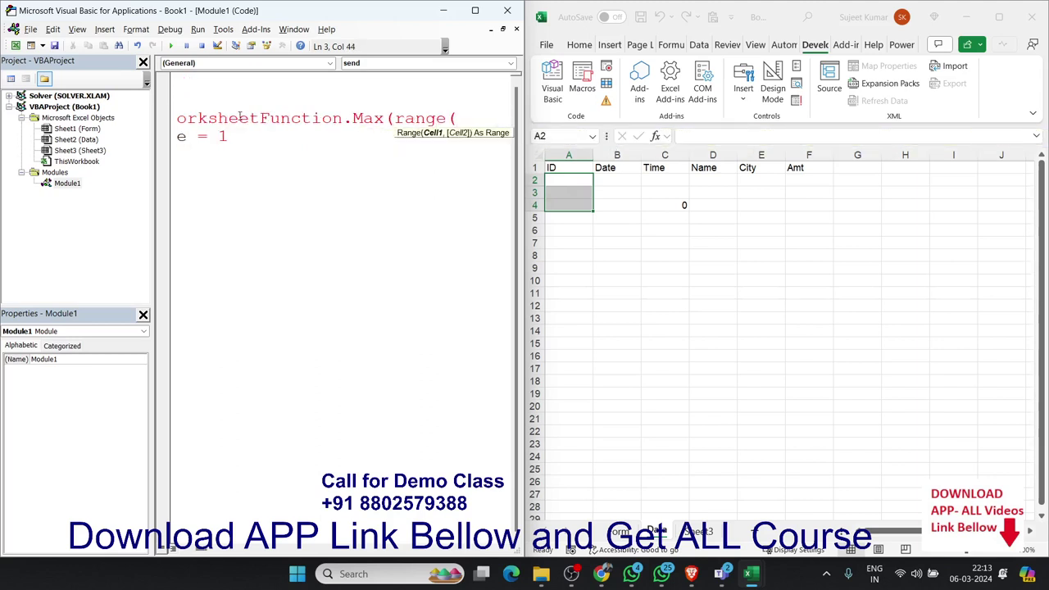
pyautogui.write('"A1')
pyautogui.press('BackSpace')
pyautogui.write('A1')
pyautogui.press('BackSpace')
pyautogui.write('"))')
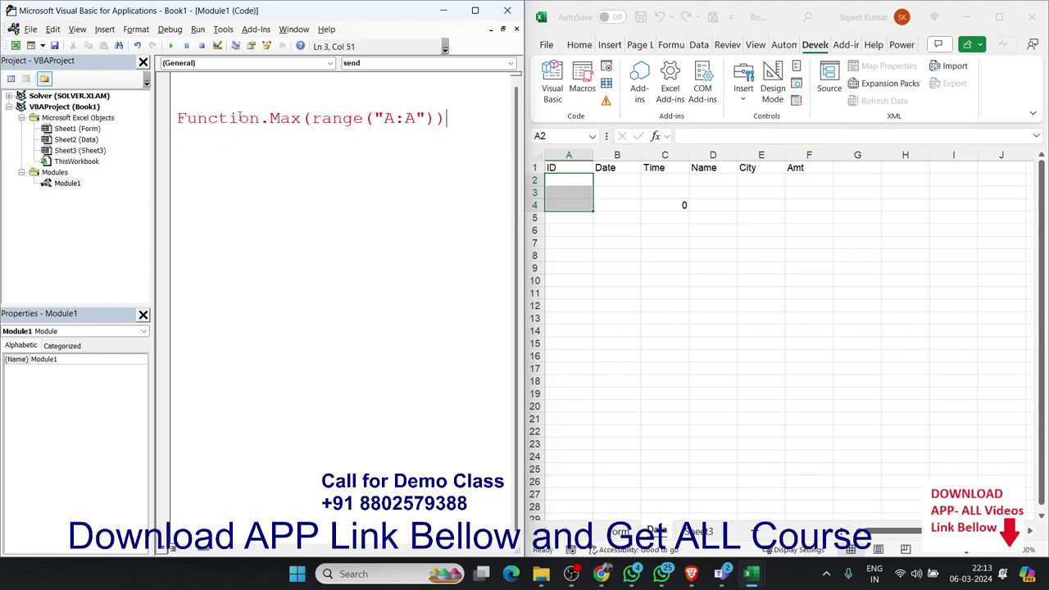
pyautogui.press('Return')
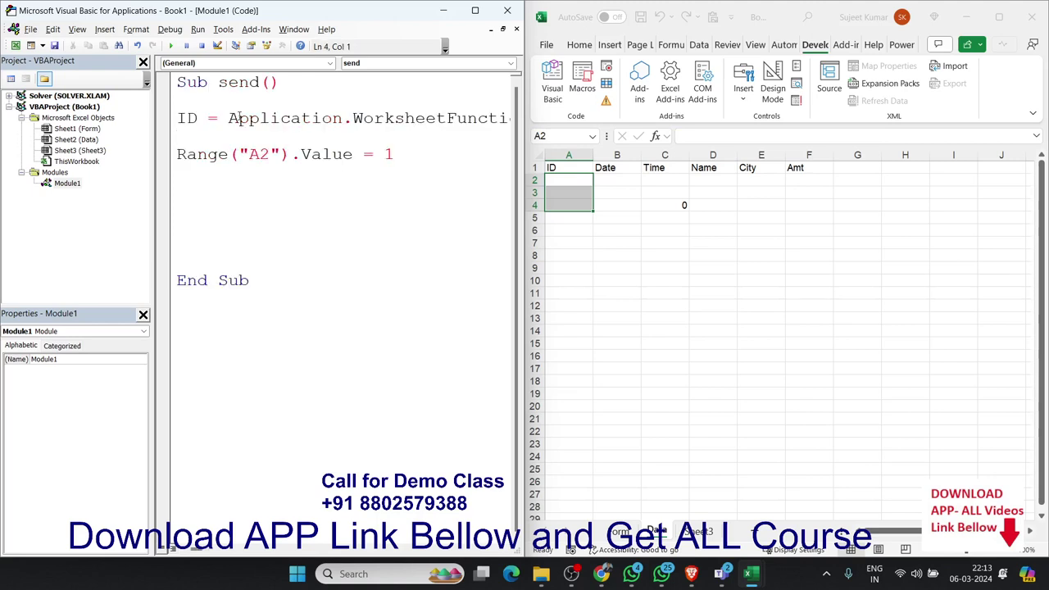
# Change the A2 assignment's value from 1 to ID + 1 and widen the code editor.
pyautogui.doubleClick(388, 155)
pyautogui.write('id+')
pyautogui.write('1')
pyautogui.click(432, 187)
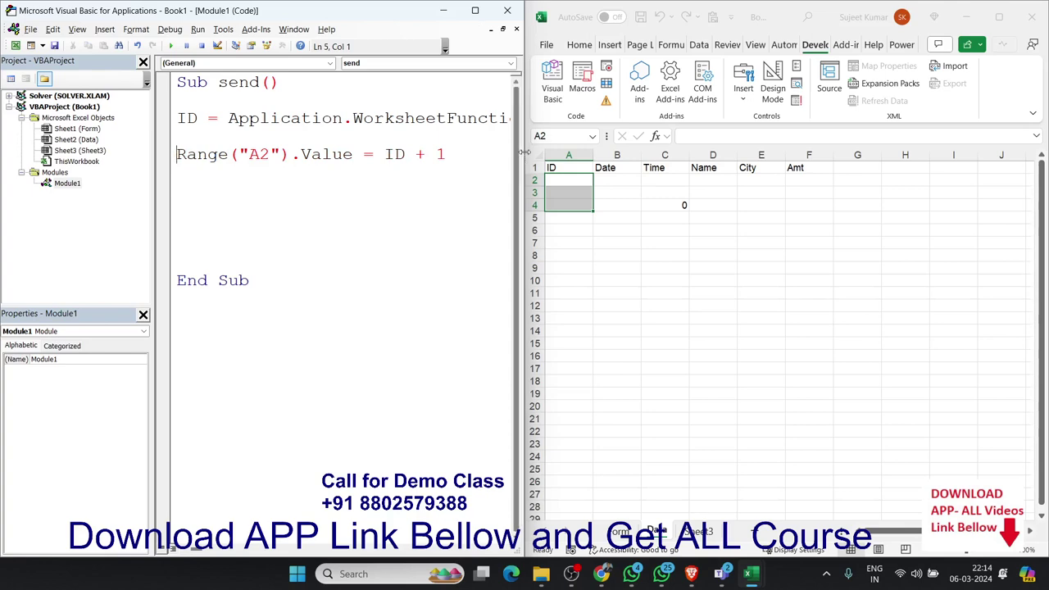
pyautogui.moveTo(523, 156); pyautogui.dragTo(719, 180)
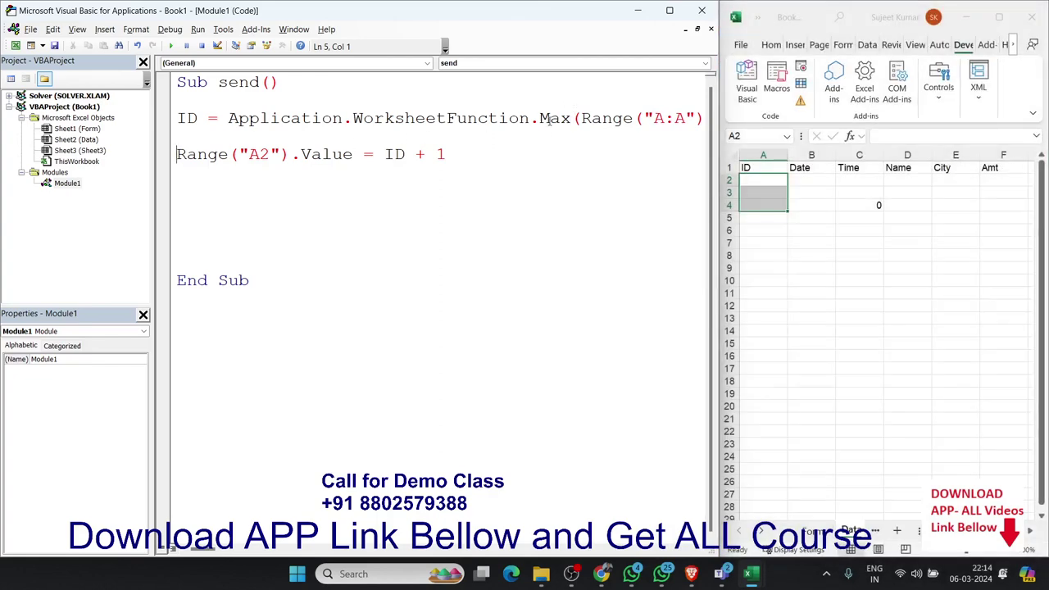
# Prefix the Max function's Range("A:A") with Sheets("Data").
pyautogui.click(580, 118)
pyautogui.write('sheets(')
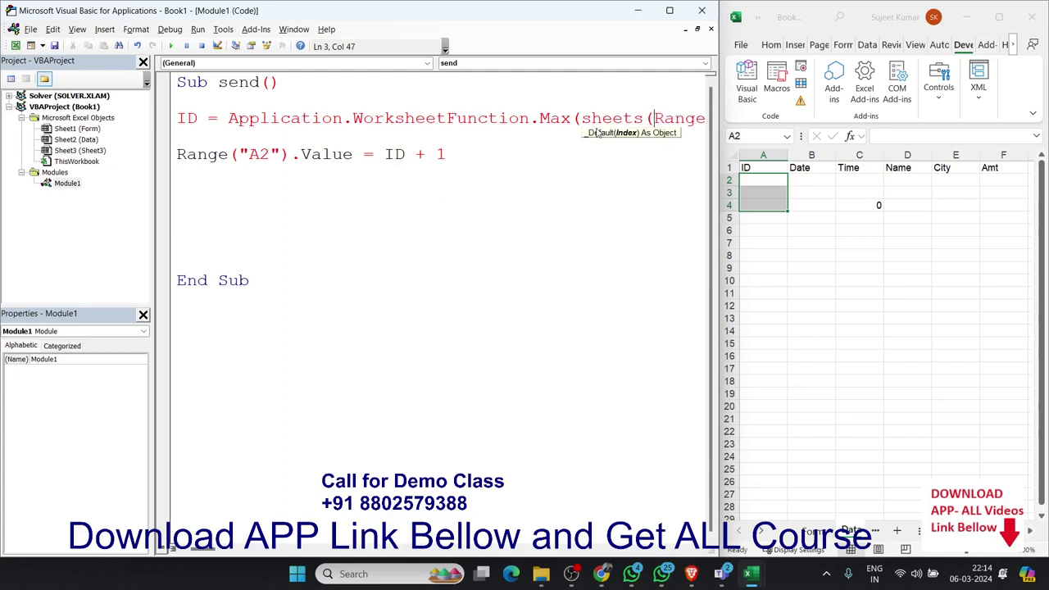
pyautogui.write('"Dat')
pyautogui.write('a")')
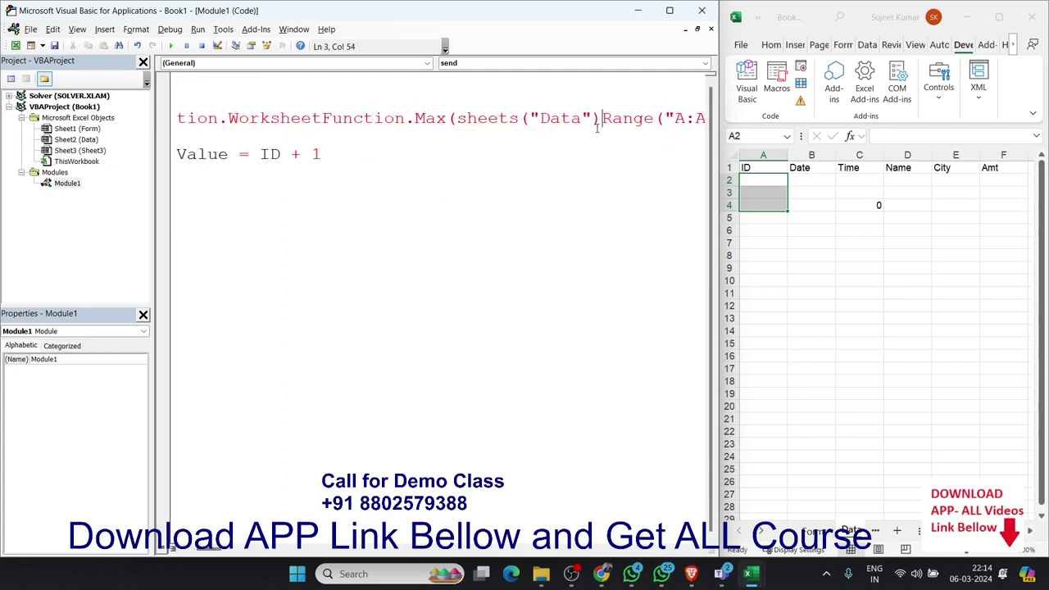
pyautogui.write('.')
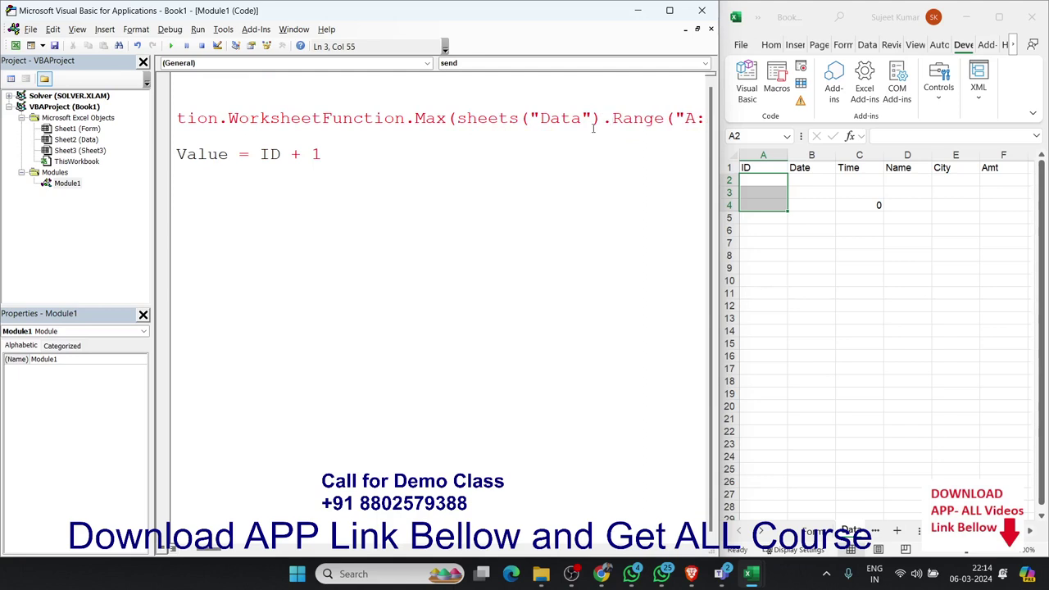
pyautogui.click(386, 204)
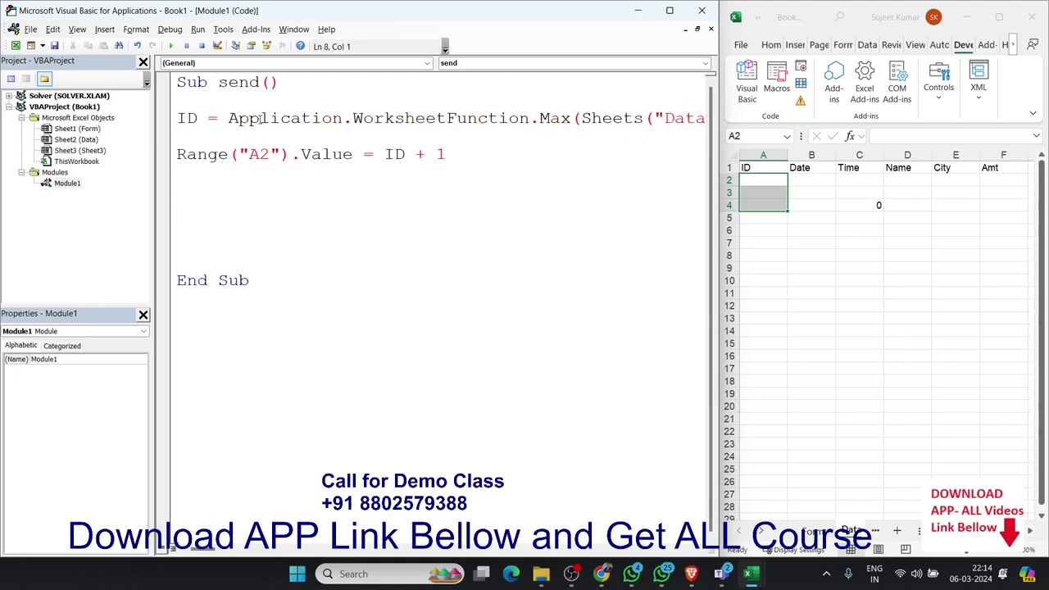
# Prefix the A2 line with Sheets("Data") so it reads Sheets("Data").Range("A2").Value = ID + 1.
pyautogui.click(167, 153)
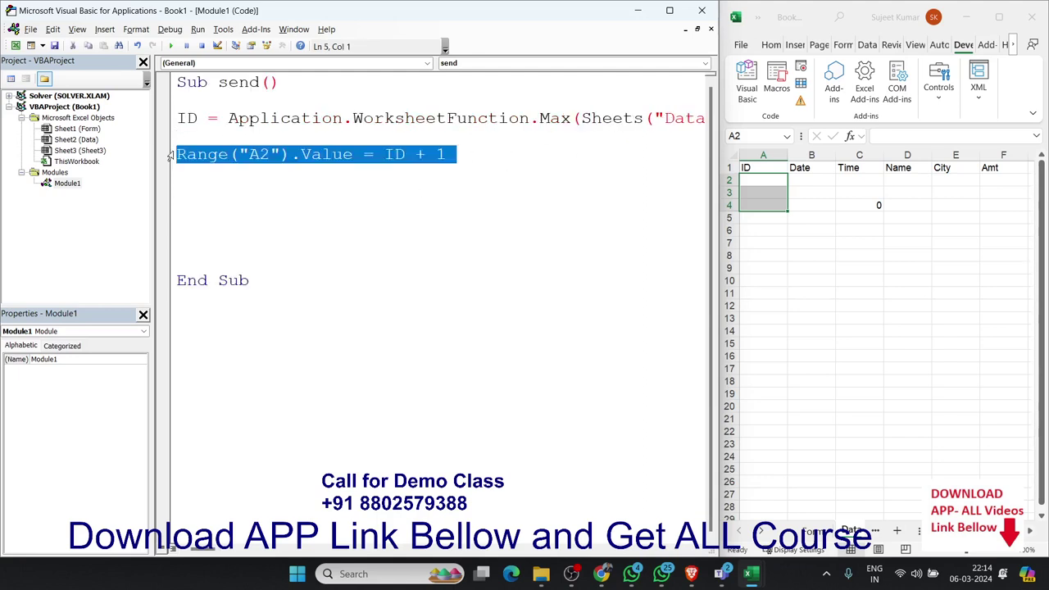
pyautogui.click(177, 154)
pyautogui.write('she')
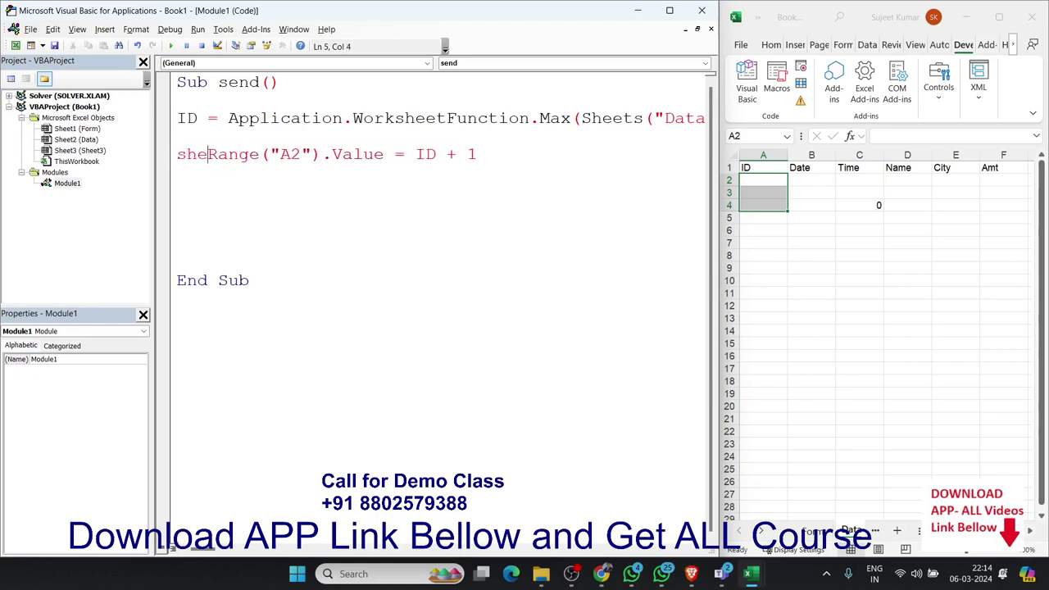
pyautogui.write('ets(')
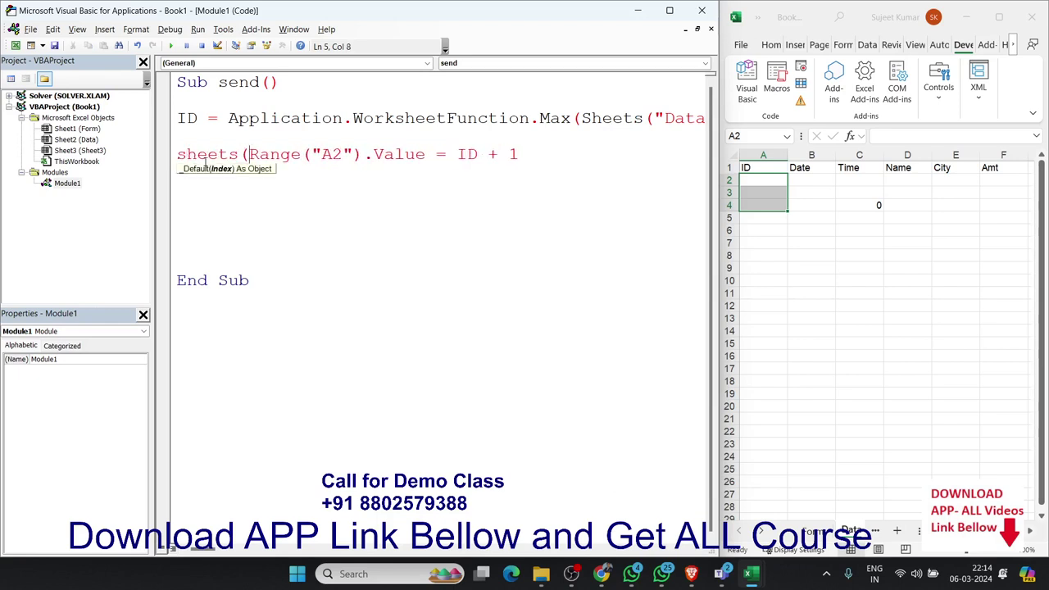
pyautogui.write('"Data')
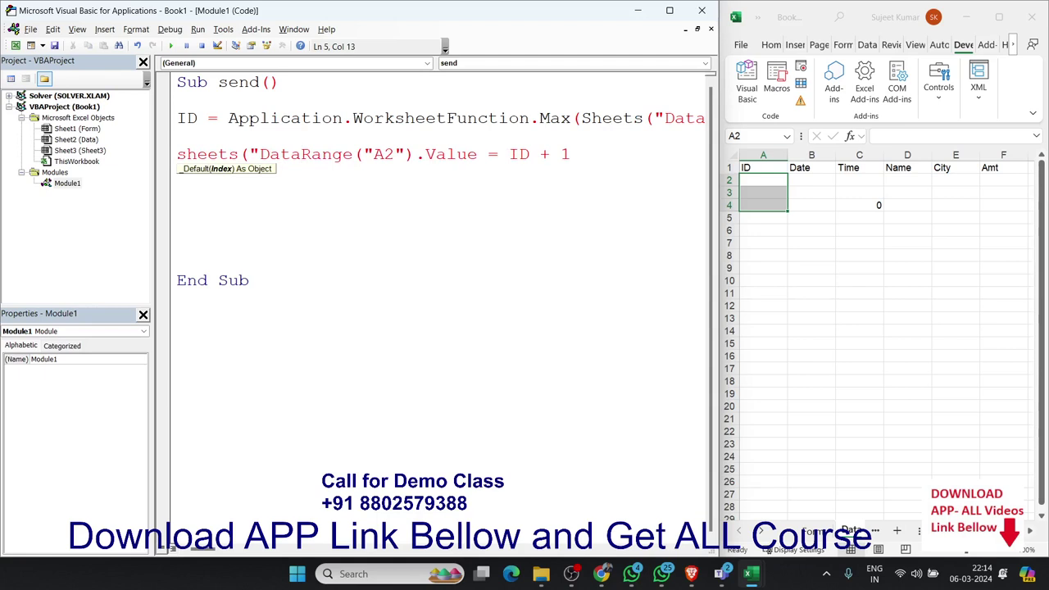
pyautogui.write('").')
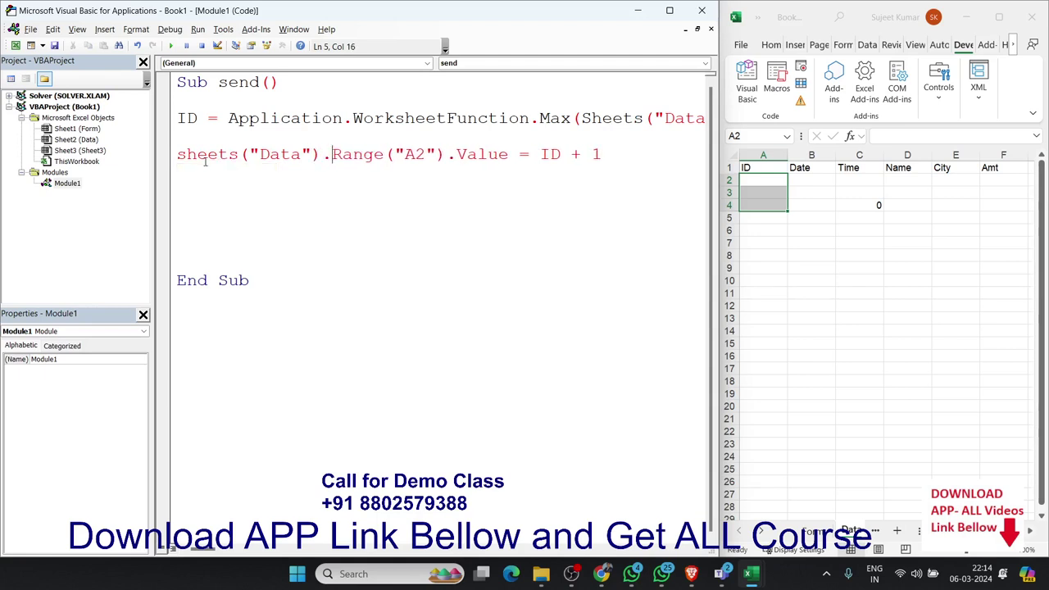
pyautogui.click(306, 186)
pyautogui.moveTo(178, 155); pyautogui.dragTo(259, 161)
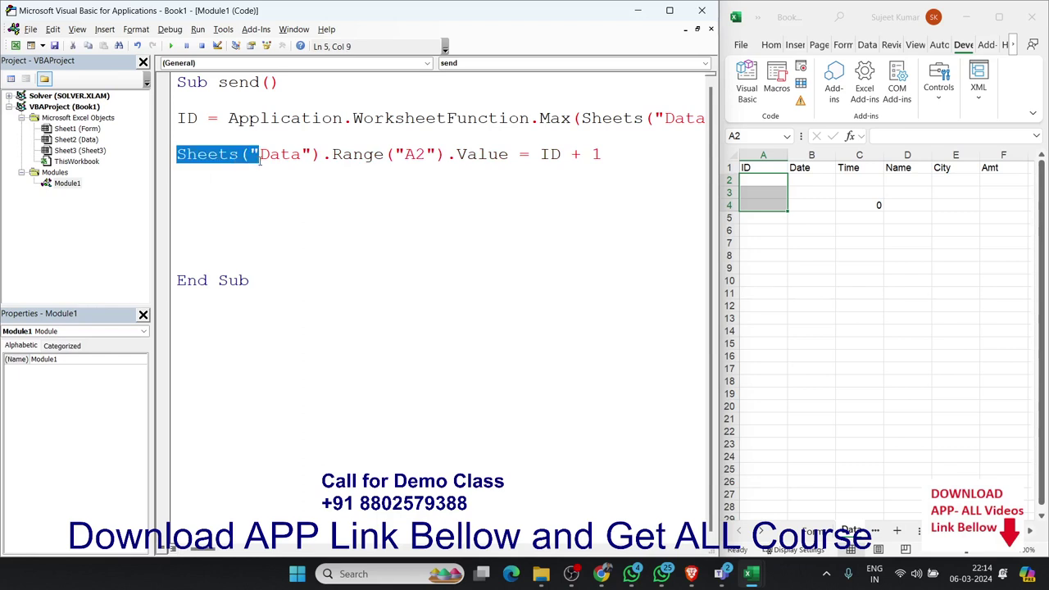
pyautogui.click(418, 156)
pyautogui.click(308, 169)
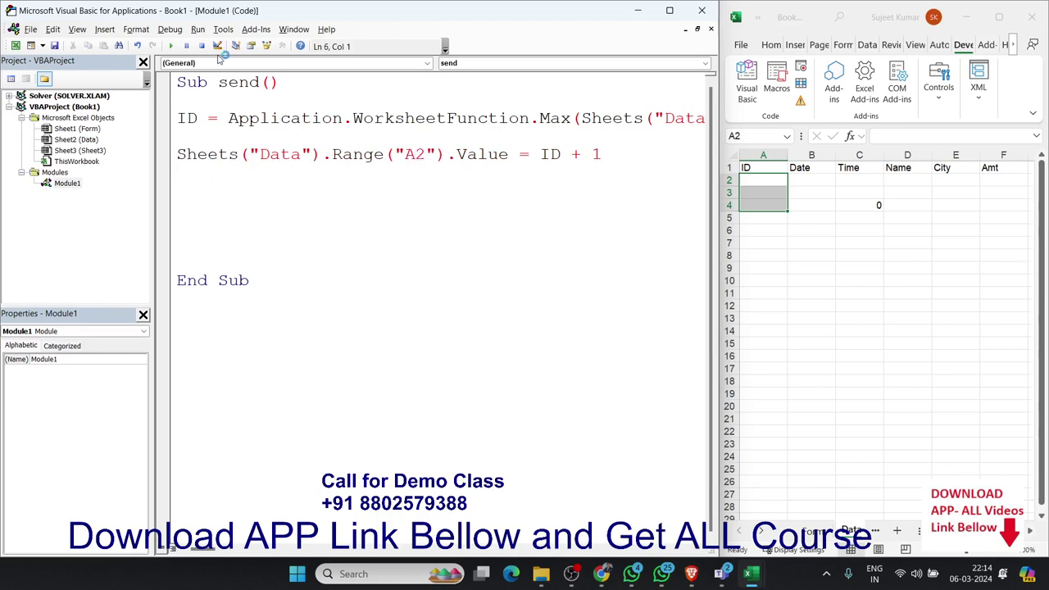
# Test the send macro by running it eight times in a row.
pyautogui.click(172, 47)
pyautogui.click(173, 46)
pyautogui.click(172, 47)
pyautogui.click(172, 47)
pyautogui.click(172, 47)
pyautogui.click(172, 47)
pyautogui.click(172, 47)
pyautogui.click(172, 47)
pyautogui.click(172, 47)
pyautogui.click(172, 47)
pyautogui.click(172, 47)
pyautogui.click(172, 47)
pyautogui.click(173, 47)
# Clear the test values from A2:D5 on the Data sheet.
pyautogui.click(855, 267)
pyautogui.click(894, 217)
pyautogui.moveTo(895, 214); pyautogui.dragTo(754, 180)
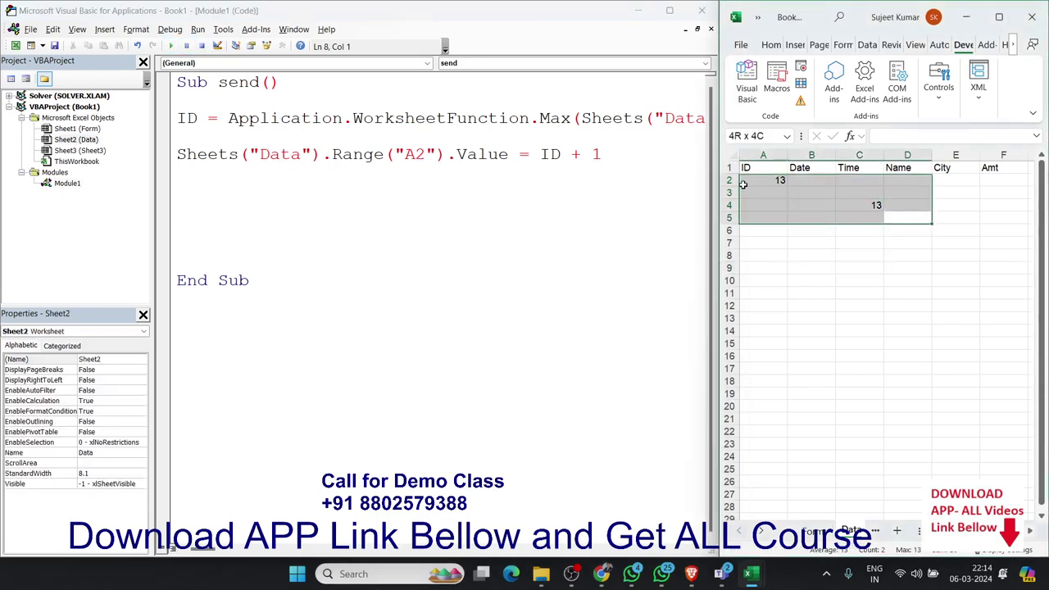
pyautogui.press('Delete')
# Enter IDs 1, 2 and 3 into cells A2, A3 and A4.
pyautogui.press('Up')
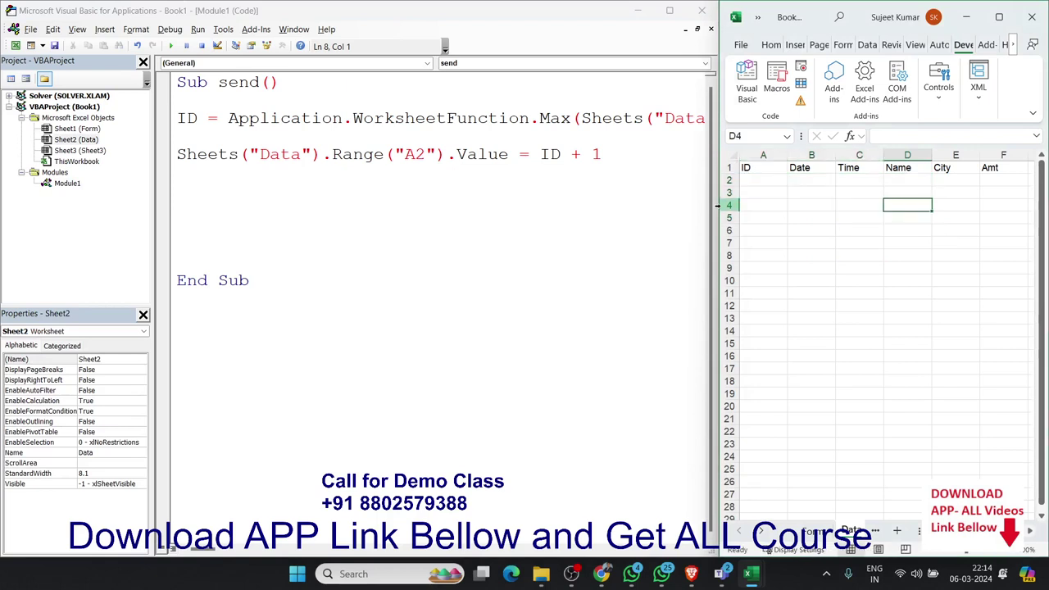
pyautogui.press('Left')
pyautogui.press('Left')
pyautogui.press('Up')
pyautogui.press('Up')
pyautogui.press('Up')
pyautogui.press('Left')
pyautogui.press('Down')
pyautogui.write('1')
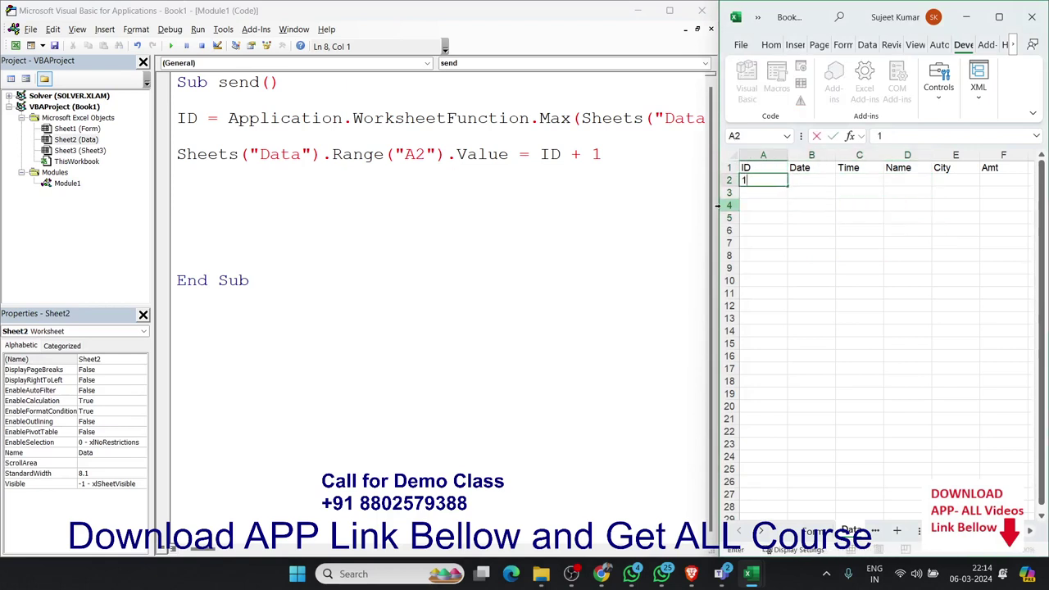
pyautogui.press('Return')
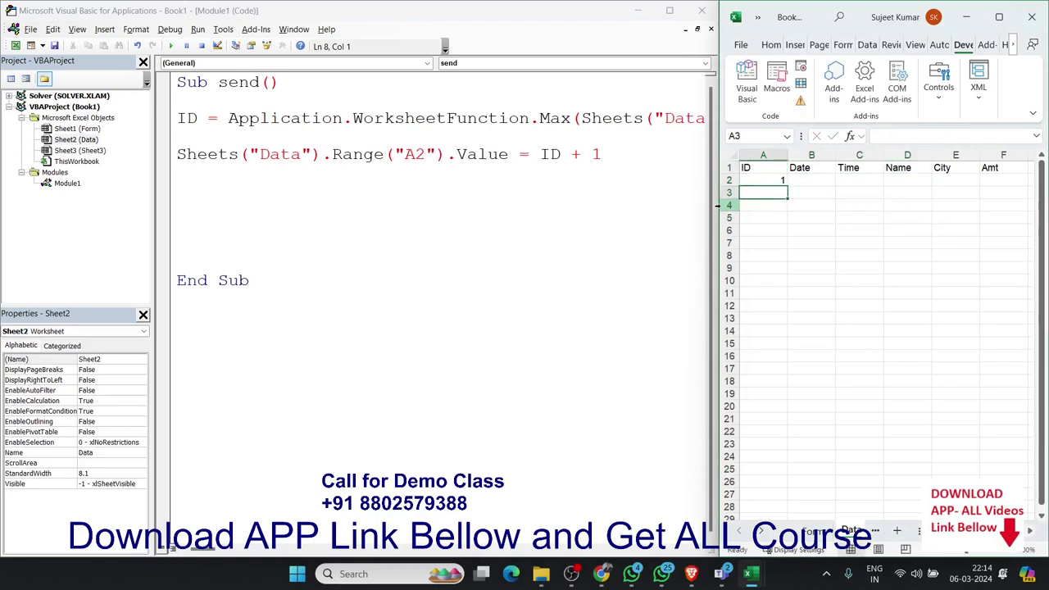
pyautogui.moveTo(717, 206); pyautogui.dragTo(718, 206)
pyautogui.write('2')
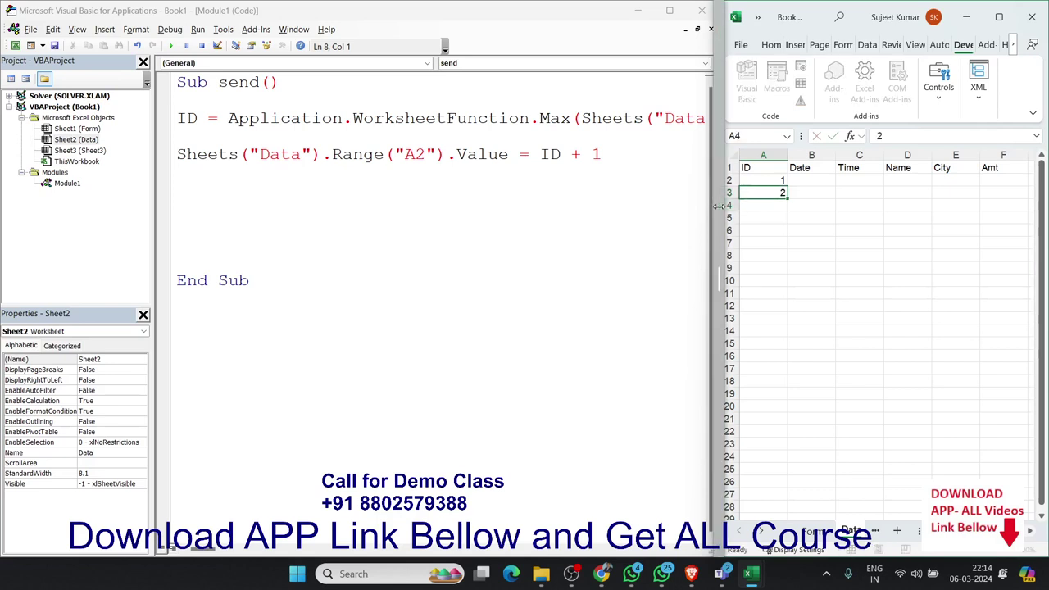
pyautogui.press('Return')
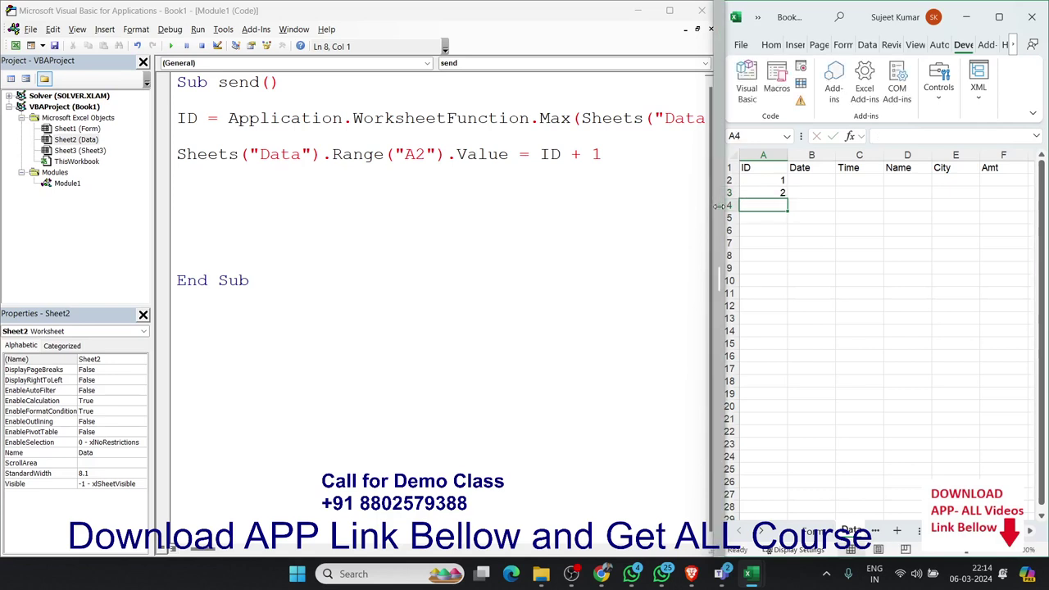
pyautogui.write('3')
pyautogui.press('Return')
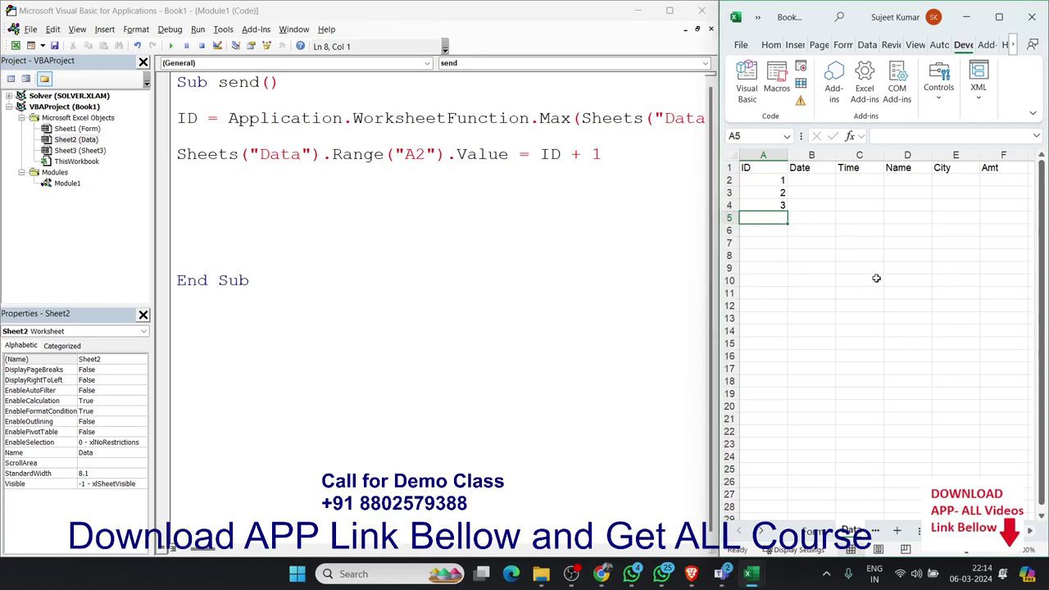
# Clear IDs 1–3 from A2:A4 and enter test values 52 in A2 and 253 in A3.
pyautogui.moveTo(783, 180); pyautogui.dragTo(784, 207)
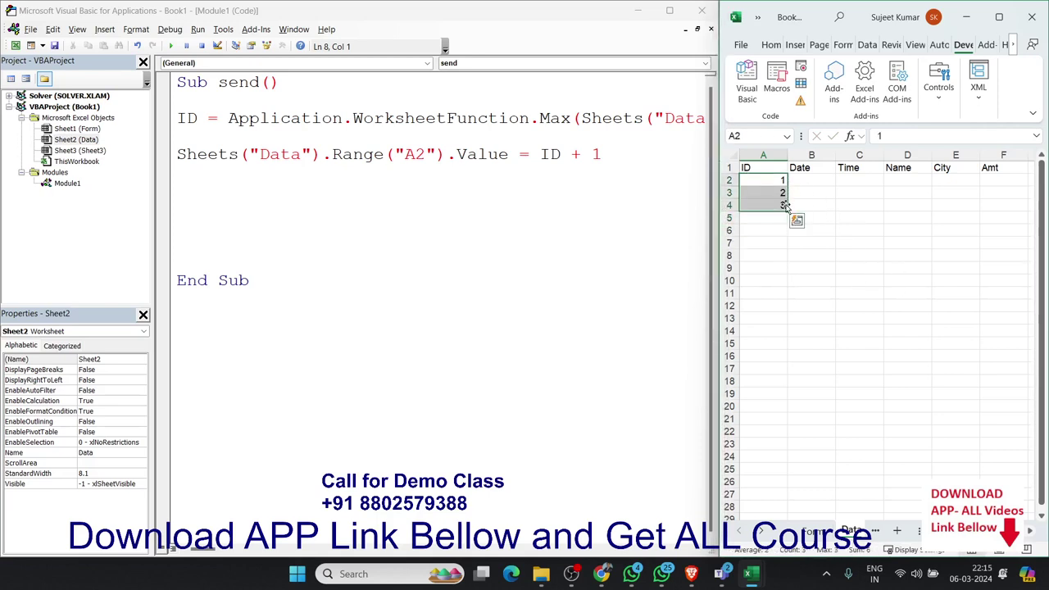
pyautogui.press('Delete')
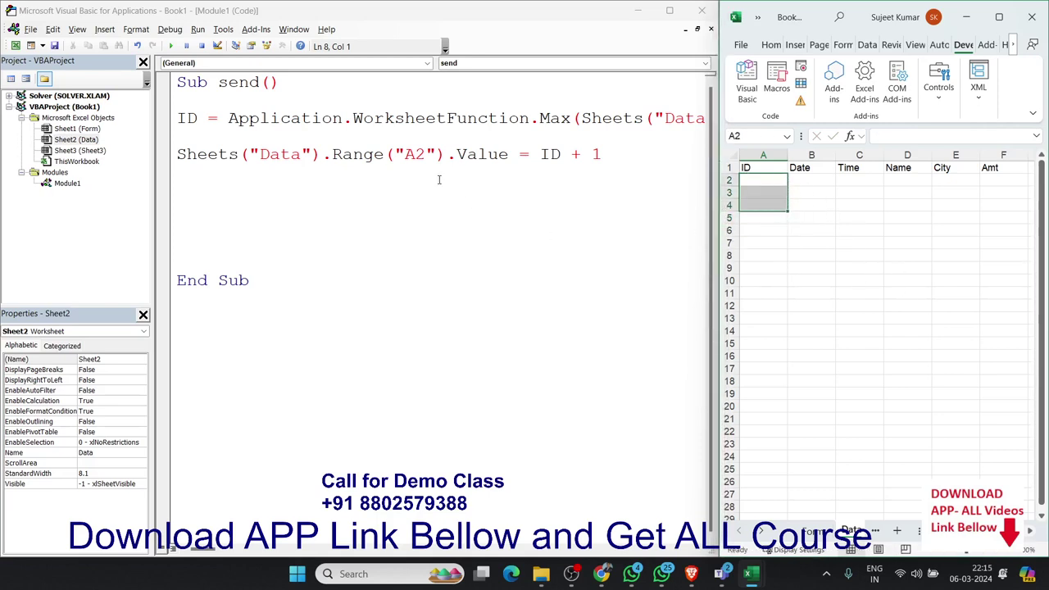
pyautogui.click(763, 249)
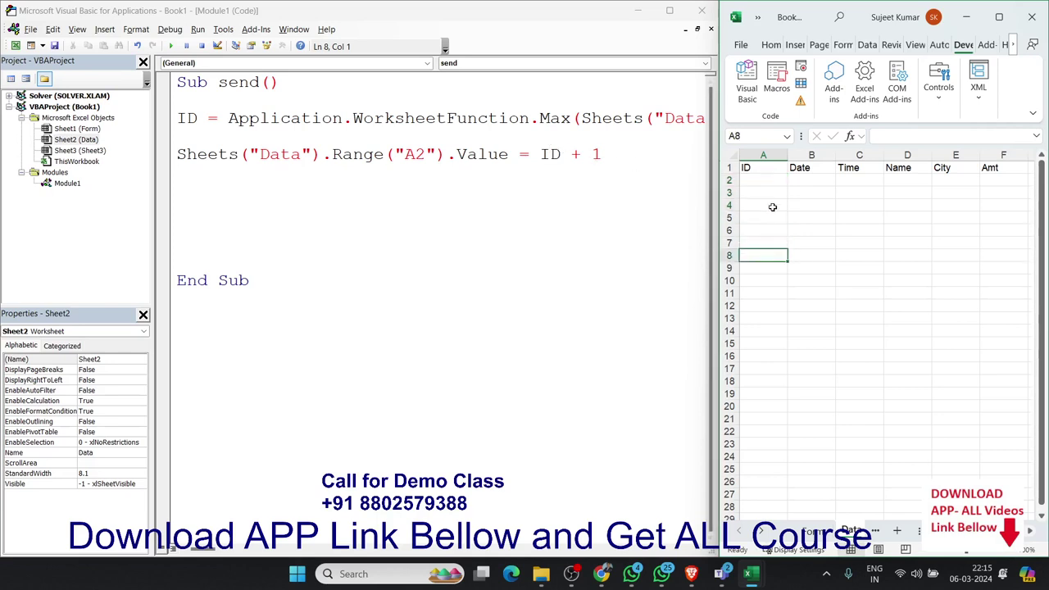
pyautogui.click(767, 189)
pyautogui.click(769, 232)
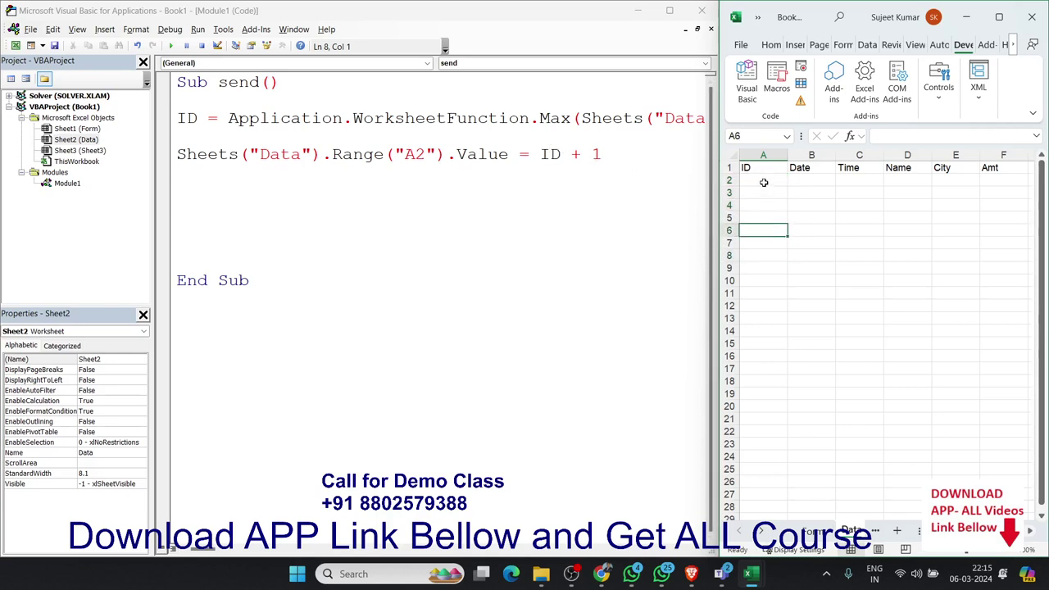
pyautogui.click(763, 182)
pyautogui.click(763, 169)
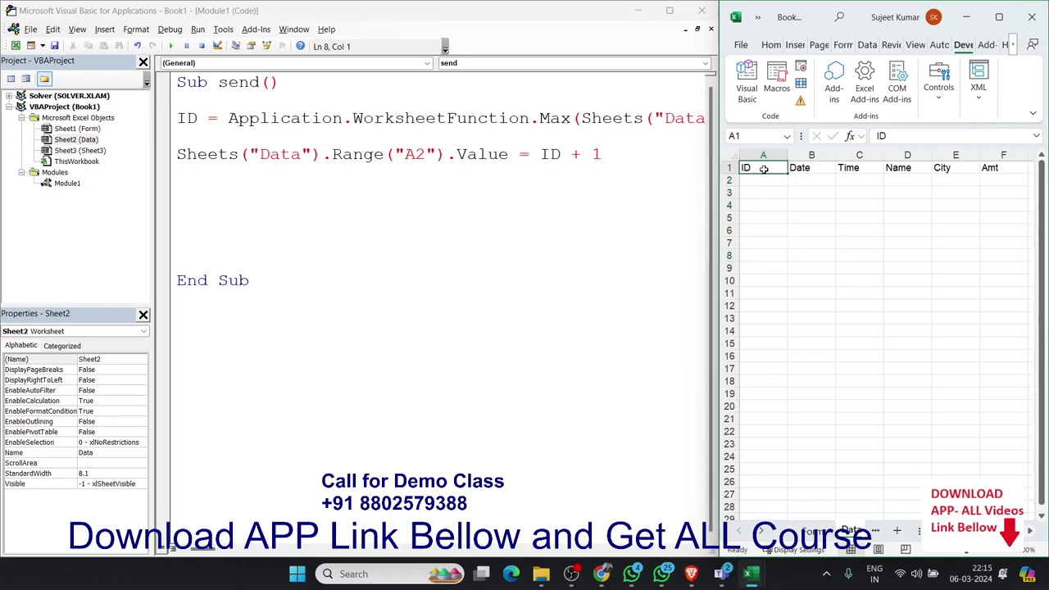
pyautogui.click(761, 180)
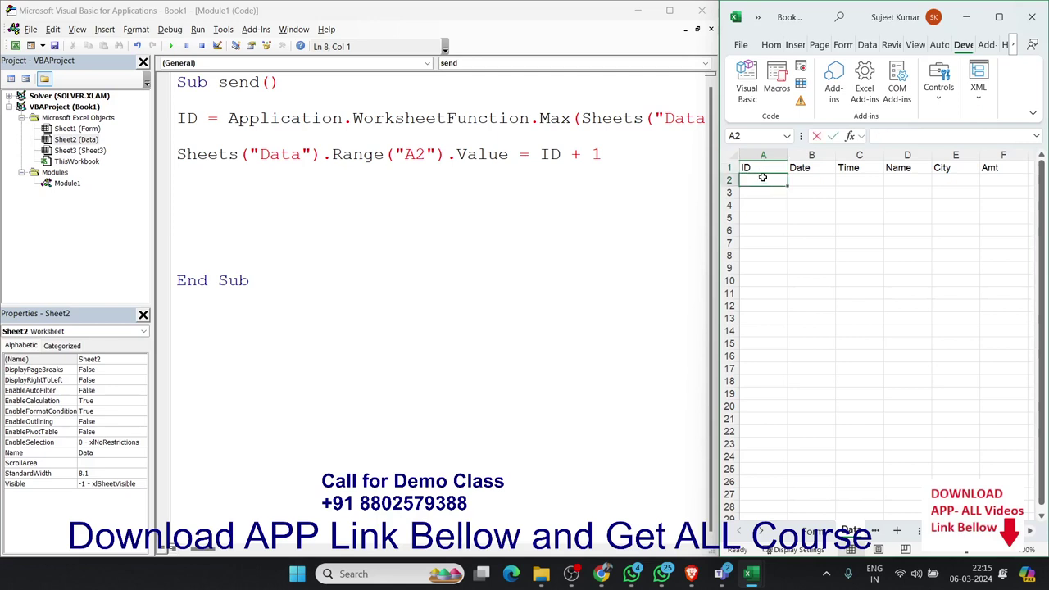
pyautogui.write('52')
pyautogui.press('Return')
pyautogui.write('253')
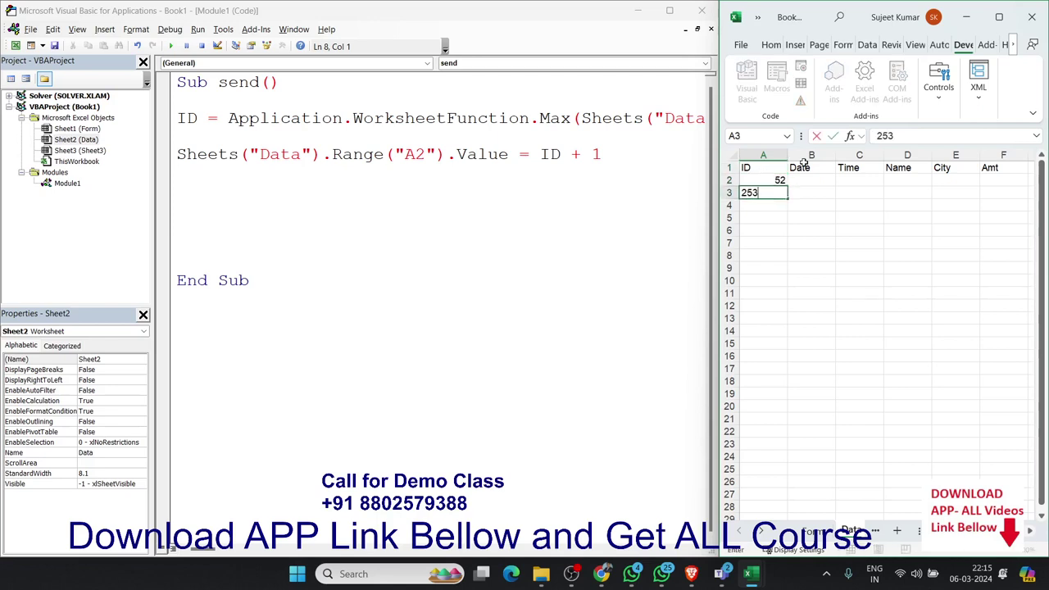
pyautogui.click(767, 230)
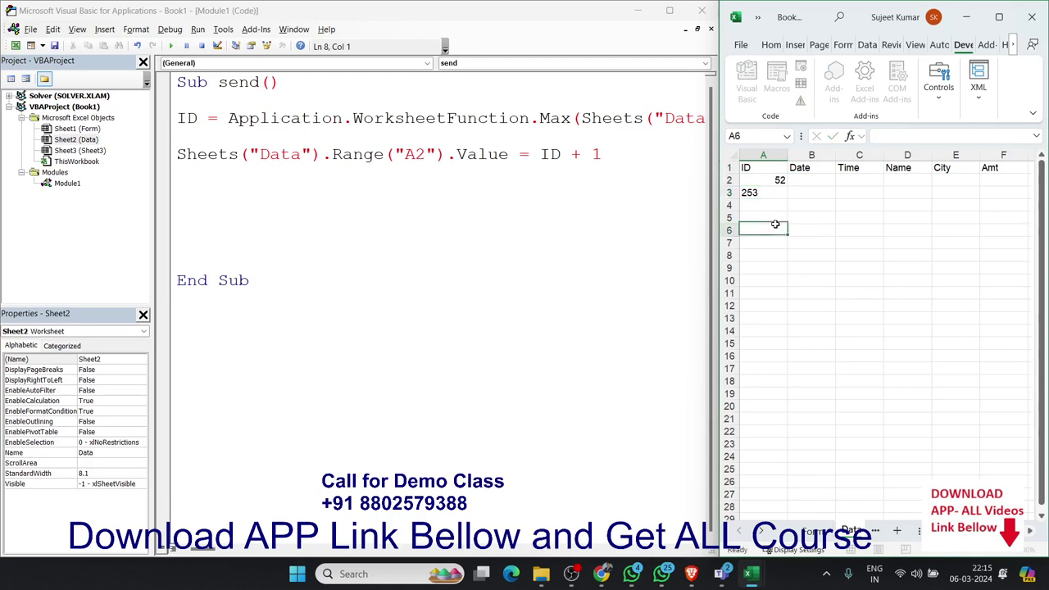
pyautogui.click(257, 182)
# Add Range("A65000").End(xlUp).Select as line 7 of the send macro.
pyautogui.write('ran')
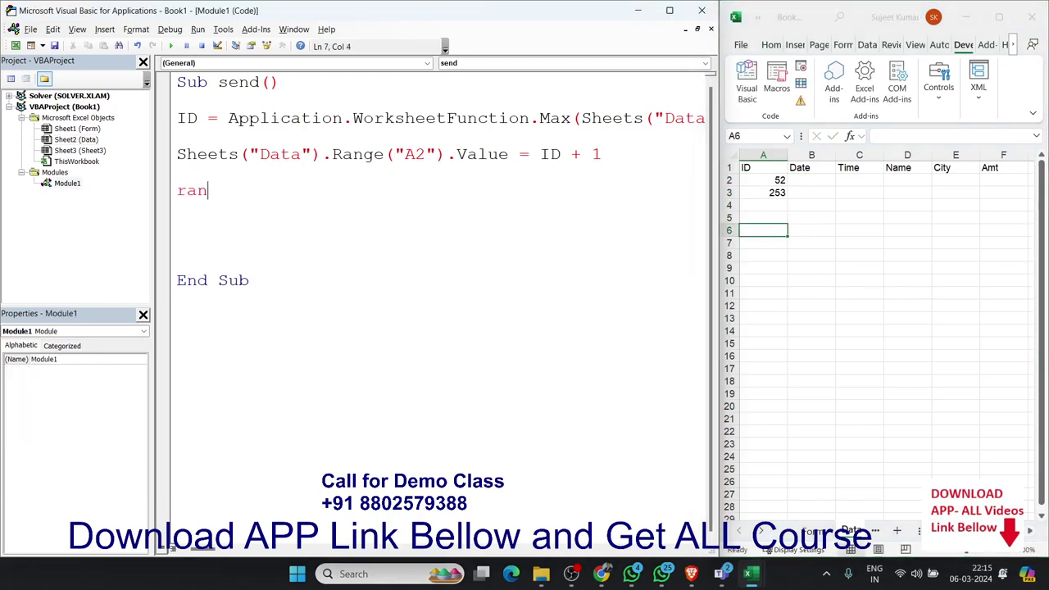
pyautogui.write('ge(')
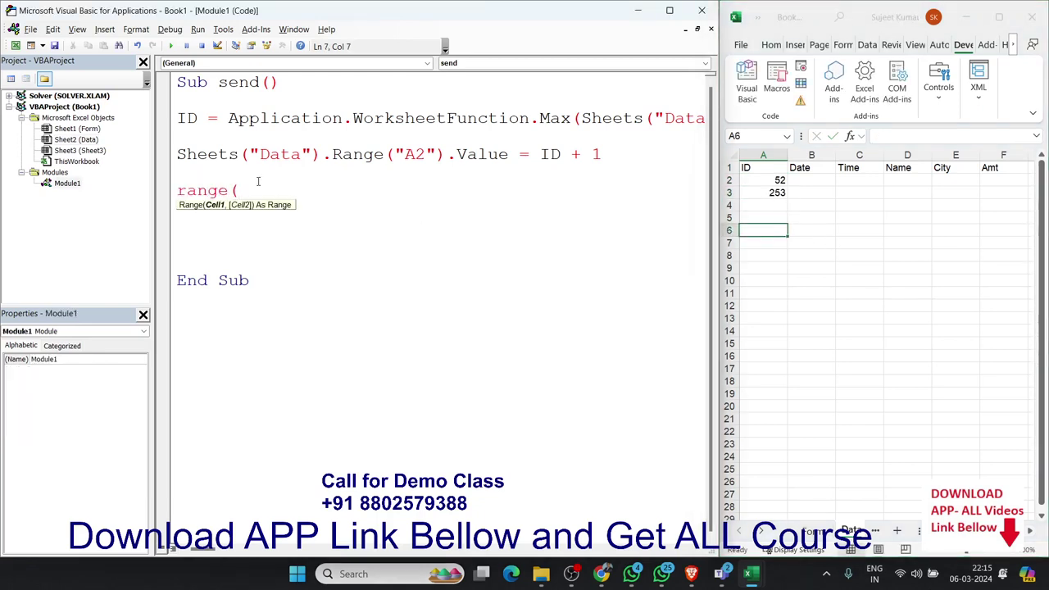
pyautogui.write('"A65000')
pyautogui.write(').e')
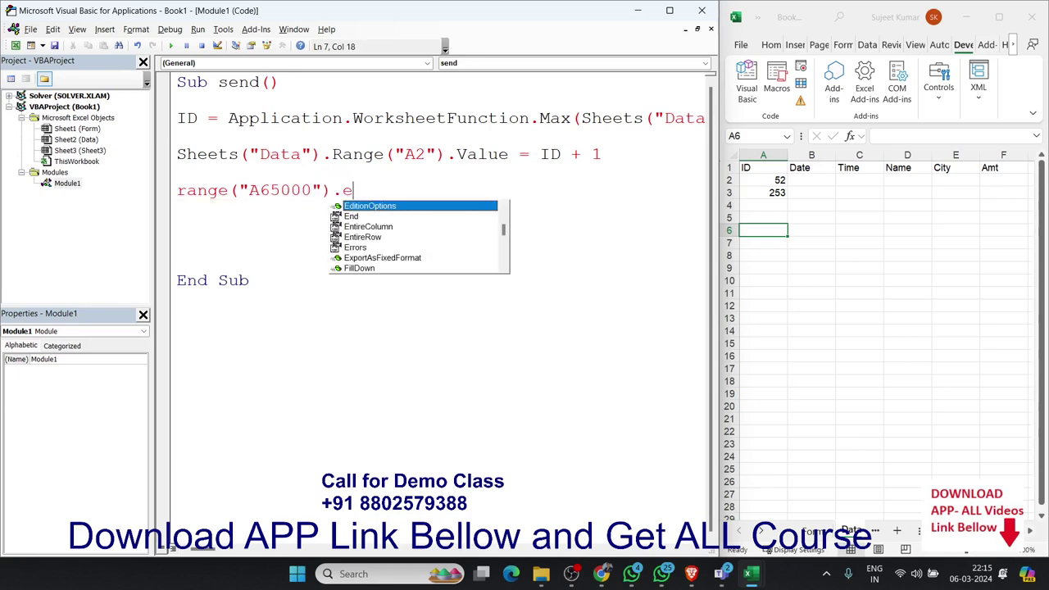
pyautogui.write('nd(')
pyautogui.press('Down')
pyautogui.press('Down')
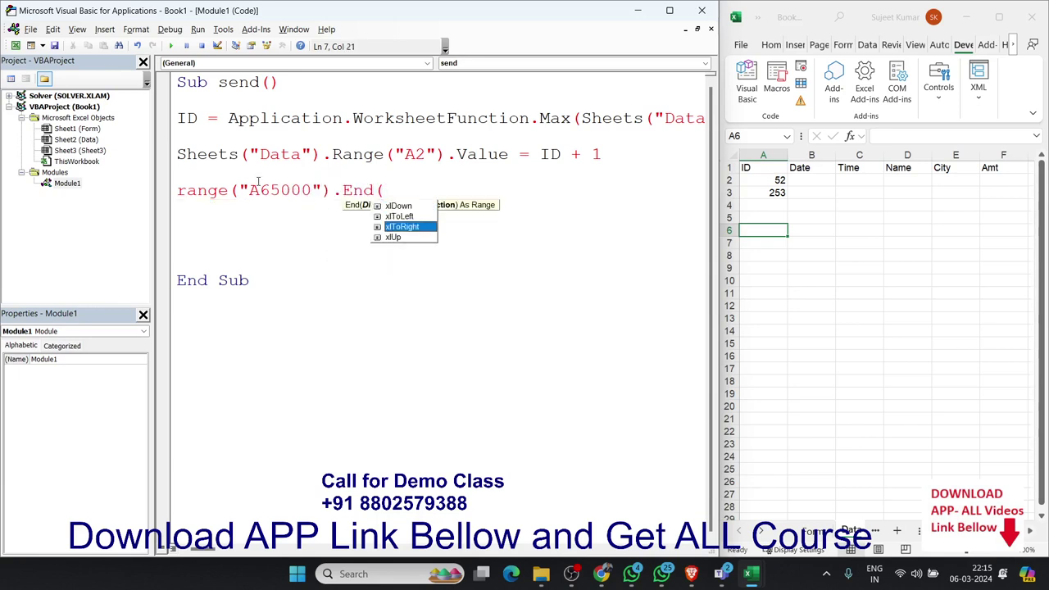
pyautogui.press('Down')
pyautogui.press('Tab')
pyautogui.write(')')
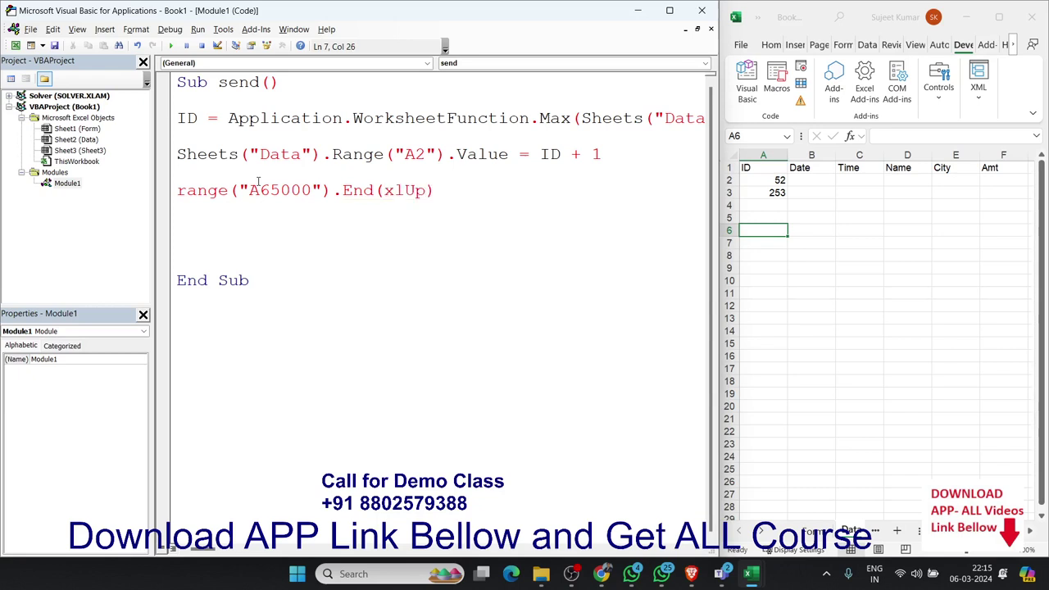
pyautogui.write('.se')
pyautogui.press('Tab')
pyautogui.press('Return')
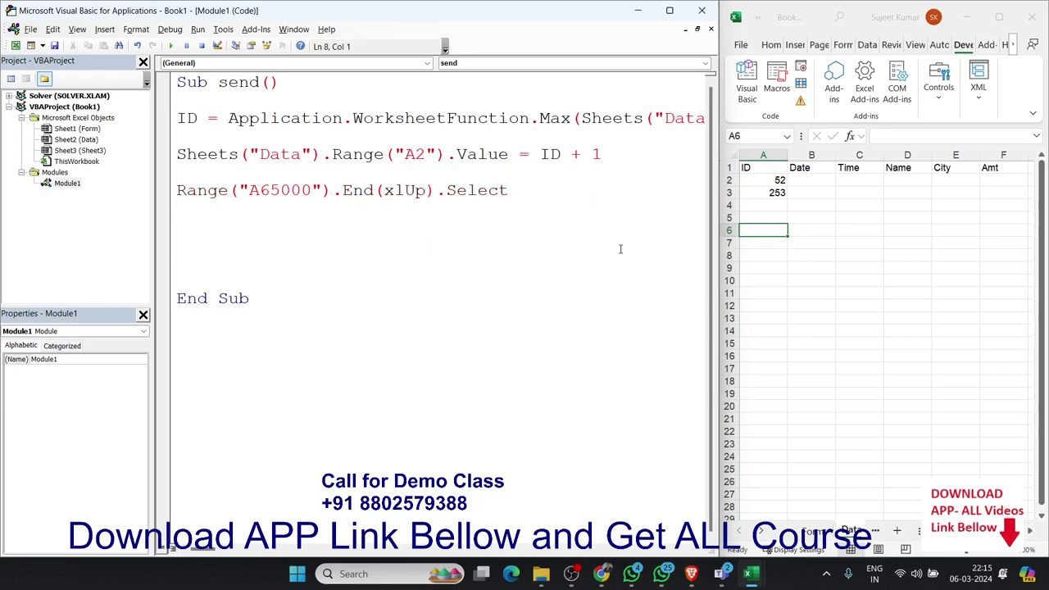
# Check the logic by going to A65000 and pressing Ctrl+Up to reach the last filled cell.
pyautogui.click(745, 137)
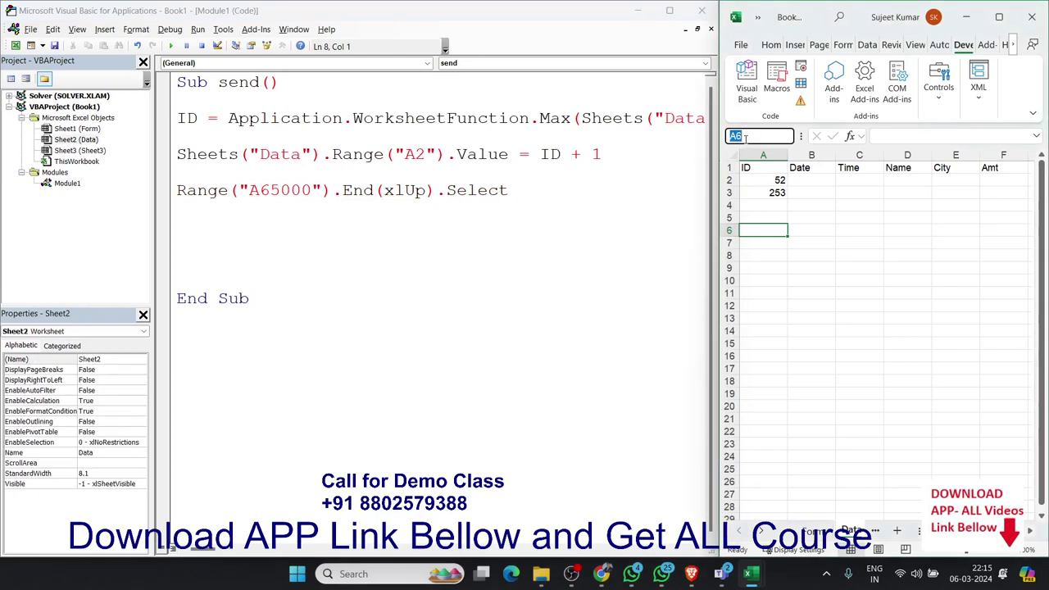
pyautogui.write('a65000')
pyautogui.press('Return')
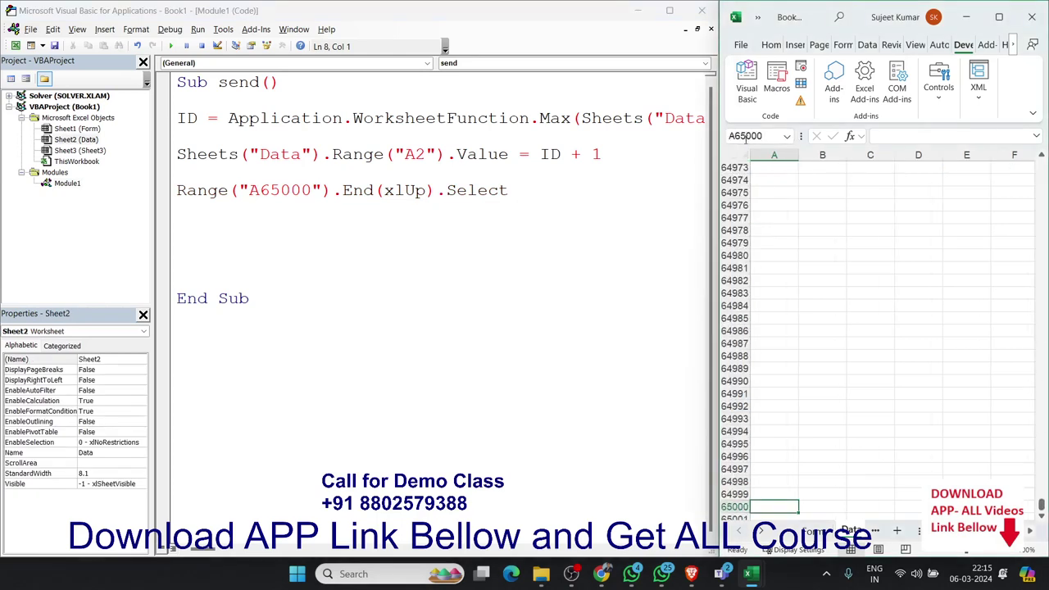
pyautogui.hotkey('ctrl', 'Up')
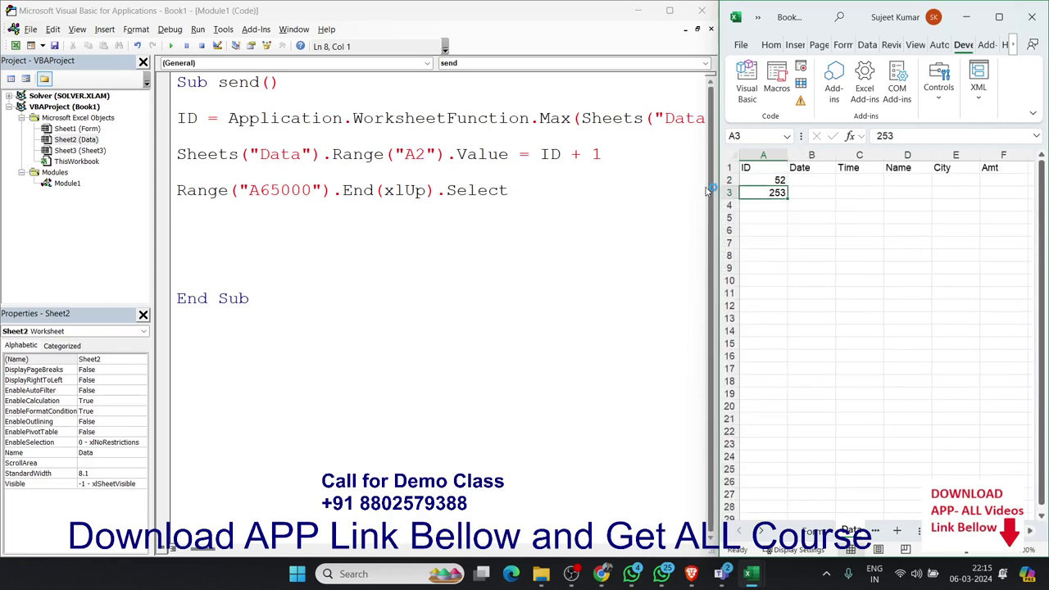
pyautogui.press('Down')
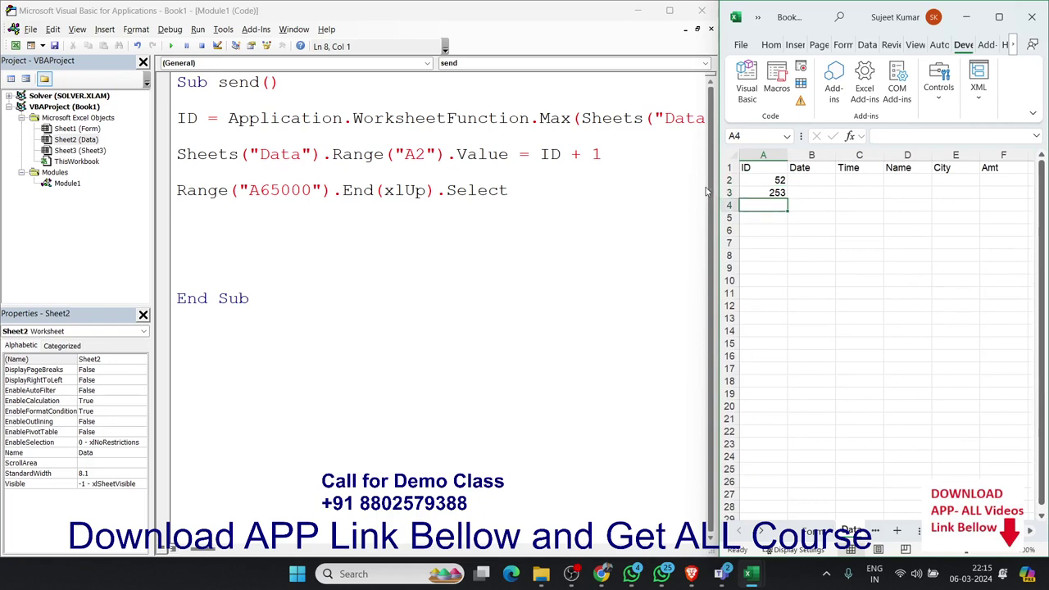
# Change line 7 to end with .Offset(1, 0).Value = ID + 1 instead of .Select.
pyautogui.click(548, 193)
pyautogui.doubleClick(549, 192)
pyautogui.press('BackSpace')
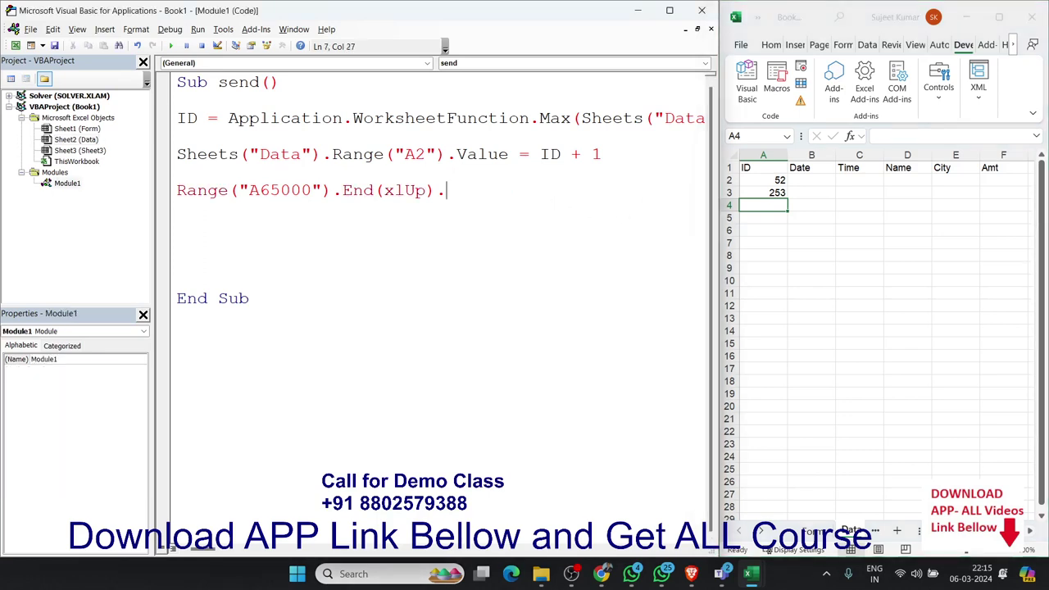
pyautogui.press('BackSpace')
pyautogui.write('.of')
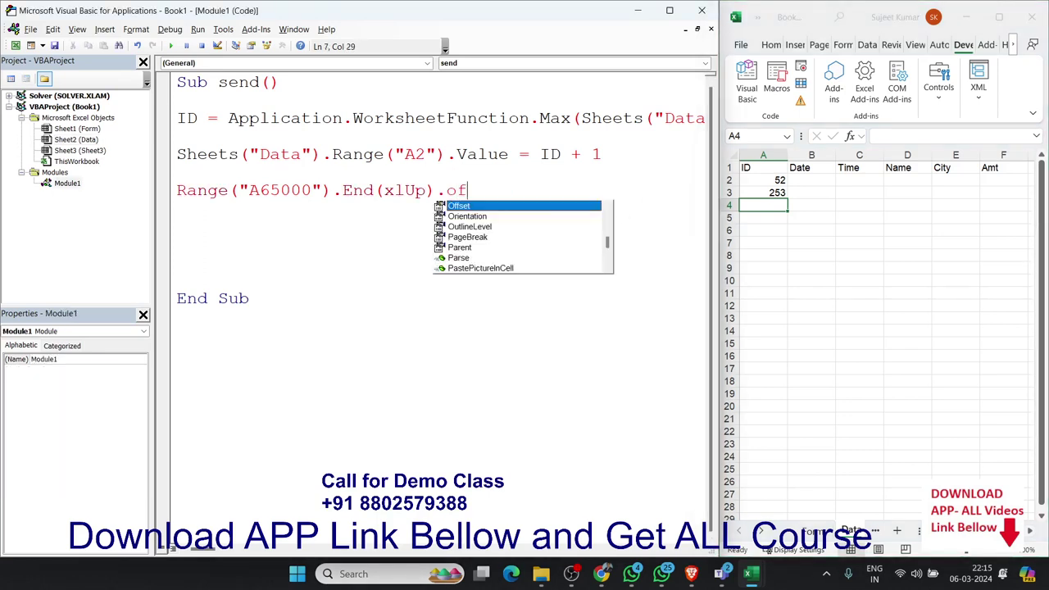
pyautogui.press('Tab')
pyautogui.write('(')
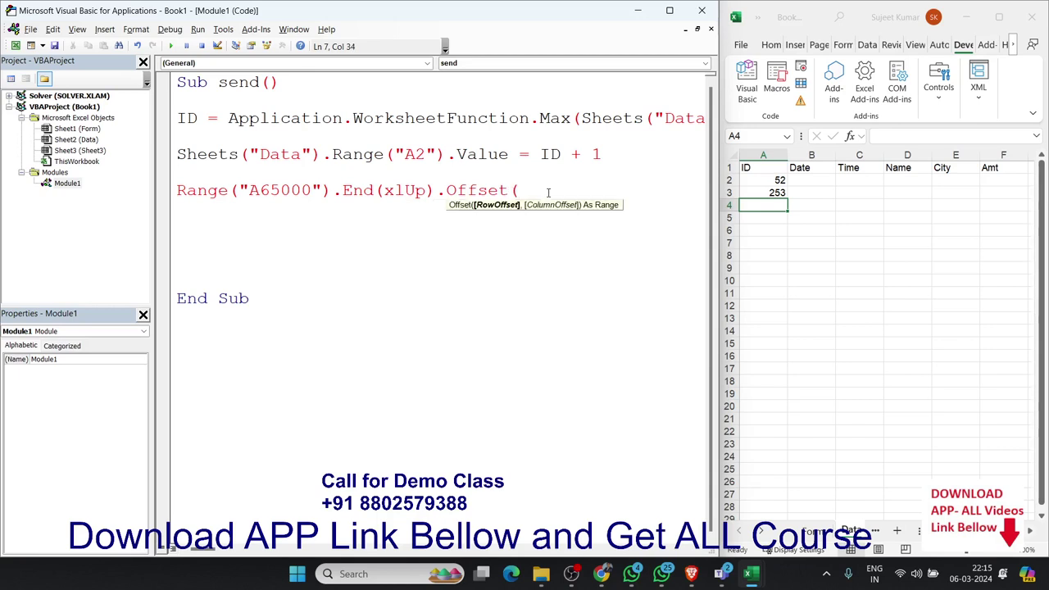
pyautogui.write('1,0')
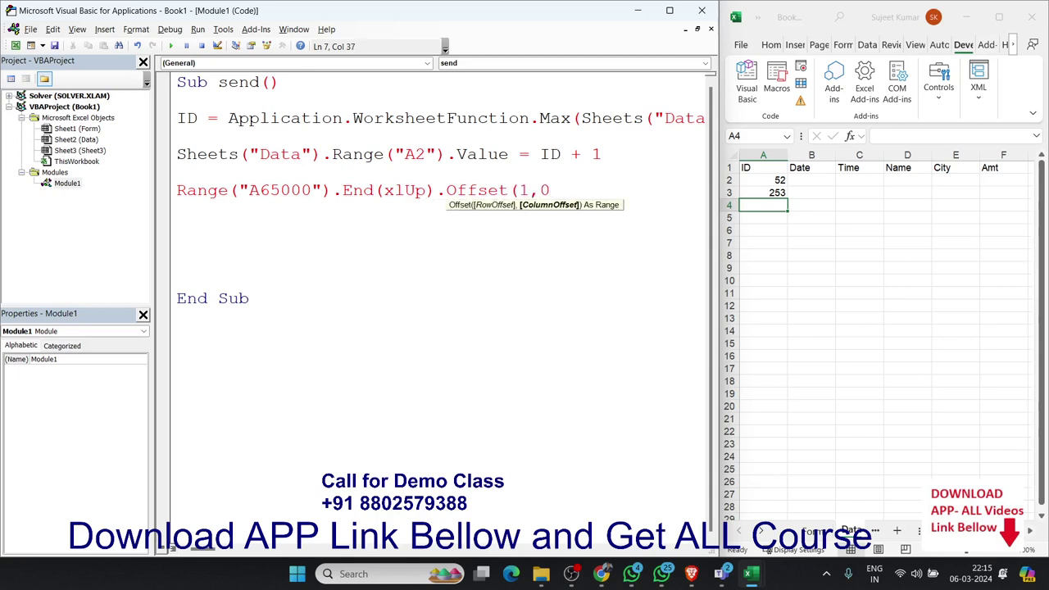
pyautogui.write(')')
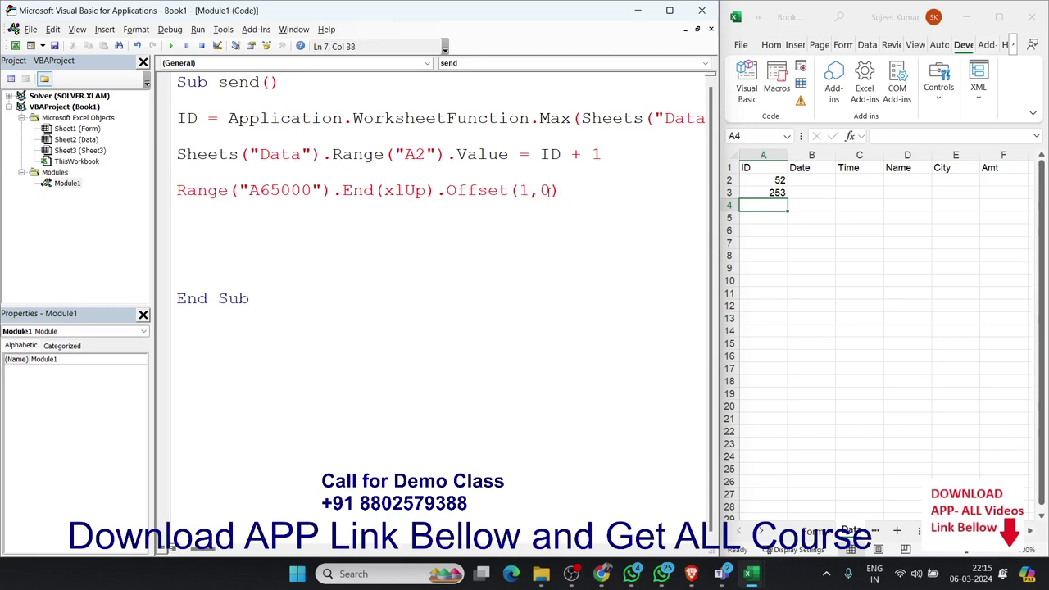
pyautogui.write('.va')
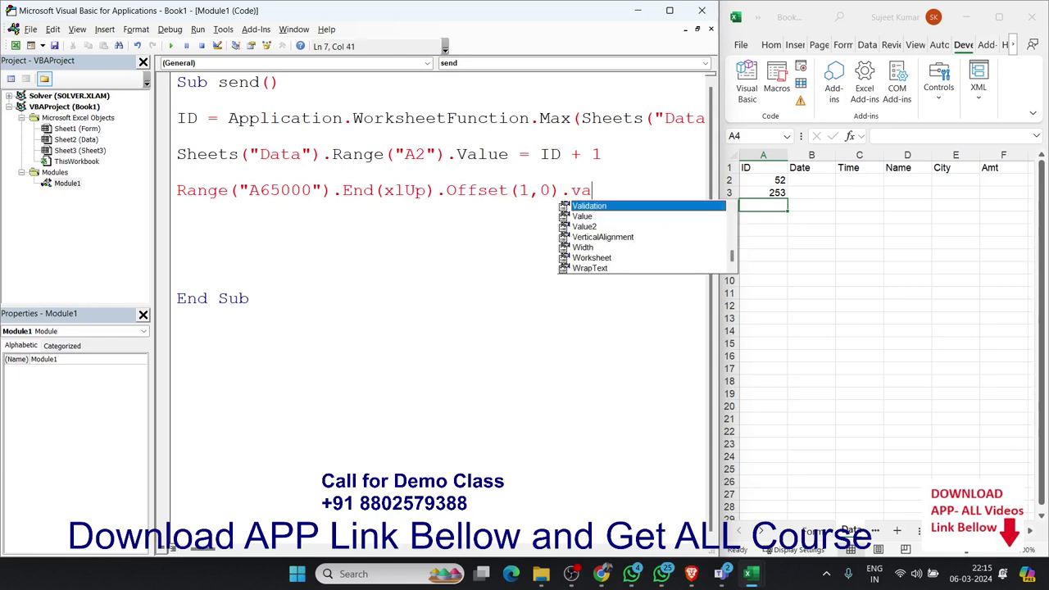
pyautogui.write('lue=')
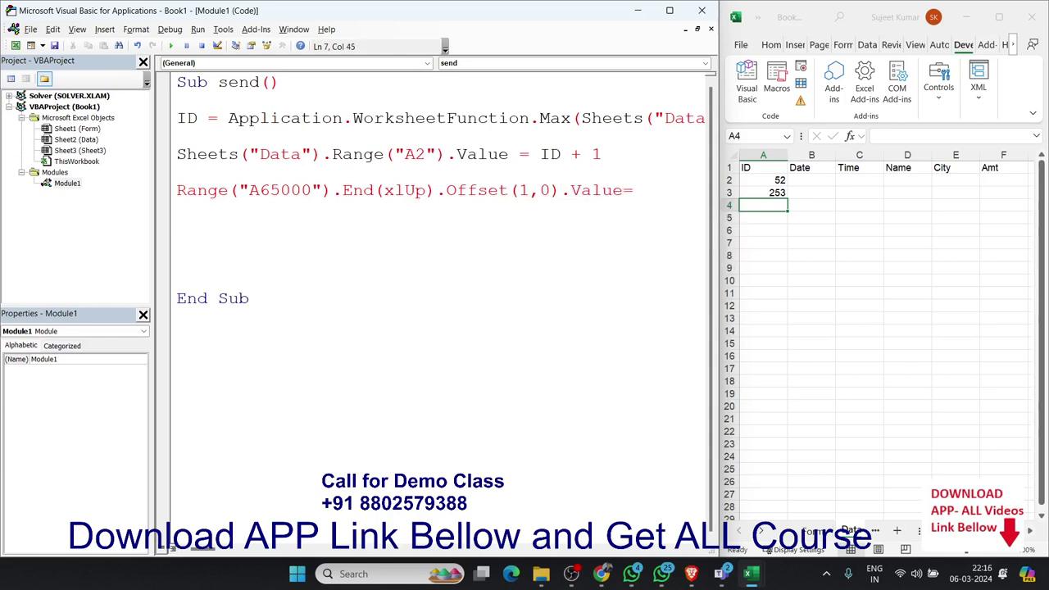
pyautogui.write('id+1')
pyautogui.click(517, 257)
# Copy the Sheets("Data"). prefix from line 5 to the start of line 7.
pyautogui.moveTo(604, 155); pyautogui.dragTo(177, 155)
pyautogui.click(209, 174)
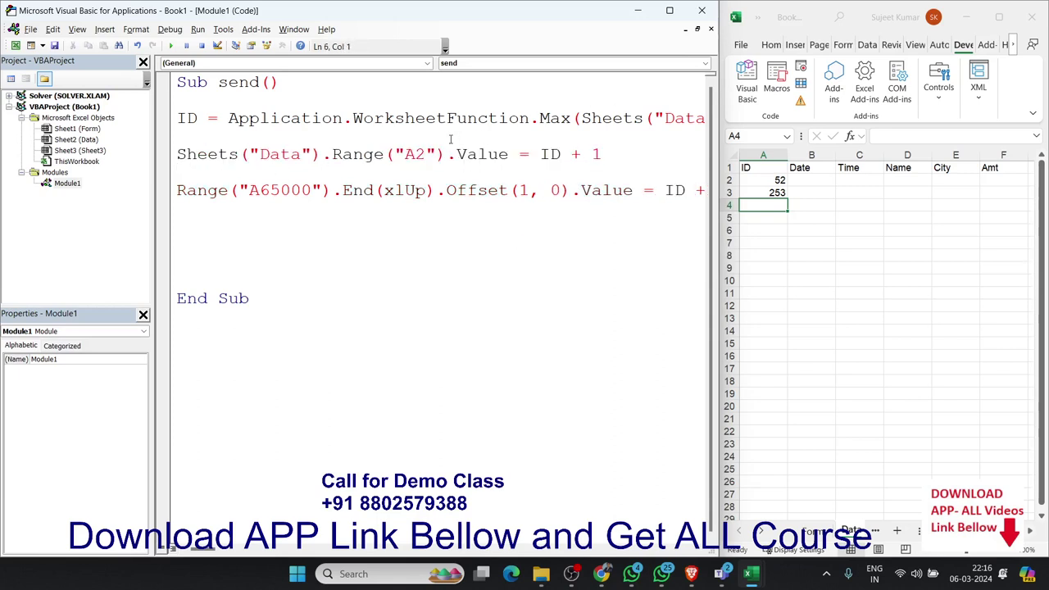
pyautogui.moveTo(333, 155); pyautogui.dragTo(176, 155)
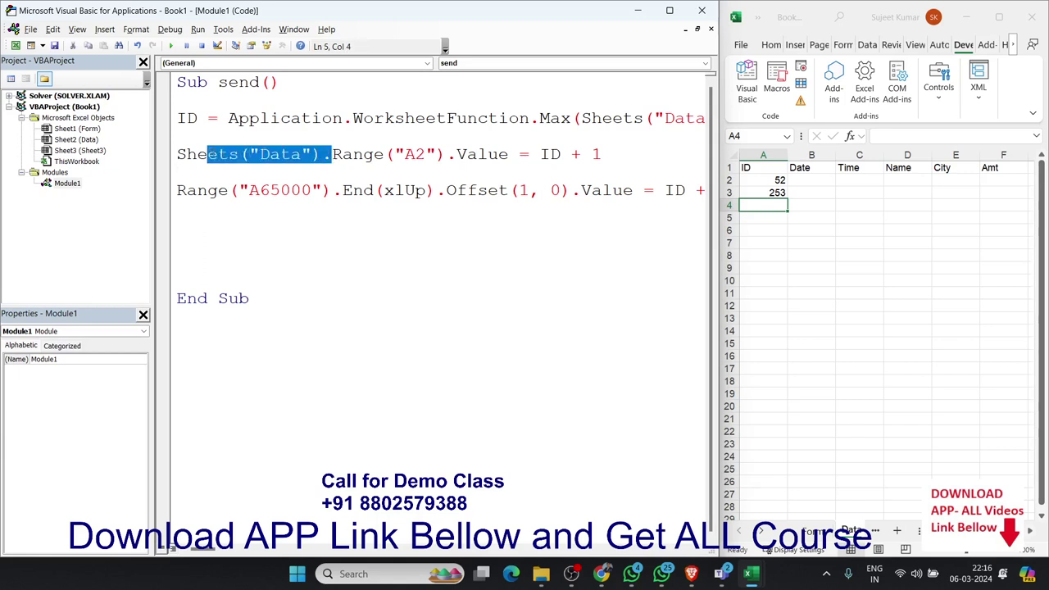
pyautogui.hotkey('ctrl', 'c')
pyautogui.click(176, 190)
pyautogui.hotkey('ctrl', 'v')
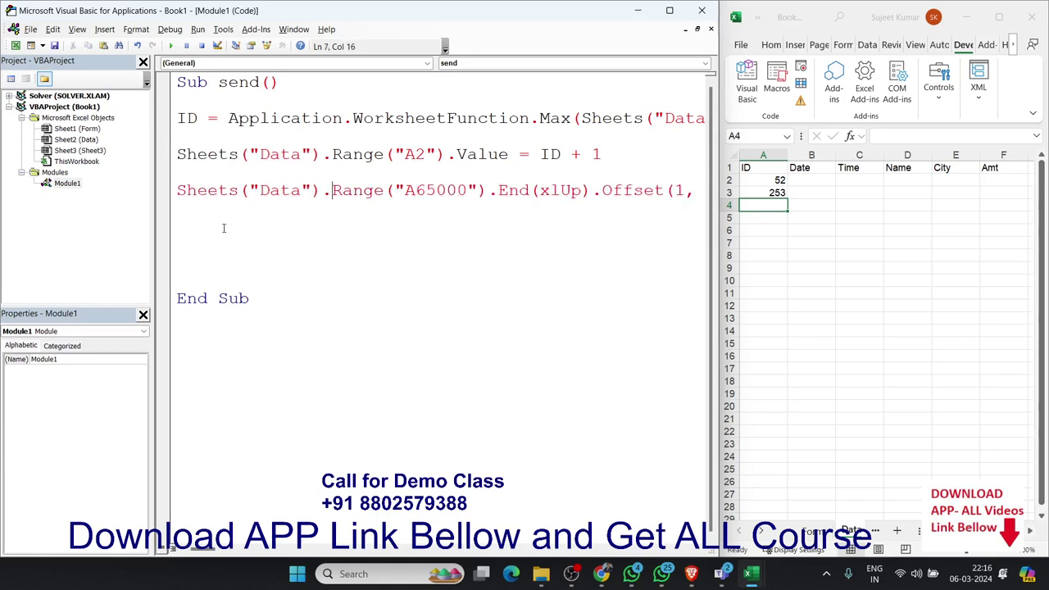
pyautogui.click(228, 229)
# Delete the A2 assignment statement on line 5 of the macro.
pyautogui.moveTo(604, 155); pyautogui.dragTo(146, 150)
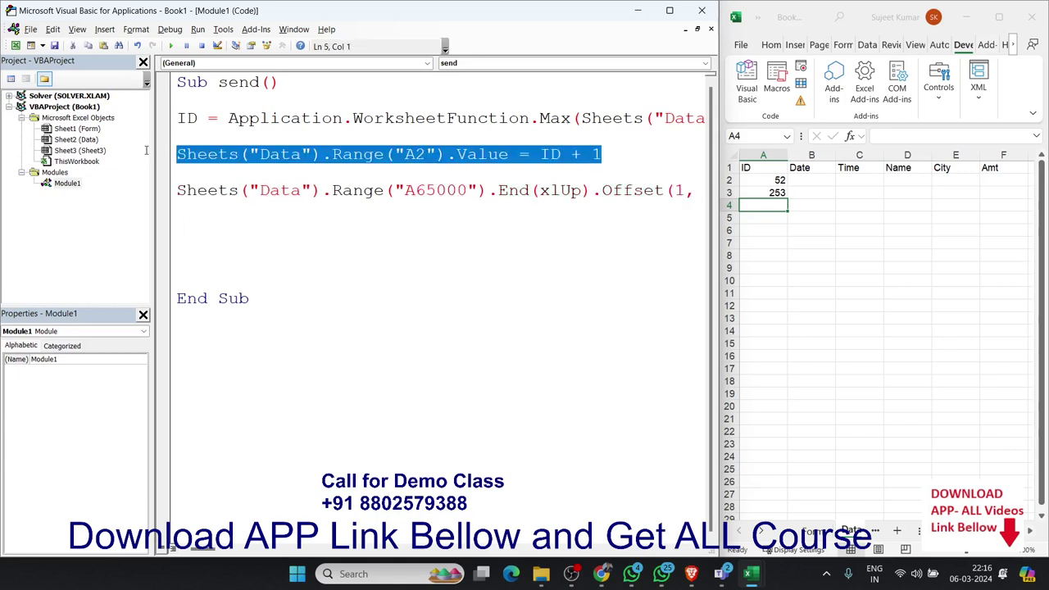
pyautogui.press('Delete')
pyautogui.click(446, 295)
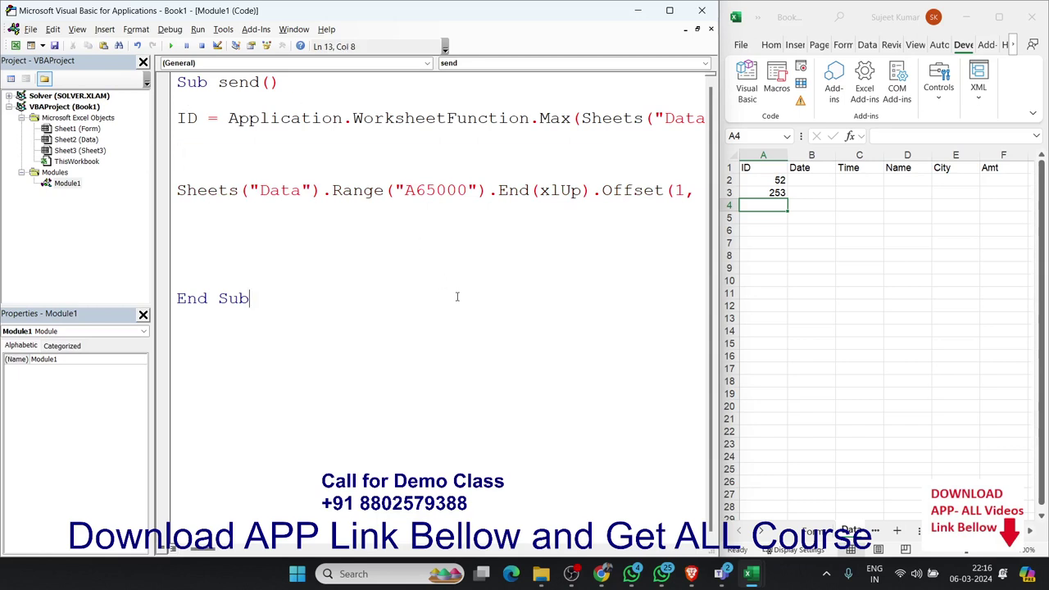
pyautogui.click(723, 246)
pyautogui.moveTo(812, 217); pyautogui.dragTo(762, 180)
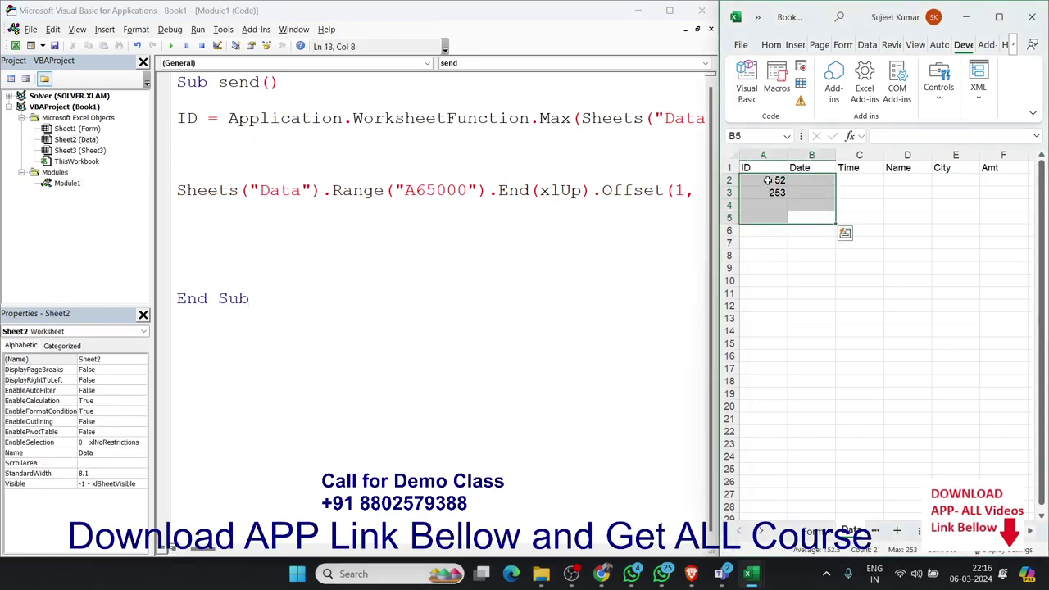
# Clear A2:B5 on Data and run the send macro ten times to generate incrementing IDs.
pyautogui.press('Delete')
pyautogui.click(418, 158)
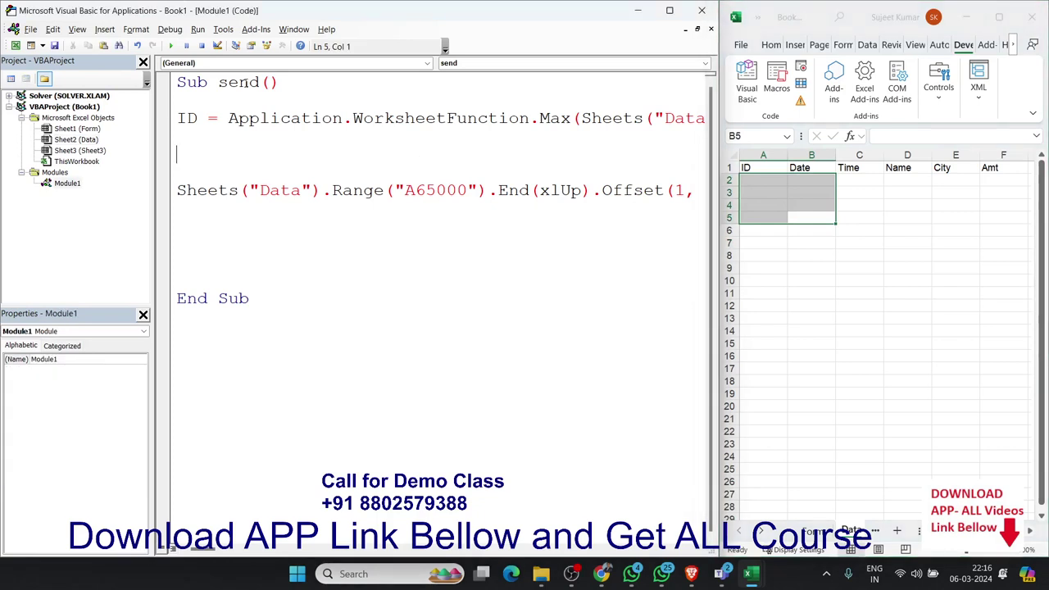
pyautogui.click(173, 46)
pyautogui.click(172, 46)
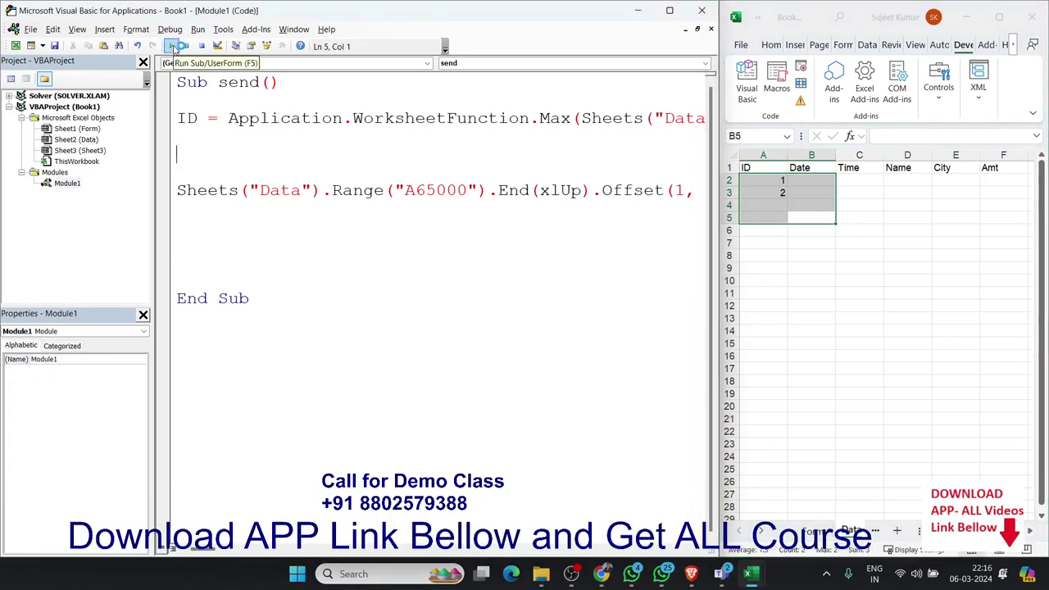
pyautogui.click(173, 46)
pyautogui.click(172, 46)
pyautogui.click(172, 46)
pyautogui.click(172, 46)
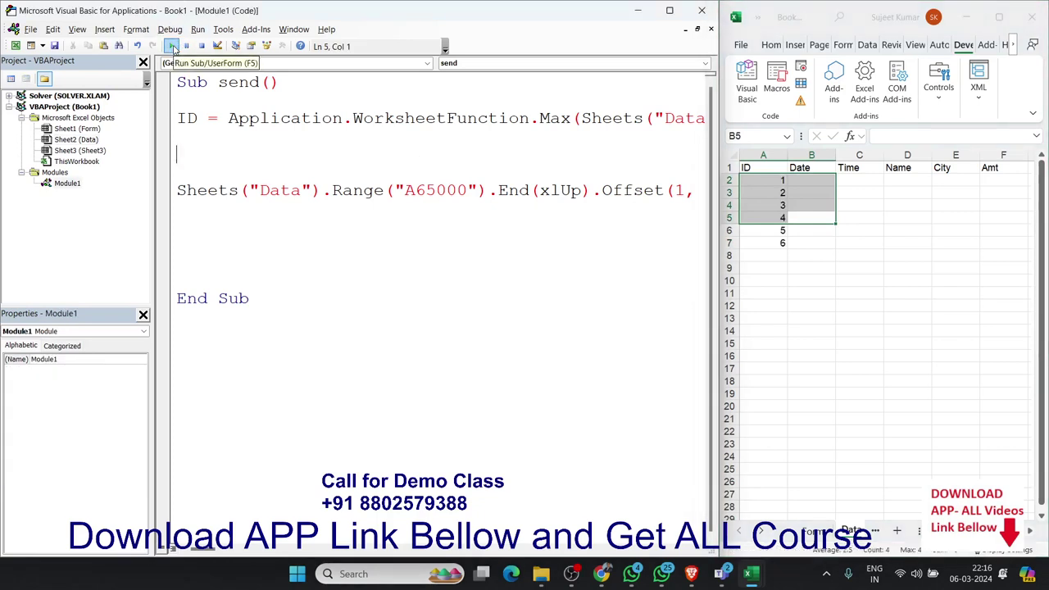
pyautogui.click(172, 46)
pyautogui.click(172, 46)
pyautogui.click(173, 46)
pyautogui.click(172, 46)
pyautogui.click(172, 46)
pyautogui.click(173, 46)
pyautogui.click(172, 46)
pyautogui.click(172, 46)
pyautogui.click(172, 46)
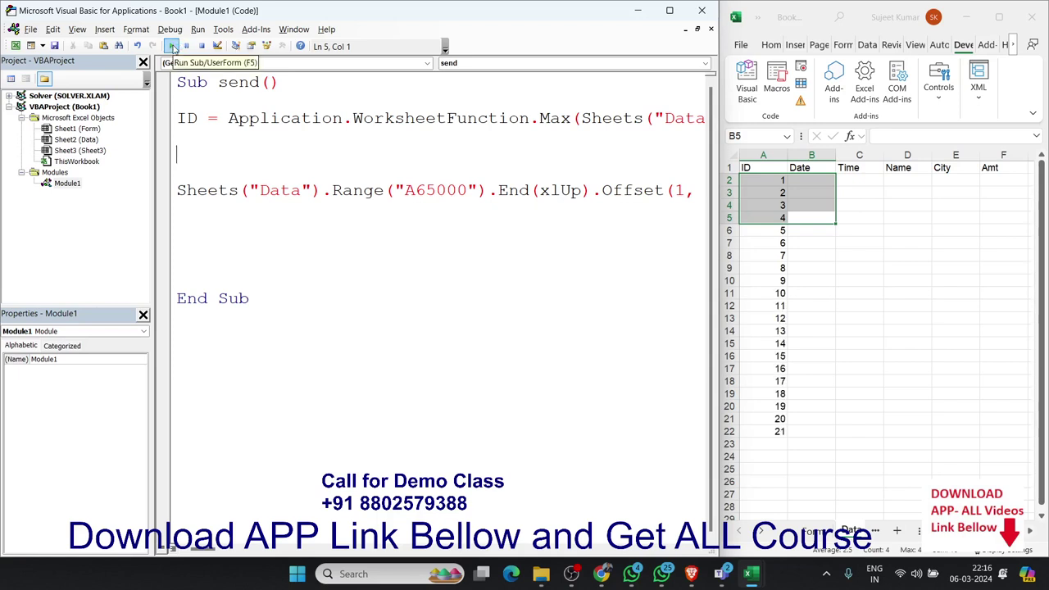
# Delete the generated IDs from column A and rerun the macro once, placing ID 1 in A2.
pyautogui.click(535, 209)
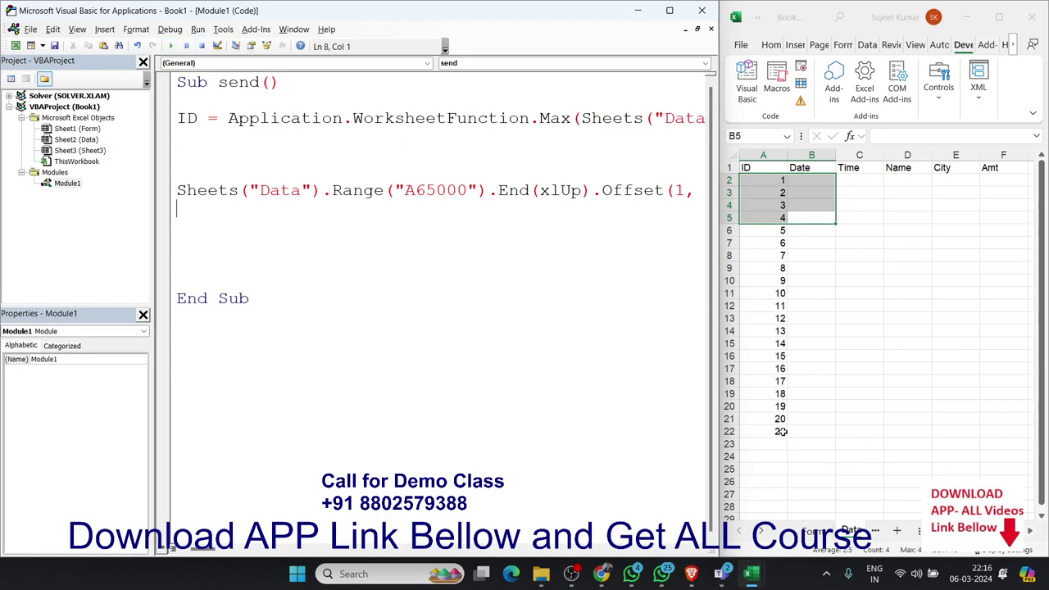
pyautogui.moveTo(782, 432); pyautogui.dragTo(763, 182)
pyautogui.press('Delete')
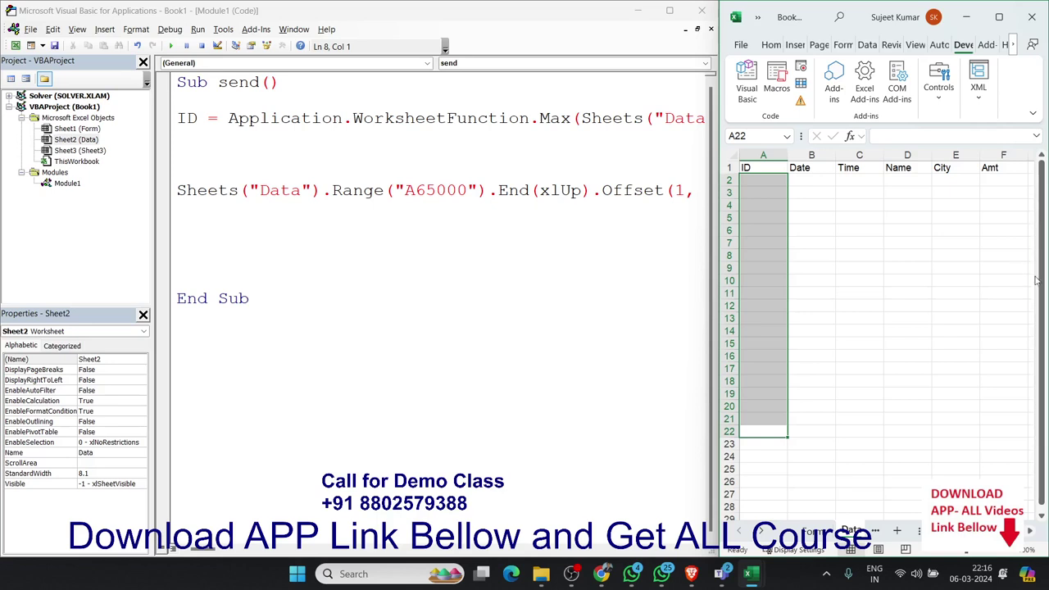
pyautogui.click(476, 227)
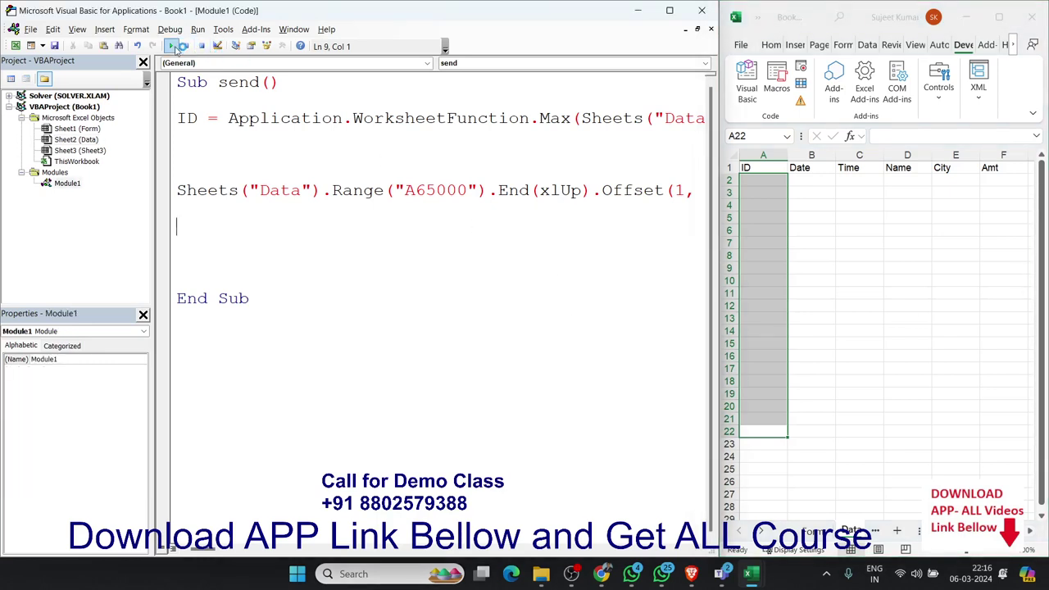
pyautogui.click(171, 46)
pyautogui.click(769, 181)
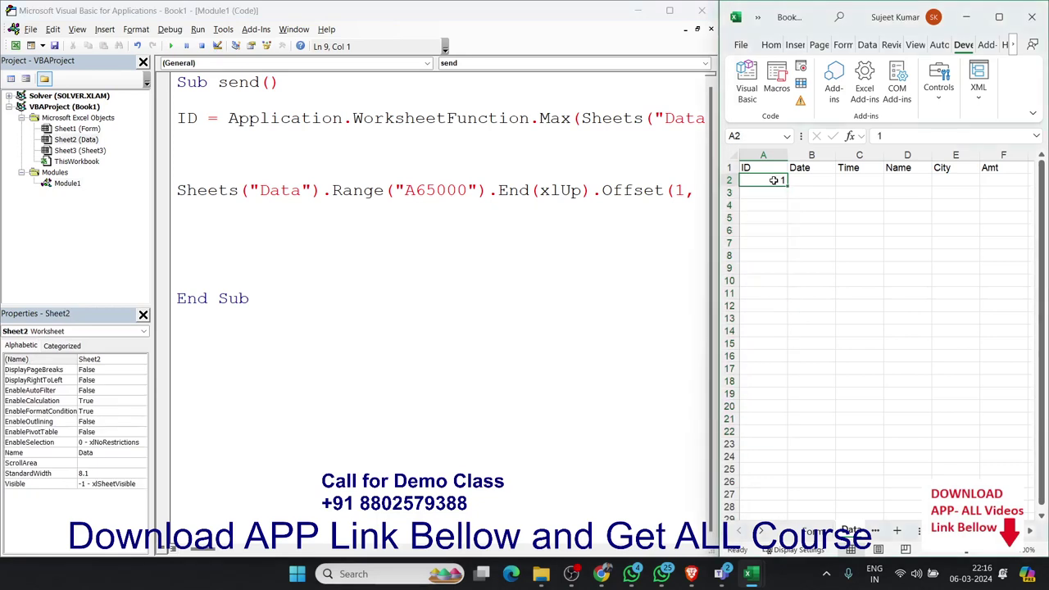
pyautogui.click(802, 184)
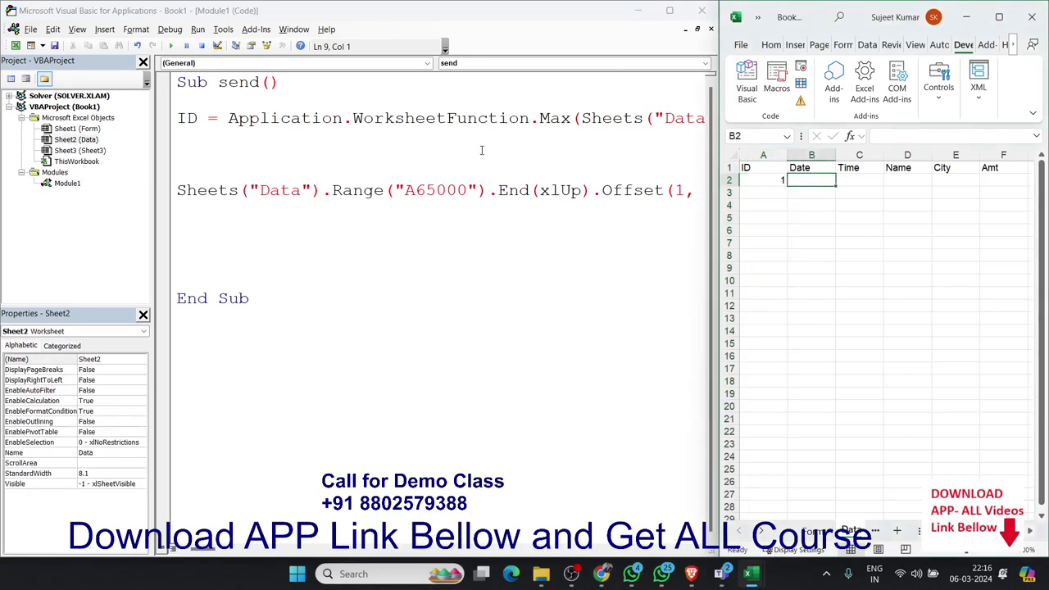
# Widen the code editor and duplicate the line that writes the ID.
pyautogui.moveTo(721, 152); pyautogui.dragTo(789, 155)
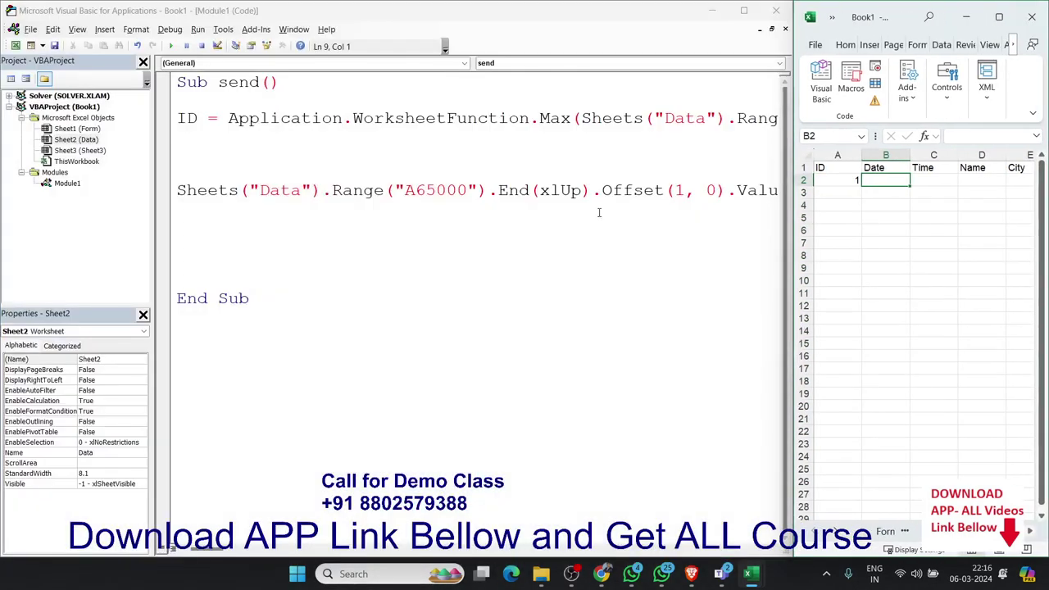
pyautogui.click(599, 211)
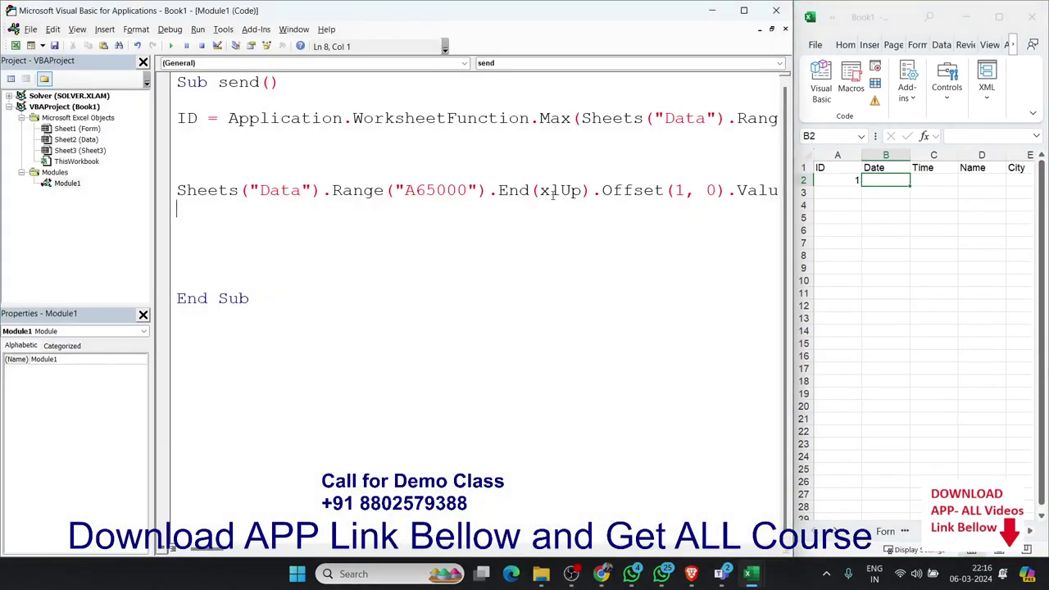
pyautogui.doubleClick(561, 190)
pyautogui.click(551, 190)
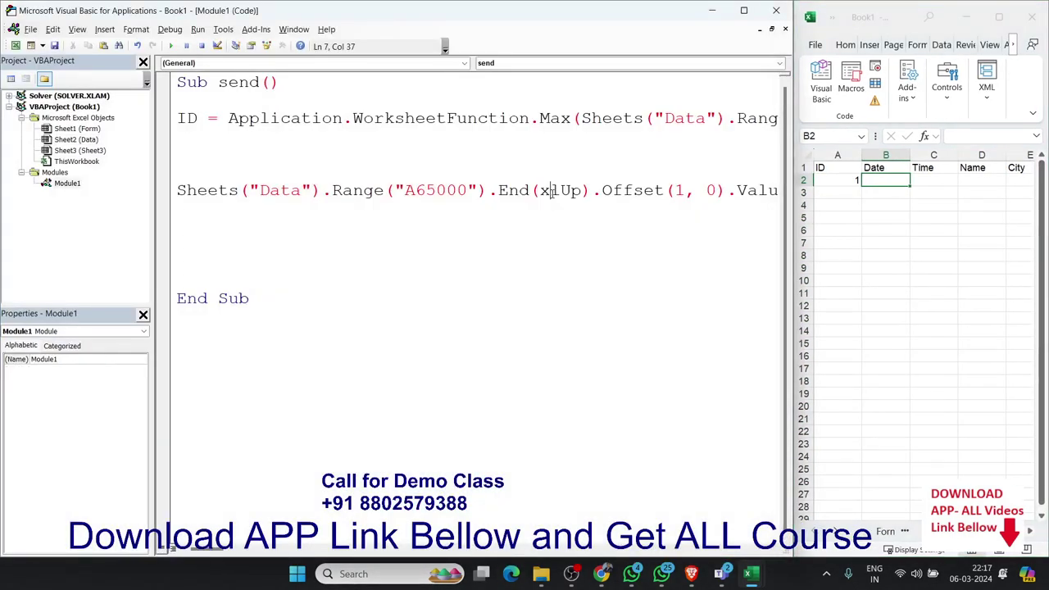
pyautogui.hotkey('ctrl', 'a')
pyautogui.click(202, 191)
pyautogui.moveTo(179, 172); pyautogui.dragTo(184, 205)
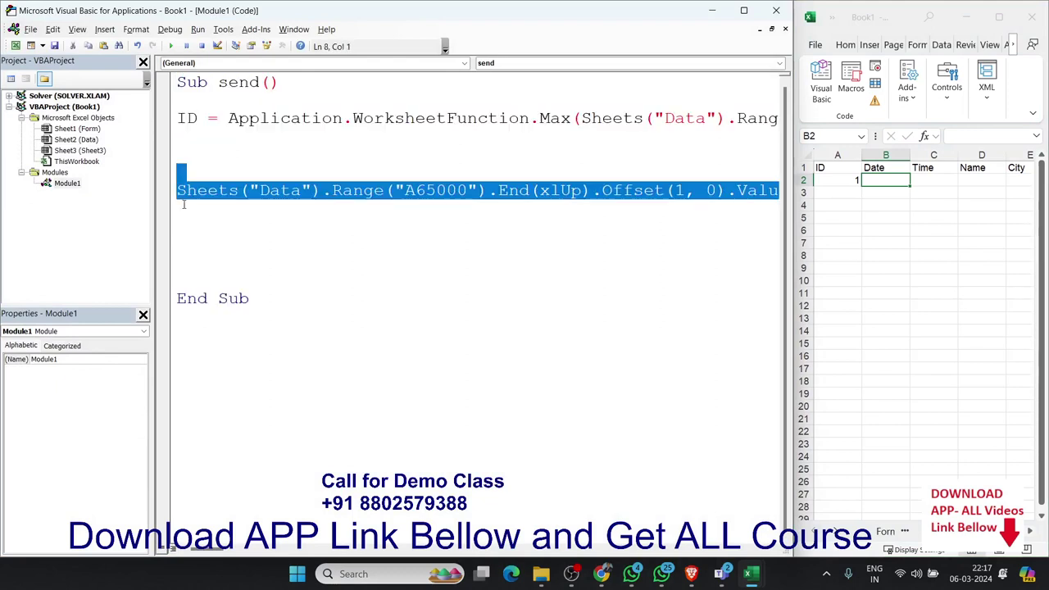
pyautogui.hotkey('ctrl', 'c')
pyautogui.click(185, 205)
pyautogui.hotkey('ctrl', 'v')
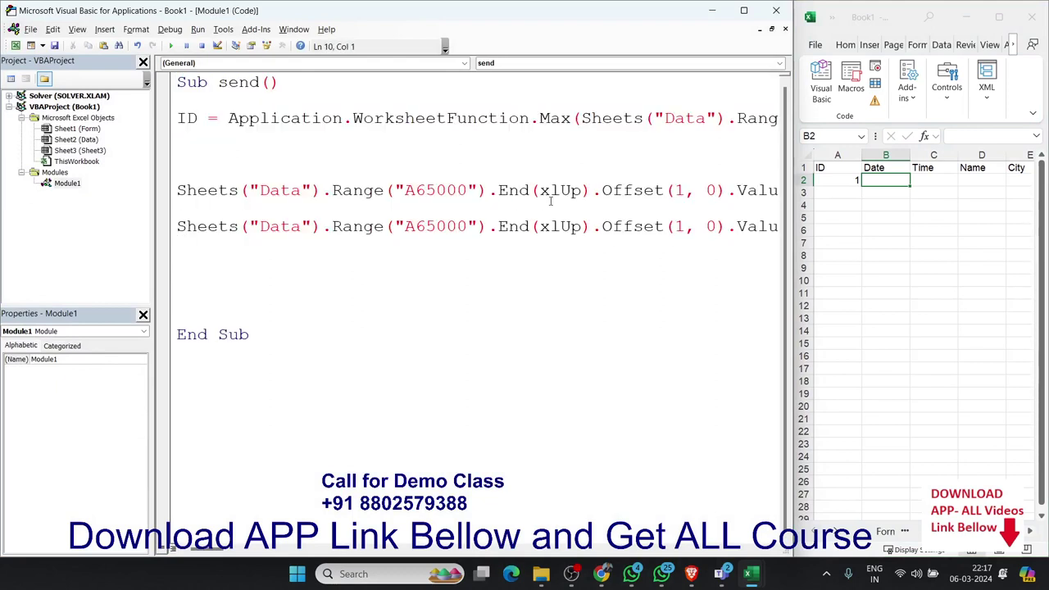
# Change the duplicated line's offset to Offset(0, 1), removing an accidental breakpoint.
pyautogui.doubleClick(679, 227)
pyautogui.write('0')
pyautogui.click(706, 227)
pyautogui.press('Delete')
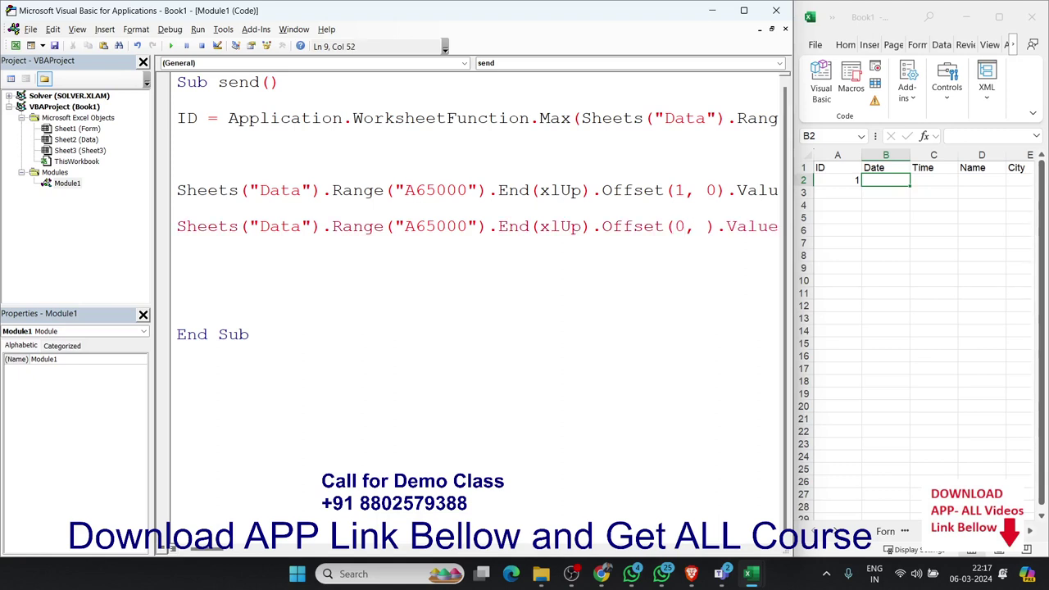
pyautogui.write('1')
pyautogui.click(873, 344)
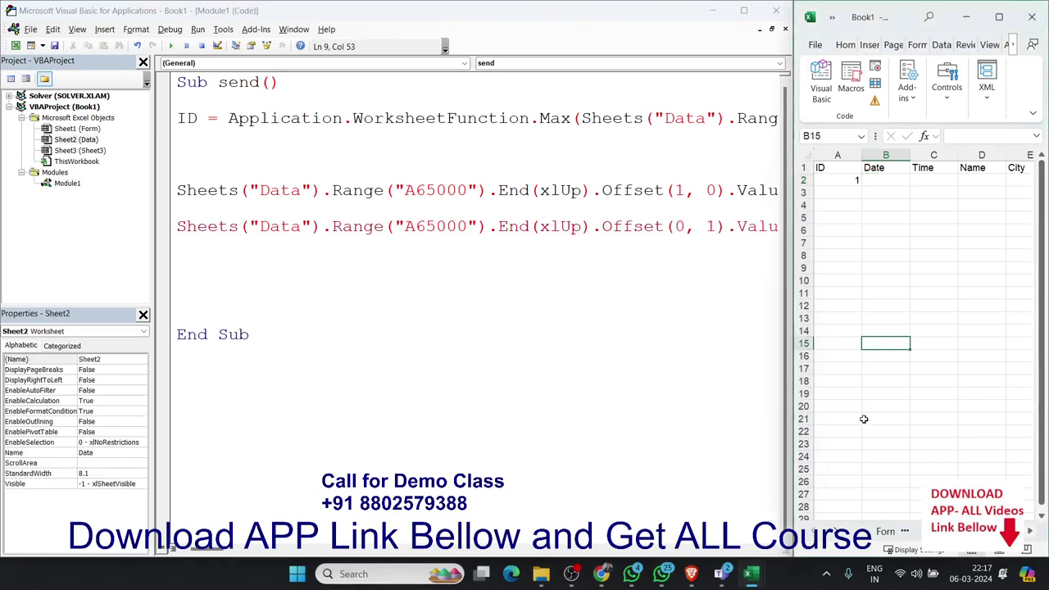
pyautogui.click(164, 227)
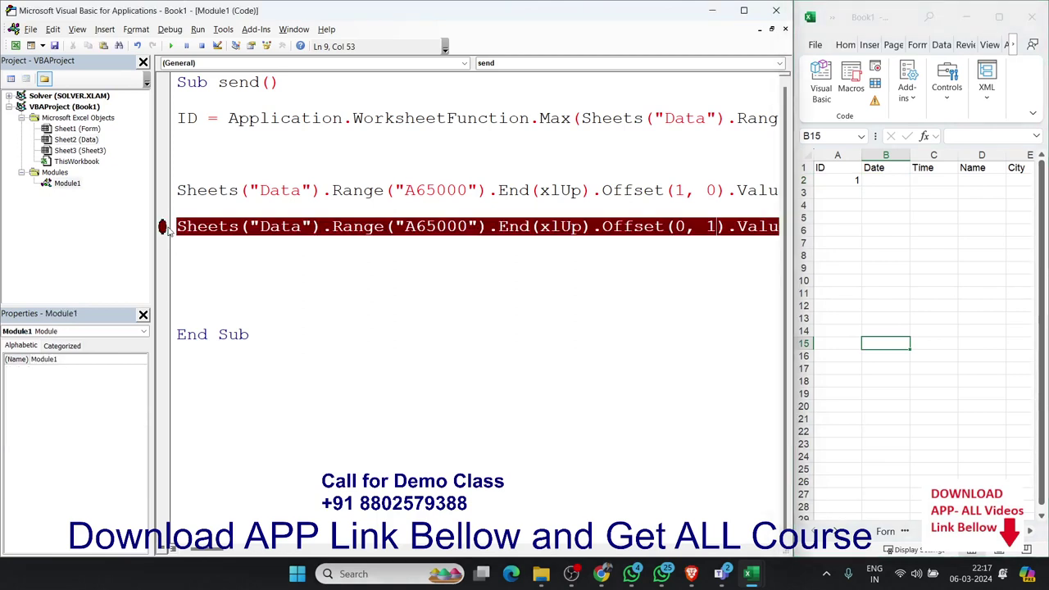
pyautogui.click(163, 227)
# Make the duplicated line assign .Value = date so it writes into the Date column.
pyautogui.click(851, 493)
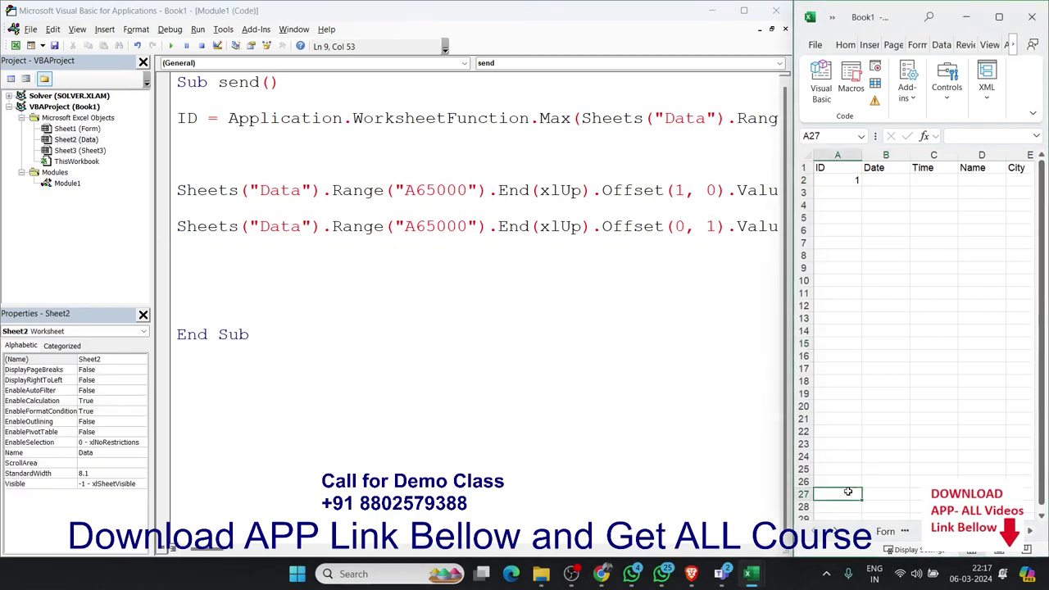
pyautogui.click(848, 505)
pyautogui.hotkey('ctrl', 'Up')
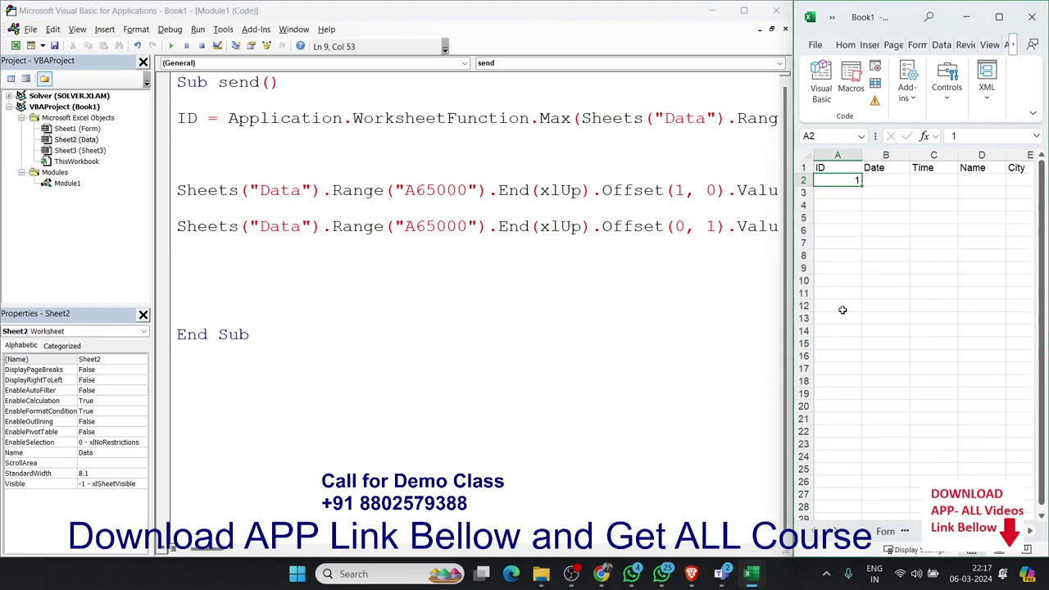
pyautogui.press('Down')
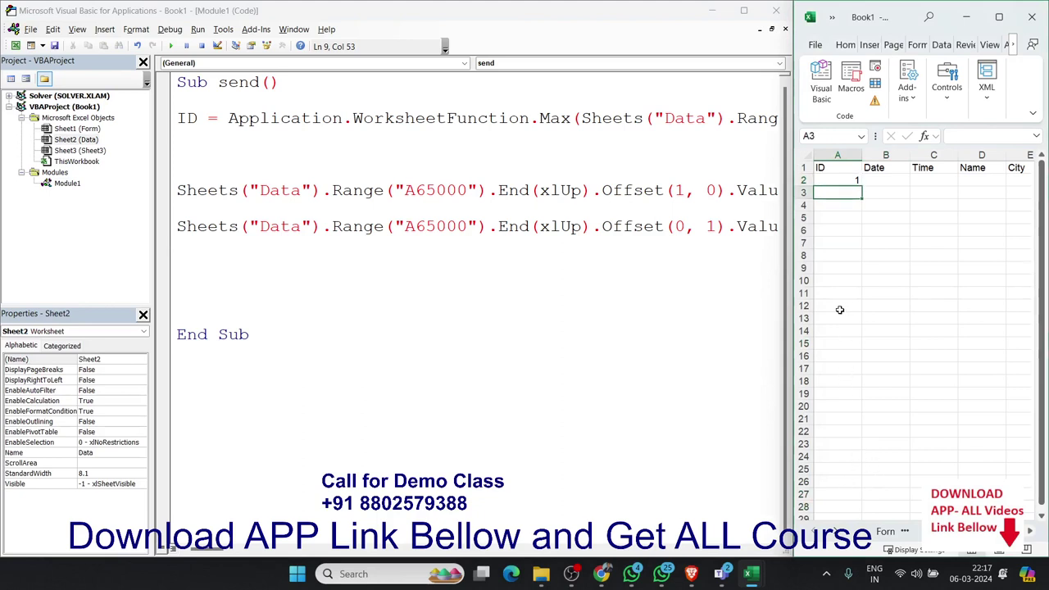
pyautogui.press('Up')
pyautogui.press('Right')
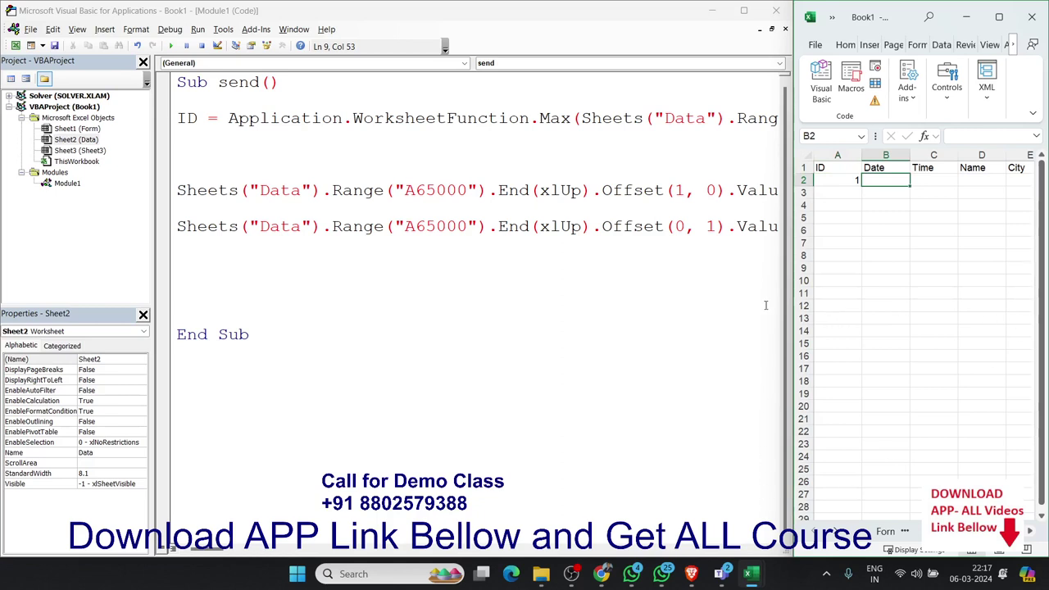
pyautogui.moveTo(707, 227)
pyautogui.mouseDown()
pyautogui.moveTo(775, 227)
pyautogui.moveTo(666, 226)
pyautogui.mouseUp()
pyautogui.click(734, 219)
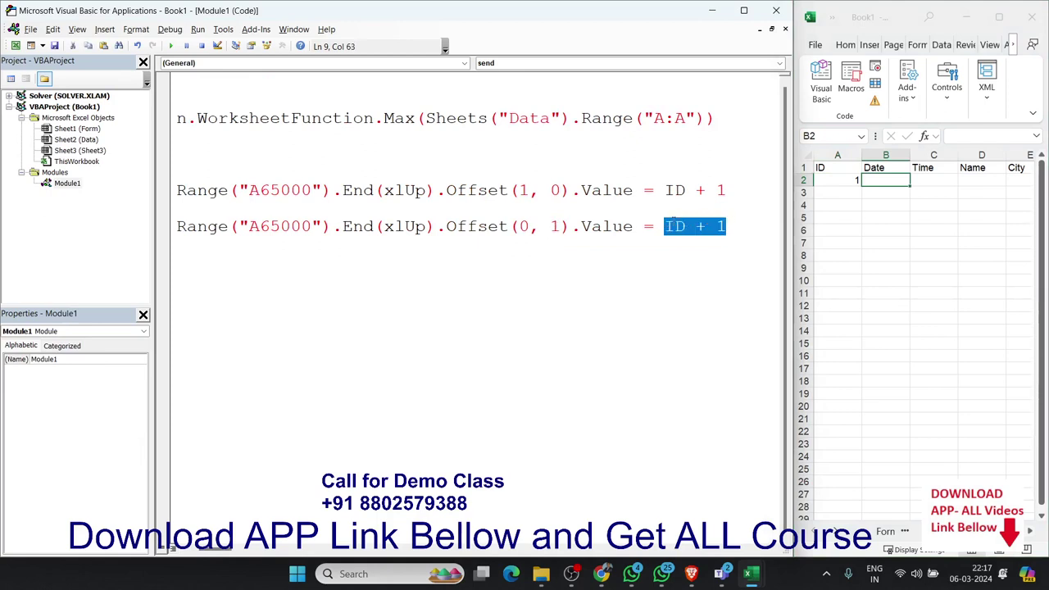
pyautogui.write('date')
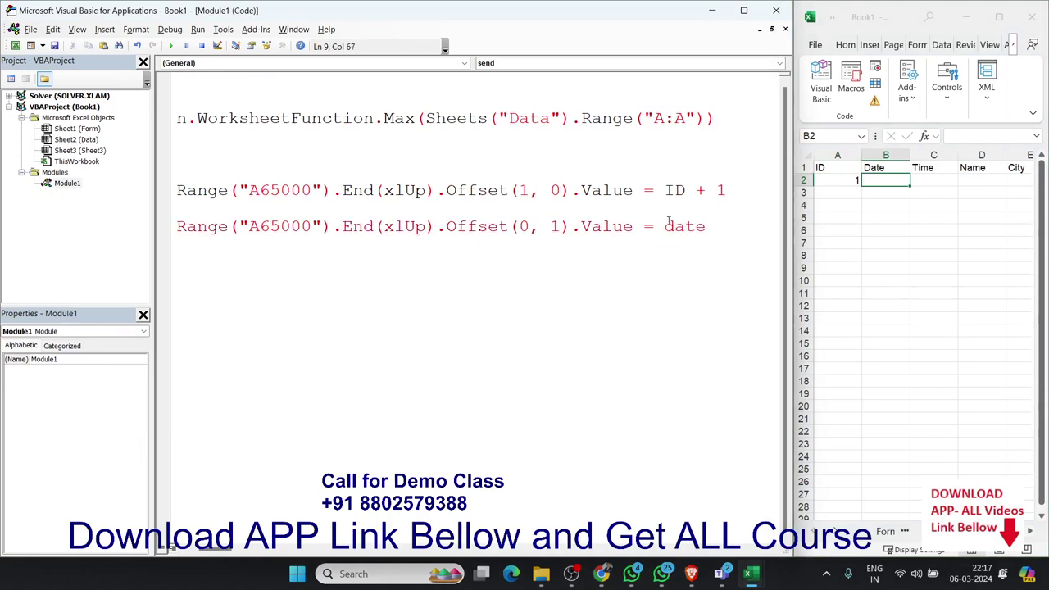
pyautogui.click(571, 266)
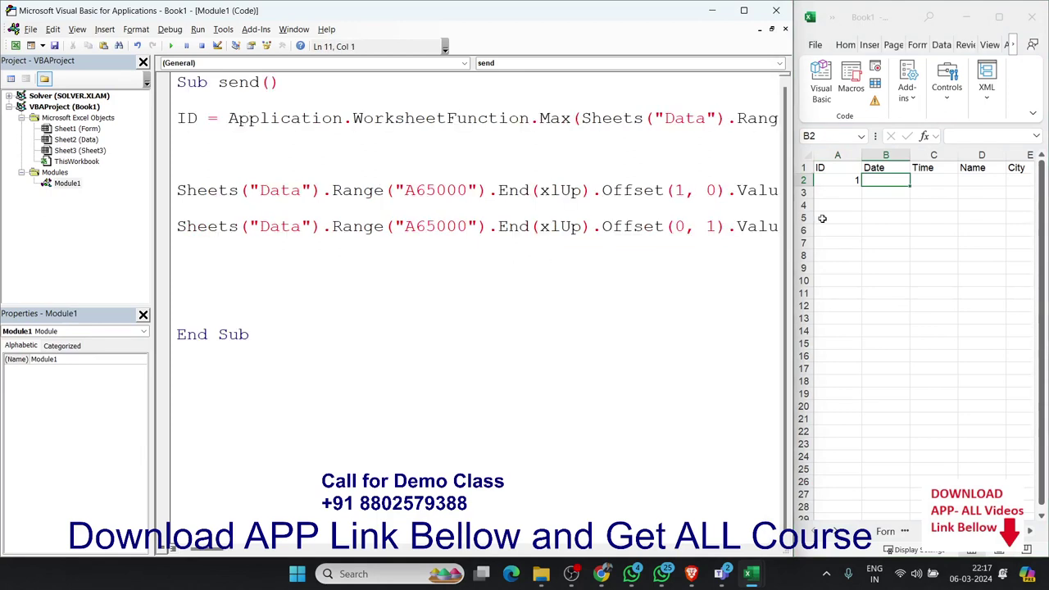
# Clear the old ID from A2 and run the updated send macro.
pyautogui.click(840, 187)
pyautogui.press('Delete')
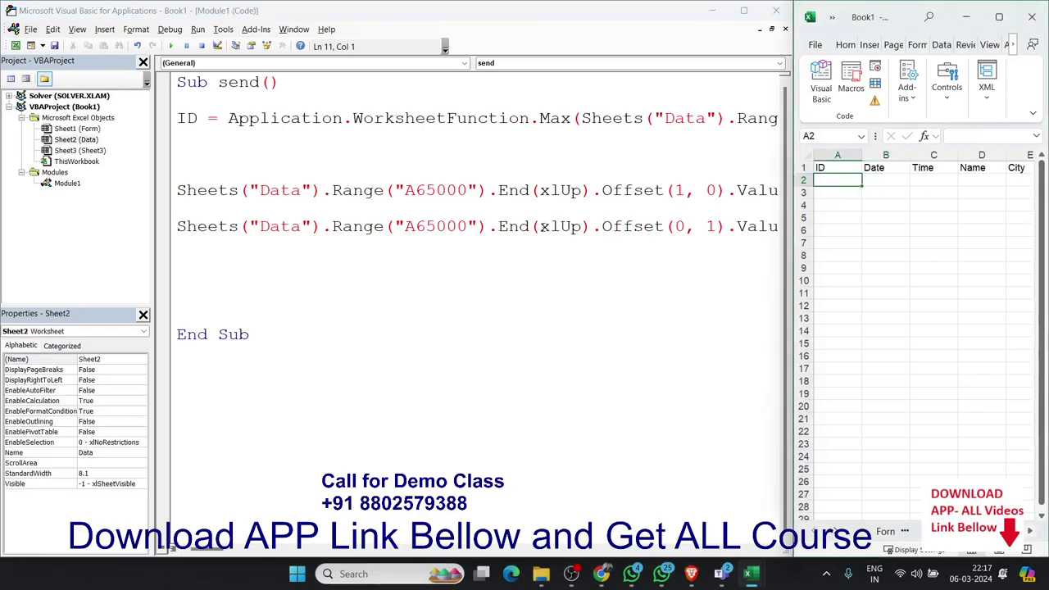
pyautogui.click(542, 227)
pyautogui.click(172, 47)
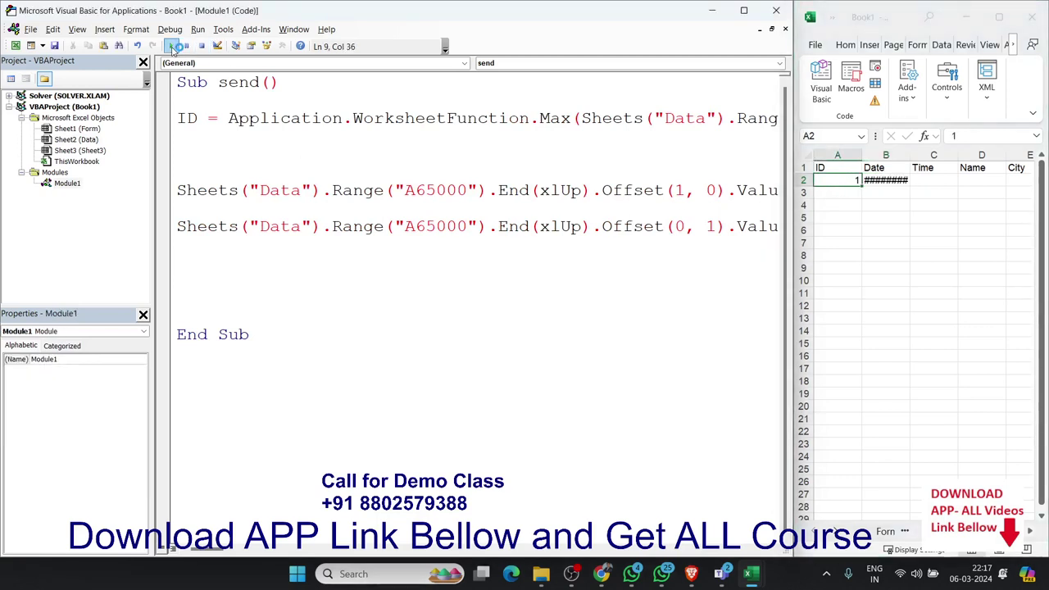
# Widen the Date column and rerun the macro to fill IDs 1–11 dated 06-03-2024.
pyautogui.doubleClick(913, 155)
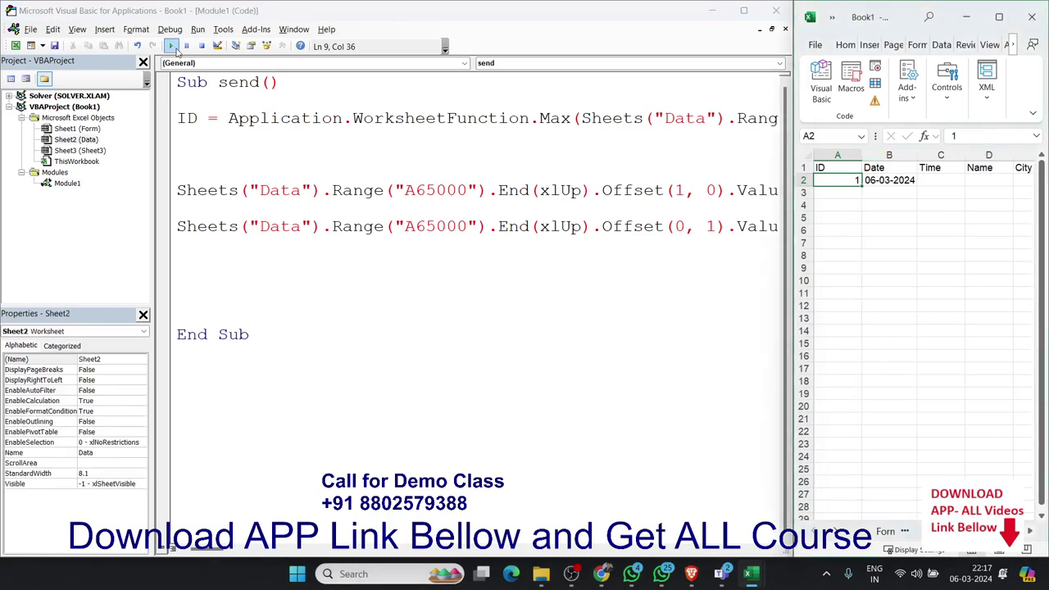
pyautogui.click(173, 47)
pyautogui.click(172, 47)
pyautogui.click(172, 47)
pyautogui.doubleClick(172, 47)
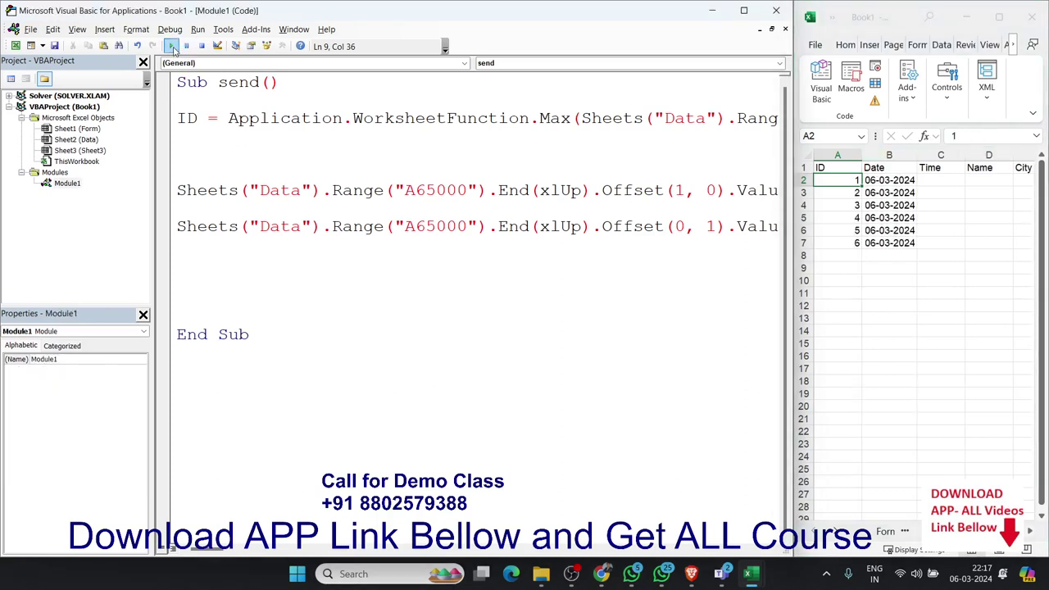
pyautogui.tripleClick(172, 46)
pyautogui.doubleClick(172, 47)
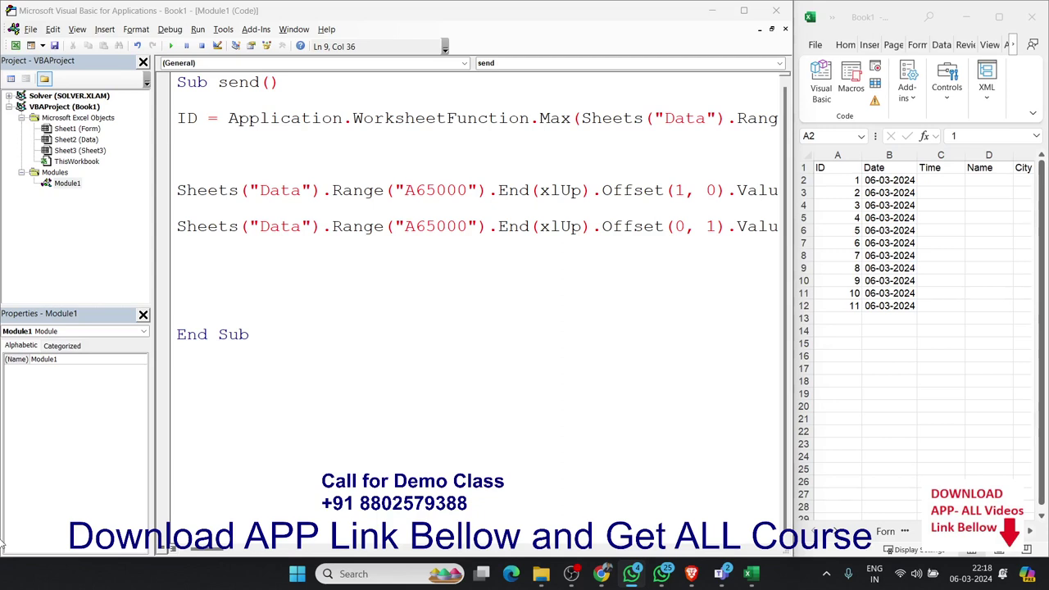
pyautogui.click(235, 279)
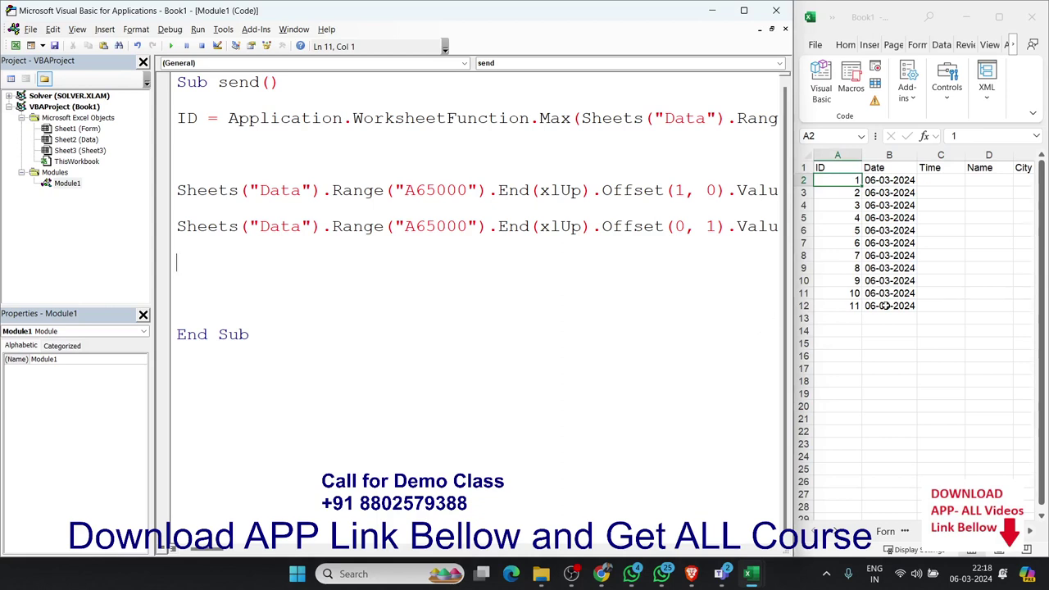
# Clear the test ID and Date entries and duplicate the macro's date-writing line.
pyautogui.moveTo(890, 305); pyautogui.dragTo(842, 180)
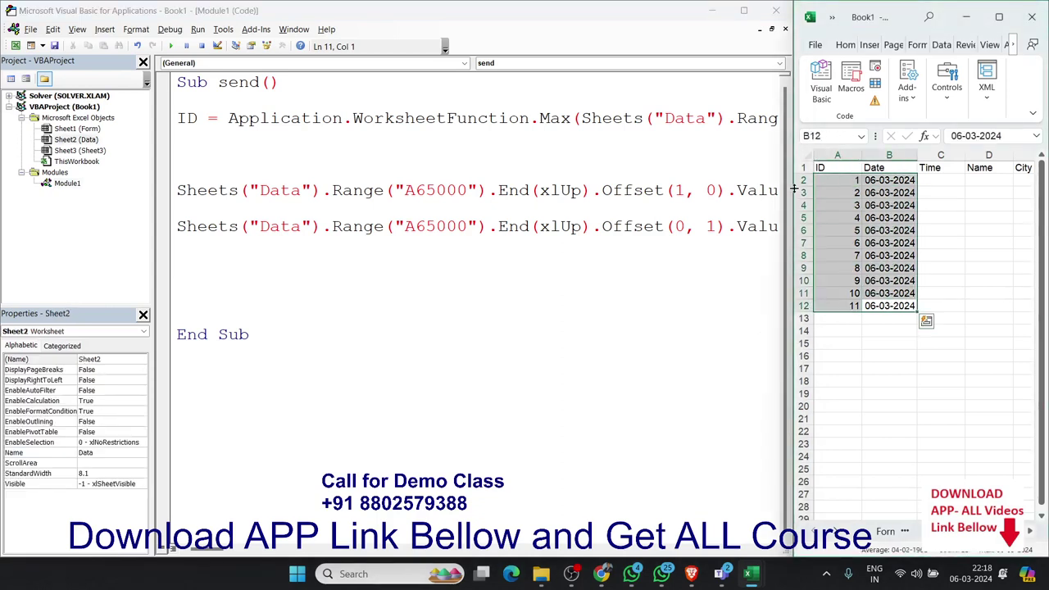
pyautogui.press('Delete')
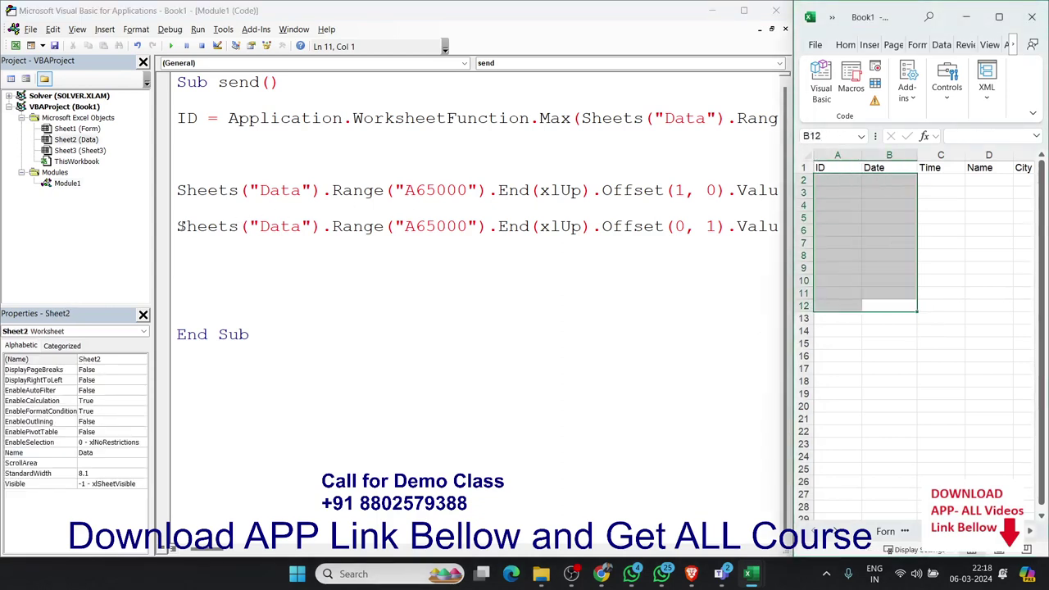
pyautogui.click(168, 225)
pyautogui.click(166, 223)
pyautogui.press('Right')
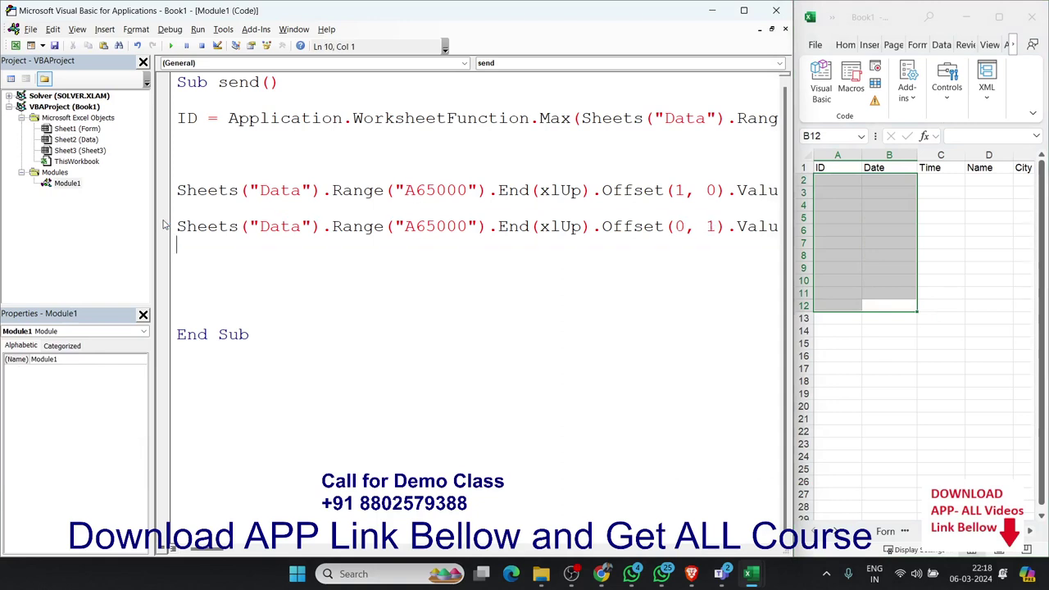
pyautogui.hotkey('ctrl', 'v')
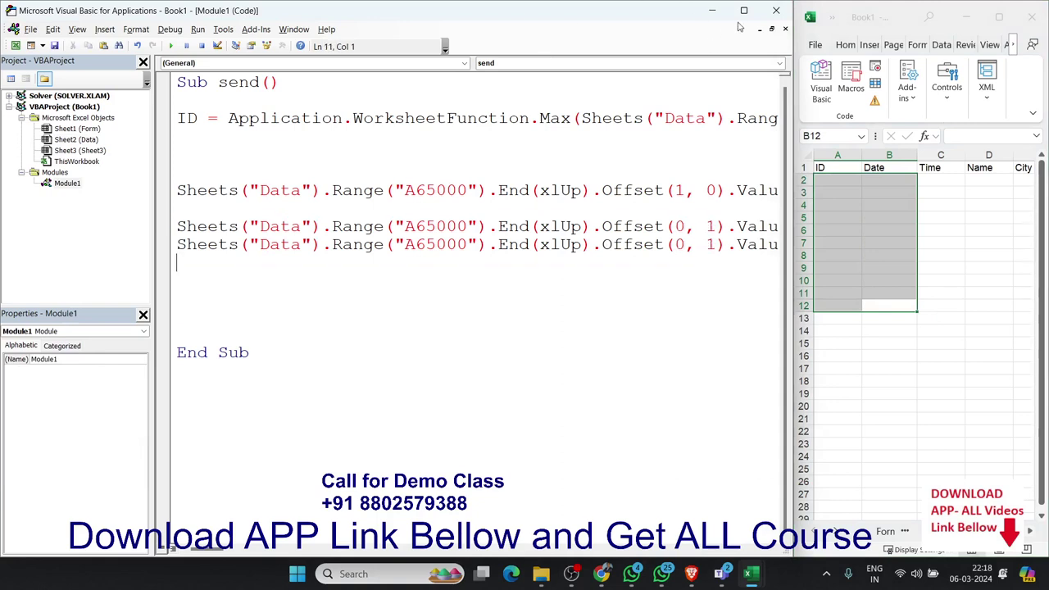
# Change the duplicated line to write Offset(0, 2).Value = Time.
pyautogui.moveTo(688, 244); pyautogui.dragTo(765, 244)
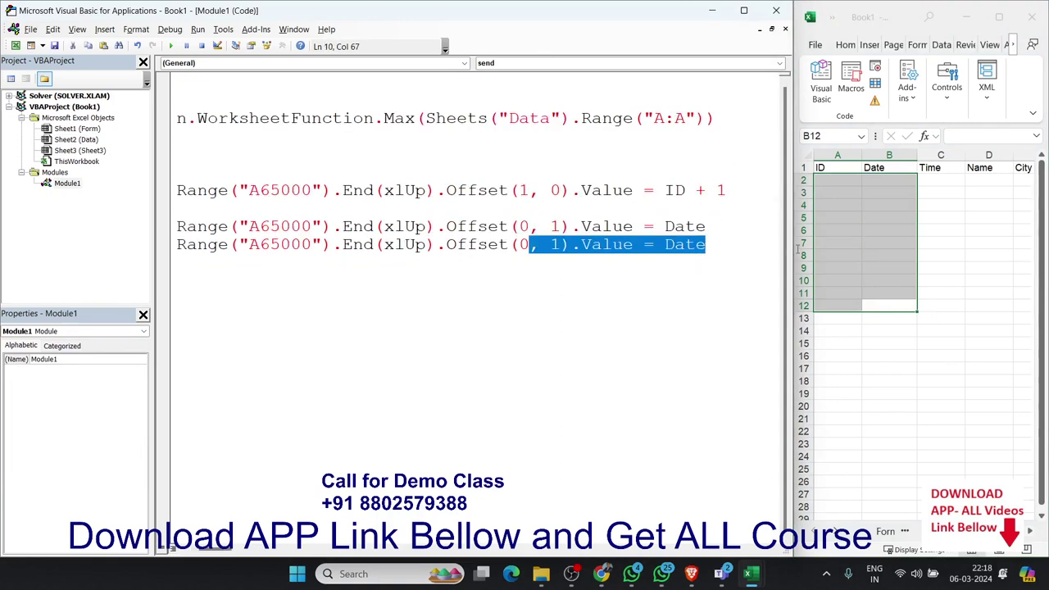
pyautogui.click(562, 244)
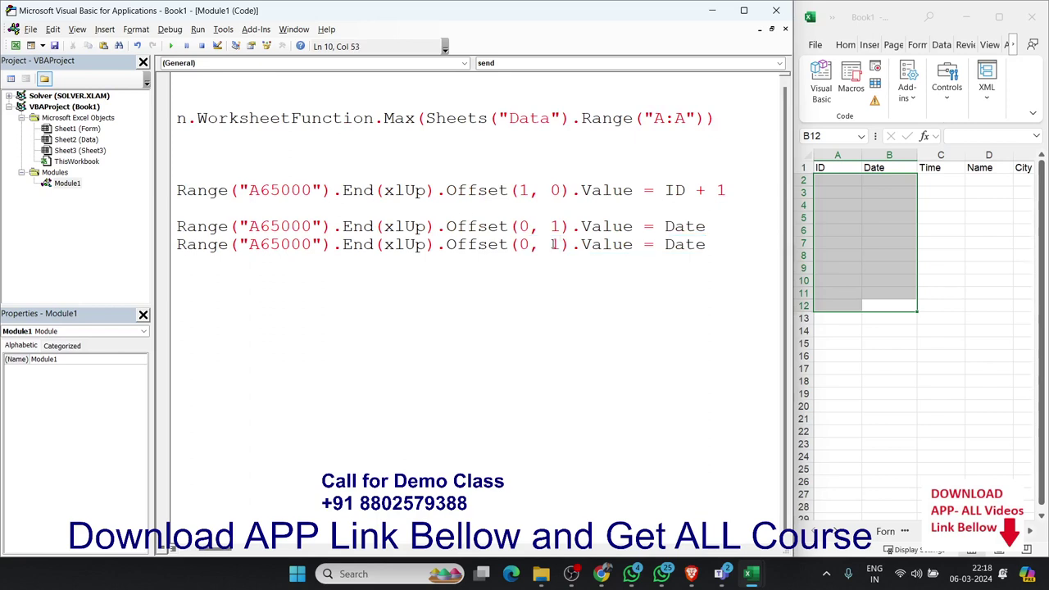
pyautogui.press('BackSpace')
pyautogui.write('2')
pyautogui.doubleClick(689, 246)
pyautogui.write('t')
pyautogui.write('ime')
pyautogui.press('Return')
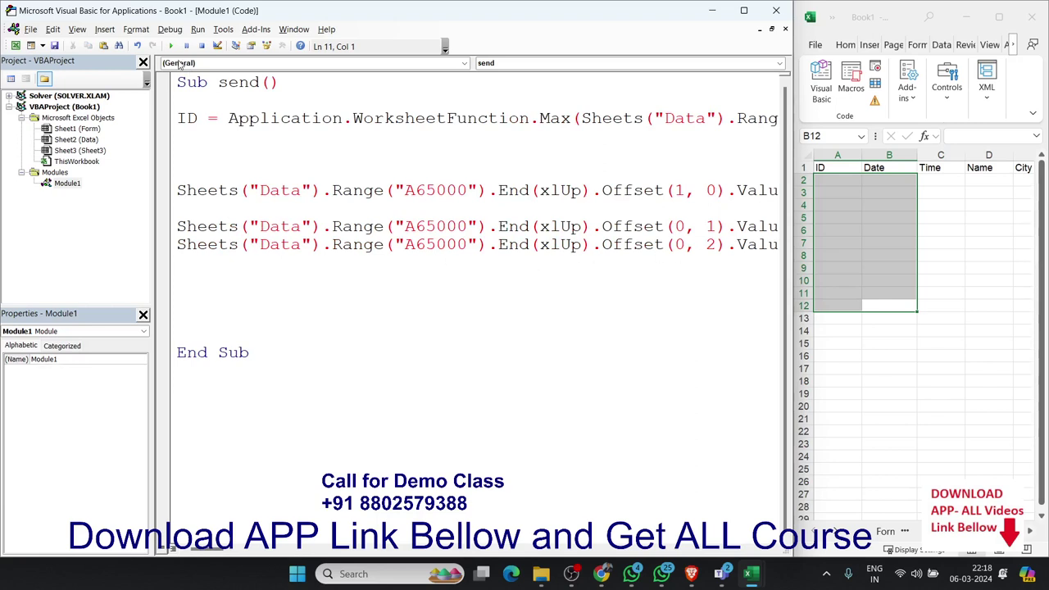
# Run send several times, widen column C so times show, then clear the test rows.
pyautogui.click(171, 46)
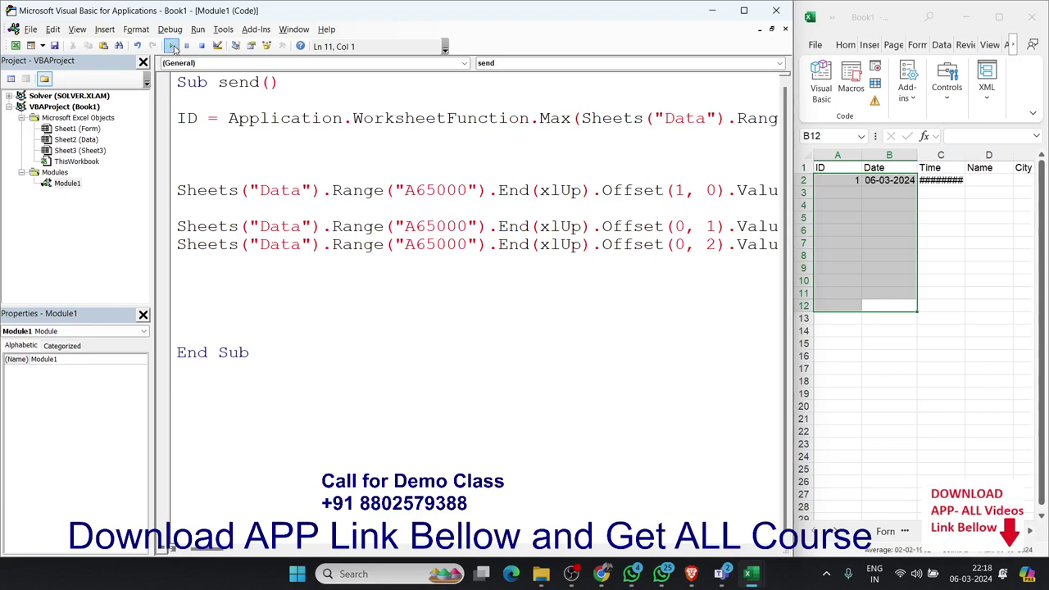
pyautogui.click(934, 230)
pyautogui.moveTo(964, 154); pyautogui.dragTo(978, 154)
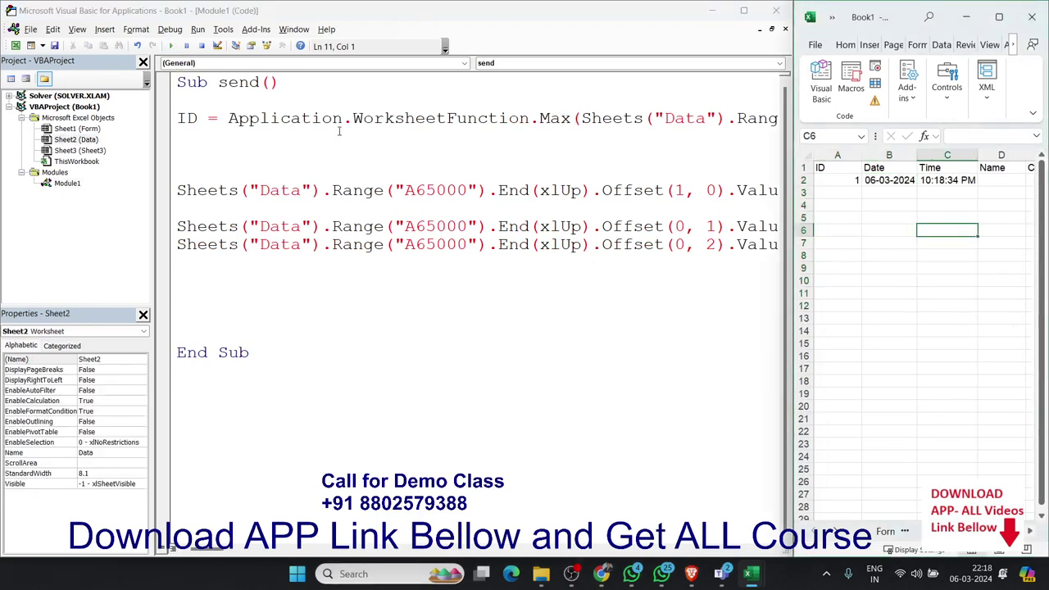
pyautogui.click(281, 226)
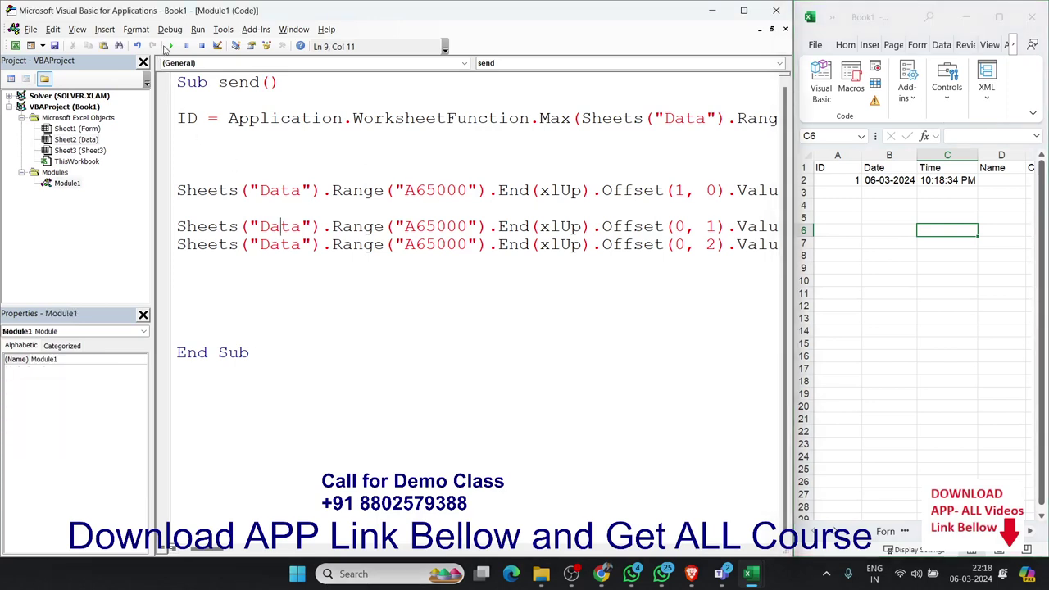
pyautogui.click(170, 46)
pyautogui.click(170, 46)
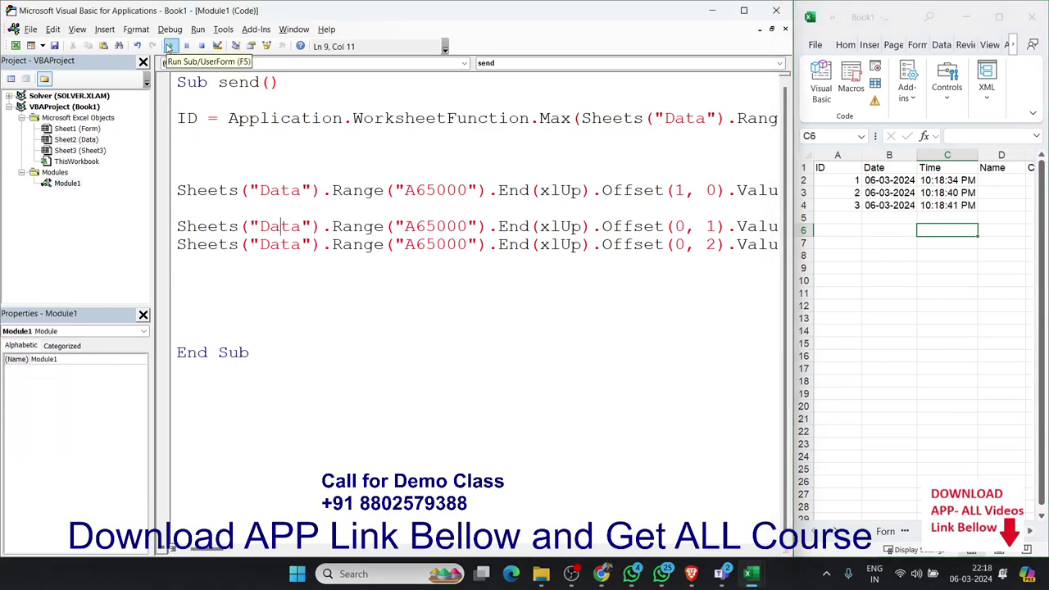
pyautogui.click(169, 46)
pyautogui.click(170, 47)
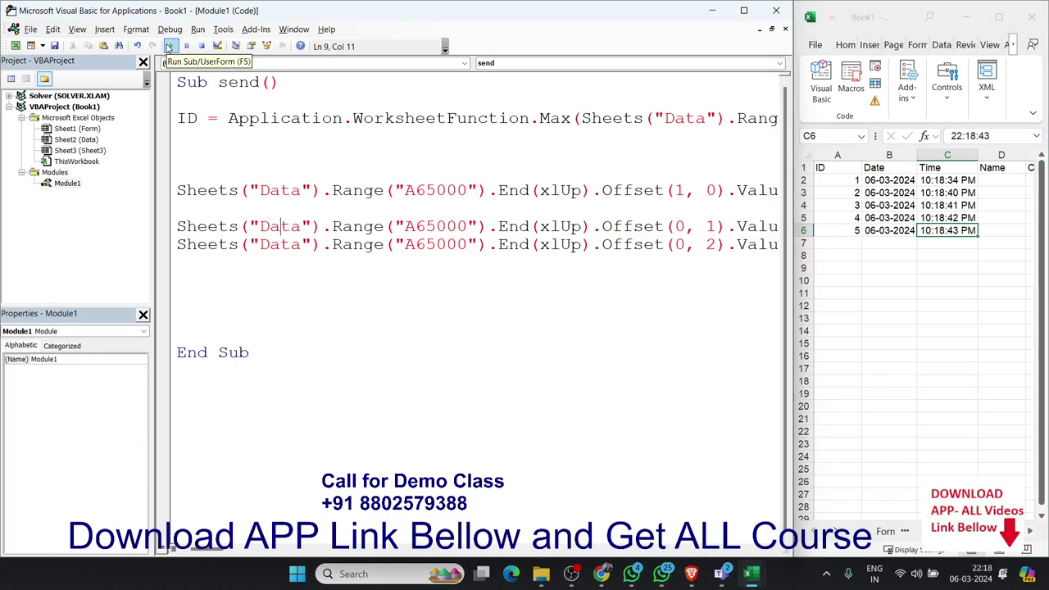
pyautogui.moveTo(854, 179); pyautogui.dragTo(948, 246)
pyautogui.press('Delete')
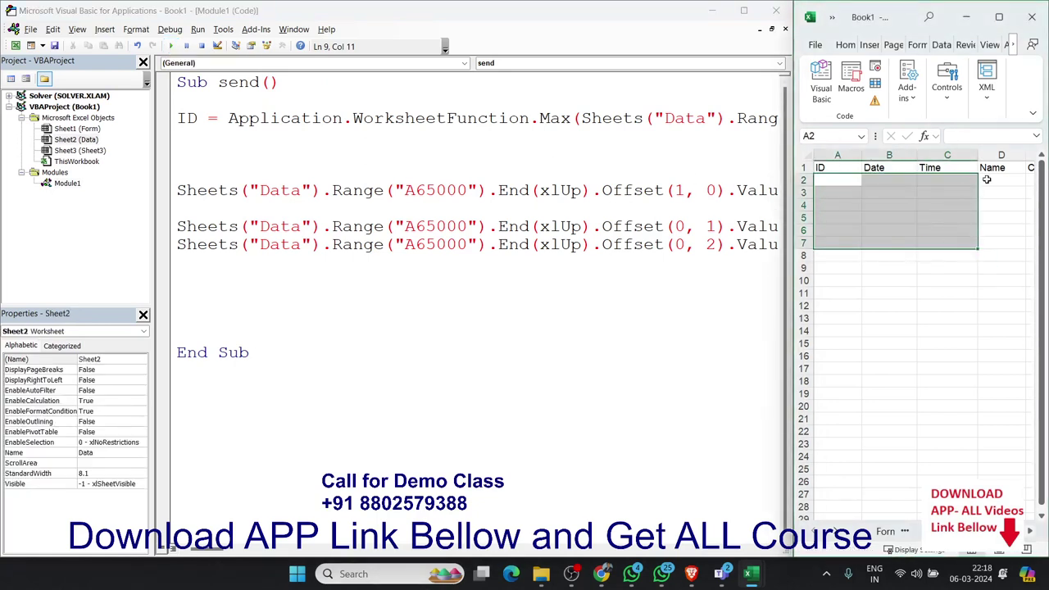
# On the Form sheet, enter a sample name in the Name cell B4.
pyautogui.click(987, 179)
pyautogui.click(887, 531)
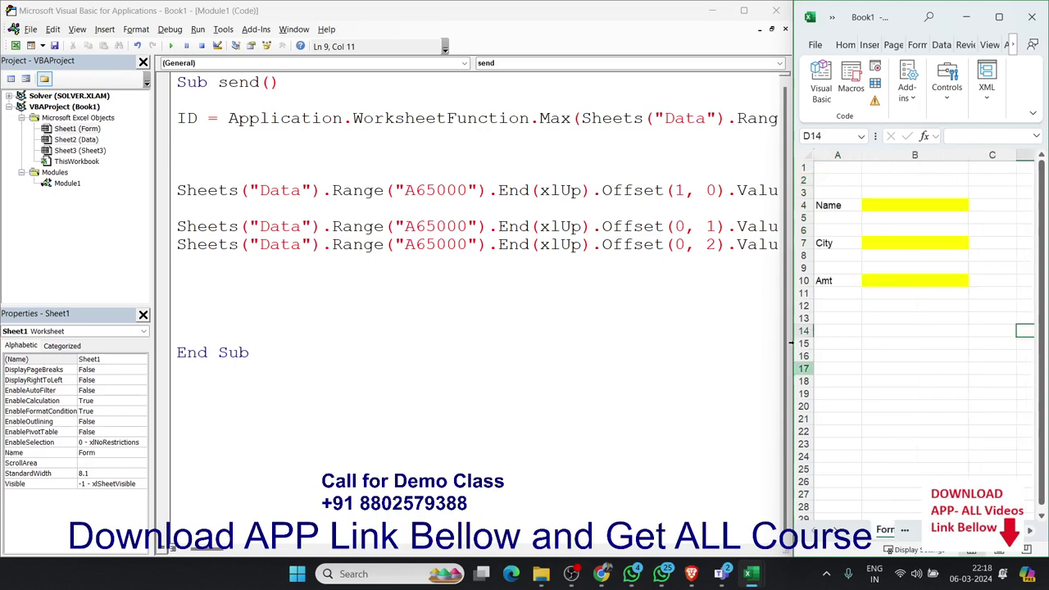
pyautogui.click(909, 205)
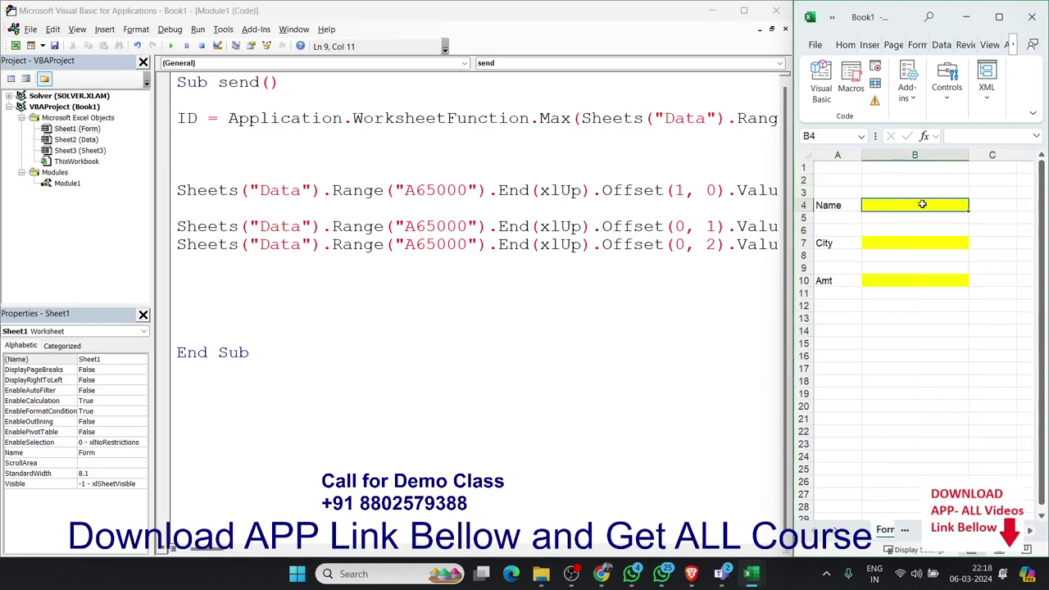
pyautogui.write('P')
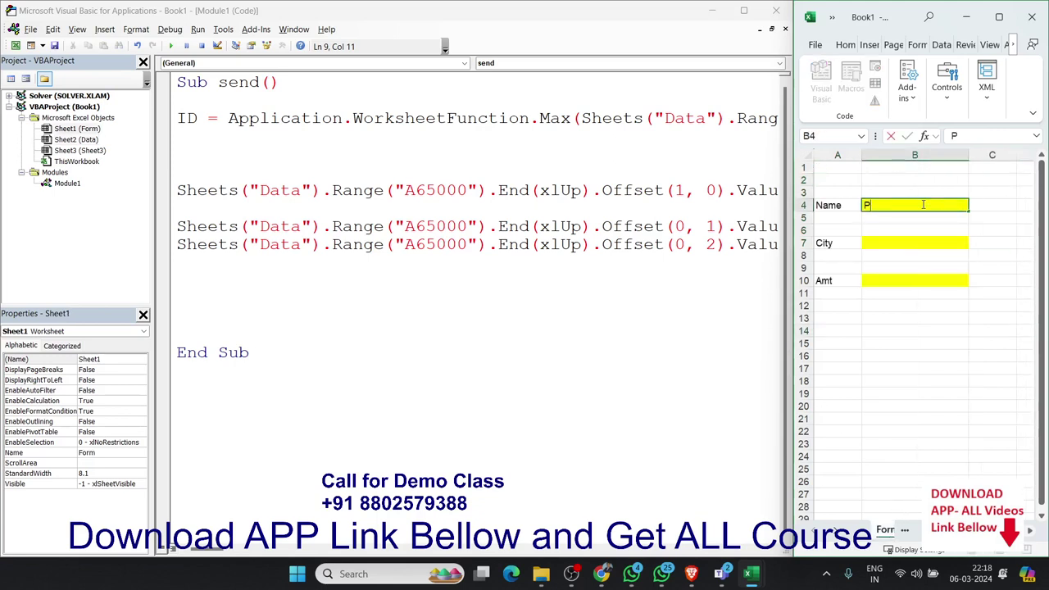
pyautogui.write('uja')
pyautogui.click(874, 241)
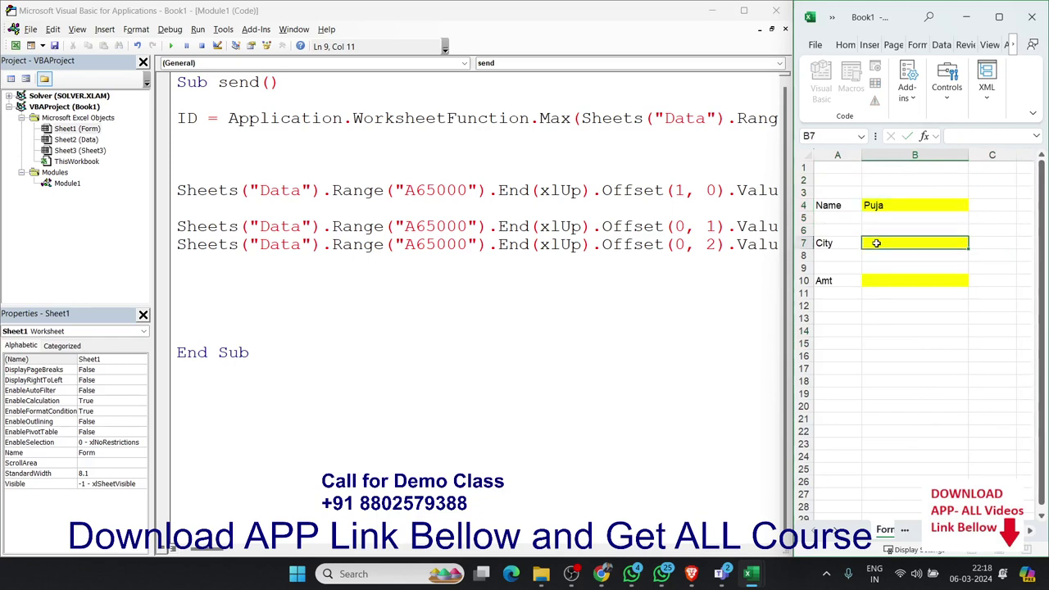
# Paste a copy of the time-writing line below it in the macro.
pyautogui.moveTo(178, 250); pyautogui.dragTo(181, 261)
pyautogui.hotkey('ctrl', 'c')
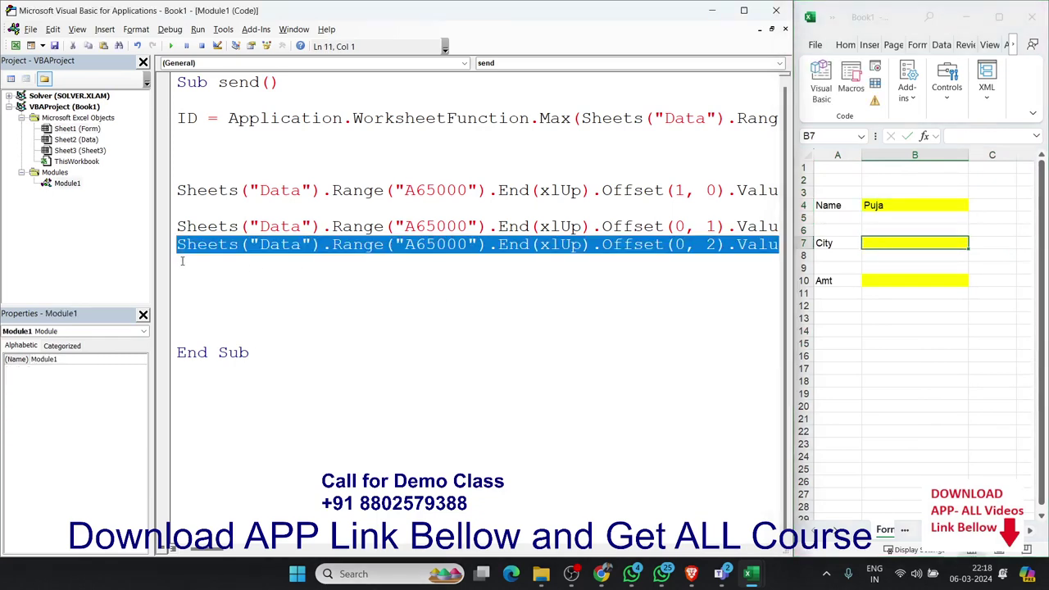
pyautogui.click(187, 276)
pyautogui.hotkey('ctrl', 'v')
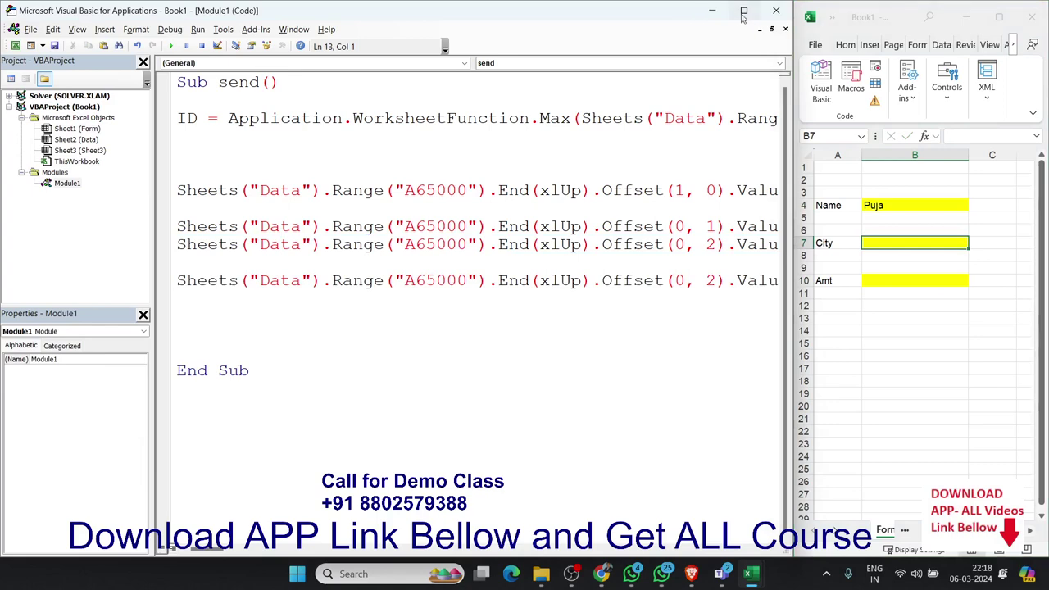
# Maximize the VBA editor and make the pasted line write Range("b4").Value instead of Time.
pyautogui.click(744, 9)
pyautogui.moveTo(861, 276); pyautogui.dragTo(819, 276)
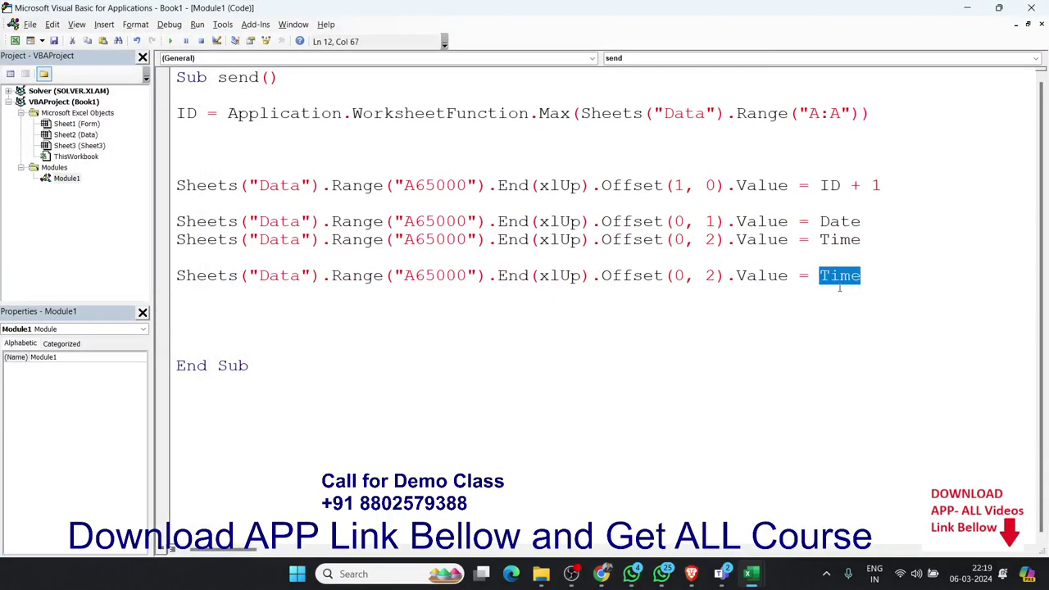
pyautogui.press('BackSpace')
pyautogui.write('range')
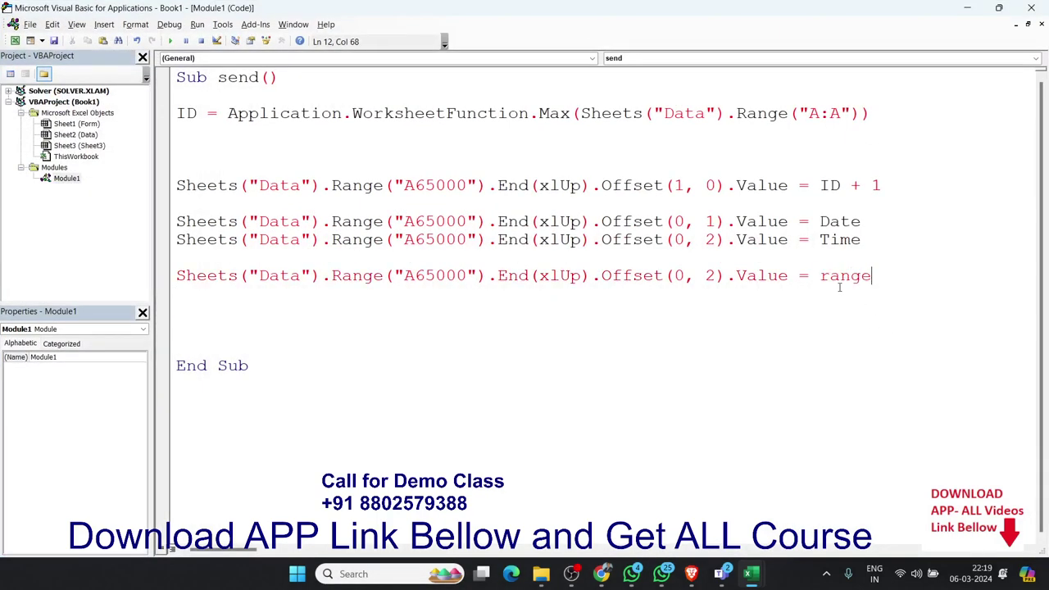
pyautogui.write('("')
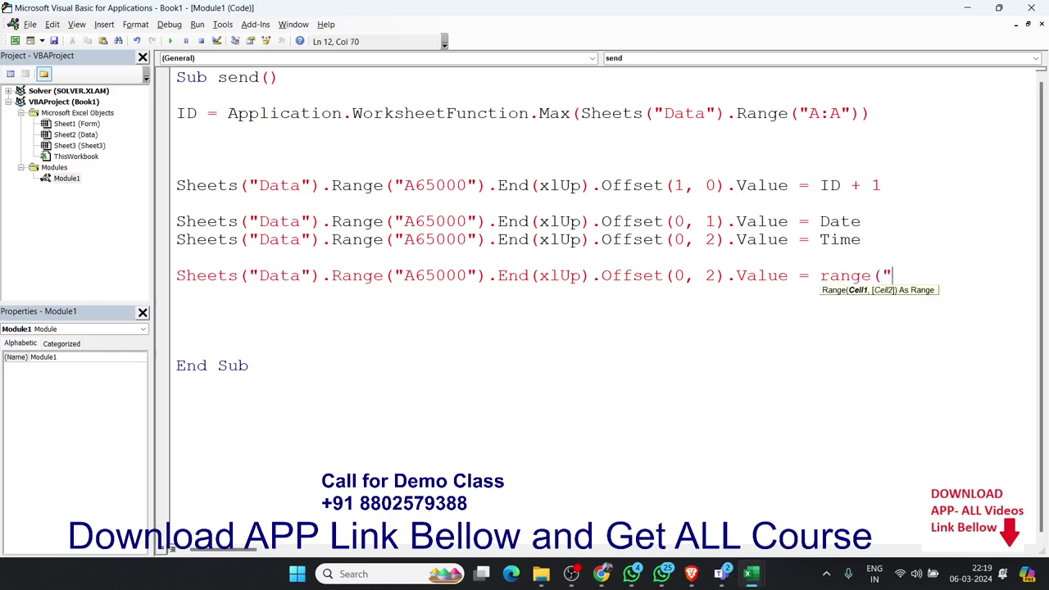
pyautogui.hotkey('alt', 'Tab')
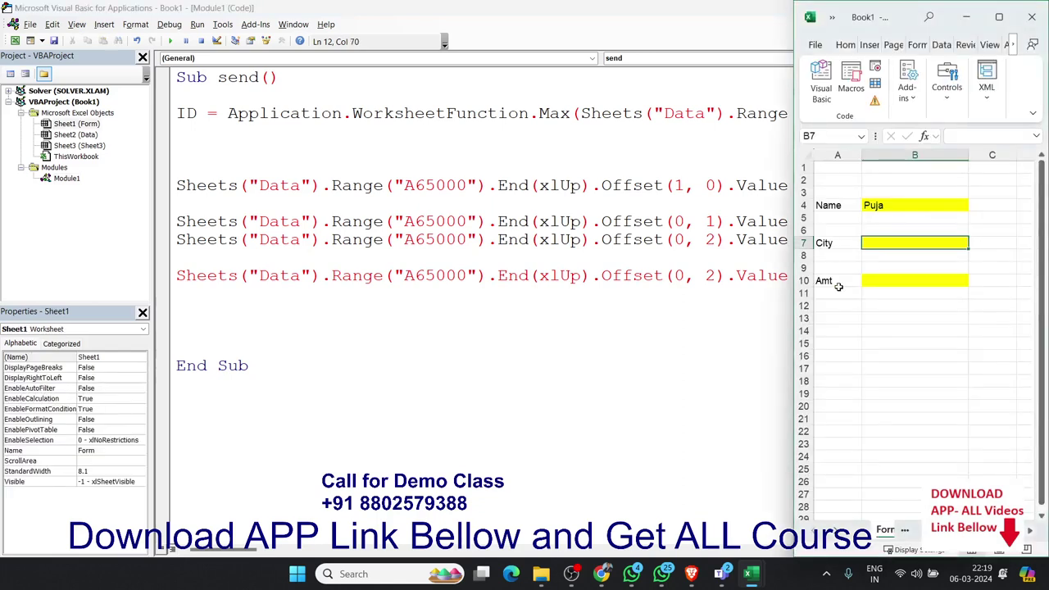
pyautogui.hotkey('alt', 'Tab')
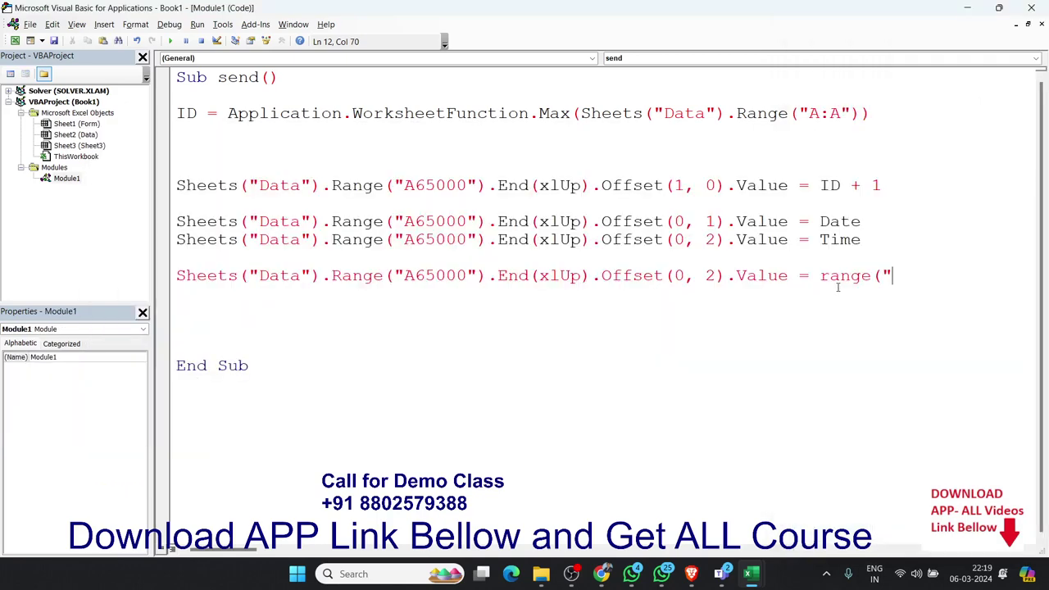
pyautogui.write('b4')
pyautogui.write('").v')
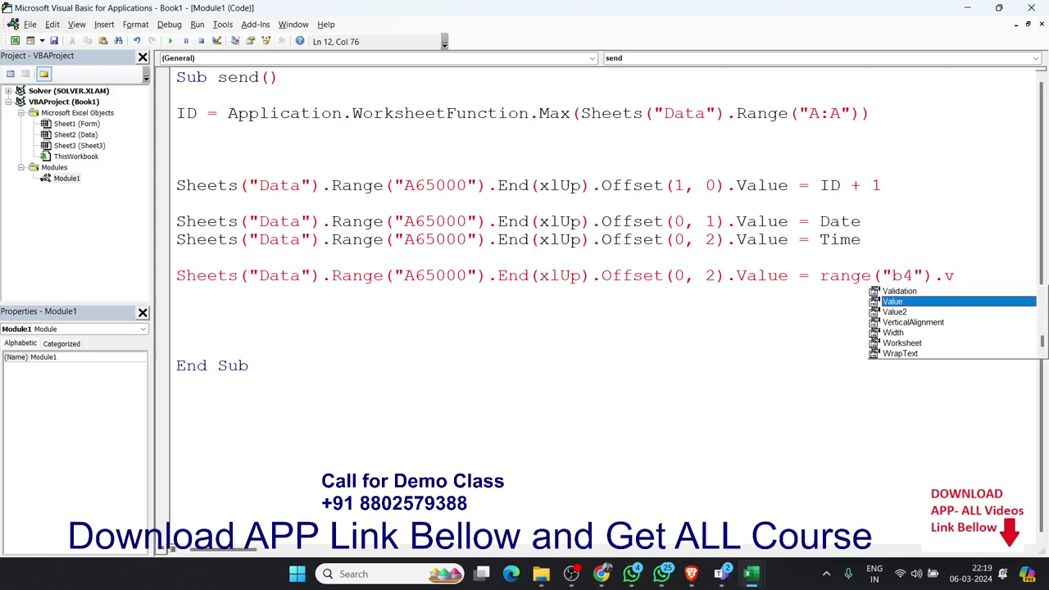
pyautogui.press('Tab')
pyautogui.click(246, 311)
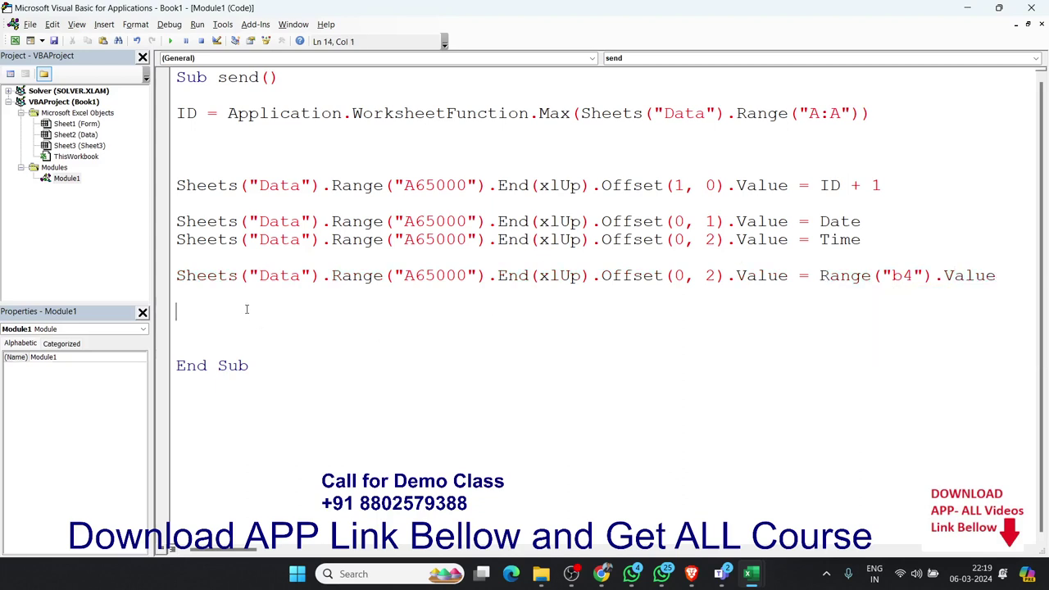
# Duplicate the b4 line, set offsets 3 and 4, and point the copy to b7.
pyautogui.click(179, 275)
pyautogui.click(173, 276)
pyautogui.press('Right')
pyautogui.write('Sheets("Data").Range("A65000").End(xlUp).Offset(0, 2).Value = Range("b4").Value')
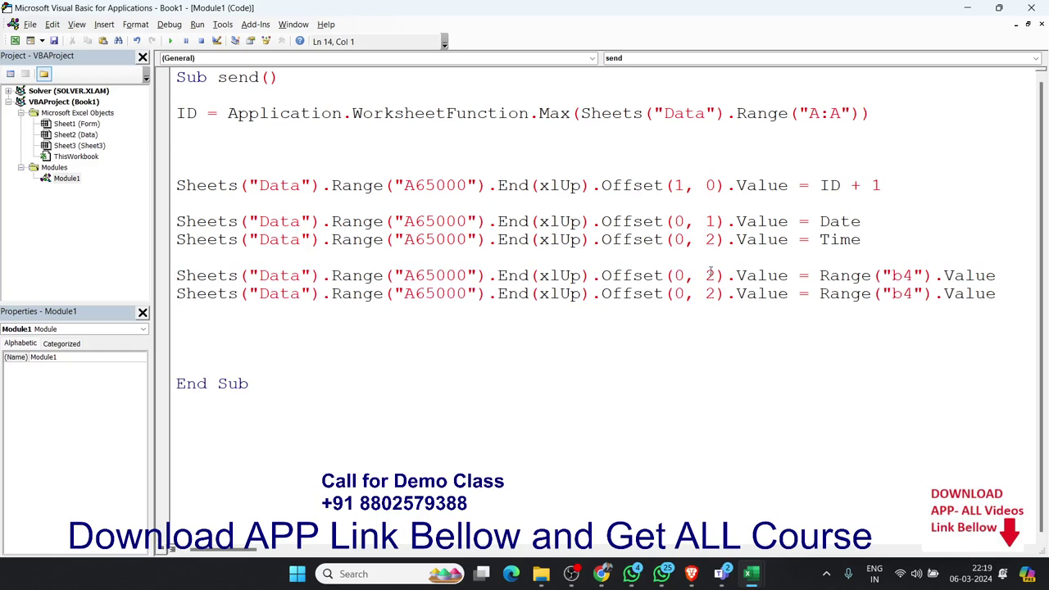
pyautogui.doubleClick(710, 275)
pyautogui.write('3')
pyautogui.doubleClick(710, 293)
pyautogui.write('4')
pyautogui.click(910, 293)
pyautogui.press('BackSpace')
pyautogui.write('7')
# Add a third line writing Range("b11").Value at Offset(0, 5).
pyautogui.click(422, 310)
pyautogui.write('Sheets("Data").Range("A65000").End(xlUp).Offset(0, 2).Value = Range("b4").Value')
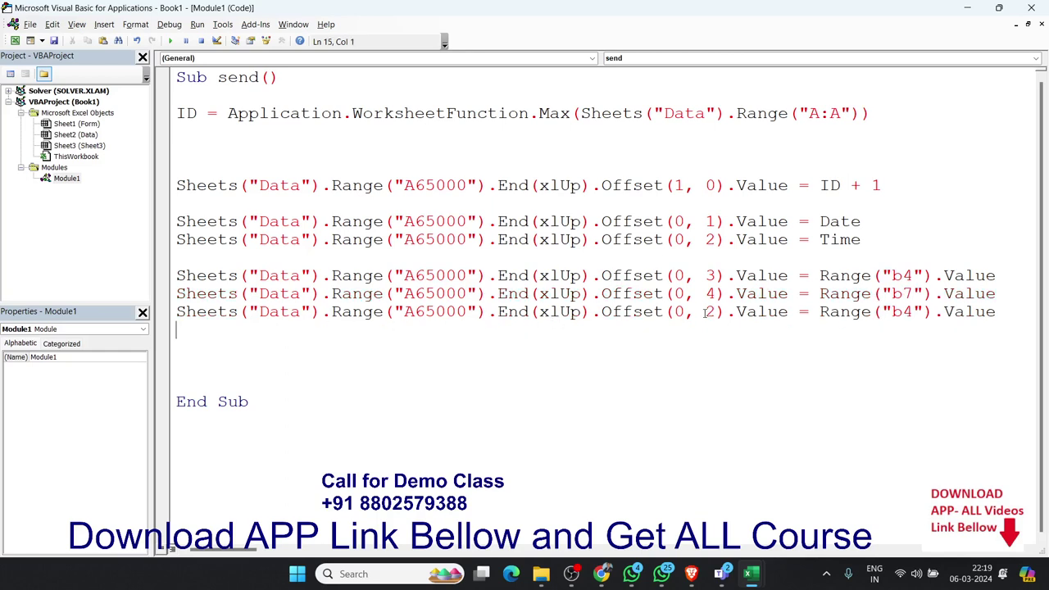
pyautogui.doubleClick(707, 312)
pyautogui.write('5')
pyautogui.click(844, 311)
pyautogui.doubleClick(908, 311)
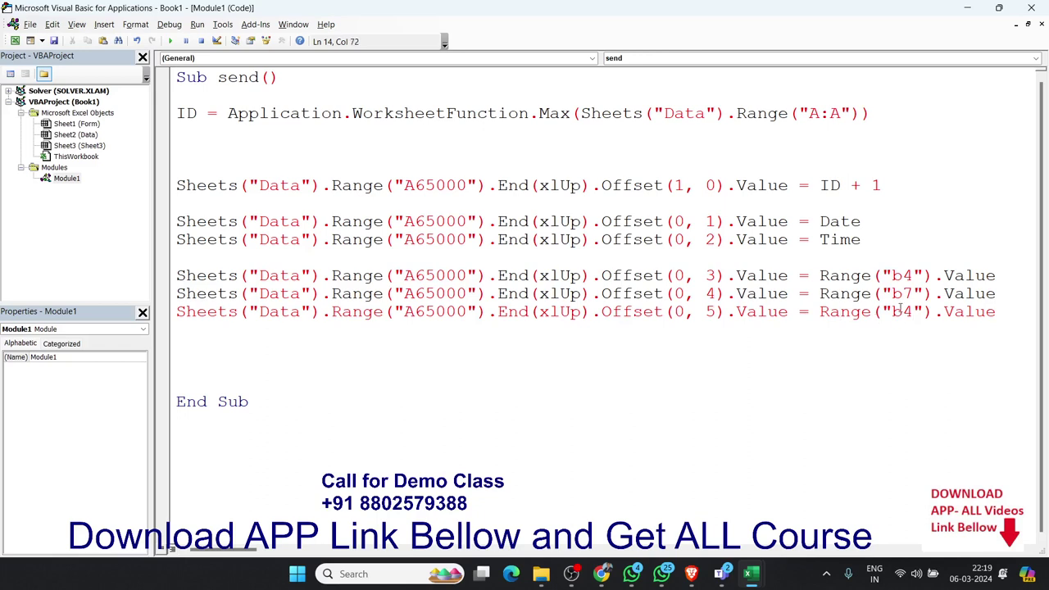
pyautogui.write('11')
pyautogui.click(843, 344)
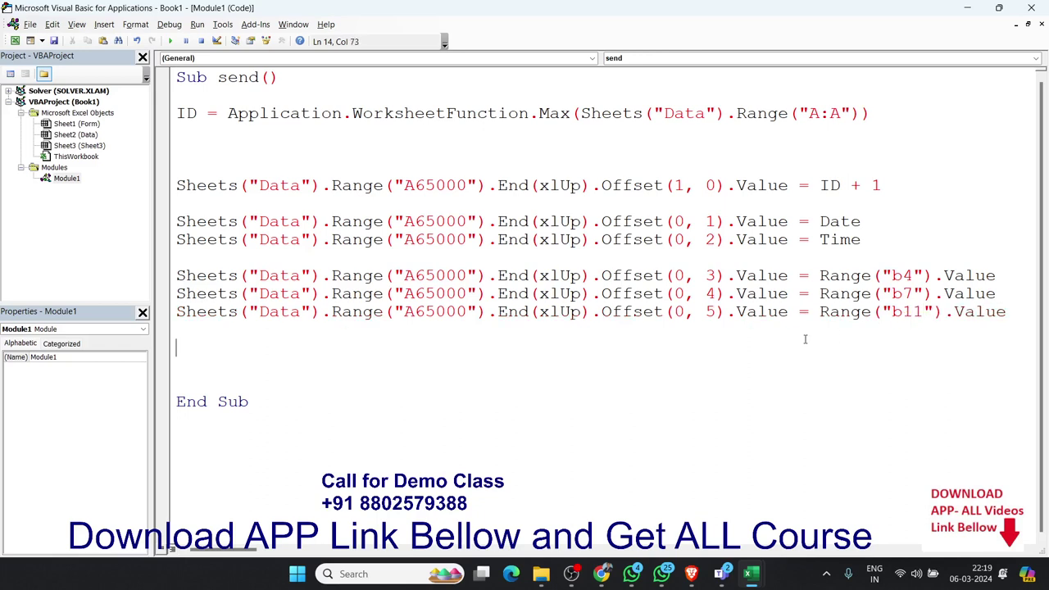
pyautogui.click(323, 265)
pyautogui.moveTo(321, 276); pyautogui.dragTo(186, 275)
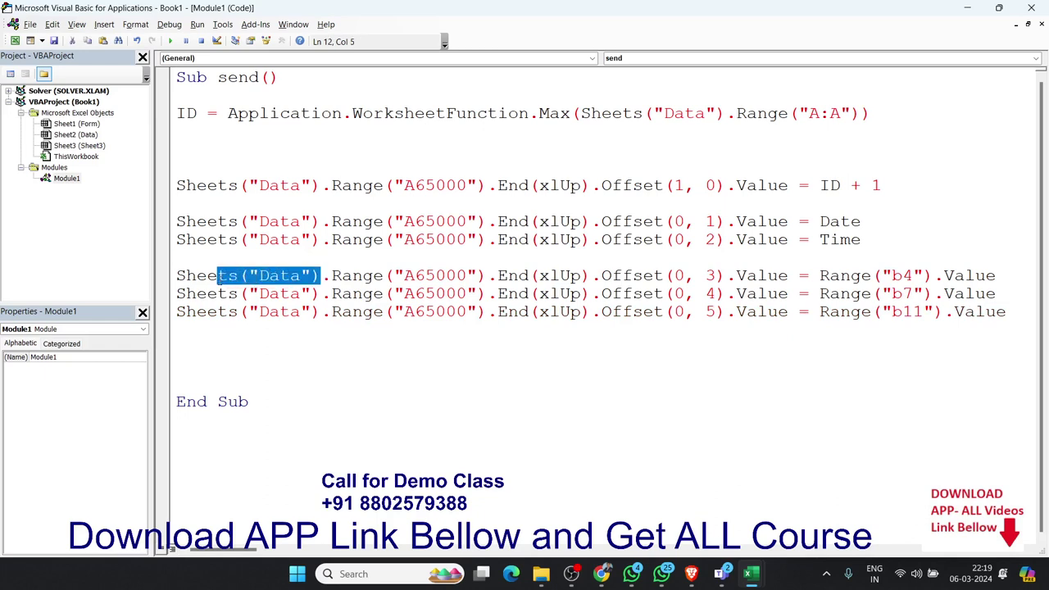
# Prefix the b4 reference with Sheets("Form").
pyautogui.click(808, 275)
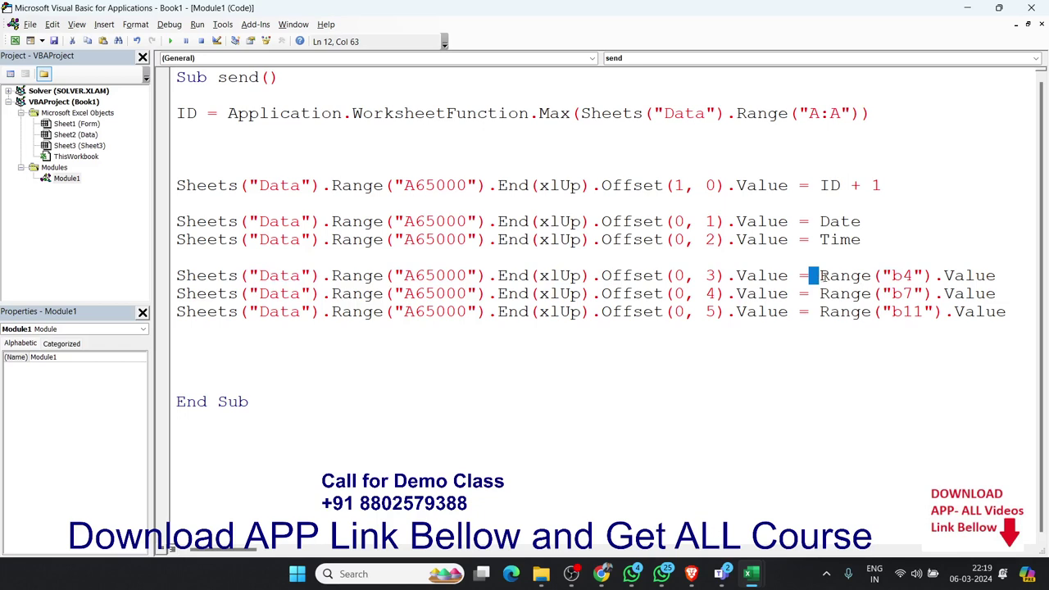
pyautogui.write('she')
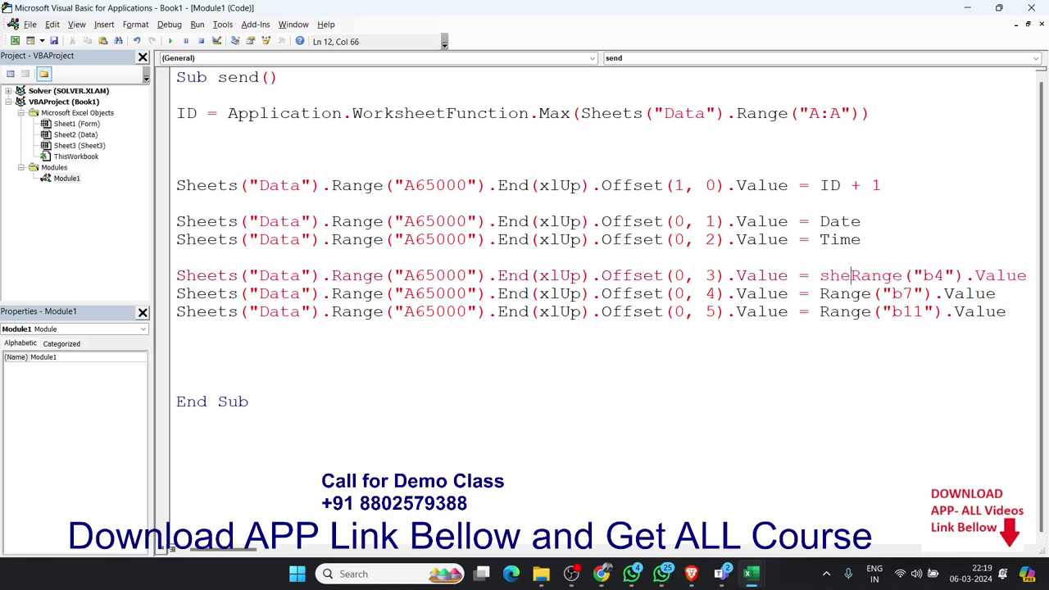
pyautogui.write('ets("')
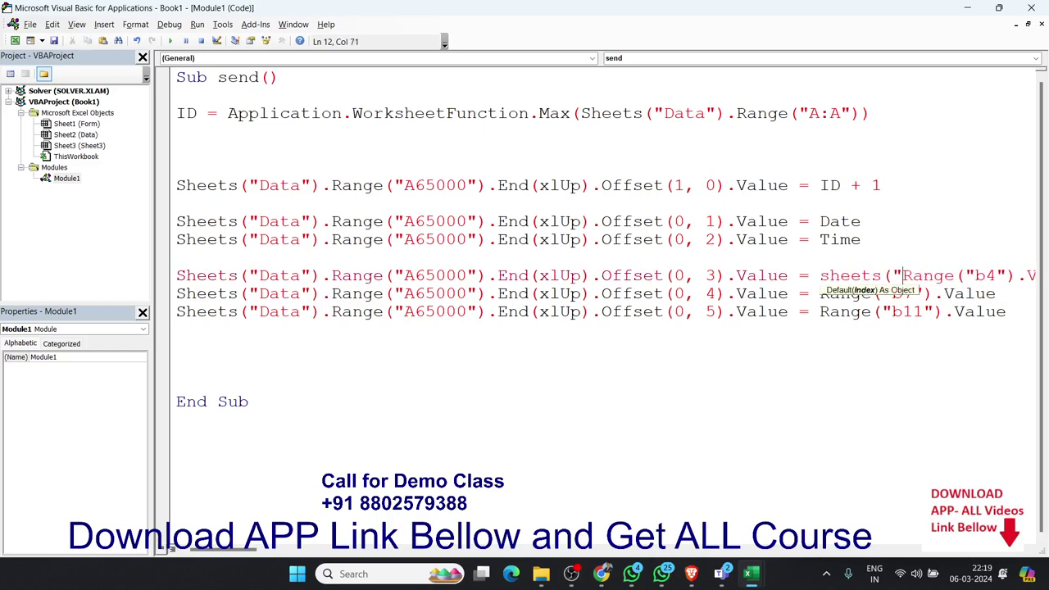
pyautogui.write('Form"')
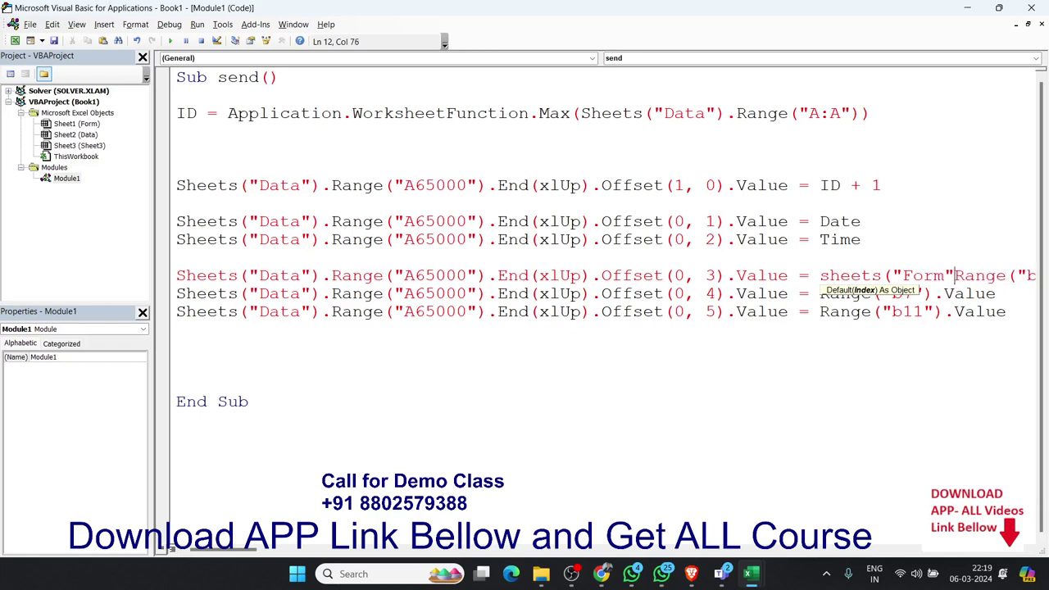
pyautogui.write(').')
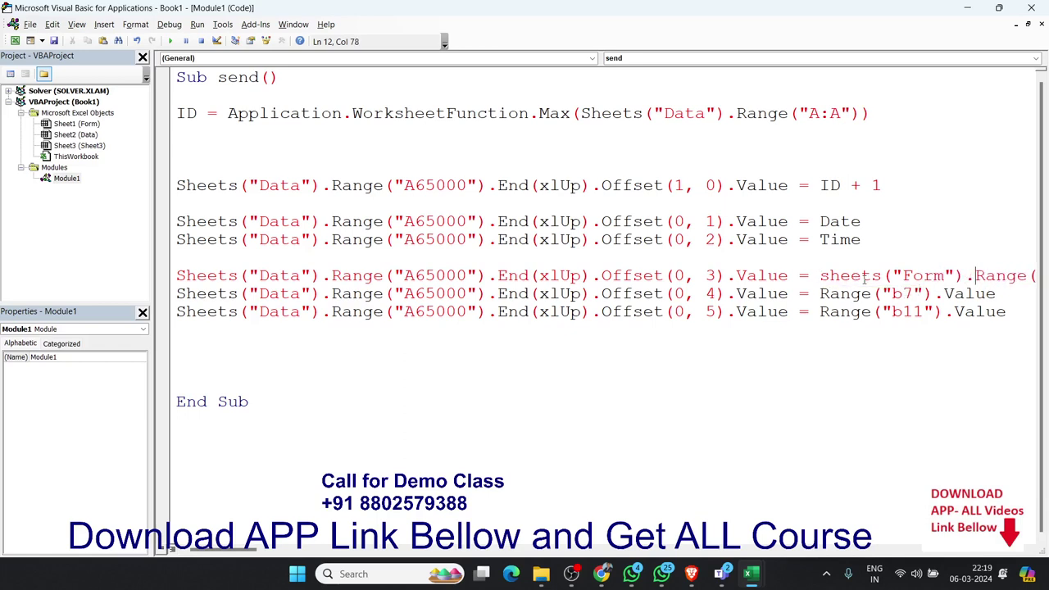
pyautogui.click(858, 358)
# Switch back to the Excel workbook and maximize its window.
pyautogui.doubleClick(234, 82)
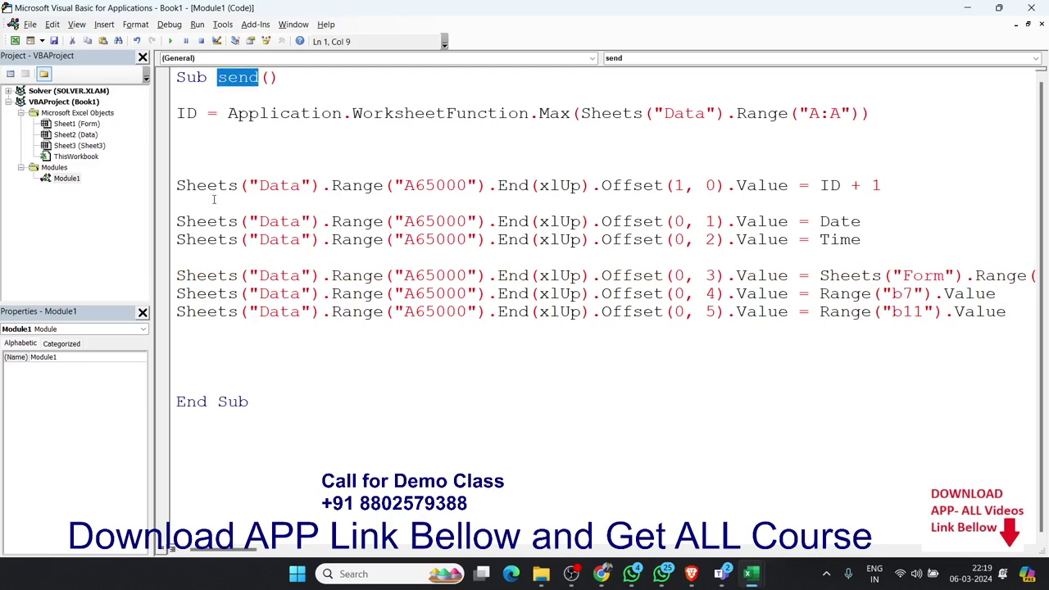
pyautogui.hotkey('alt', 'F11')
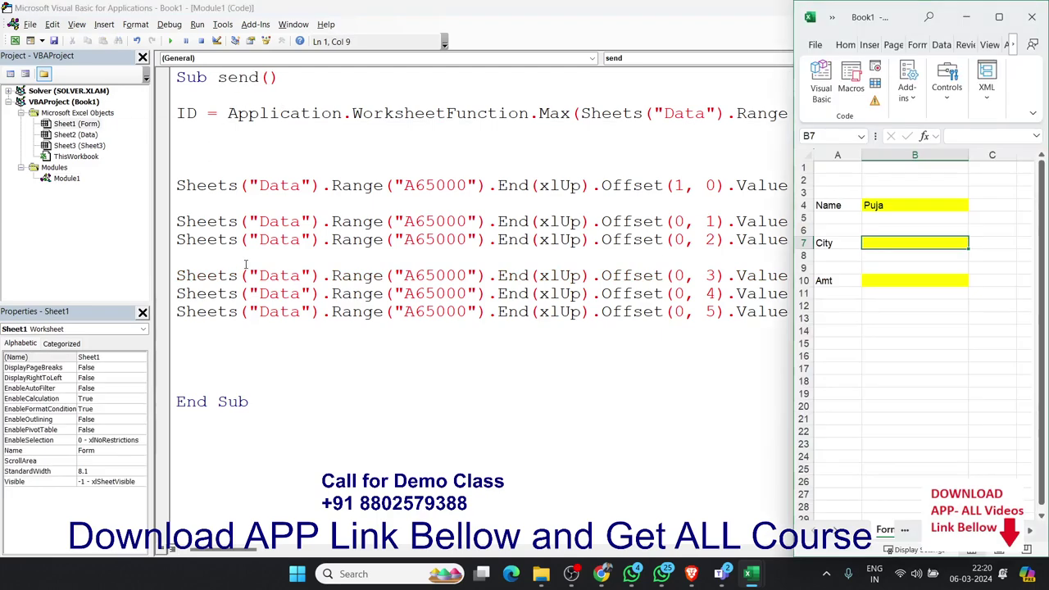
pyautogui.click(923, 434)
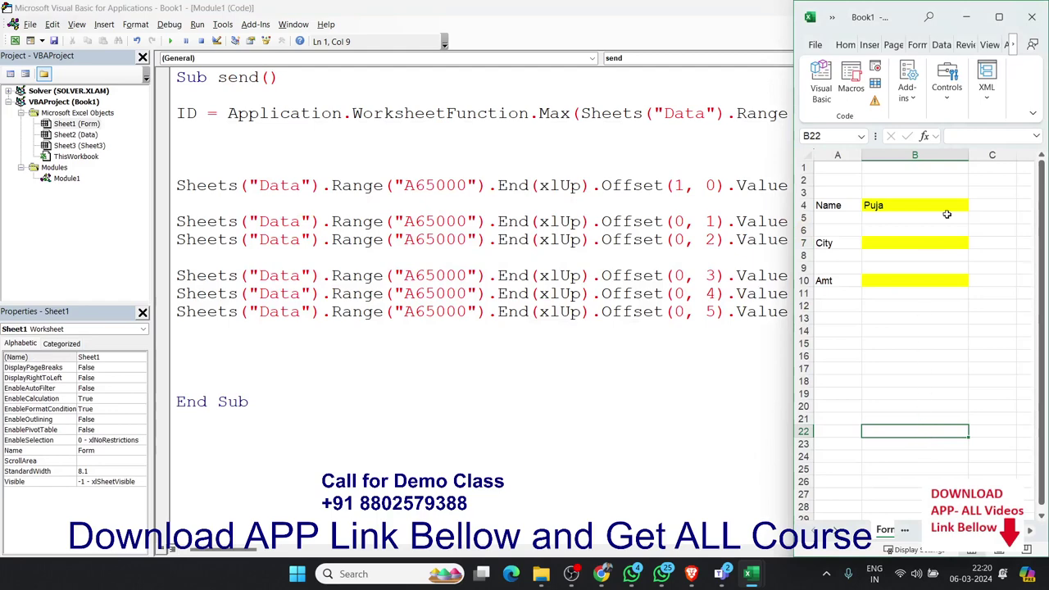
pyautogui.click(999, 16)
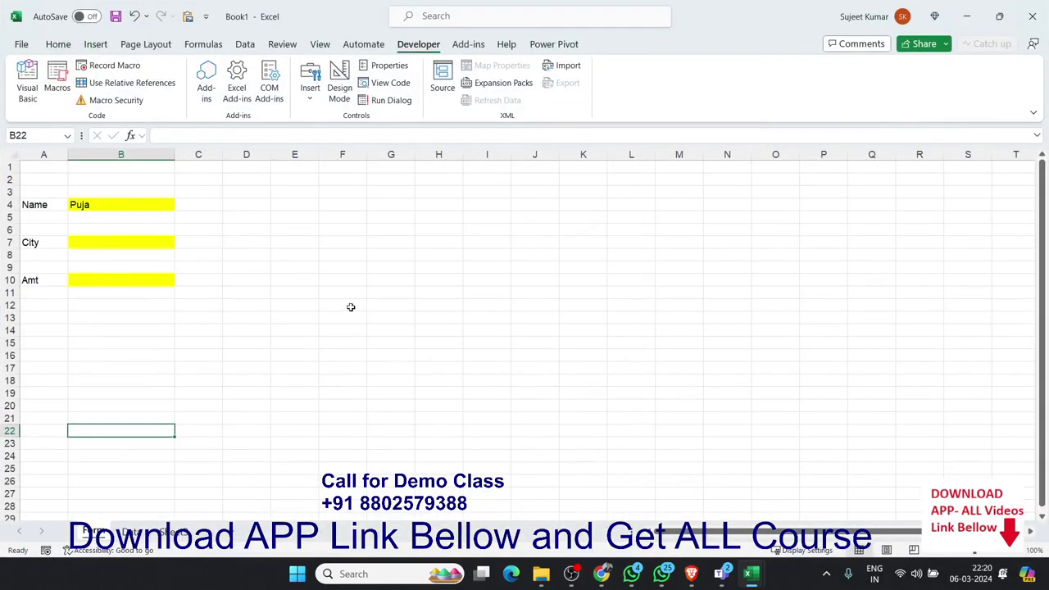
# Draw a form-control button below the inputs and assign it the send macro.
pyautogui.click(220, 292)
pyautogui.click(310, 90)
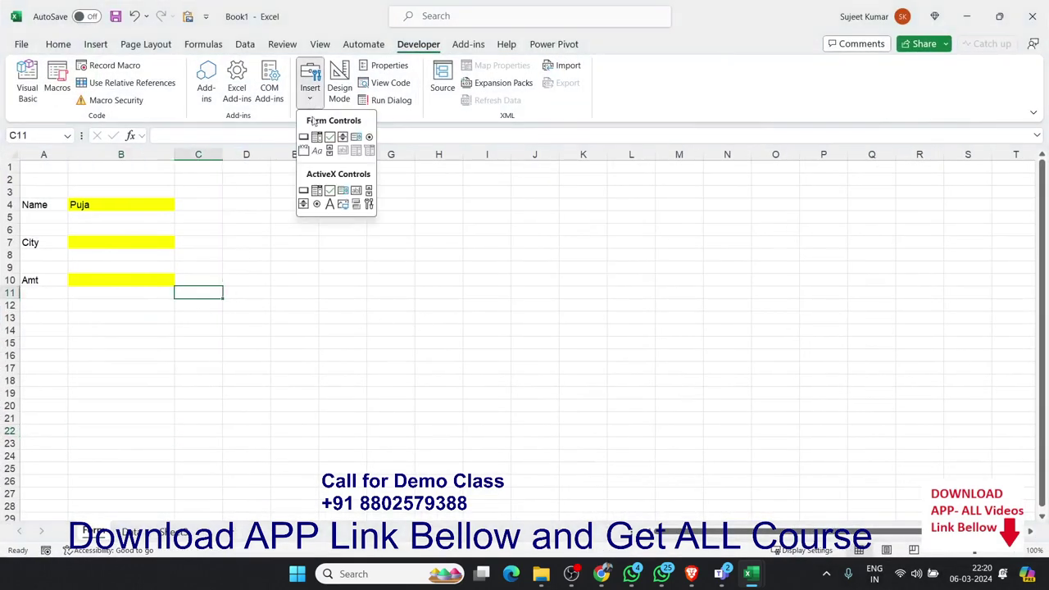
pyautogui.click(304, 138)
pyautogui.moveTo(194, 315); pyautogui.dragTo(262, 338)
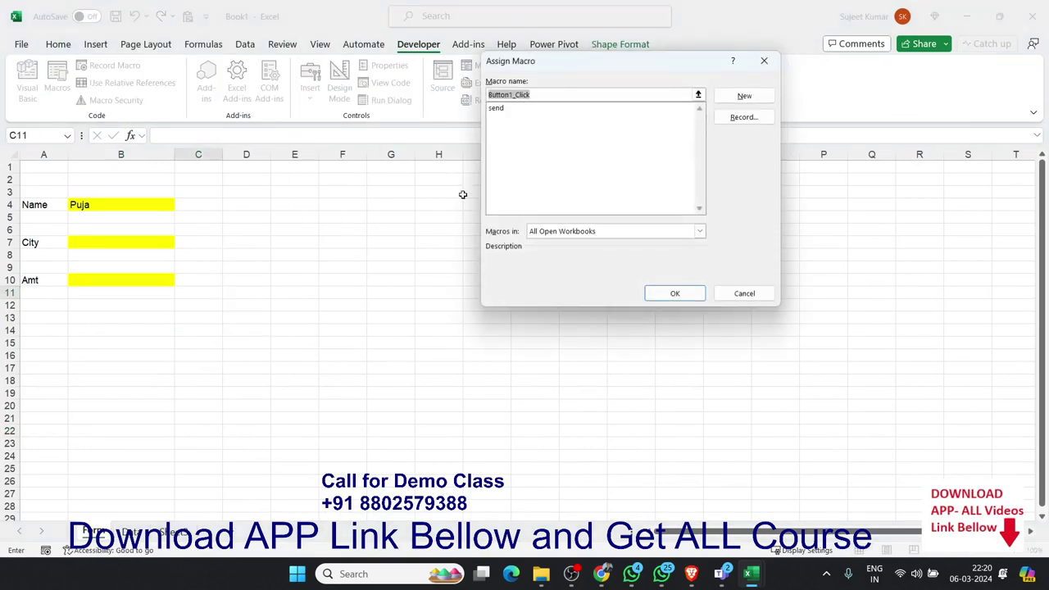
pyautogui.click(497, 108)
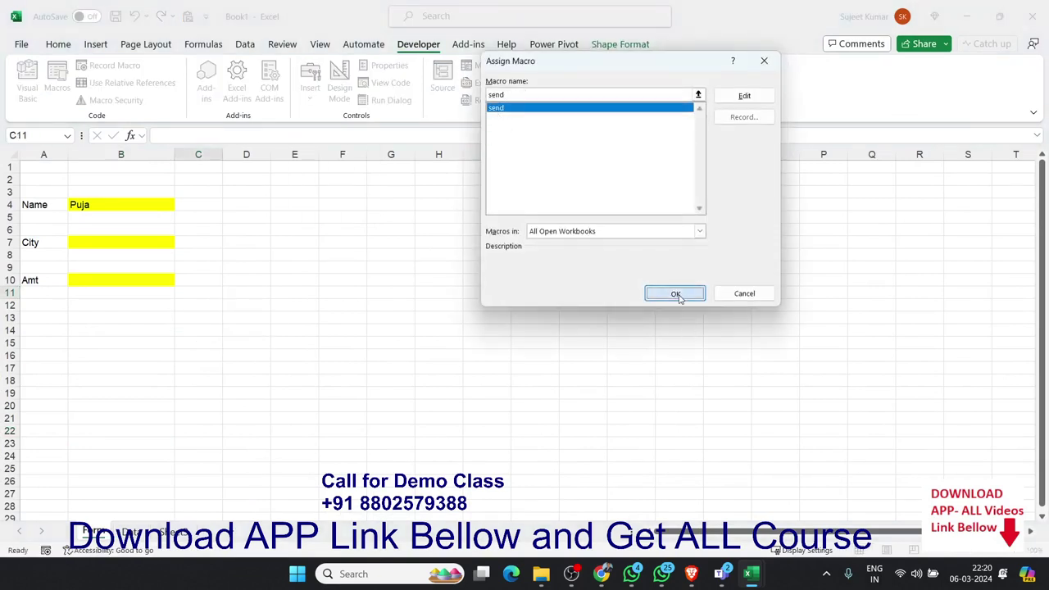
pyautogui.click(674, 293)
# Caption the button 'Save', then check the Data headers and select B5:E10.
pyautogui.click(205, 332)
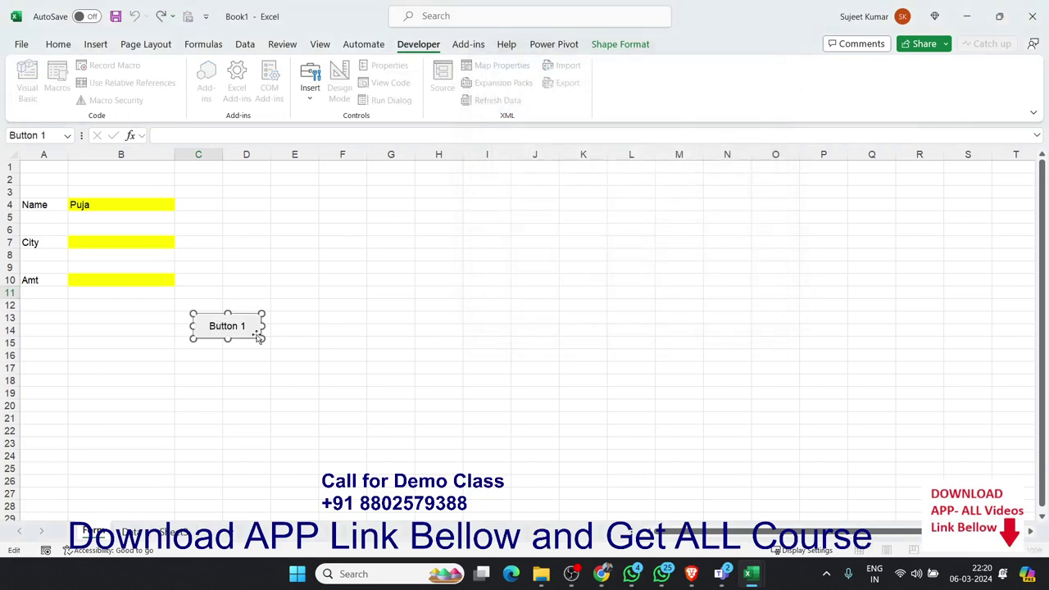
pyautogui.press('Delete')
pyautogui.press('Delete')
pyautogui.press('Delete')
pyautogui.press('Delete')
pyautogui.press('Delete')
pyautogui.press('Delete')
pyautogui.press('Delete')
pyautogui.write('Save')
pyautogui.click(296, 353)
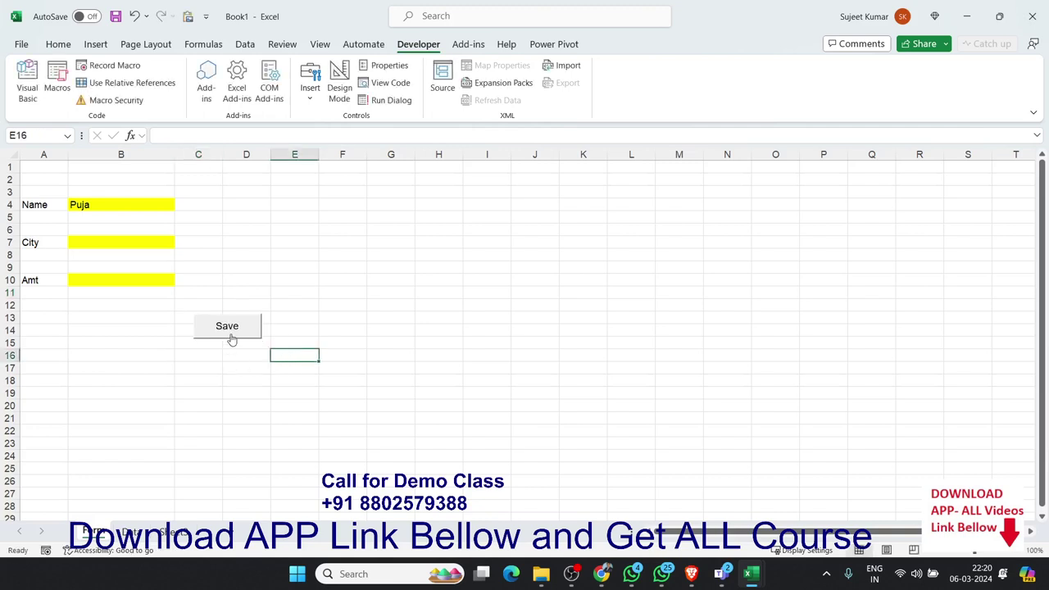
pyautogui.click(132, 533)
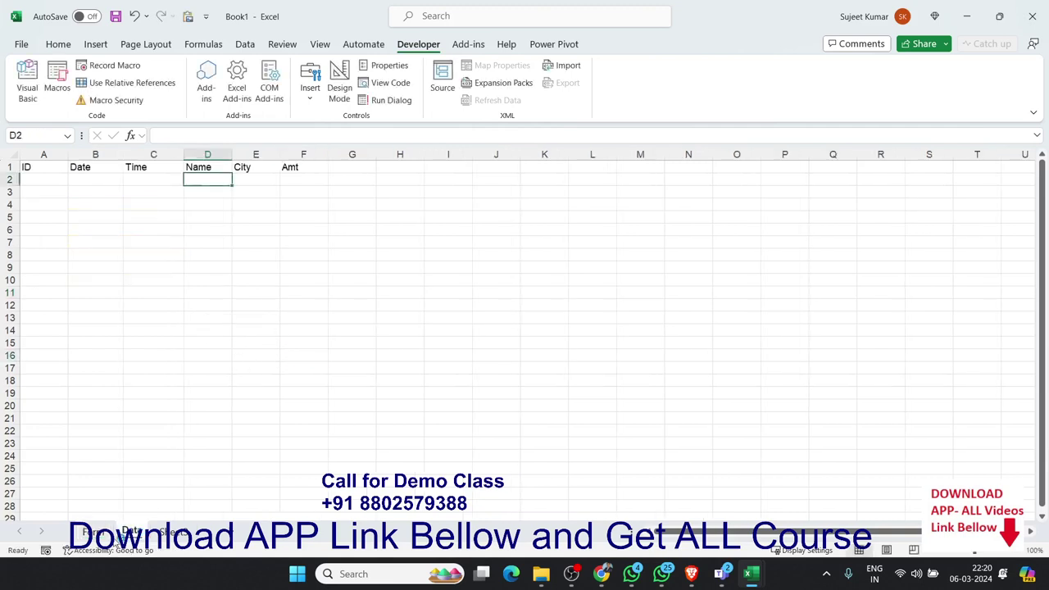
pyautogui.click(96, 533)
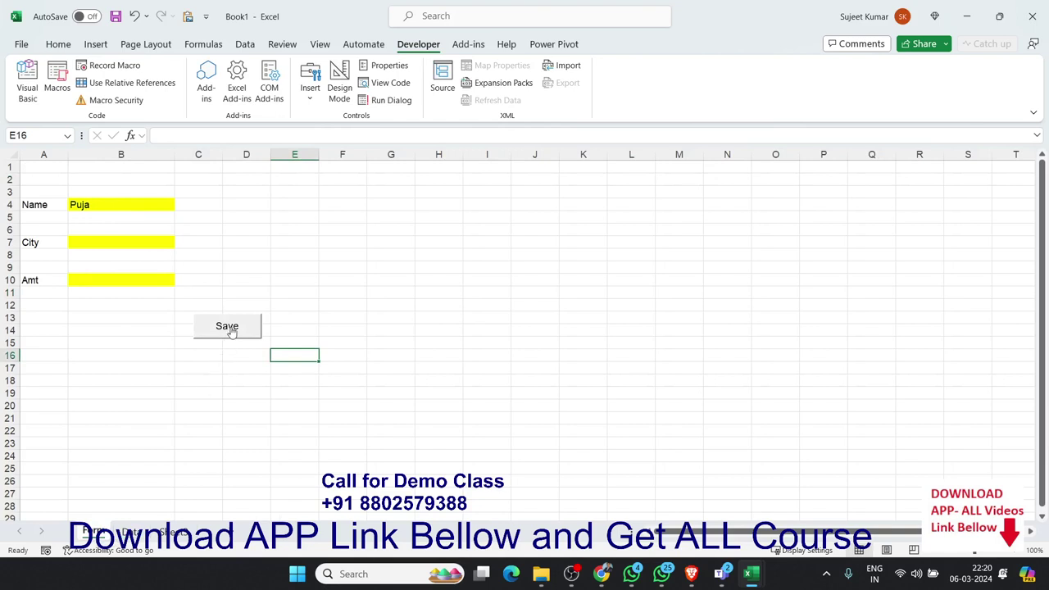
pyautogui.moveTo(96, 216); pyautogui.dragTo(279, 277)
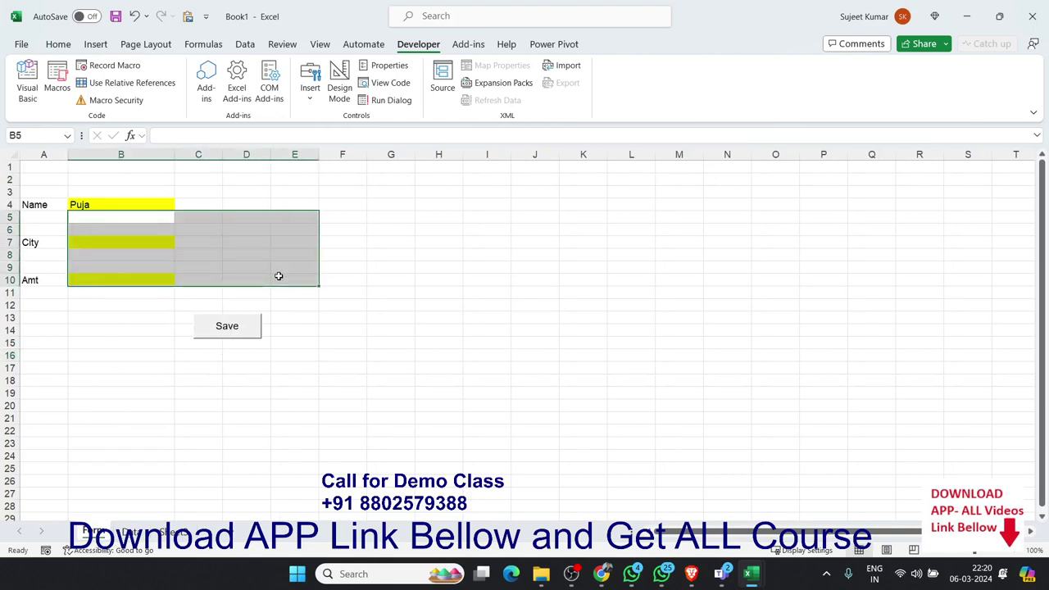
# Delete Sheets("Form"). from line 12 so it reads Range("b4").Value, then return to Excel.
pyautogui.hotkey('alt', 'F11')
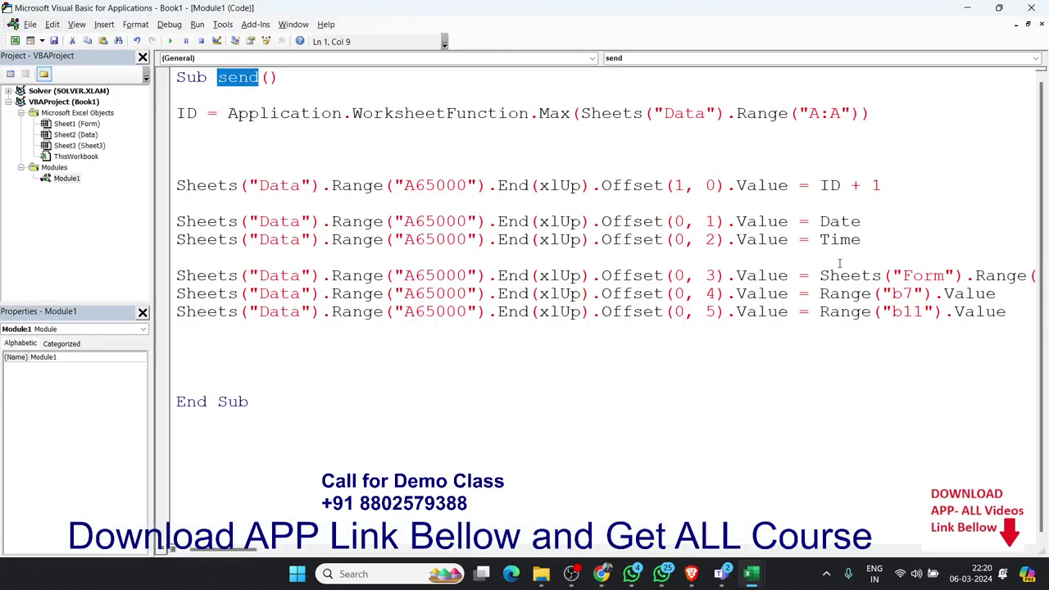
pyautogui.moveTo(973, 276); pyautogui.dragTo(830, 277)
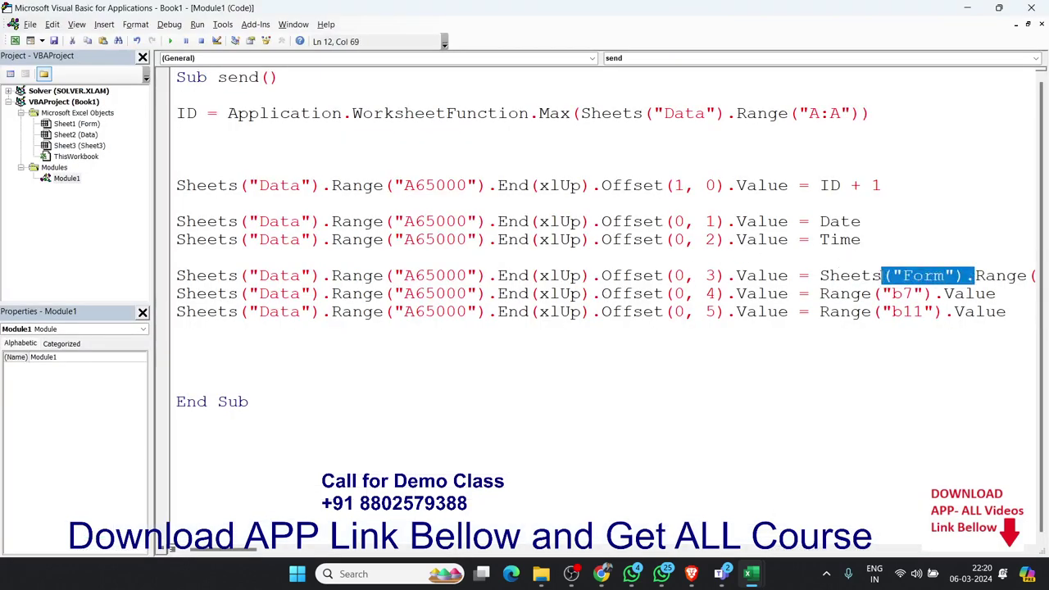
pyautogui.hotkey('shift', 'Left')
pyautogui.press('Delete')
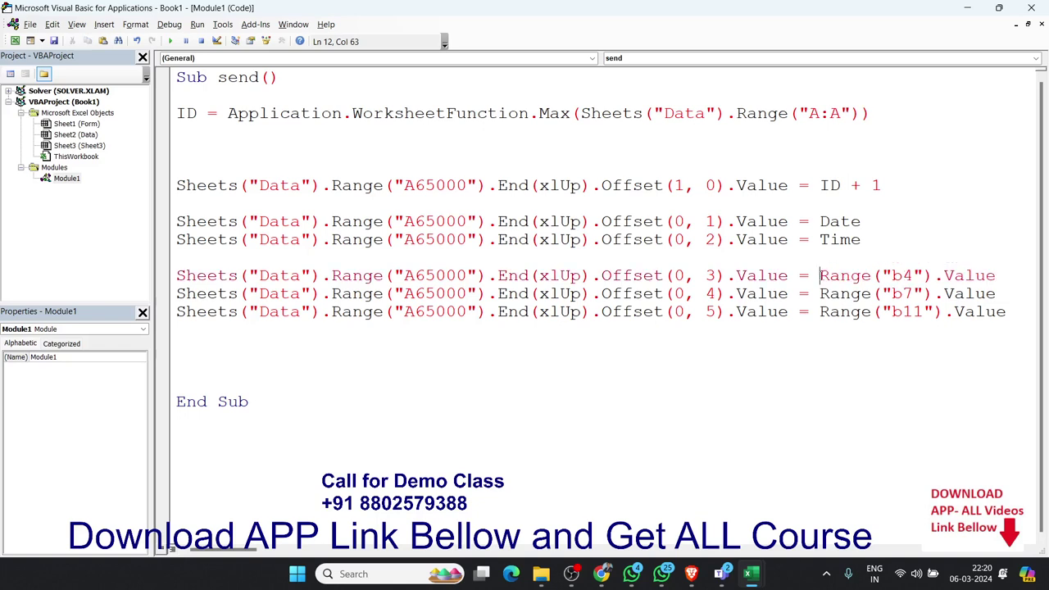
pyautogui.click(840, 329)
pyautogui.hotkey('alt', 'F11')
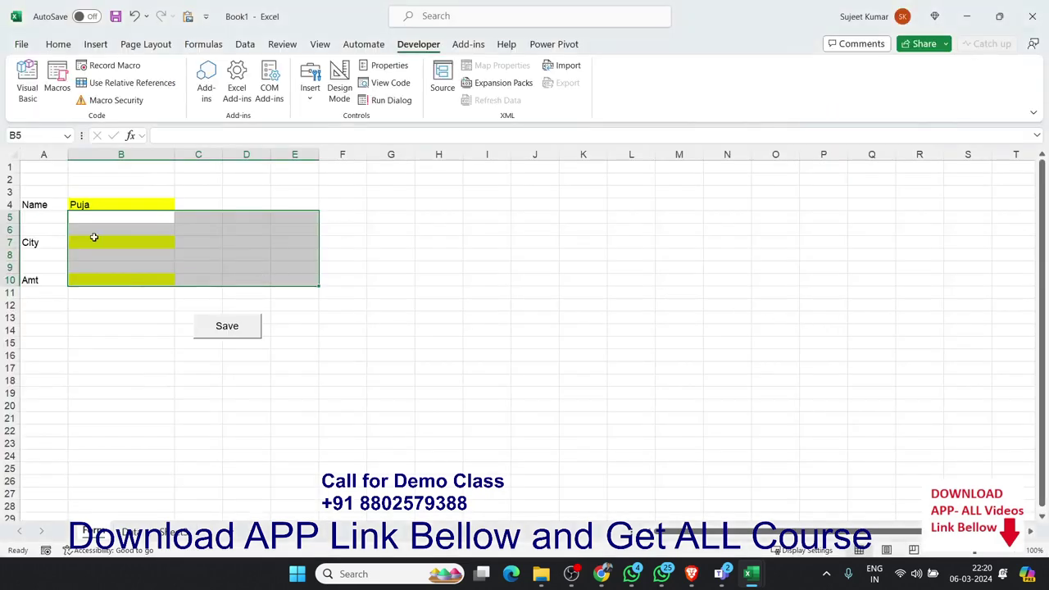
# Fill in City 'Delhi' and an amount of 500 on the form.
pyautogui.click(94, 238)
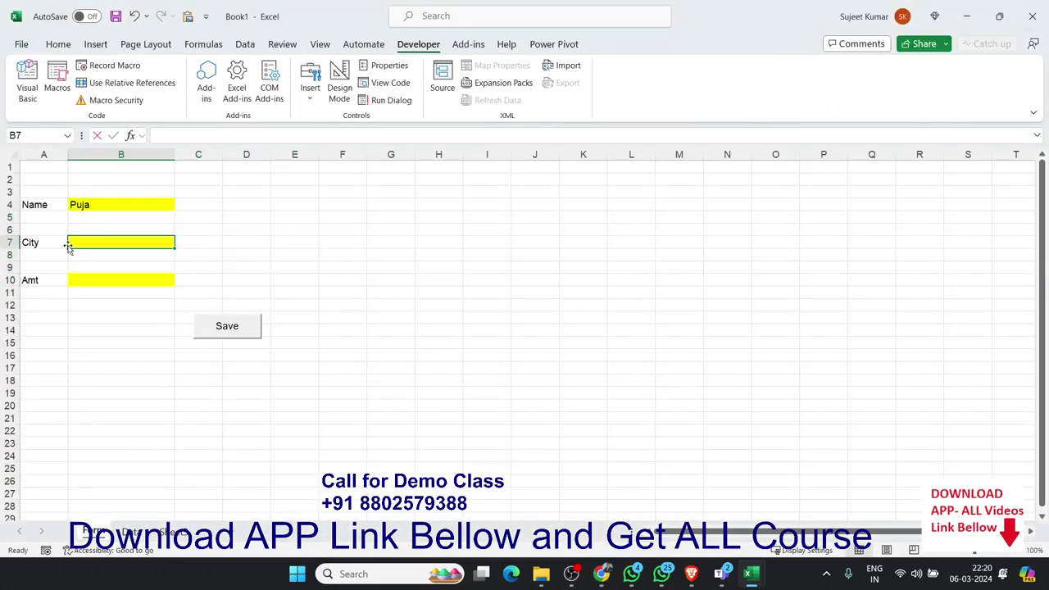
pyautogui.write('Del')
pyautogui.press('Return')
pyautogui.press('Return')
pyautogui.press('Return')
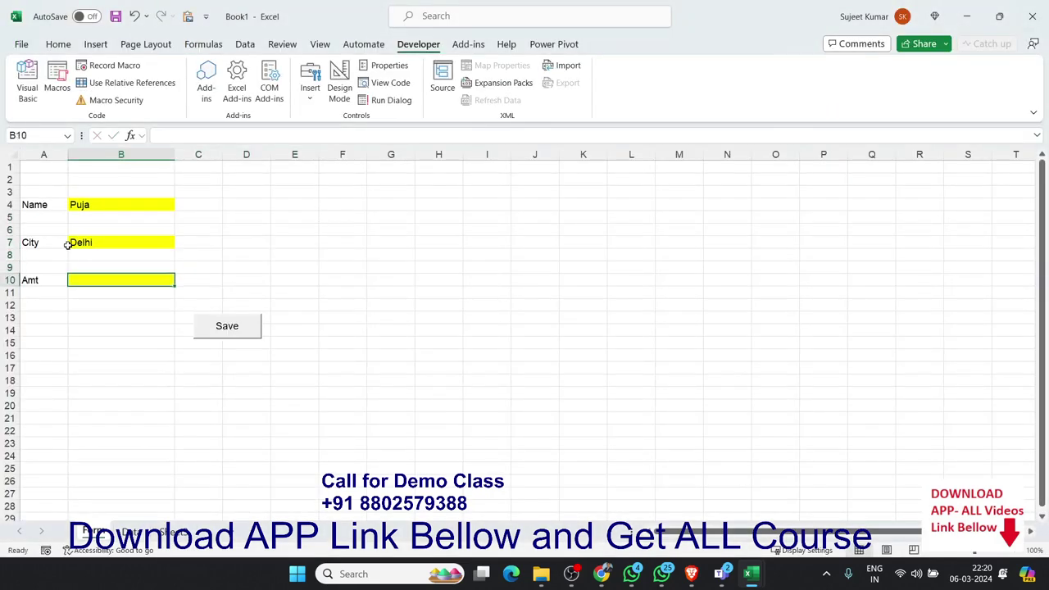
pyautogui.write('500')
pyautogui.click(160, 368)
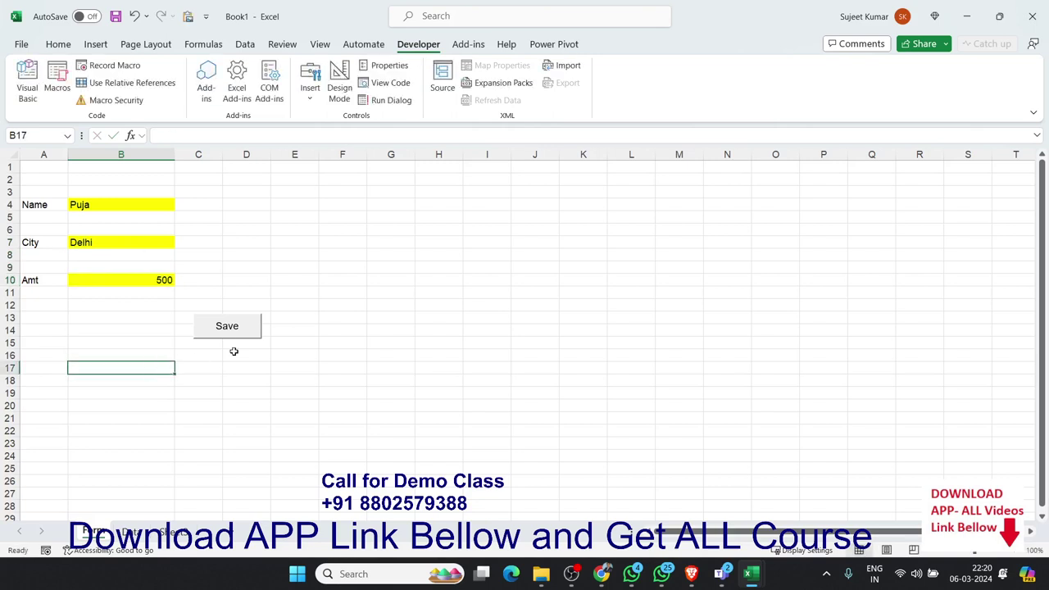
# Submit the entry with Save, inspect the new Data row, and bring up the macro code.
pyautogui.click(235, 339)
pyautogui.click(131, 532)
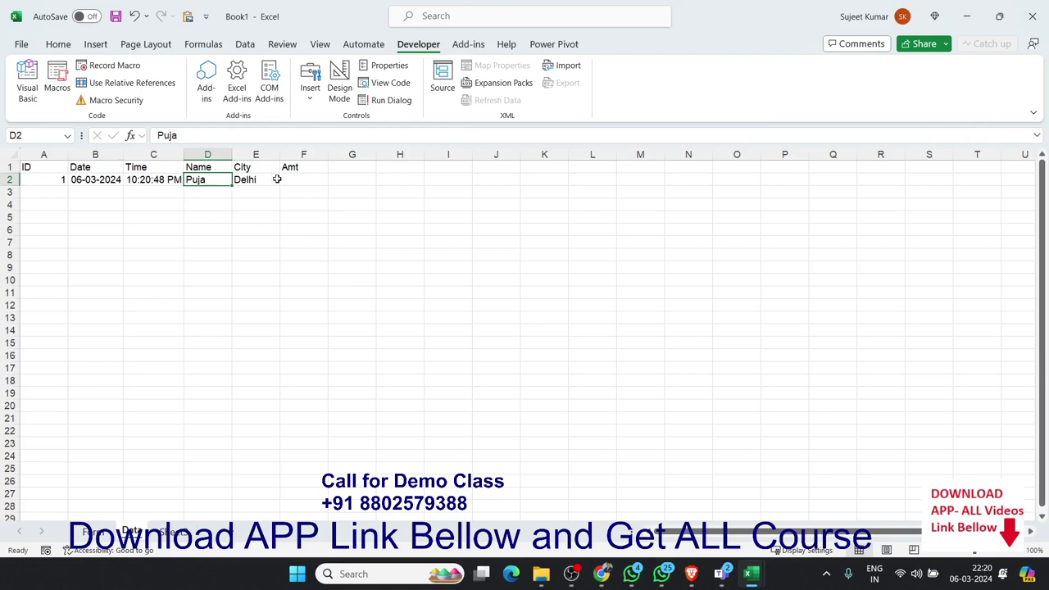
pyautogui.click(287, 232)
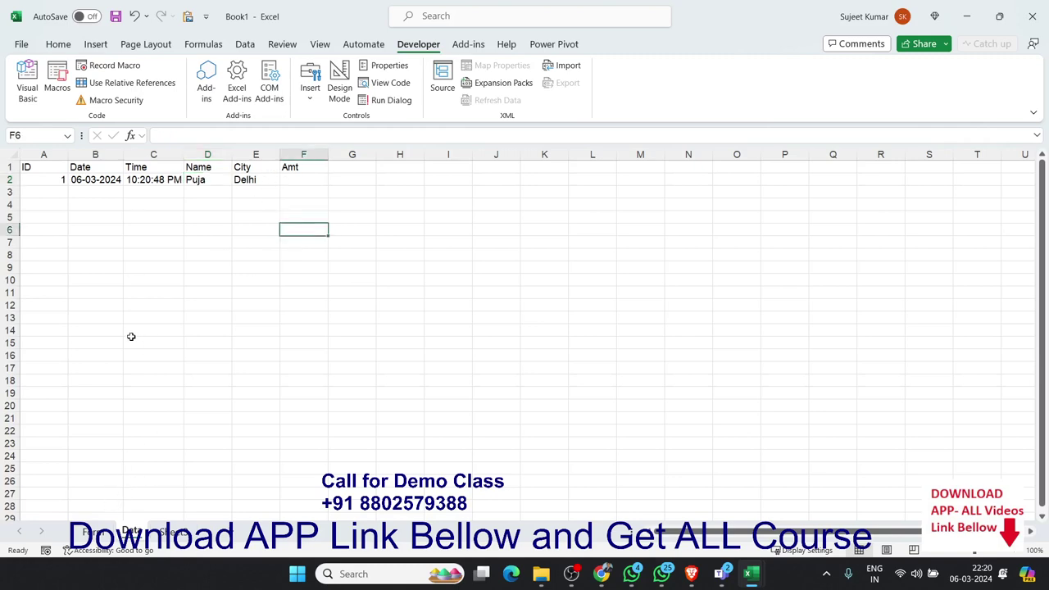
pyautogui.hotkey('alt', 'F11')
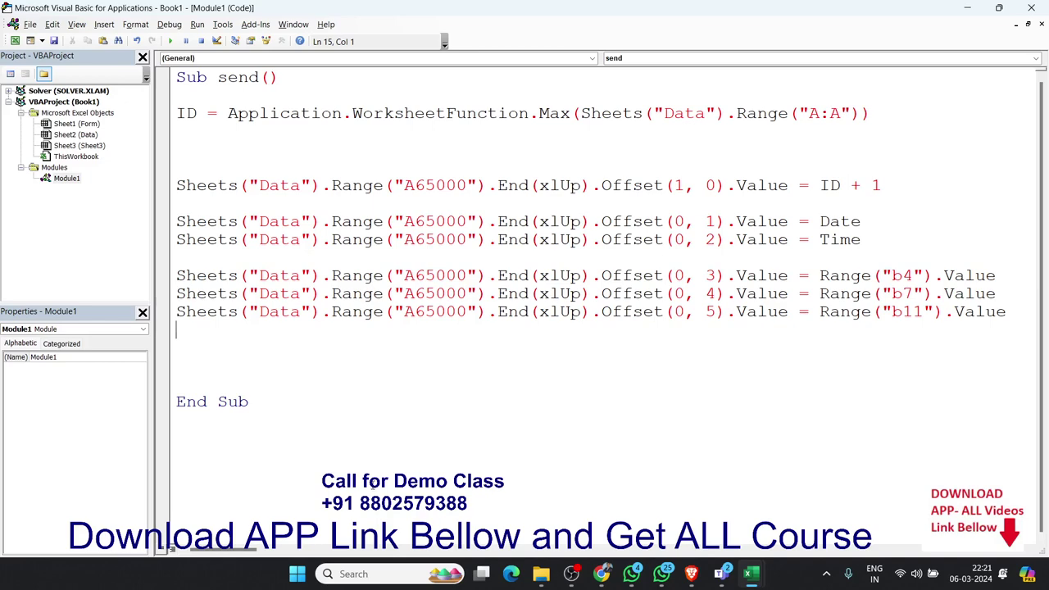
# Confirm the amount cell on the form and change Range("b11") to Range("b10").
pyautogui.hotkey('alt', 'F11')
pyautogui.click(87, 532)
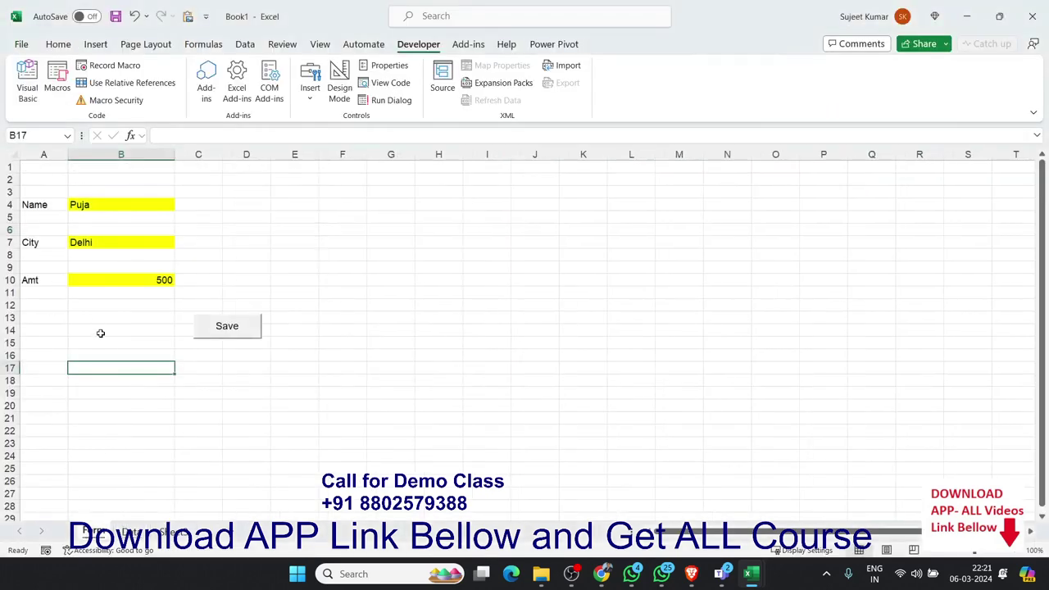
pyautogui.click(100, 283)
pyautogui.hotkey('alt', 'F11')
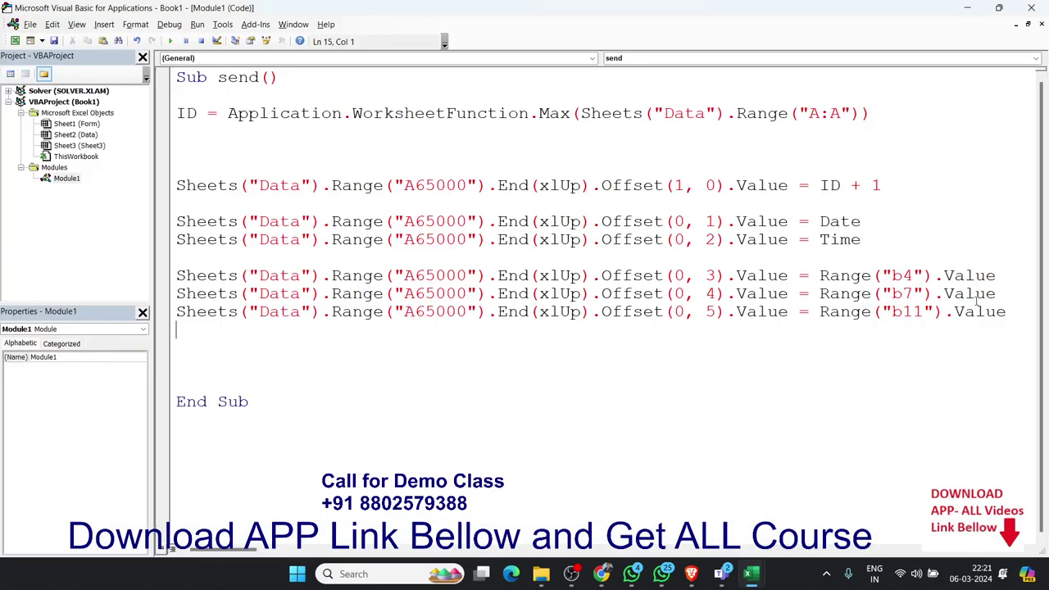
pyautogui.click(915, 312)
pyautogui.press('Delete')
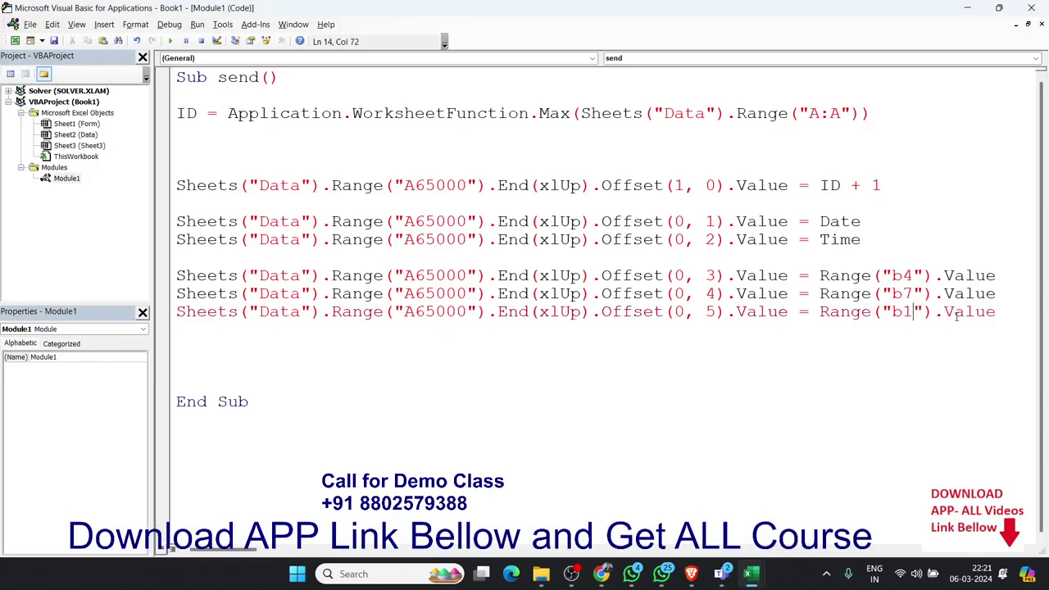
pyautogui.write('0')
# Test the Save button, then clear rows A2:E3 on the Data sheet.
pyautogui.hotkey('alt', 'F11')
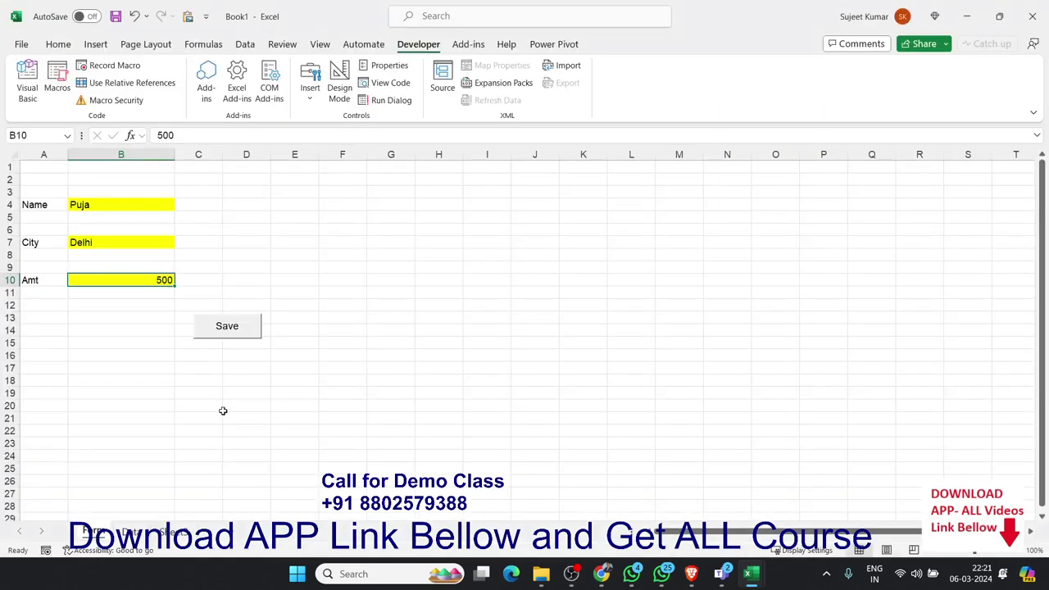
pyautogui.click(206, 324)
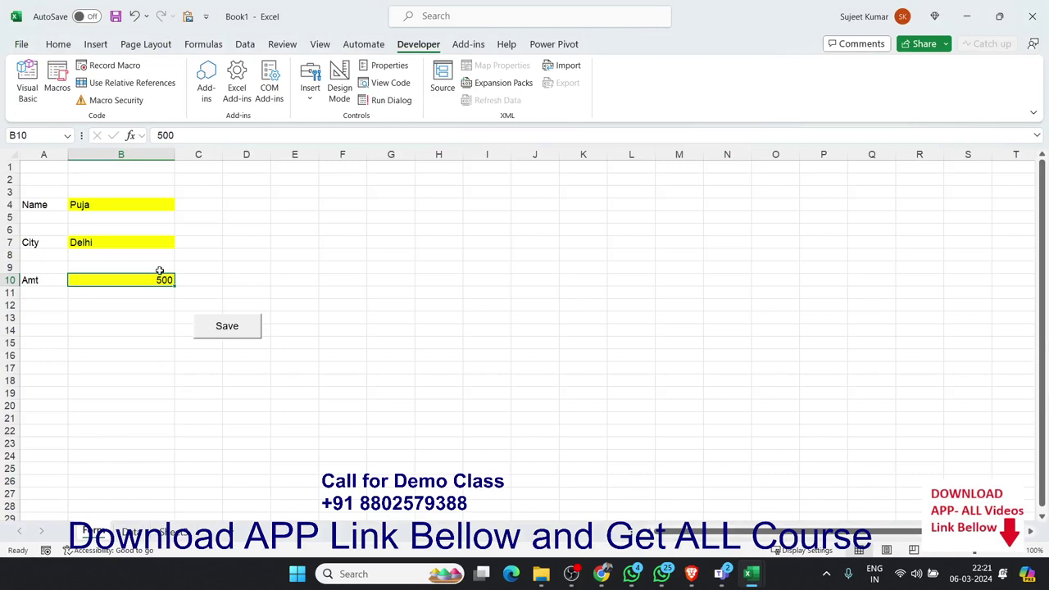
pyautogui.click(134, 534)
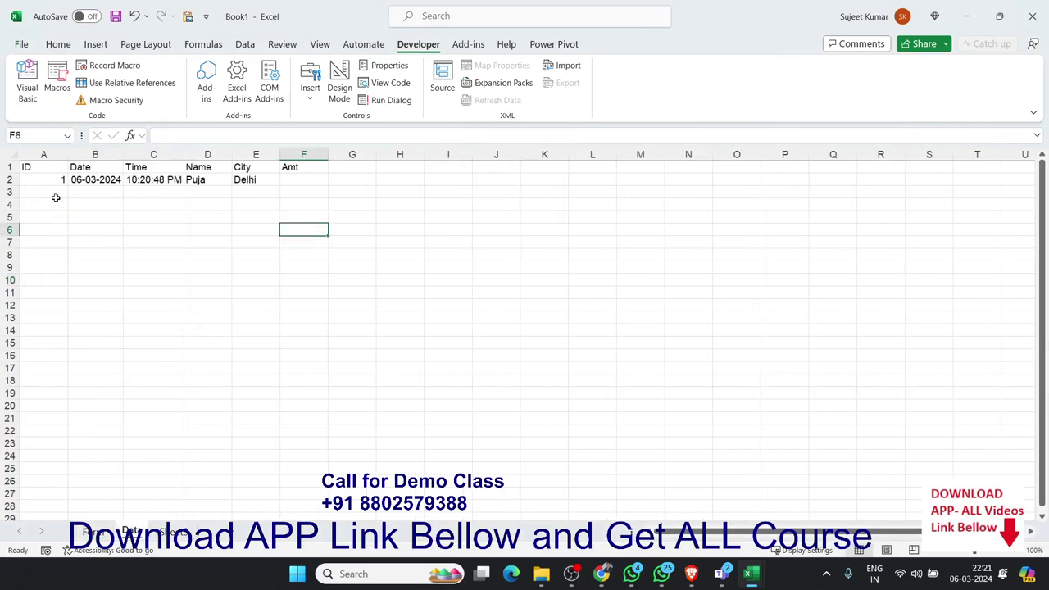
pyautogui.moveTo(48, 179); pyautogui.dragTo(277, 189)
pyautogui.press('Delete')
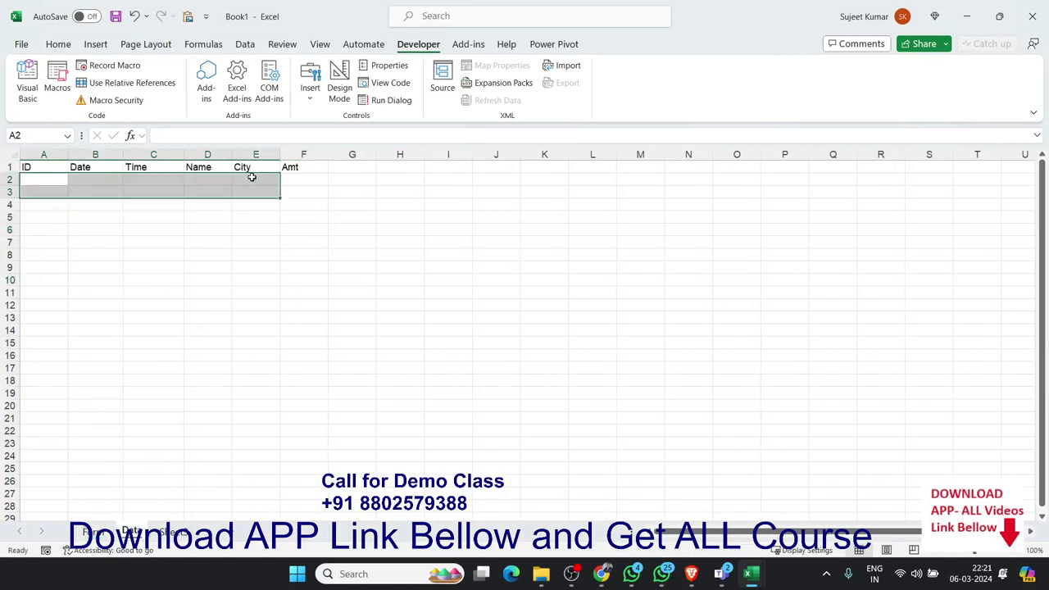
pyautogui.hotkey('alt', 'F11')
# Start a line with Range("B4,B7,B10"), illustrating a multi-cell selection on the sheet.
pyautogui.write('ra')
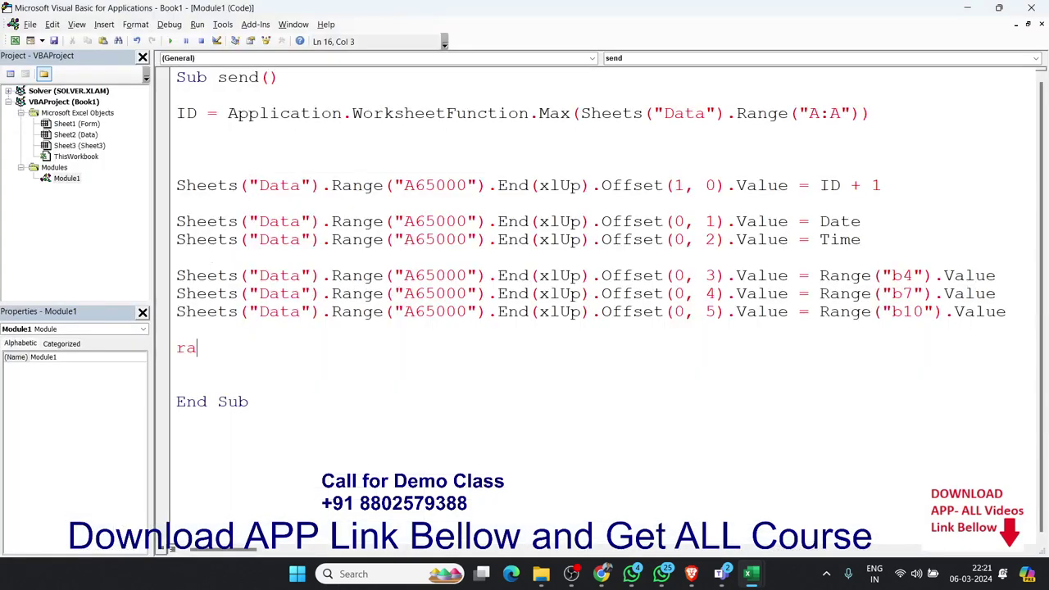
pyautogui.write('nge(')
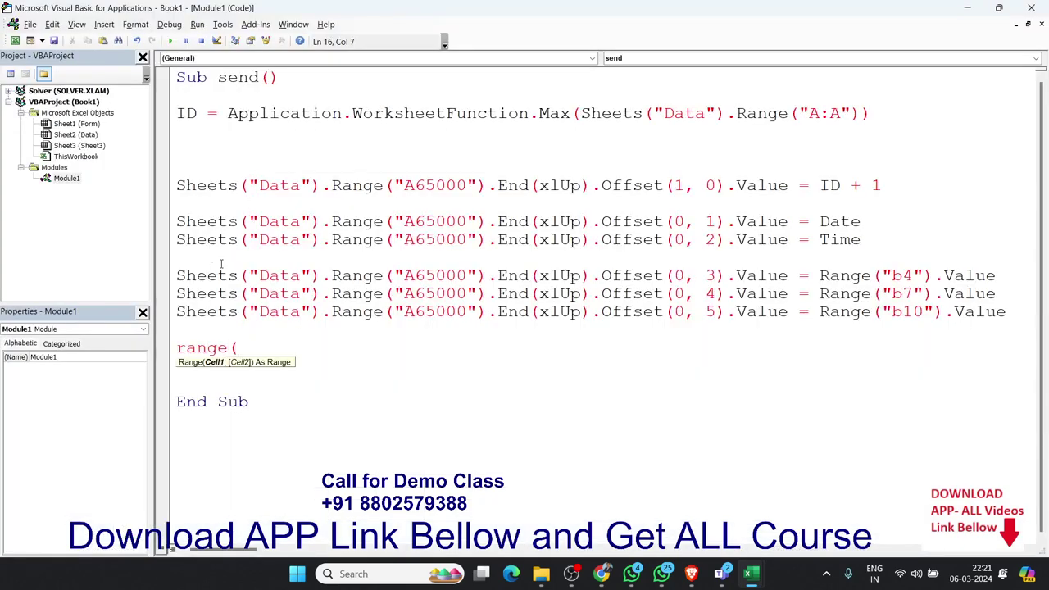
pyautogui.write('"B')
pyautogui.write('4,')
pyautogui.write('B7,')
pyautogui.write('B1')
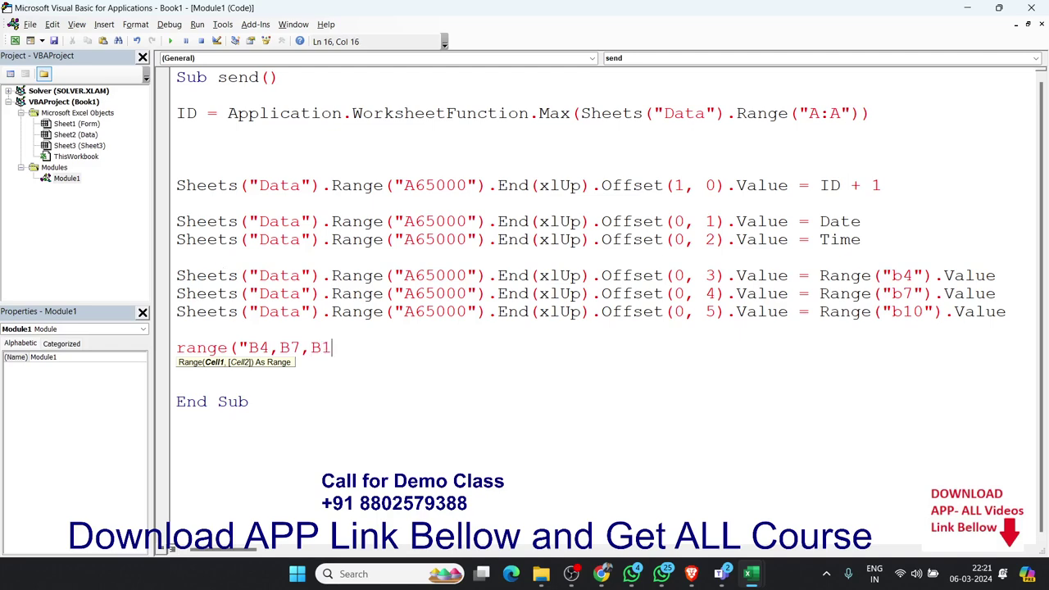
pyautogui.write('0")')
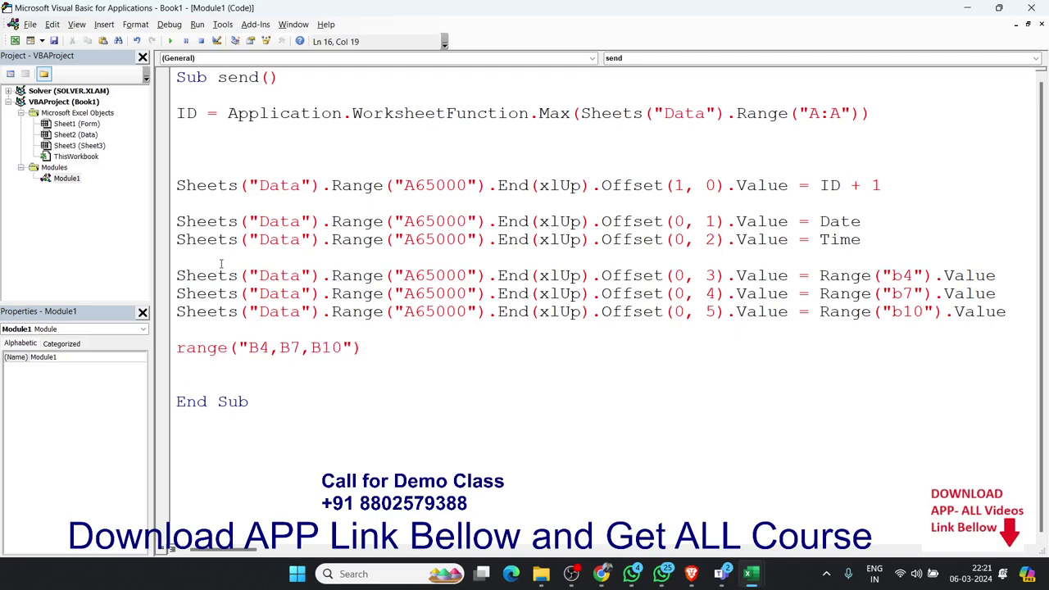
pyautogui.hotkey('alt', 'F11')
pyautogui.click(153, 217)
pyautogui.keyDown('ctrl'); pyautogui.click(164, 269); pyautogui.keyUp('ctrl')
pyautogui.keyDown('ctrl'); pyautogui.click(190, 341); pyautogui.keyUp('ctrl')
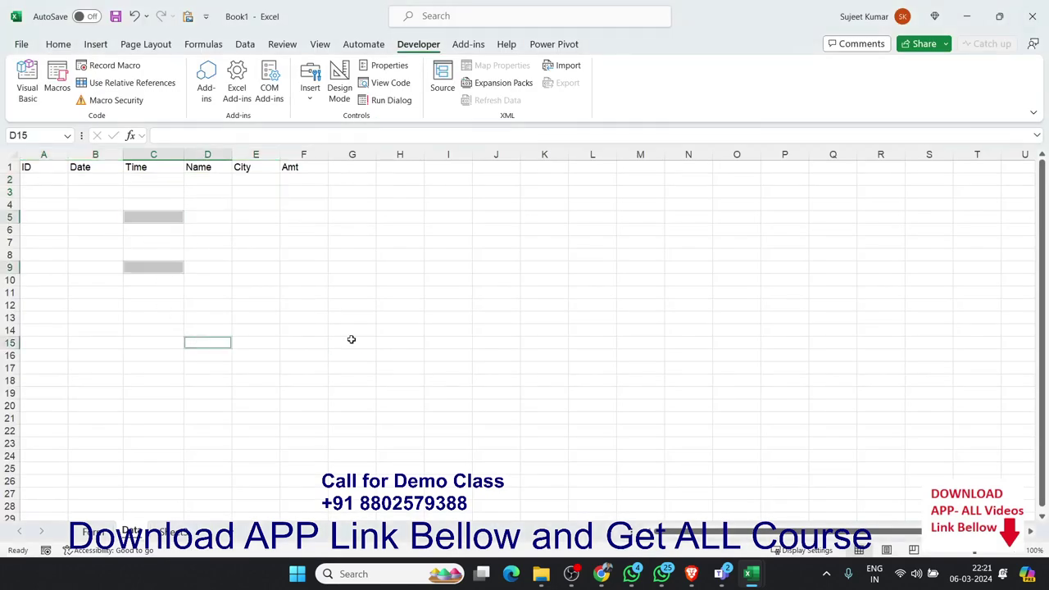
pyautogui.keyDown('ctrl'); pyautogui.click(351, 340); pyautogui.keyUp('ctrl')
pyautogui.keyDown('ctrl'); pyautogui.click(353, 267); pyautogui.keyUp('ctrl')
pyautogui.keyDown('ctrl'); pyautogui.click(353, 279); pyautogui.keyUp('ctrl')
pyautogui.keyDown('ctrl'); pyautogui.click(305, 230); pyautogui.keyUp('ctrl')
pyautogui.keyDown('ctrl'); pyautogui.click(256, 242); pyautogui.keyUp('ctrl')
pyautogui.hotkey('alt', 'F11')
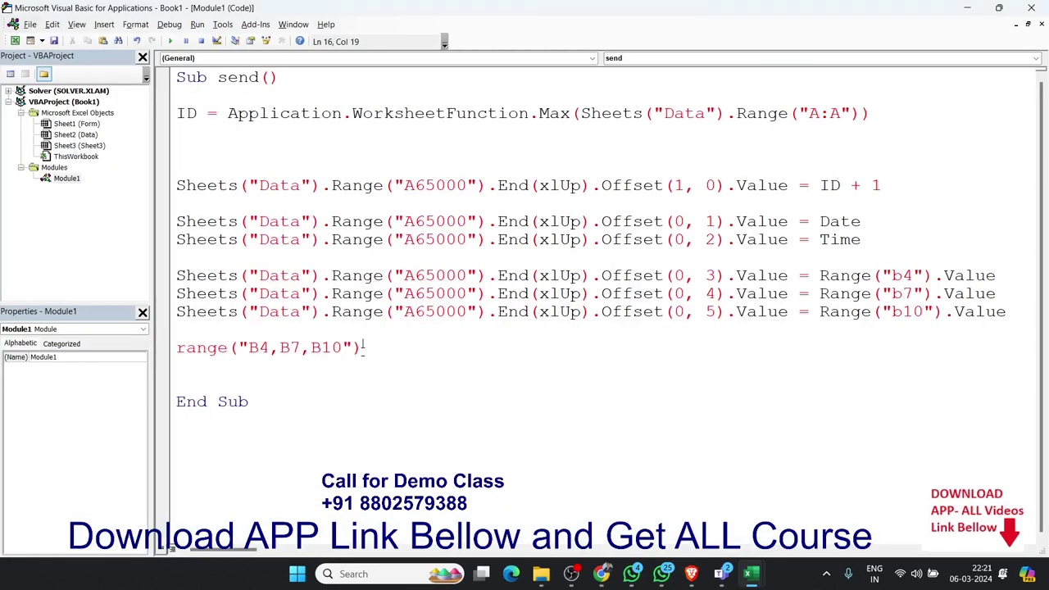
# Complete it with .ClearContents and add MsgBox "Data Have Saved" below.
pyautogui.write('.cl')
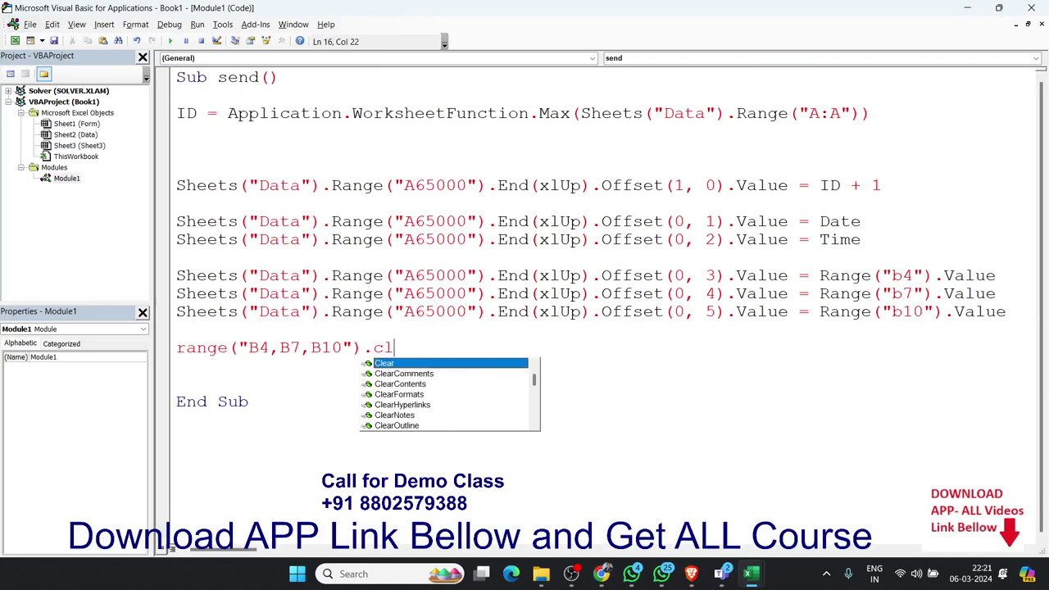
pyautogui.press('Down')
pyautogui.press('Down')
pyautogui.press('Tab')
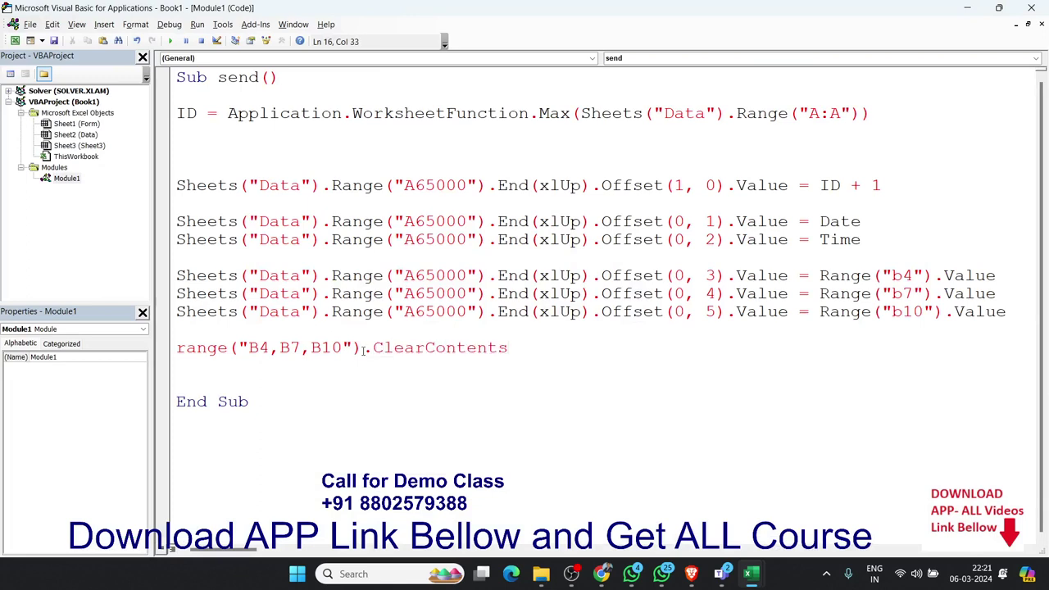
pyautogui.press('Return')
pyautogui.press('Return')
pyautogui.write('msgbox')
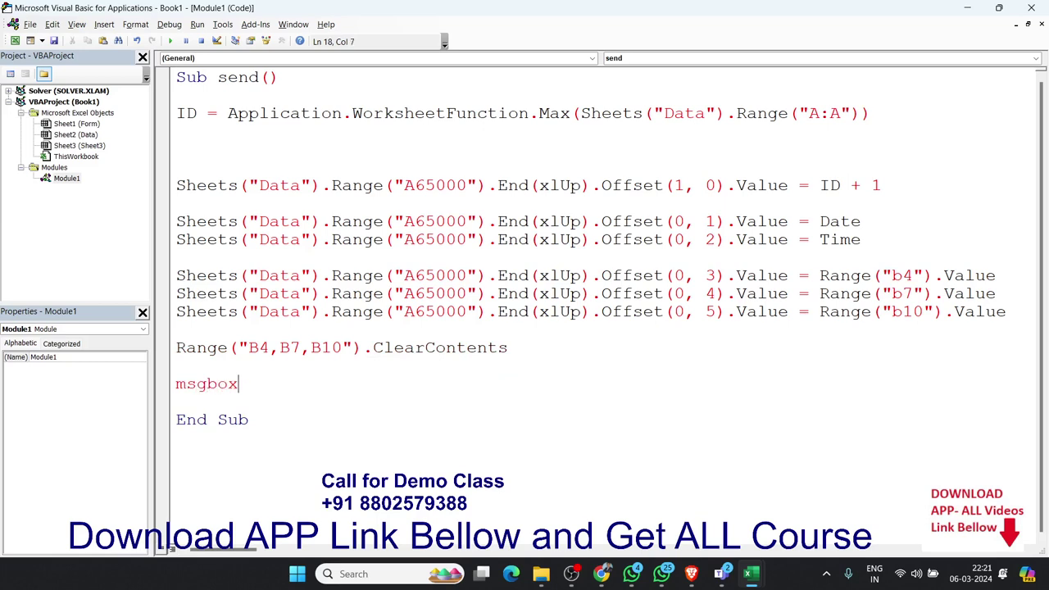
pyautogui.write(' "Data ')
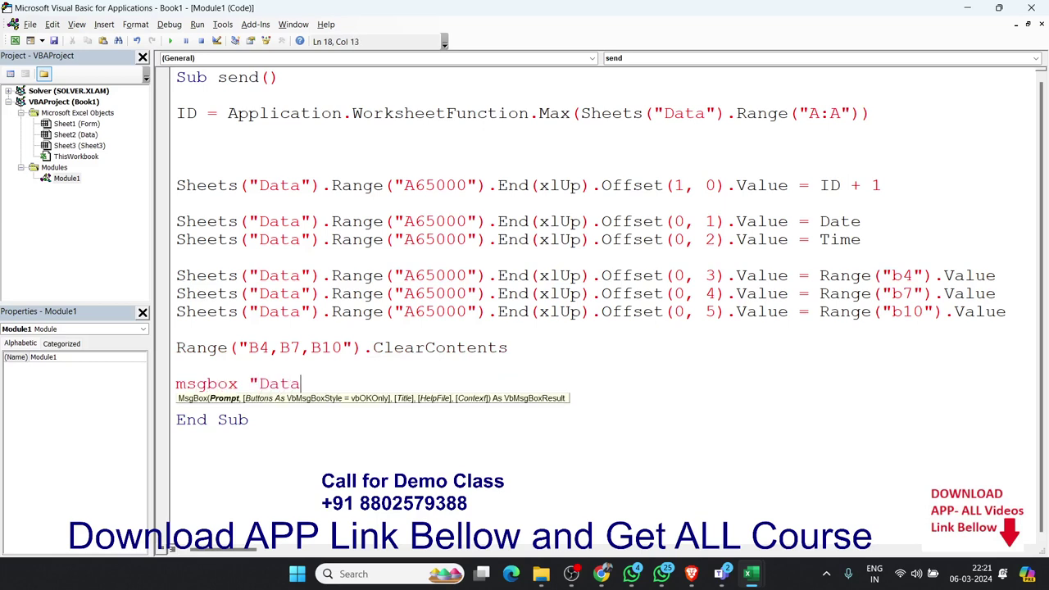
pyautogui.write('Have S')
pyautogui.write('aved')
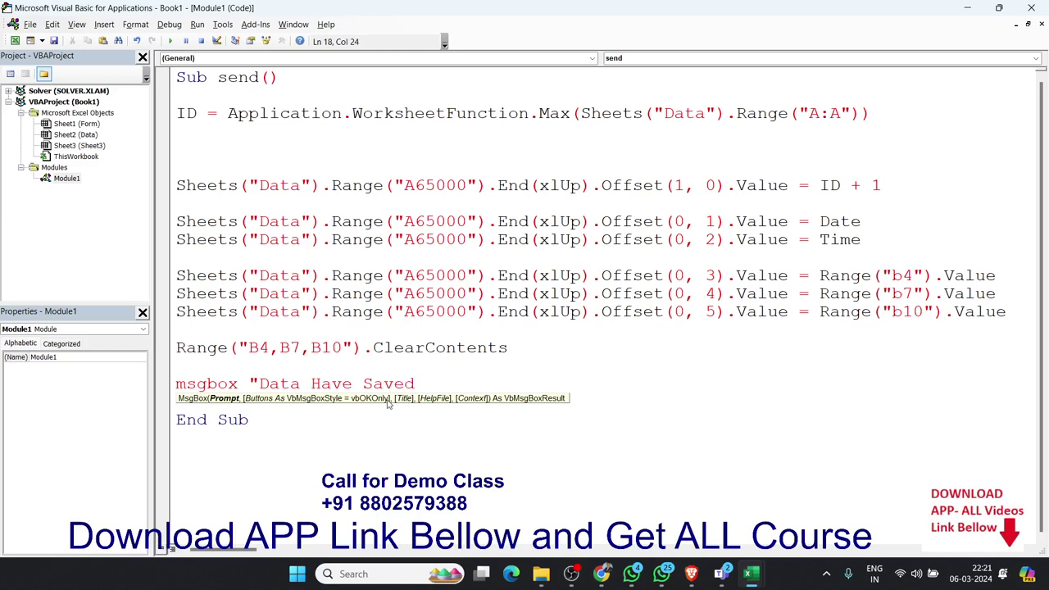
pyautogui.write('"')
pyautogui.click(328, 416)
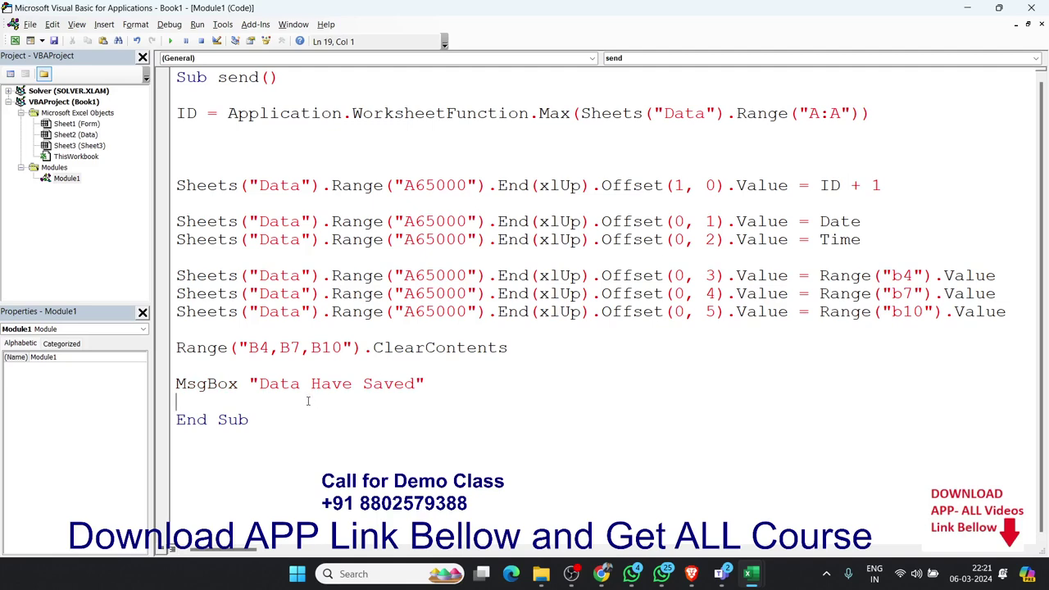
# Click Save on the Form sheet and dismiss the 'Data Have Saved' message.
pyautogui.hotkey('alt', 'F11')
pyautogui.click(206, 406)
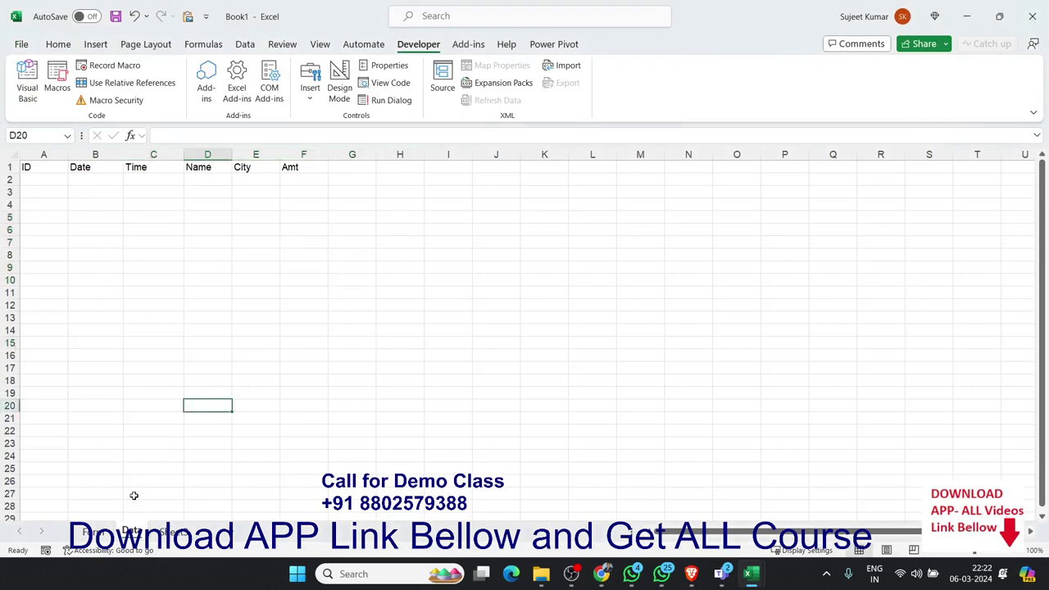
pyautogui.click(92, 531)
pyautogui.click(141, 418)
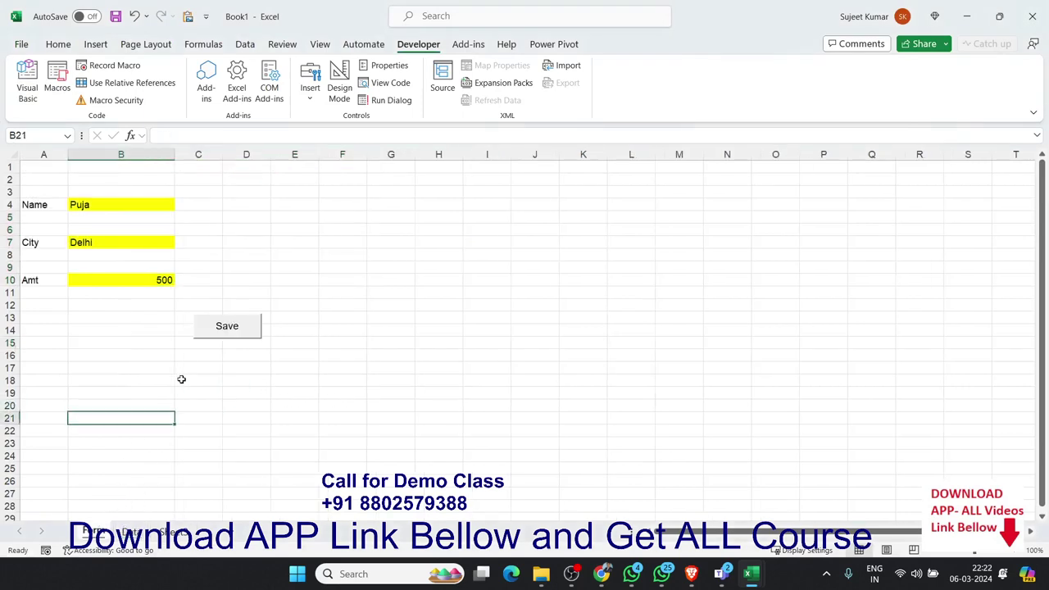
pyautogui.click(222, 336)
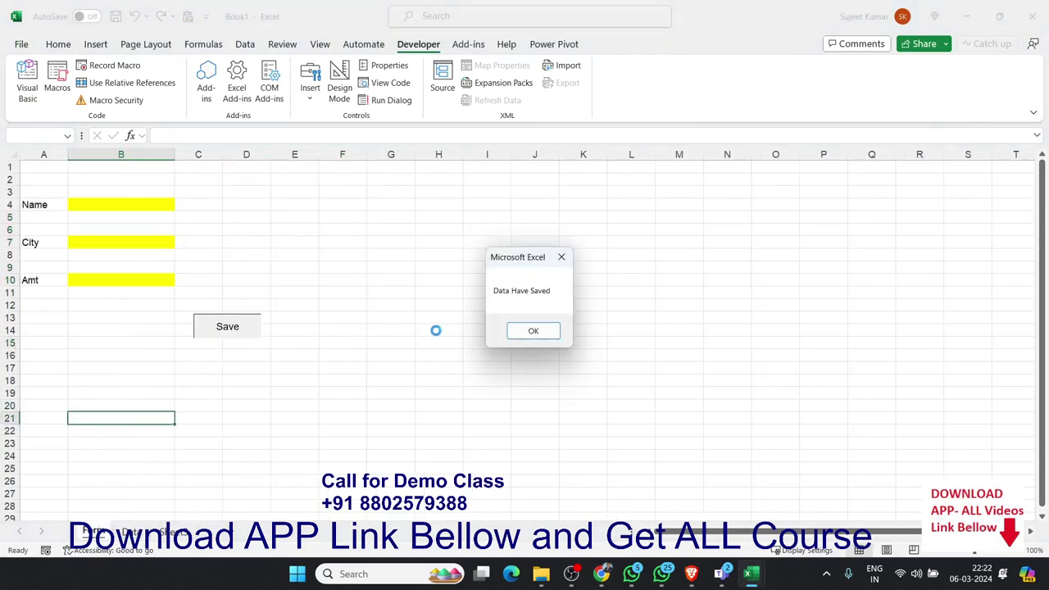
pyautogui.click(532, 333)
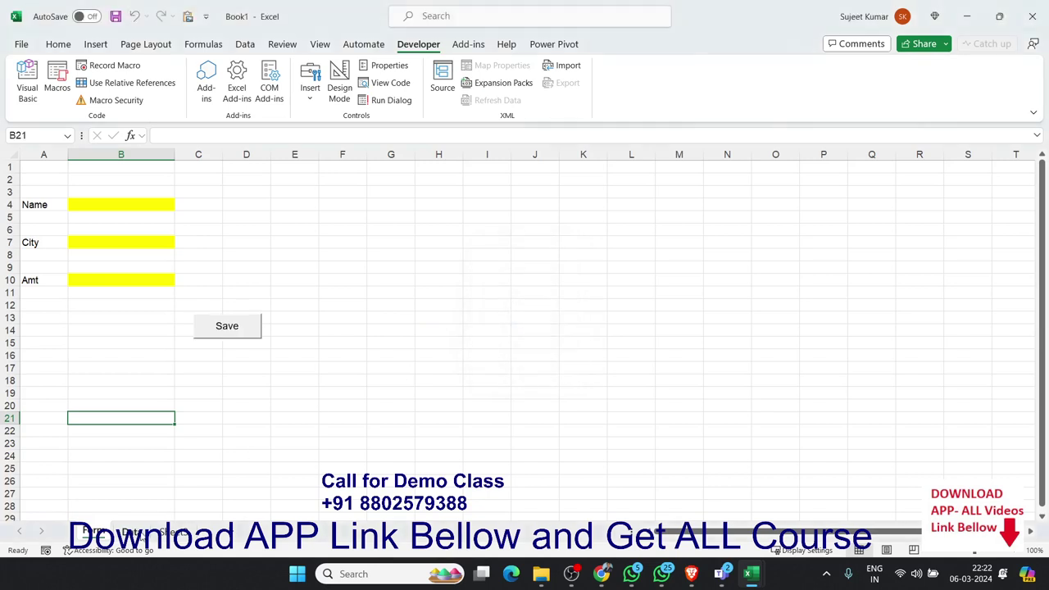
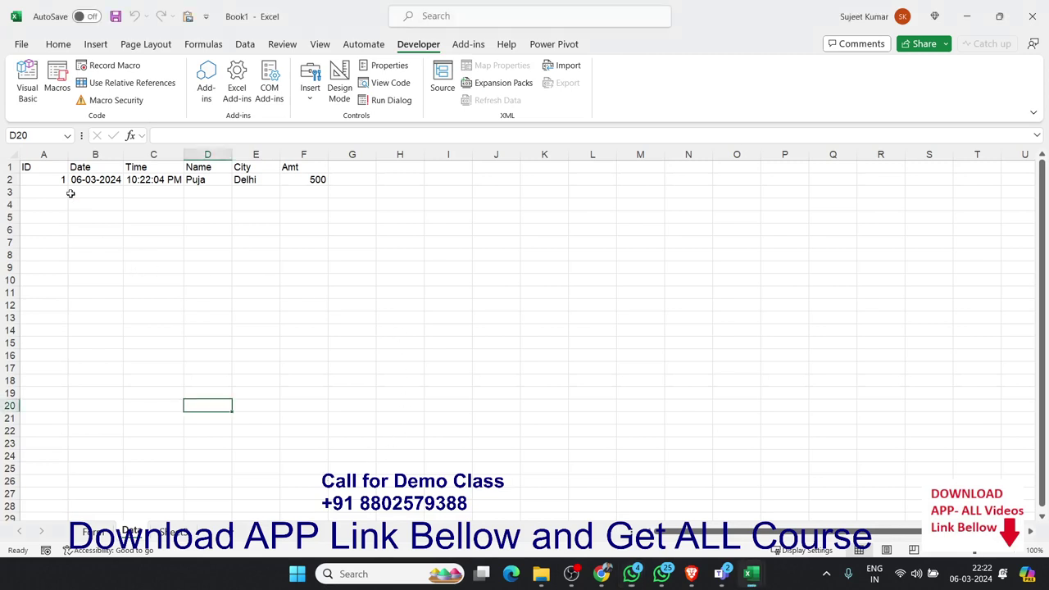
# On the Form sheet, enter Pune in B4, Patna in B7 and 600 in B10.
pyautogui.click(187, 217)
pyautogui.click(93, 532)
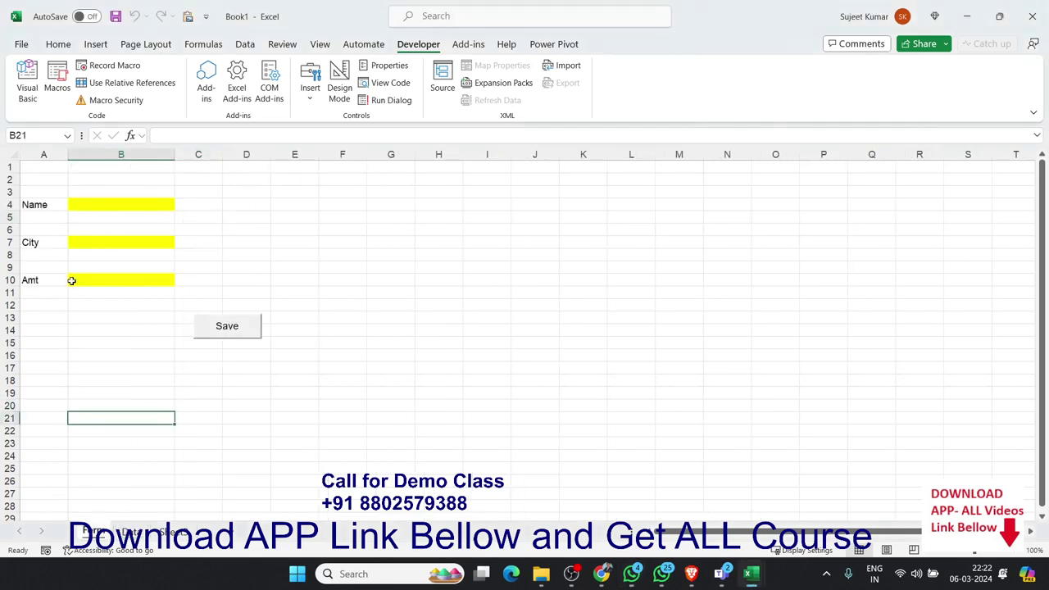
pyautogui.click(94, 204)
pyautogui.write('Pune')
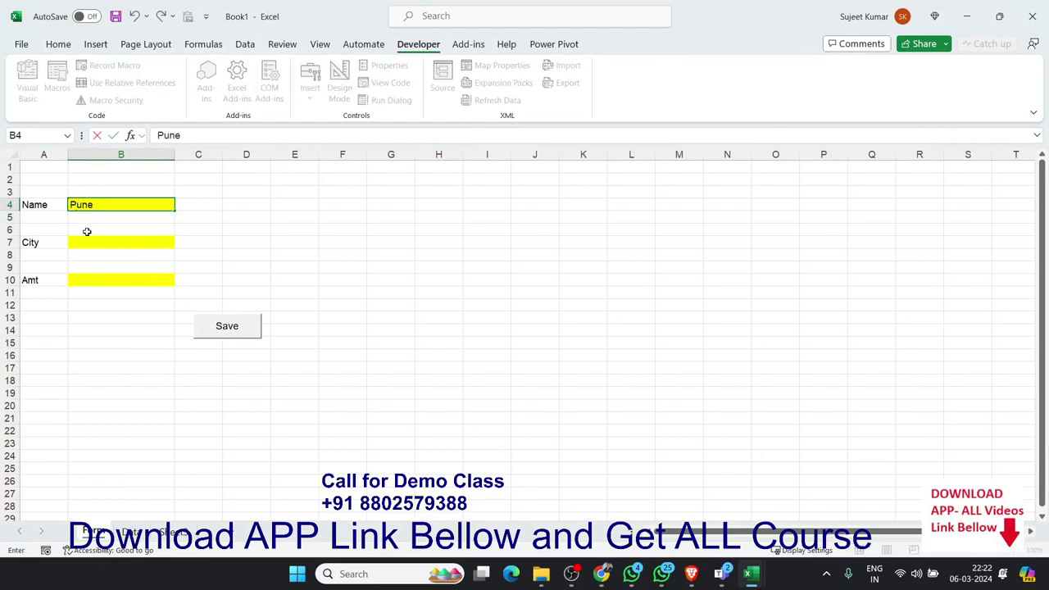
pyautogui.click(87, 230)
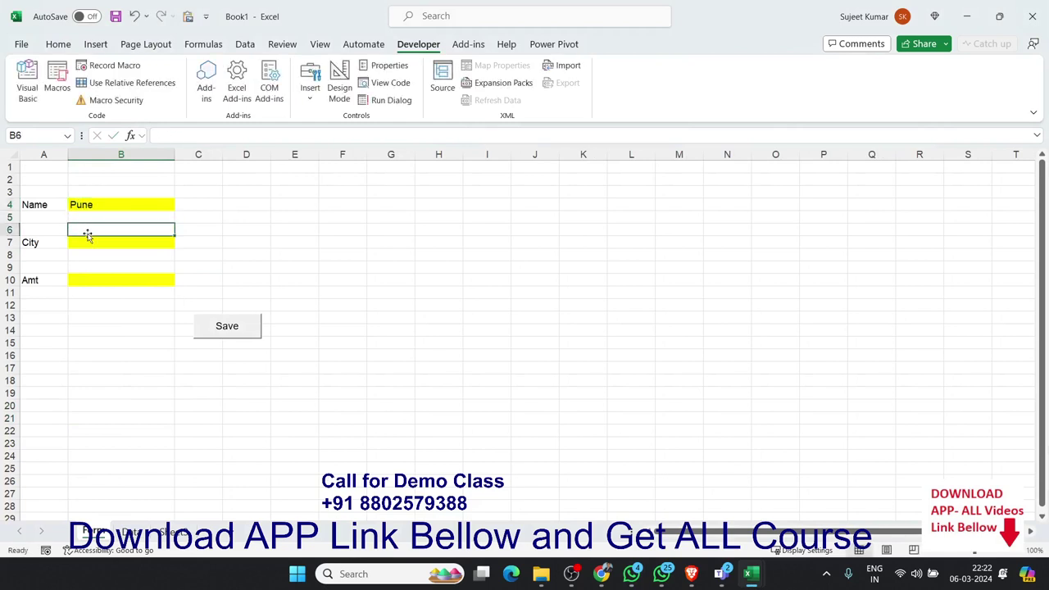
pyautogui.click(87, 241)
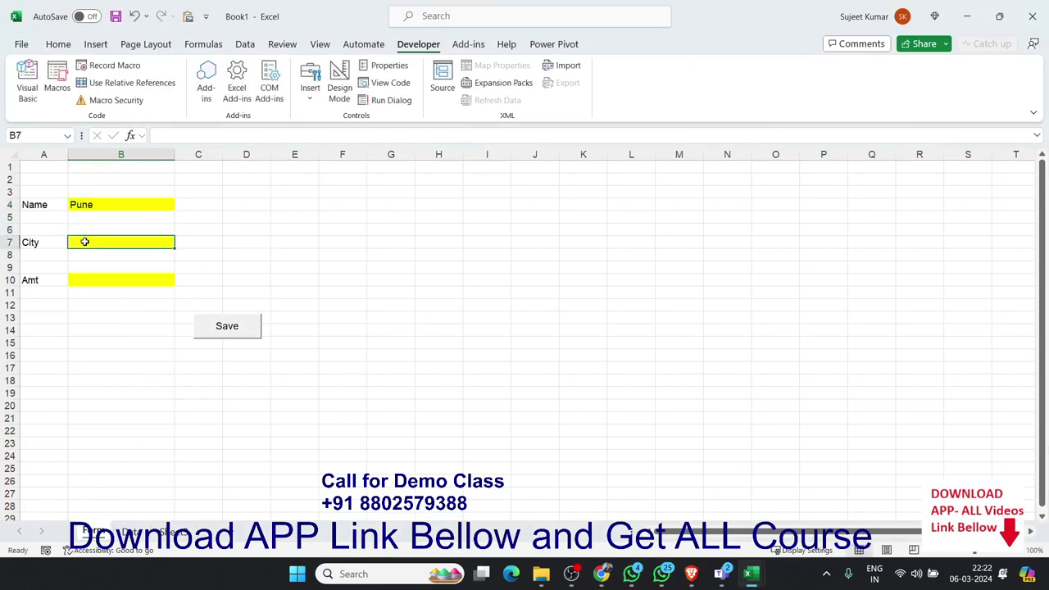
pyautogui.write('Patna')
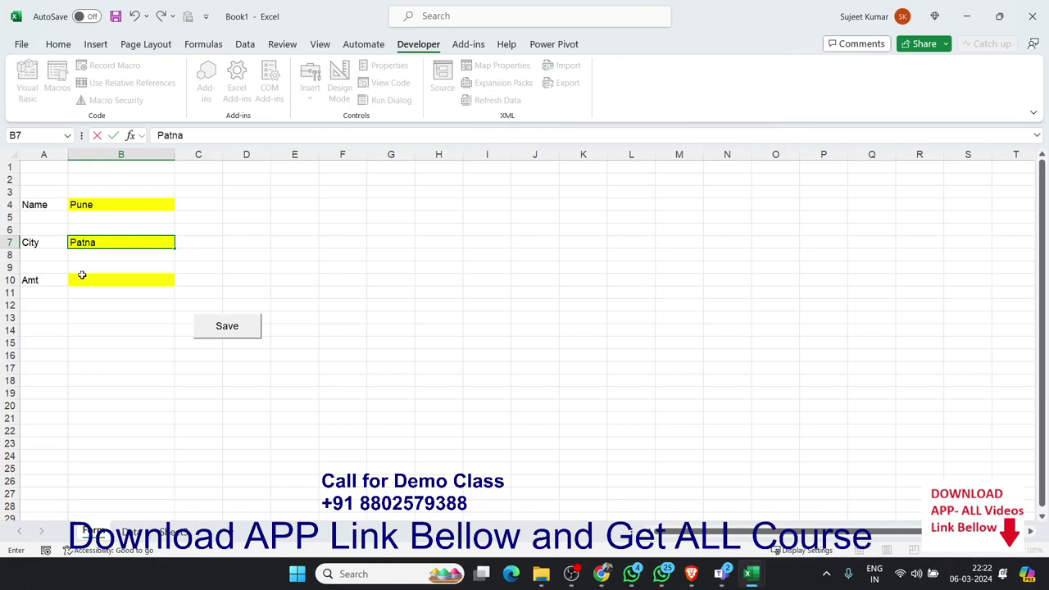
pyautogui.click(82, 278)
pyautogui.write('600')
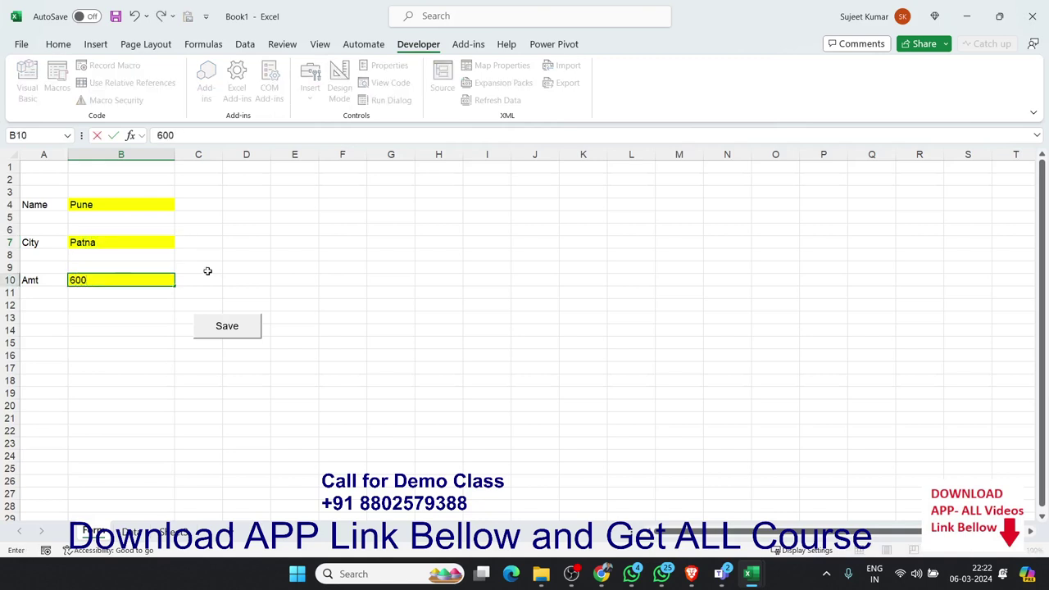
pyautogui.click(155, 332)
# Save the entry, dismiss the 'Data Have Saved' message and view the Data sheet.
pyautogui.click(206, 327)
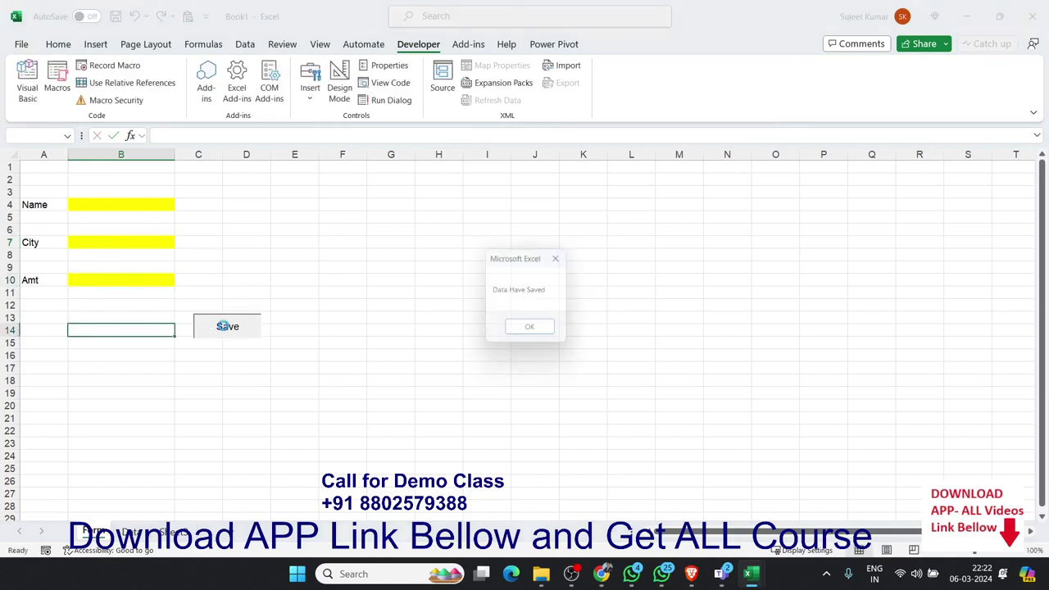
pyautogui.click(532, 331)
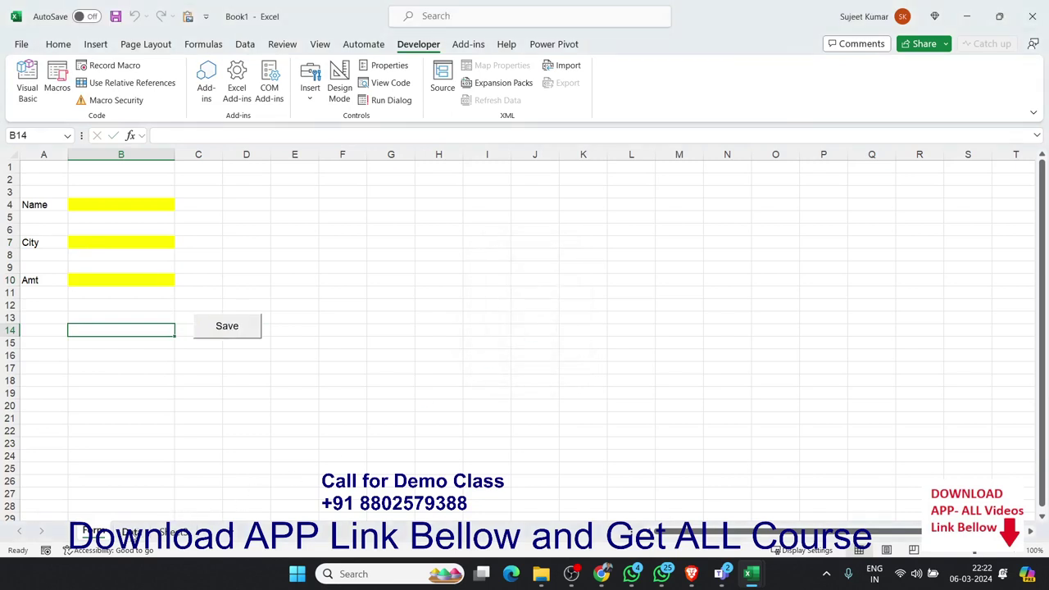
pyautogui.click(131, 532)
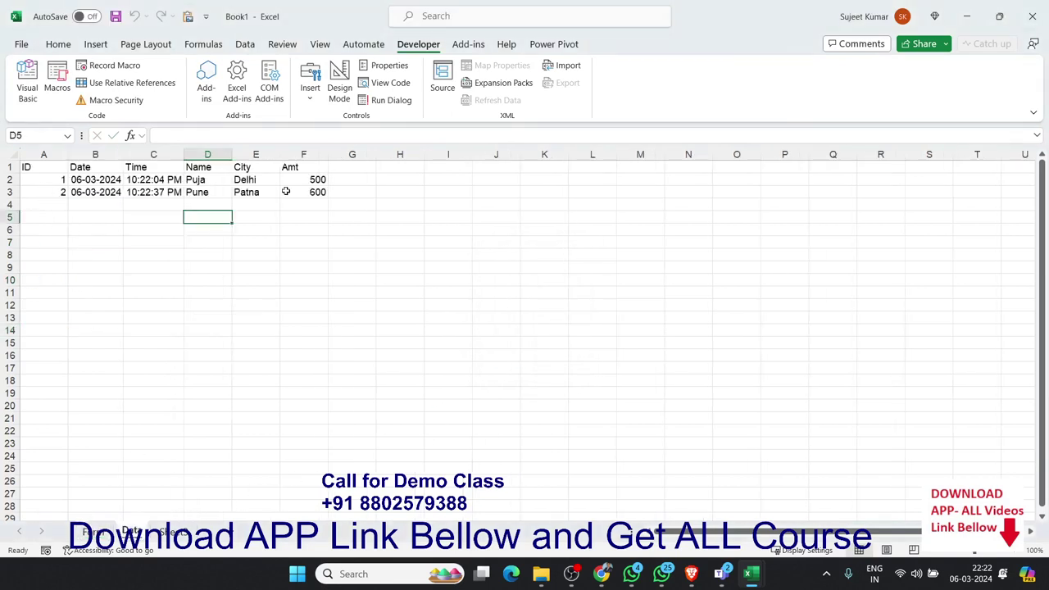
# Copy the Data sheet into a new workbook via Move or Copy with Create a copy ticked.
pyautogui.rightClick(136, 529)
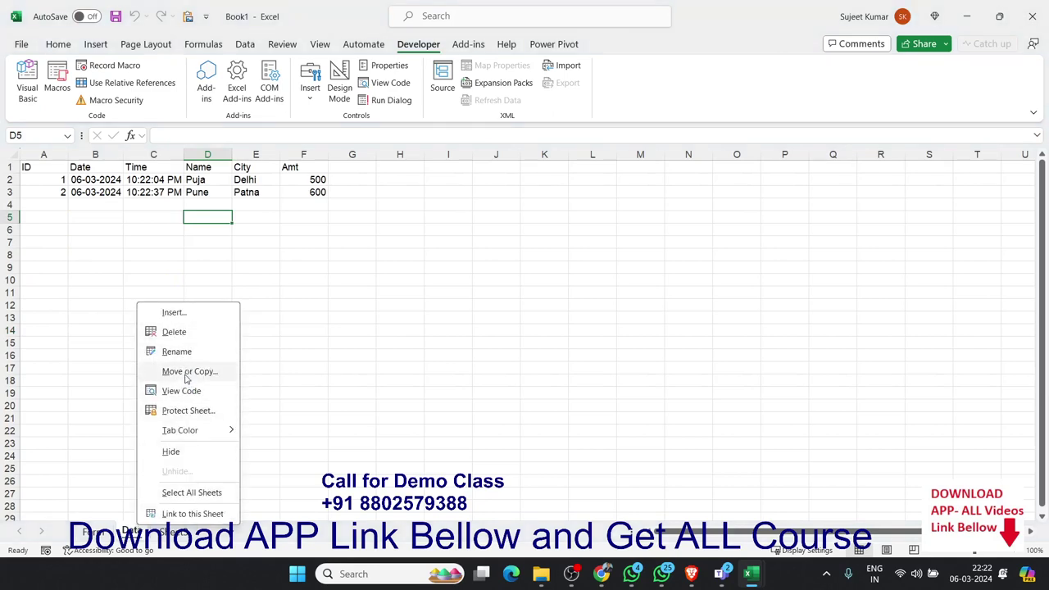
pyautogui.click(186, 373)
pyautogui.click(123, 451)
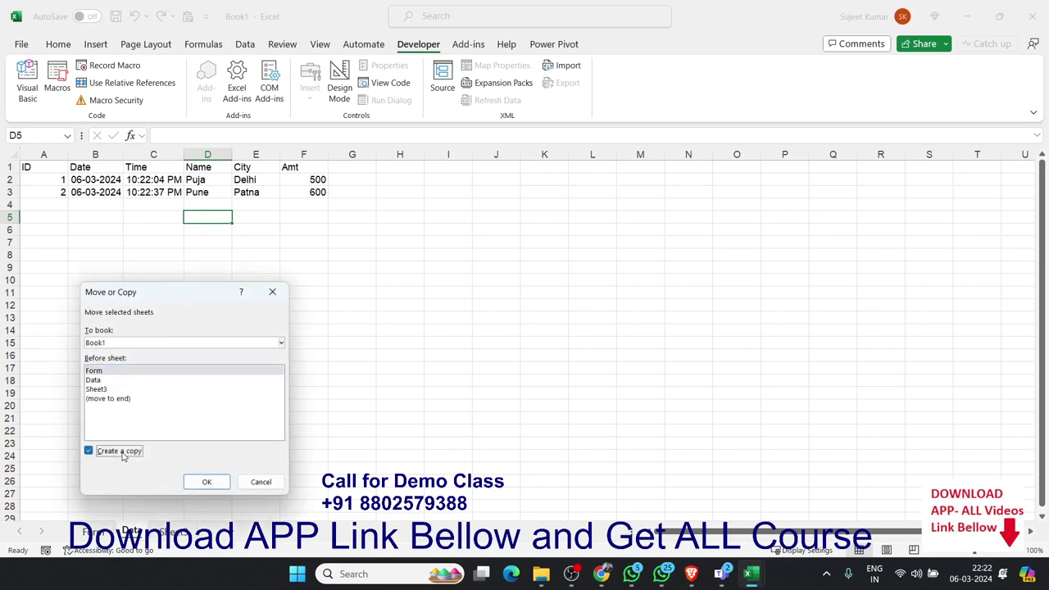
pyautogui.click(170, 343)
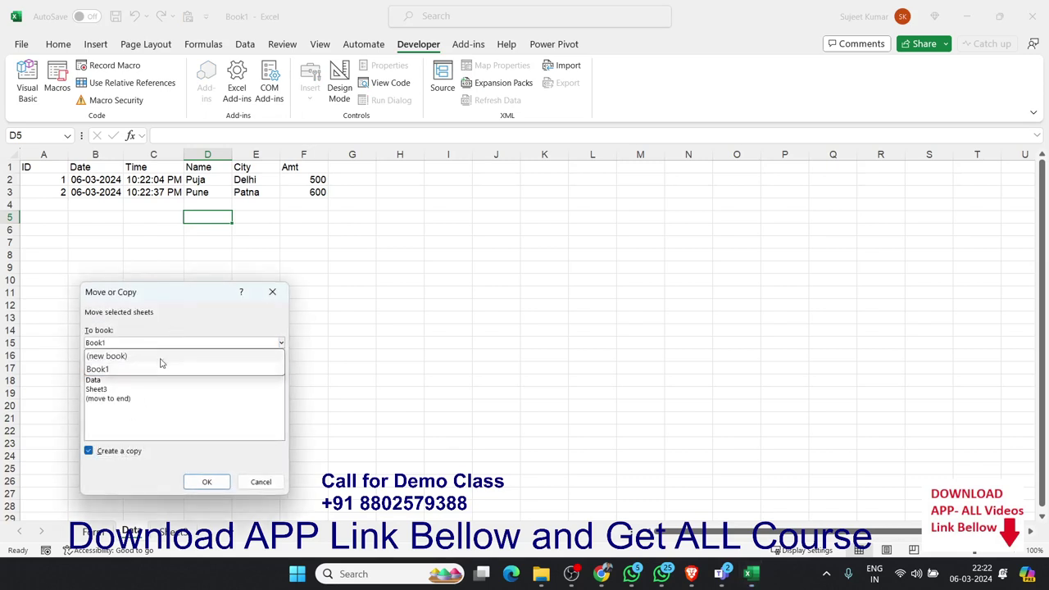
pyautogui.click(162, 358)
pyautogui.click(204, 480)
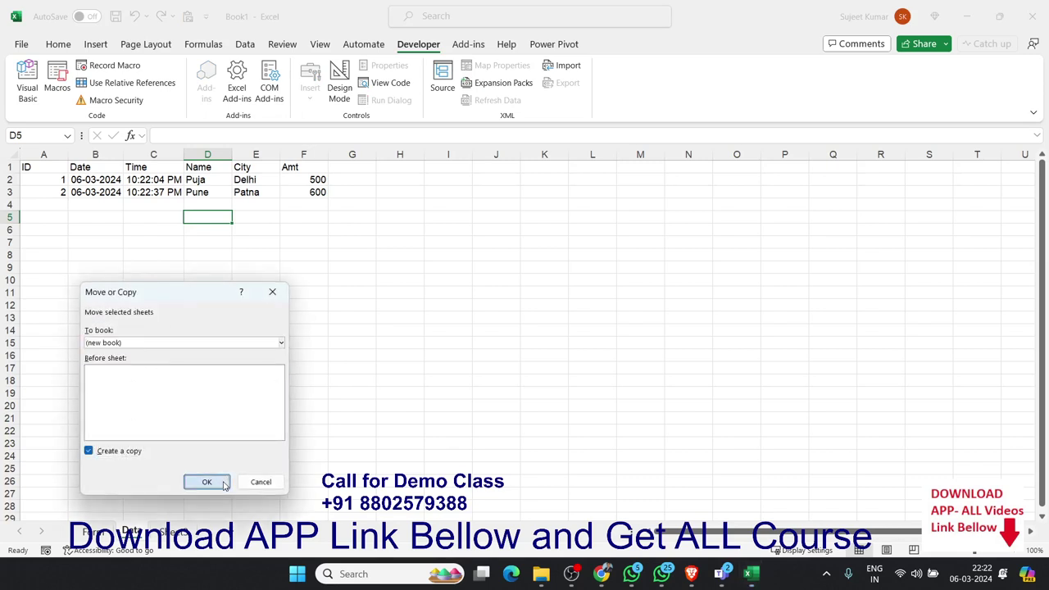
# Save the new workbook as Data in .xlsx format on the Class_Rec (E:) drive.
pyautogui.click(203, 253)
pyautogui.hotkey('ctrl', 's')
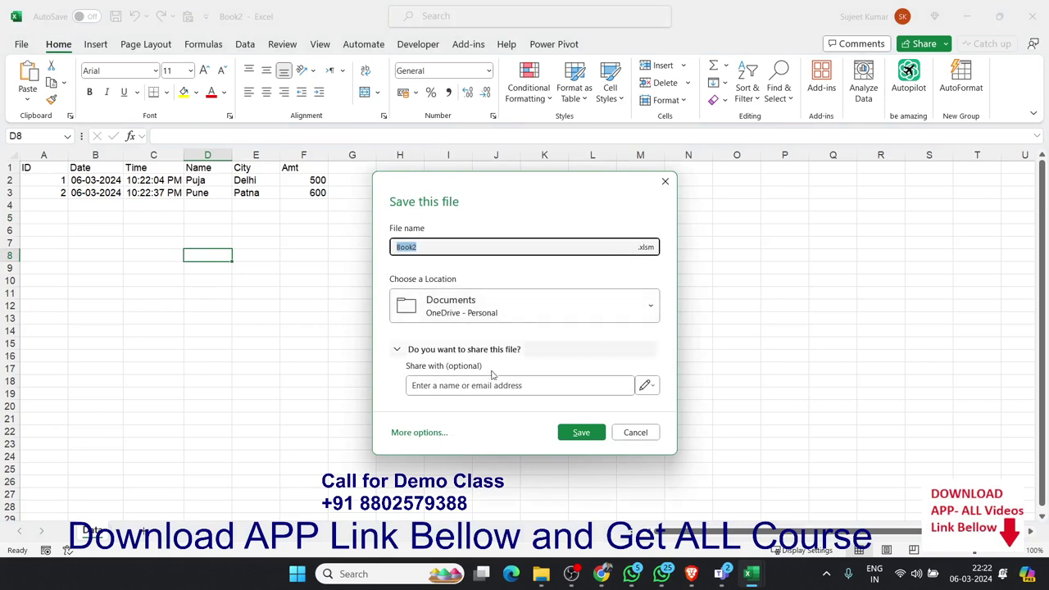
pyautogui.click(648, 247)
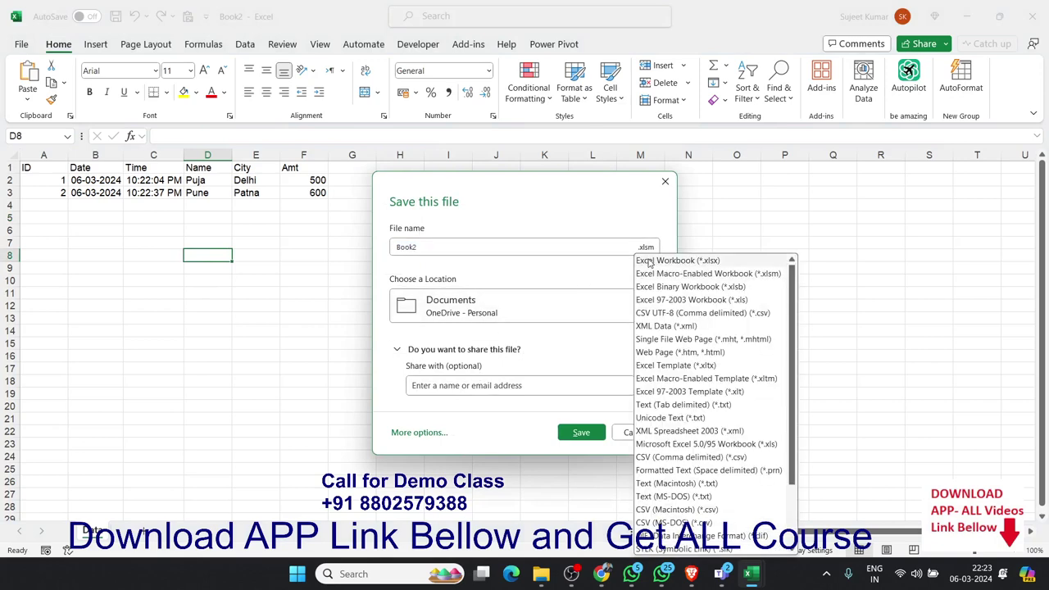
pyautogui.click(648, 262)
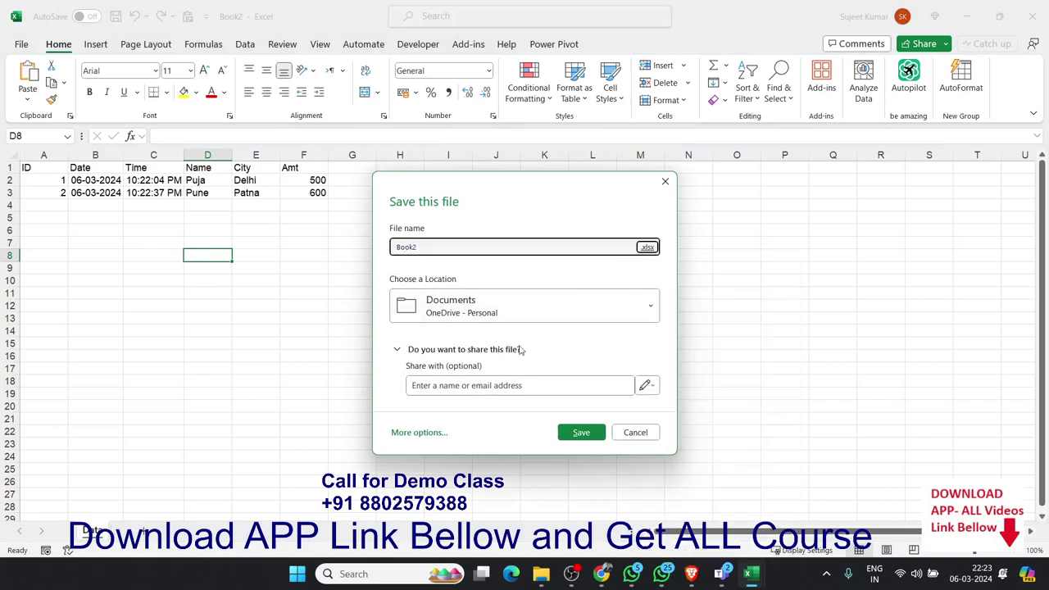
pyautogui.click(420, 433)
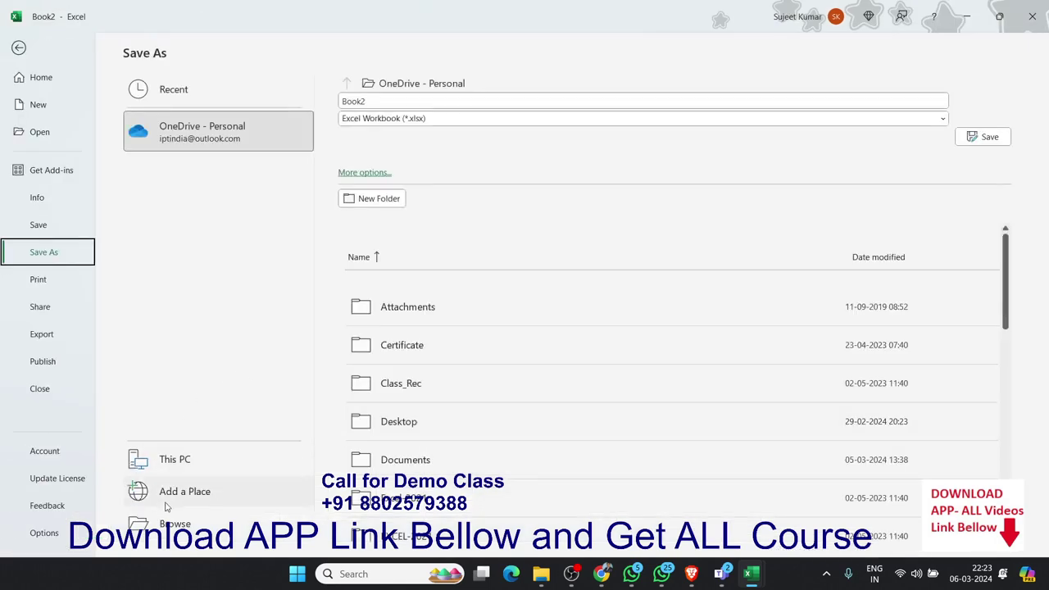
pyautogui.click(172, 523)
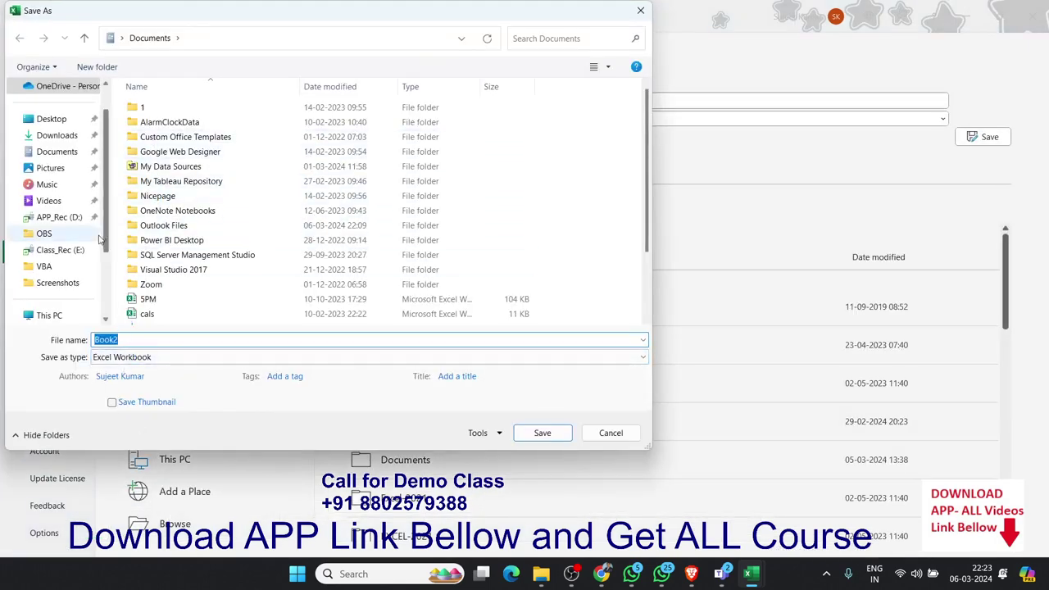
pyautogui.click(70, 254)
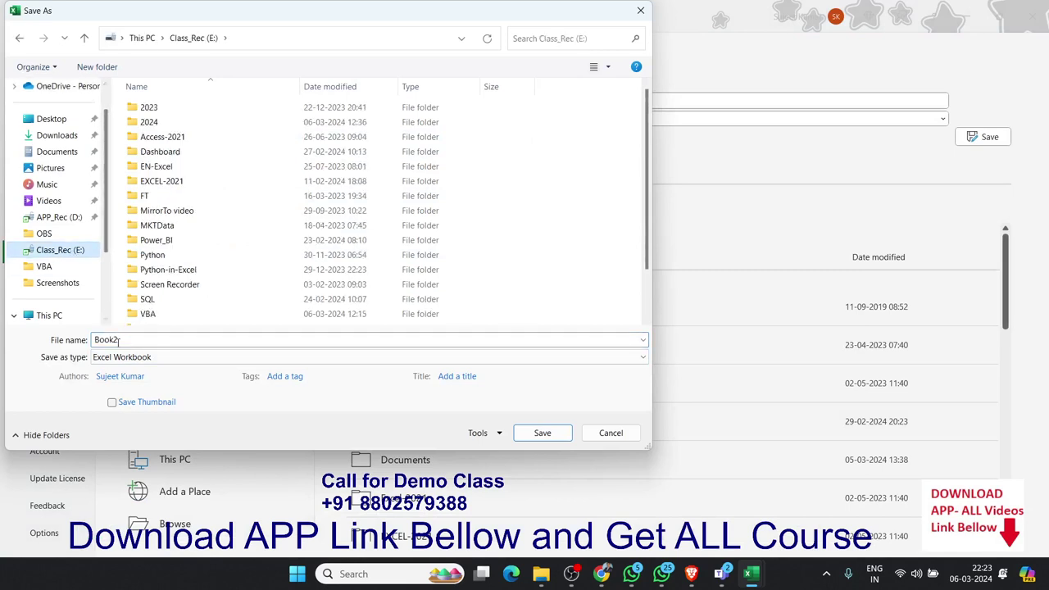
pyautogui.write('DAta')
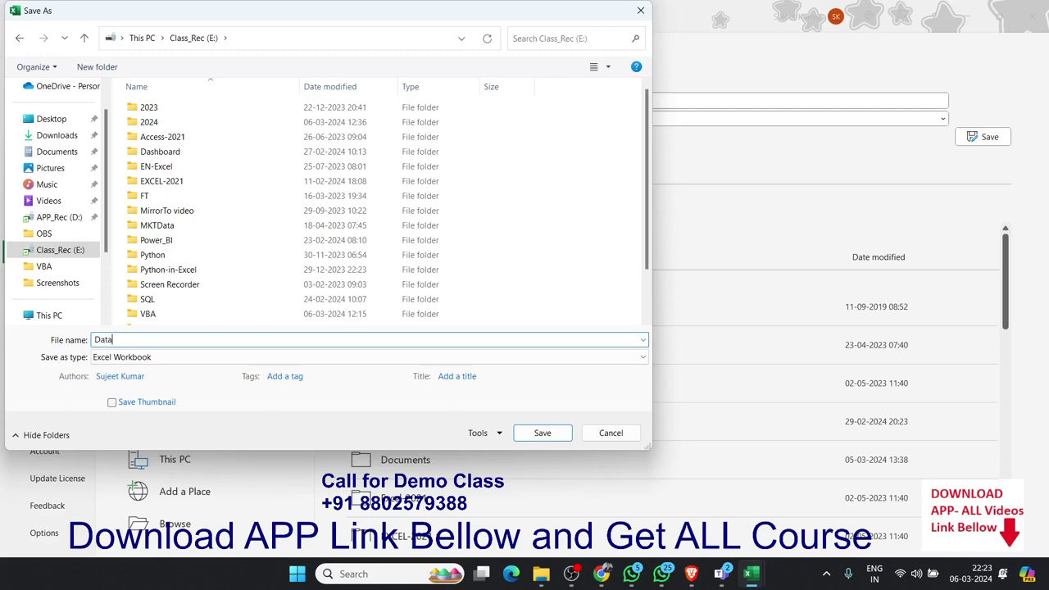
pyautogui.click(544, 433)
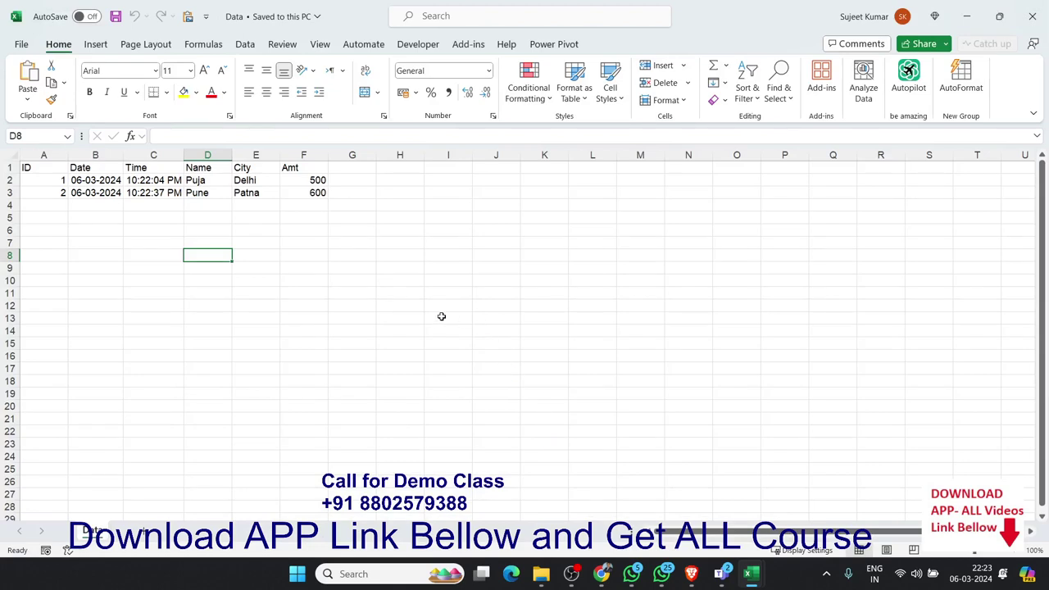
pyautogui.click(440, 319)
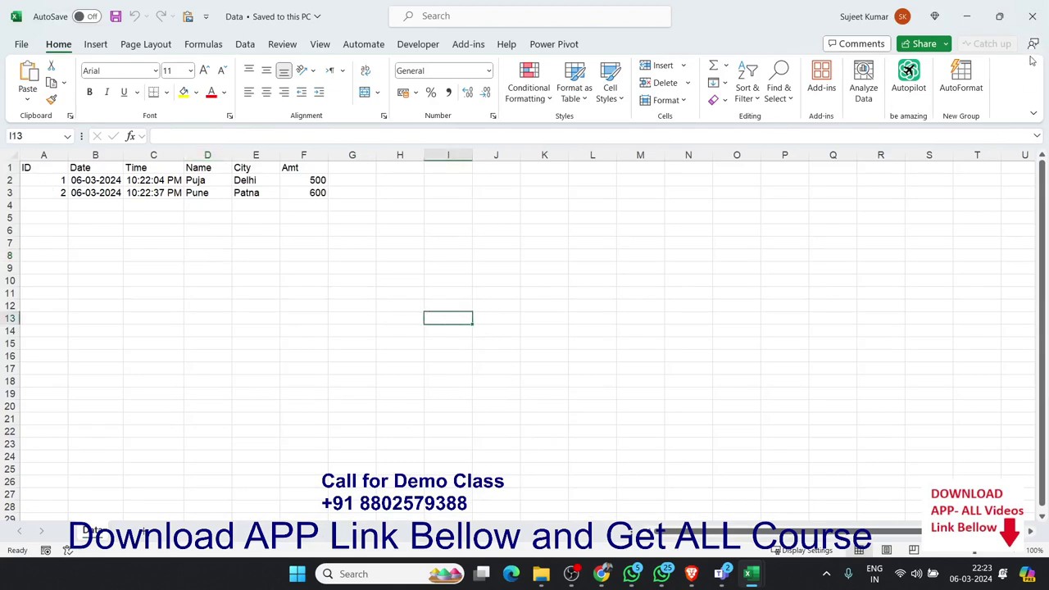
pyautogui.click(1032, 15)
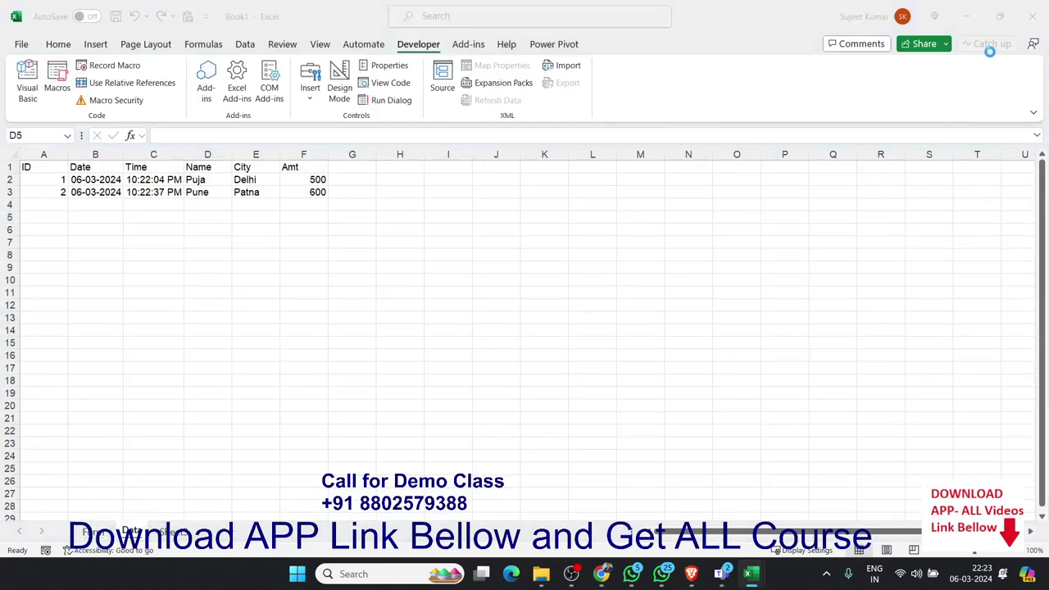
pyautogui.click(103, 533)
pyautogui.click(331, 356)
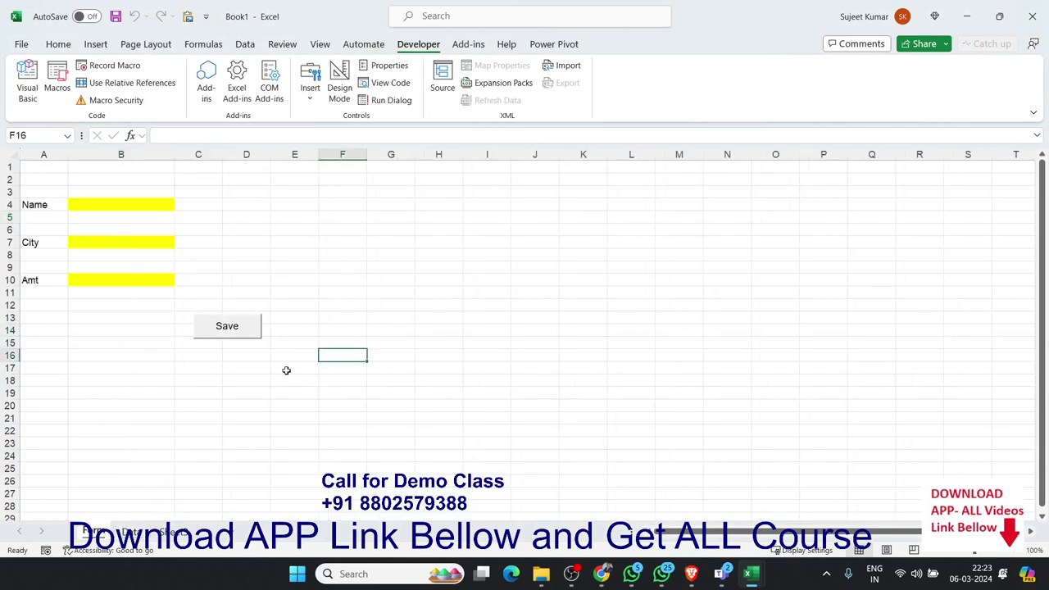
pyautogui.click(341, 334)
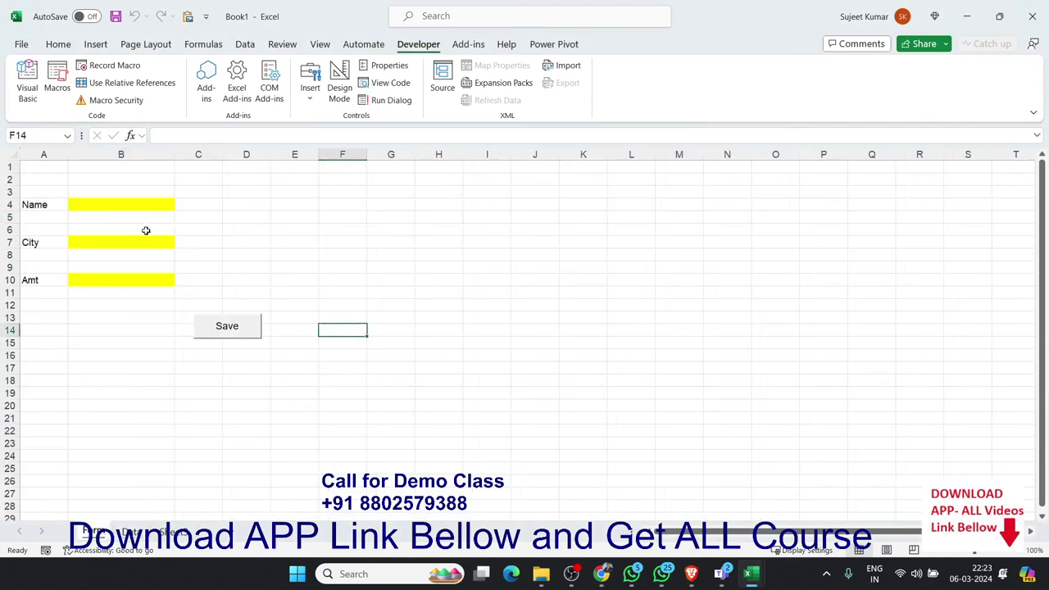
pyautogui.click(129, 208)
pyautogui.click(127, 241)
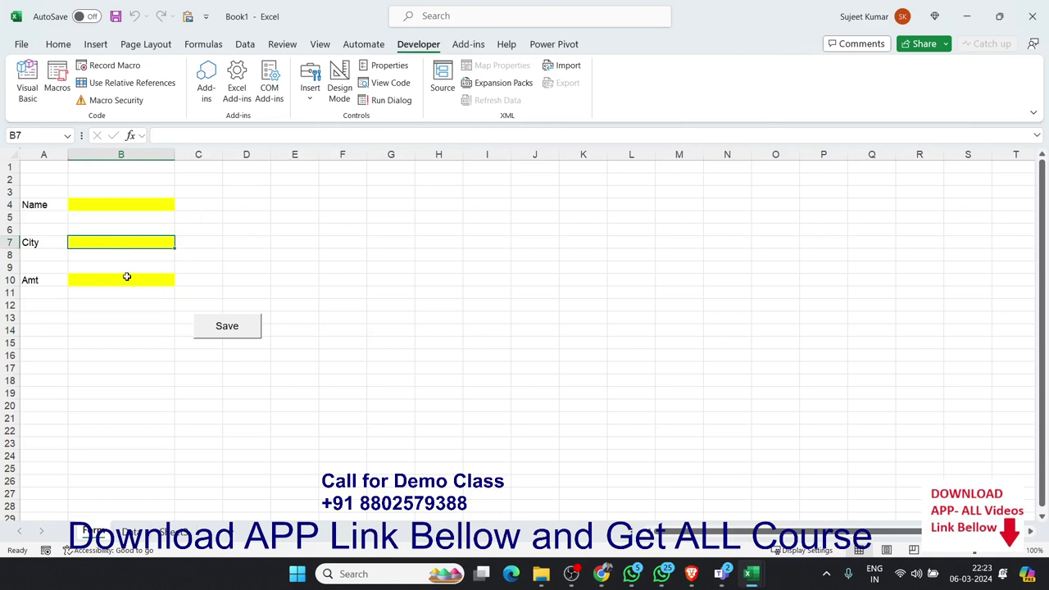
pyautogui.click(127, 278)
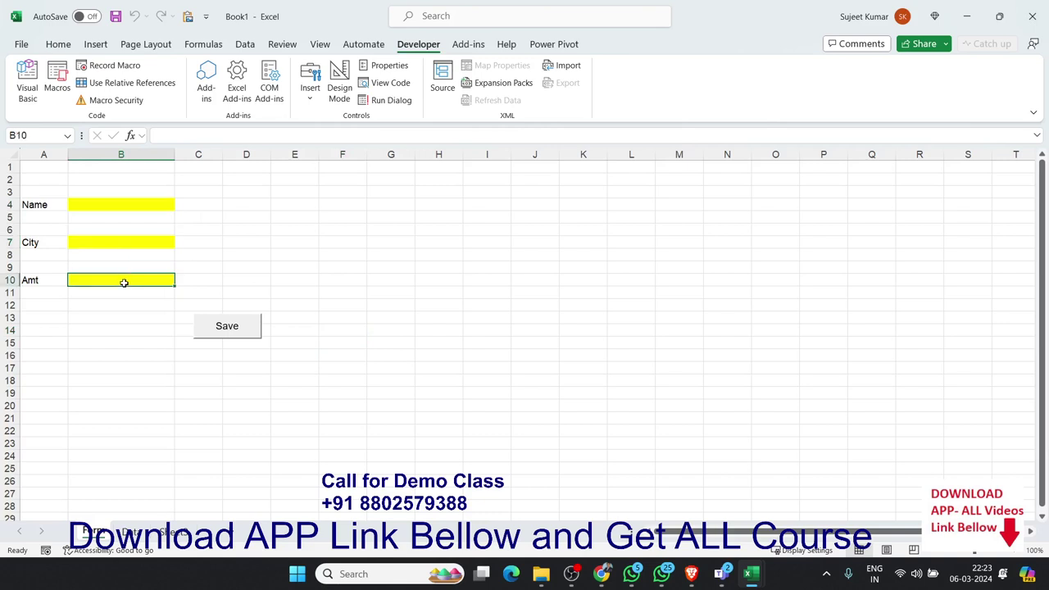
pyautogui.hotkey('ctrl', 's')
pyautogui.click(421, 433)
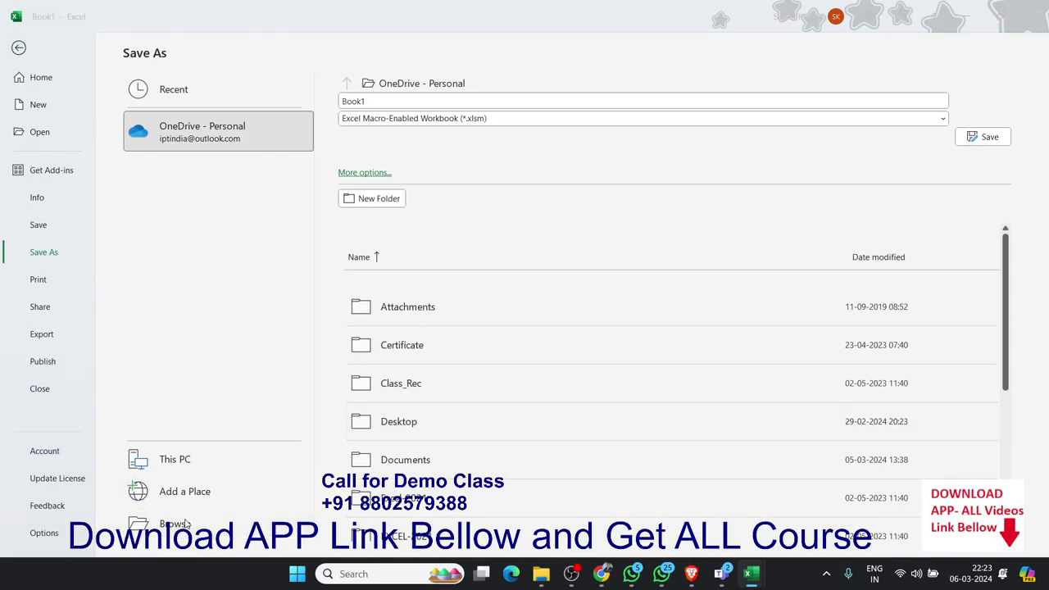
pyautogui.click(187, 525)
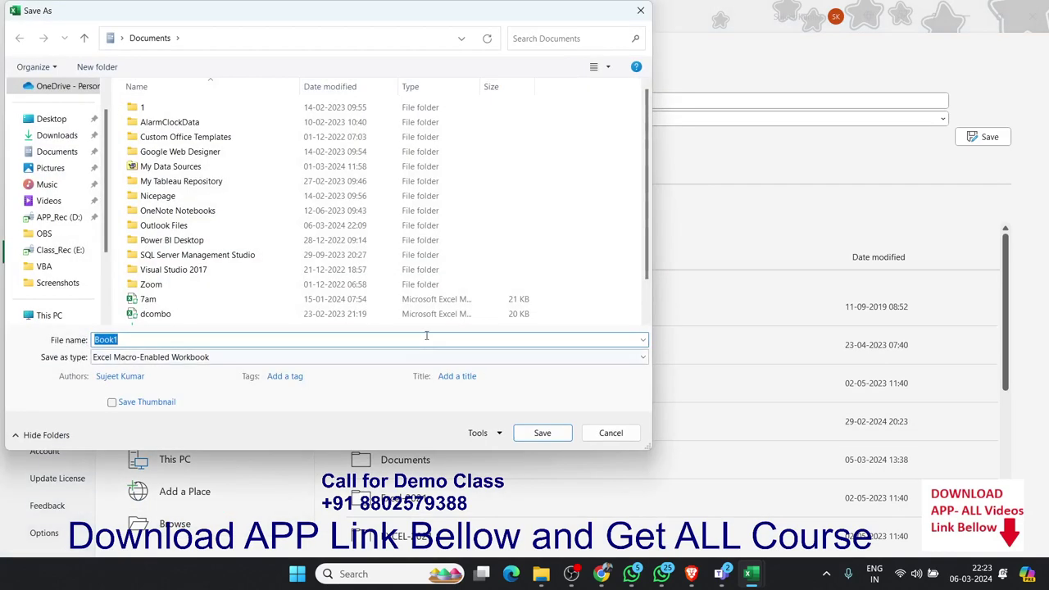
pyautogui.click(59, 217)
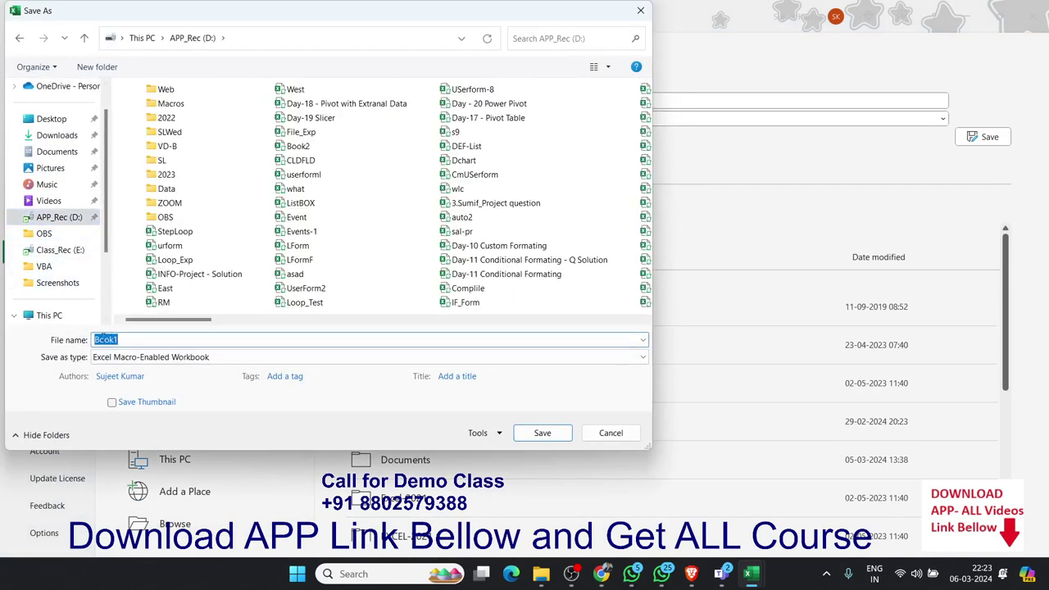
pyautogui.write('Form')
pyautogui.click(545, 436)
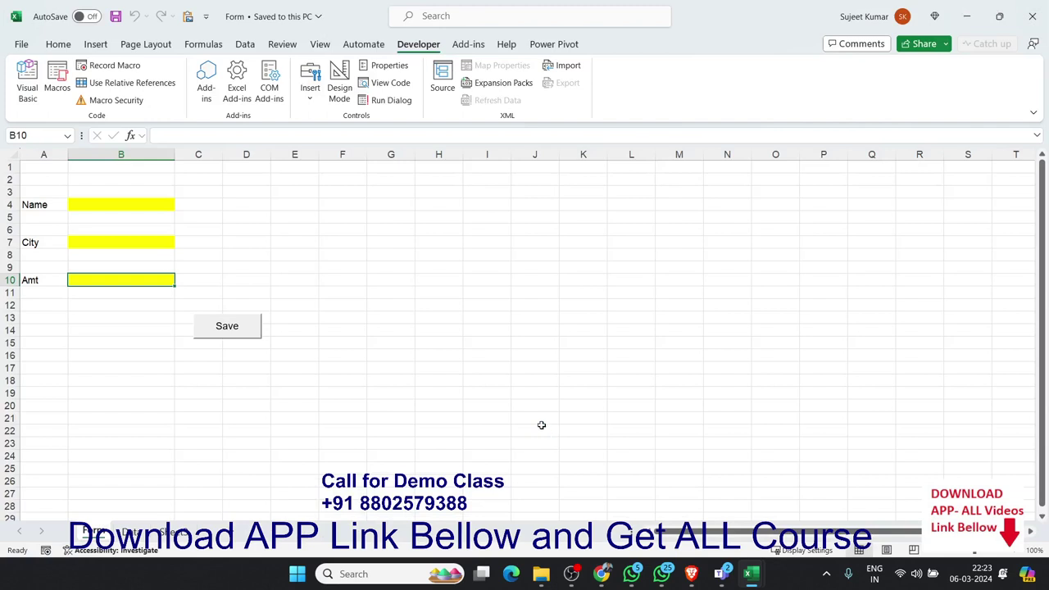
pyautogui.click(502, 366)
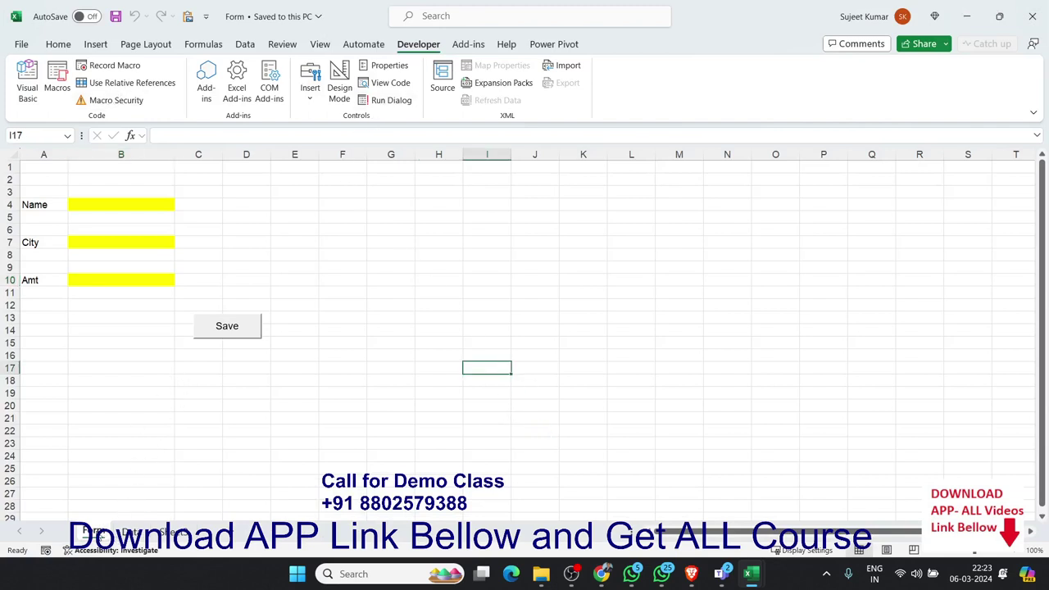
pyautogui.click(132, 532)
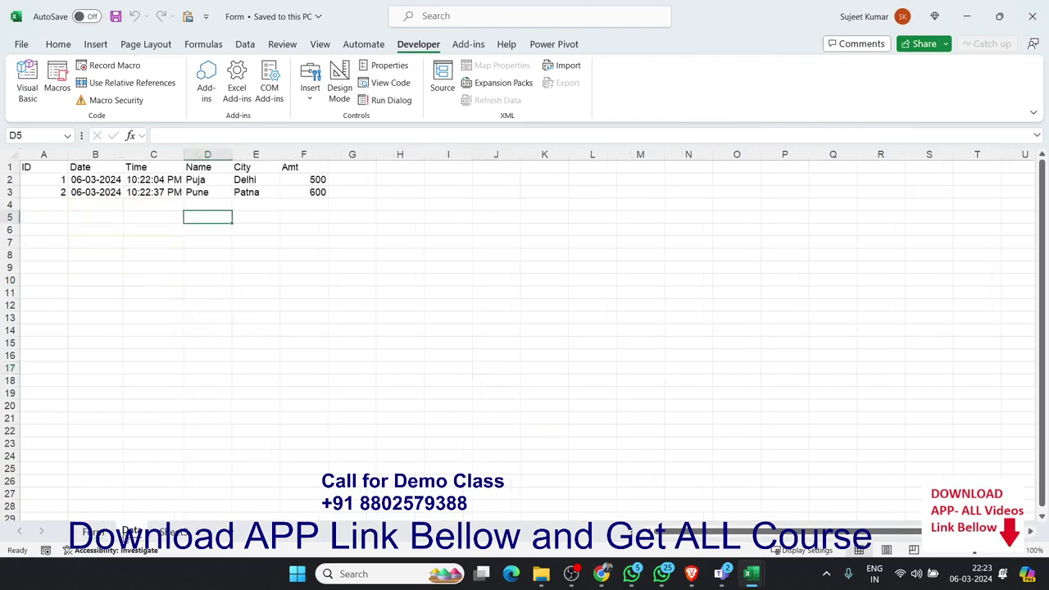
pyautogui.click(98, 532)
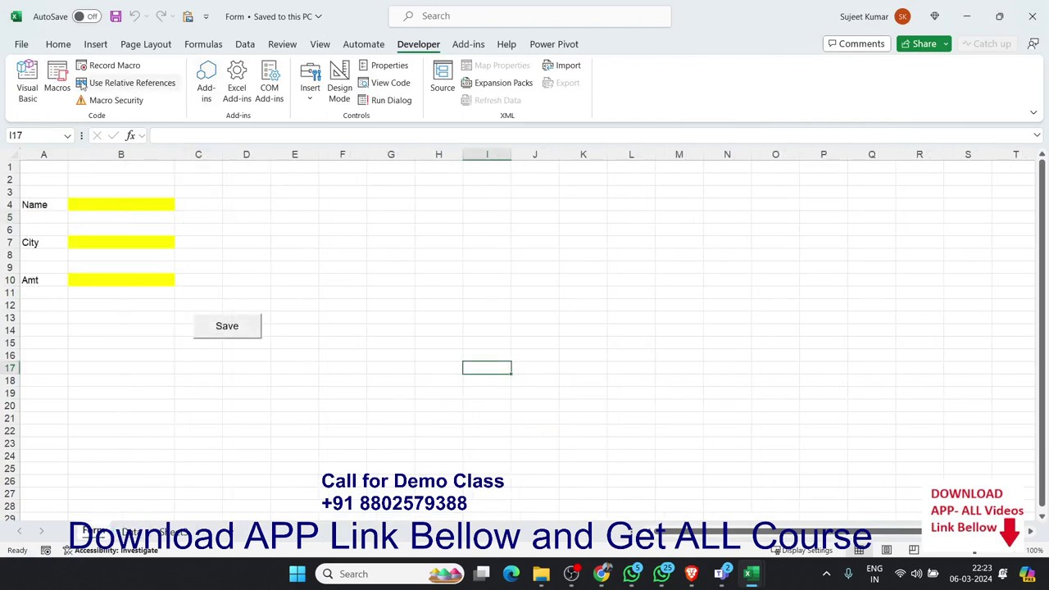
# Below send, start a send_f macro whose first line is Workbooks.Open "E:\data.xlsx".
pyautogui.click(30, 86)
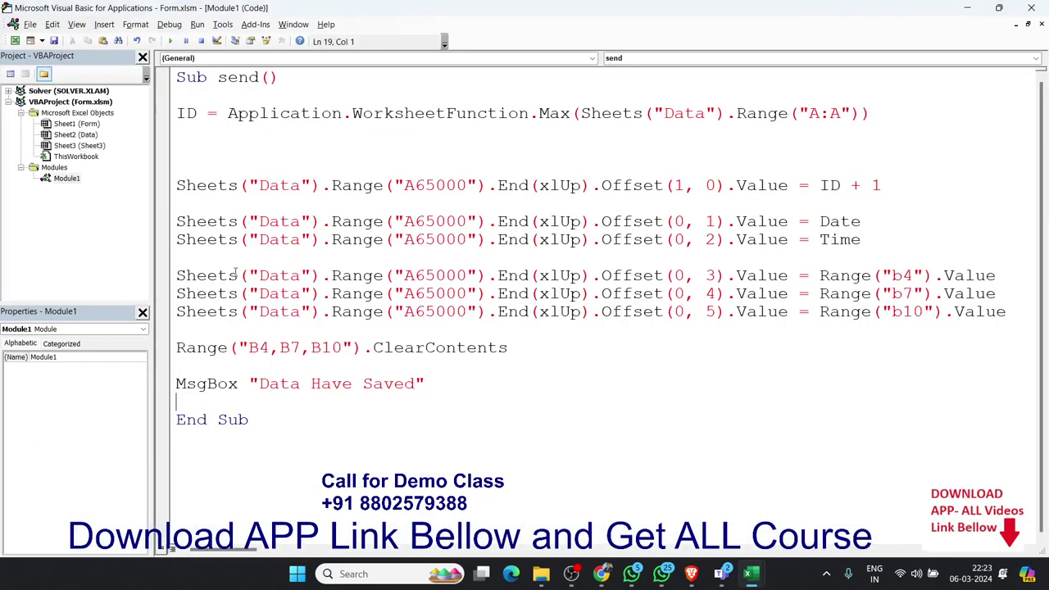
pyautogui.click(291, 441)
pyautogui.press('Return')
pyautogui.write('sub ')
pyautogui.write('send')
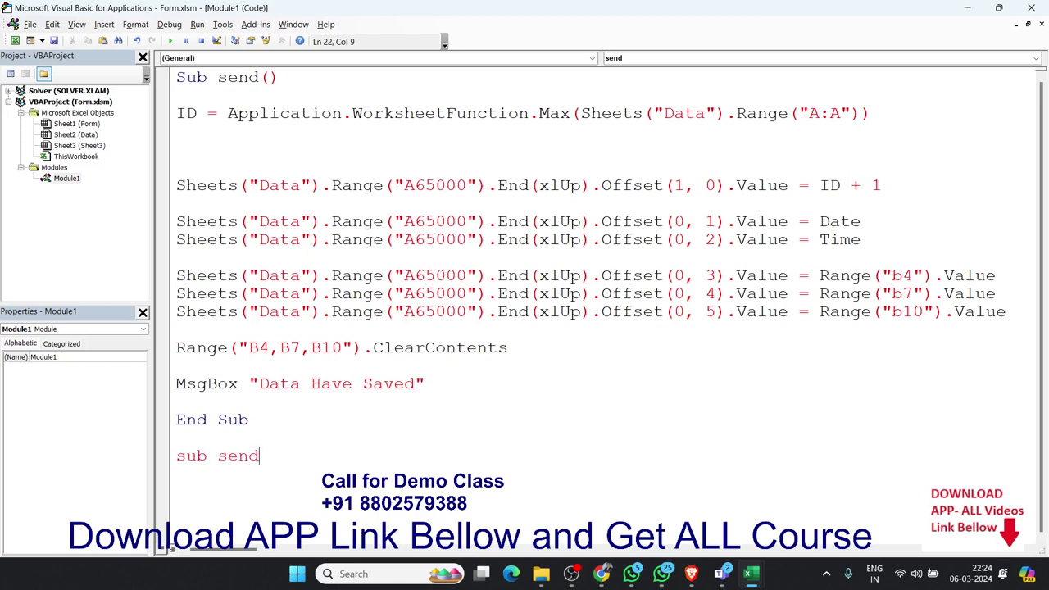
pyautogui.write('_f()')
pyautogui.press('Return')
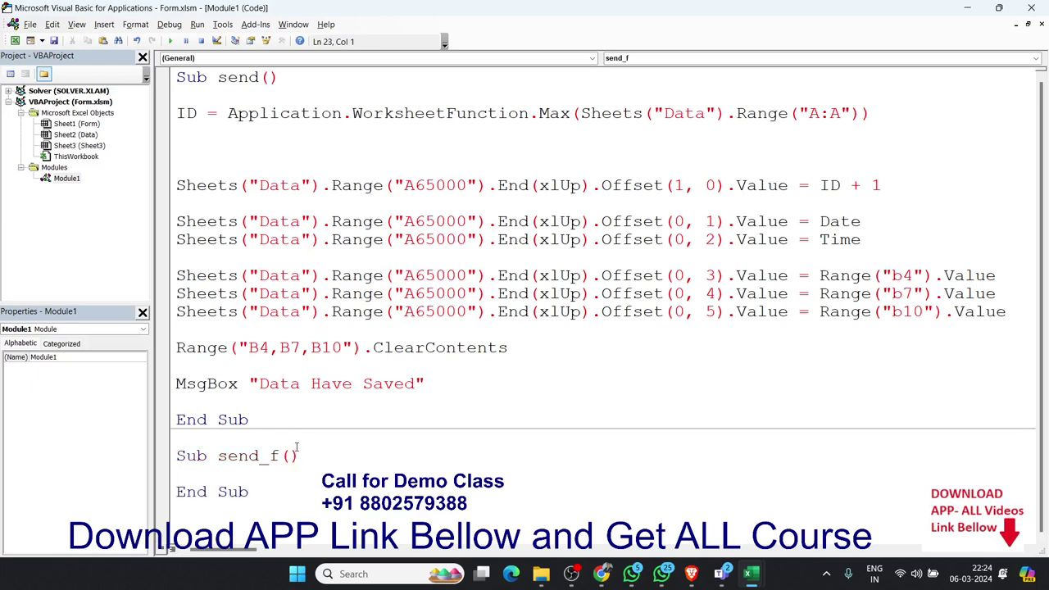
pyautogui.press('Return')
pyautogui.press('Return')
pyautogui.press('Return')
pyautogui.press('Return')
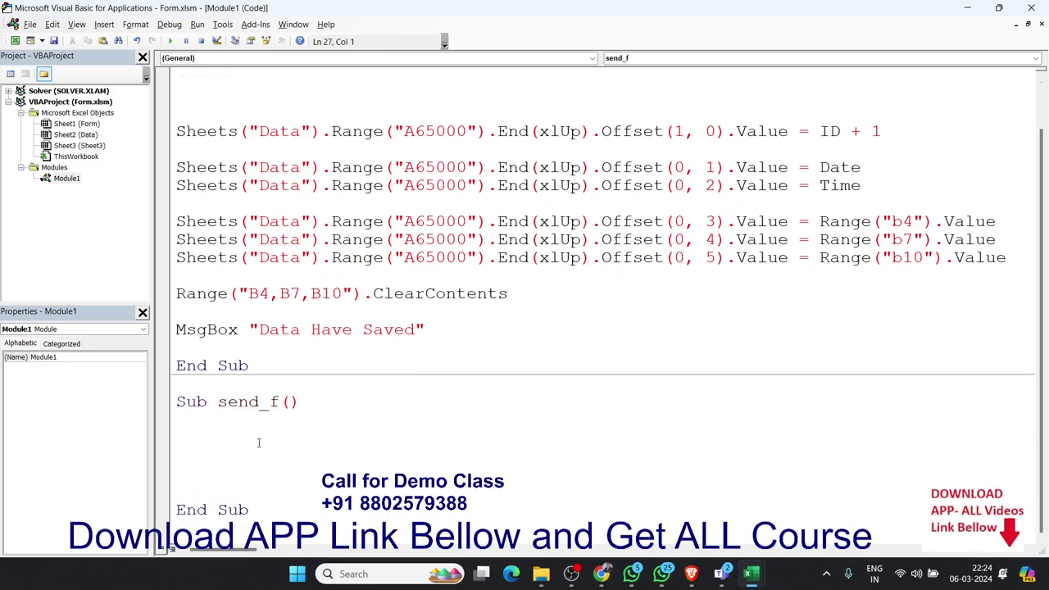
pyautogui.scroll(1, 244, 424)
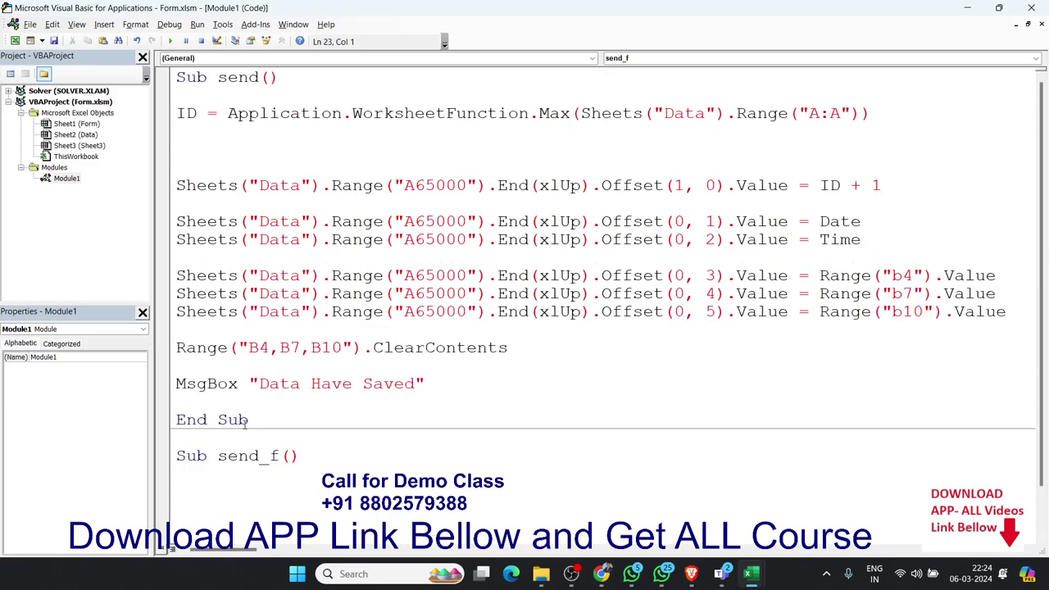
pyautogui.scroll(-1, 245, 423)
pyautogui.scroll(1, 246, 419)
pyautogui.scroll(-1, 250, 414)
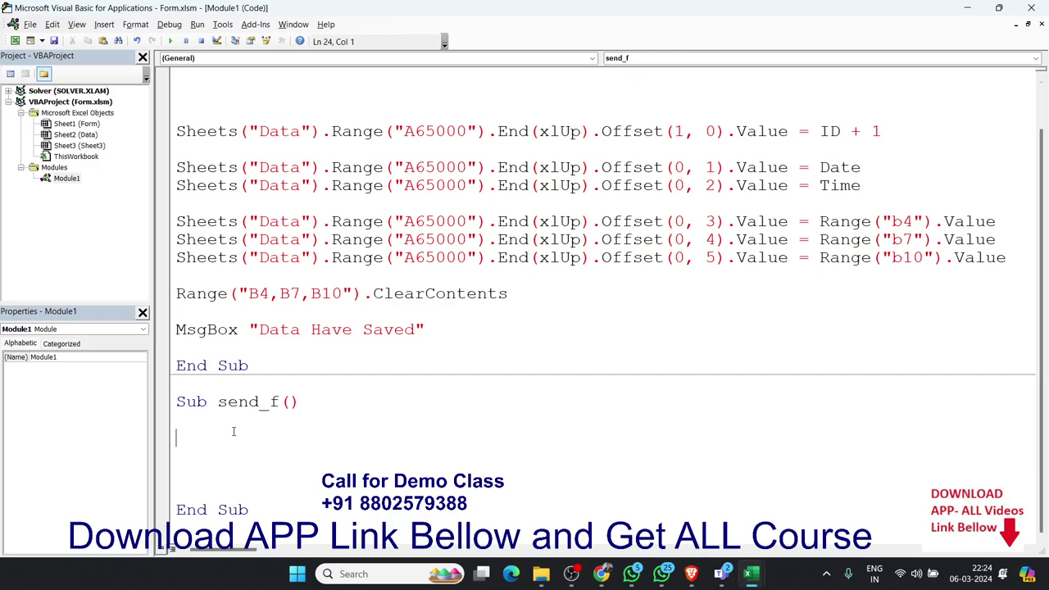
pyautogui.write('workb')
pyautogui.write('ooks')
pyautogui.write('.op')
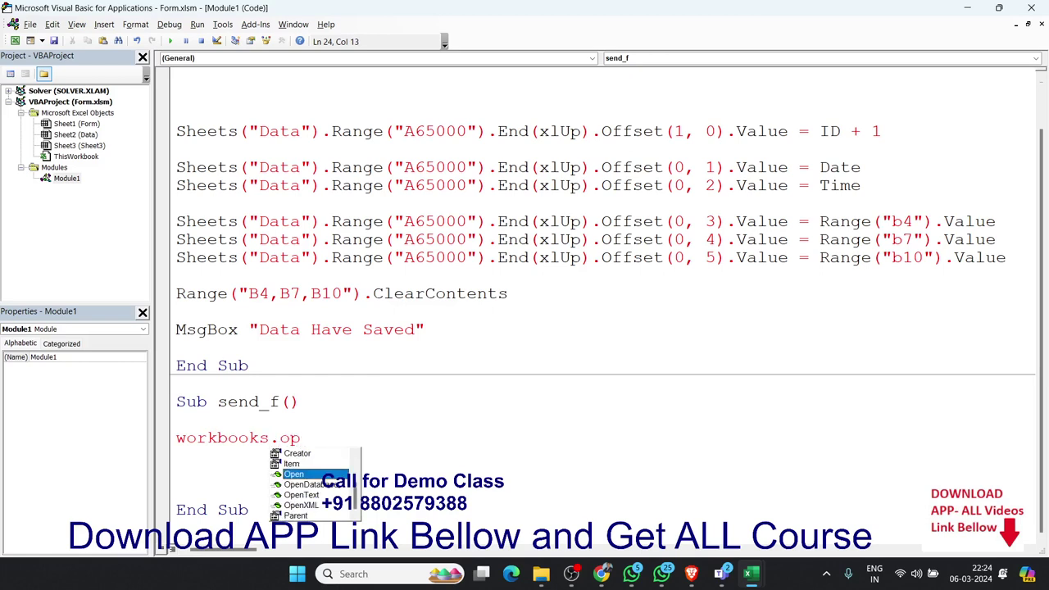
pyautogui.write(' "')
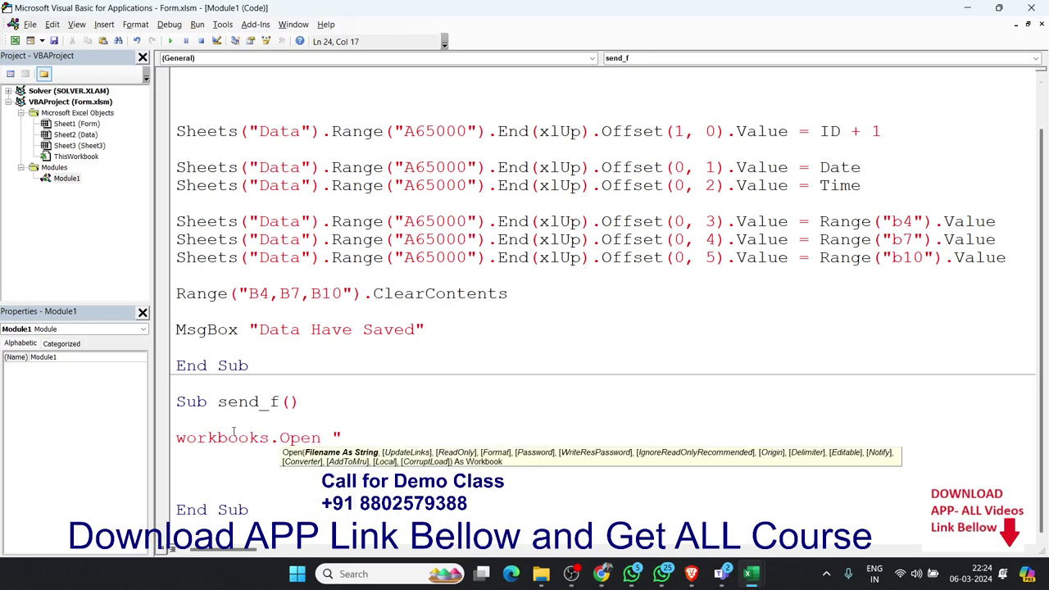
pyautogui.write('E:')
pyautogui.write('\\data')
pyautogui.write('.xls')
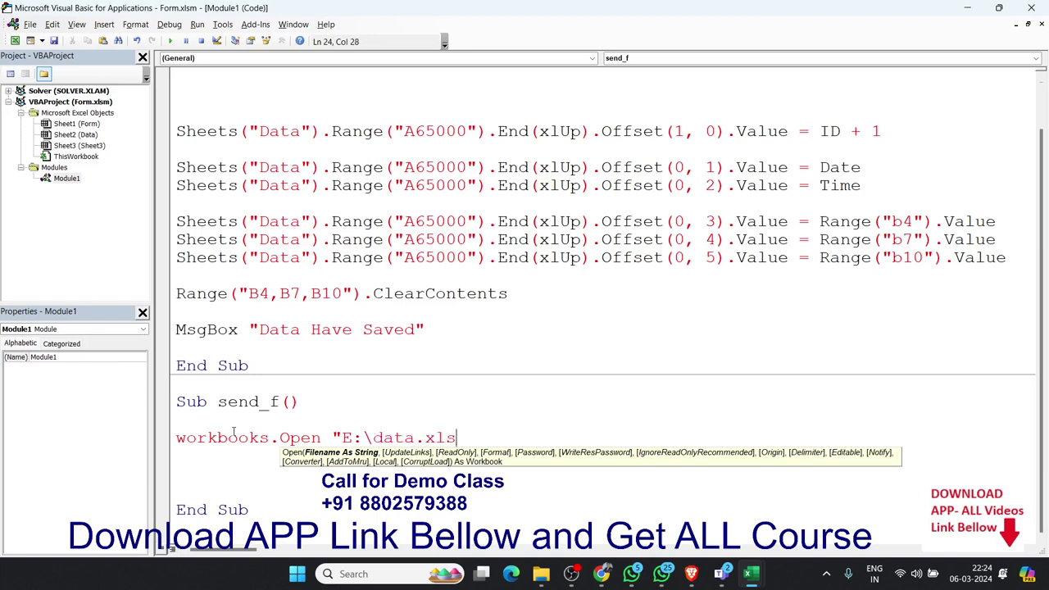
pyautogui.write('x"')
pyautogui.press('Return')
# Copy send's ID = ...Max calculation line into send_f below the Workbooks.Open line.
pyautogui.scroll(1, 358, 367)
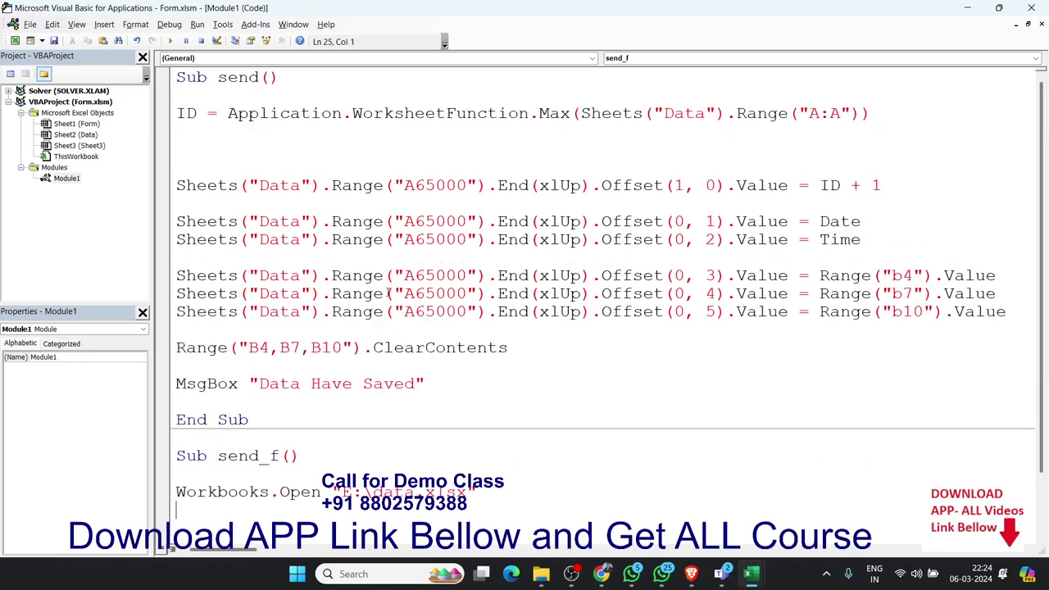
pyautogui.moveTo(874, 115); pyautogui.dragTo(177, 118)
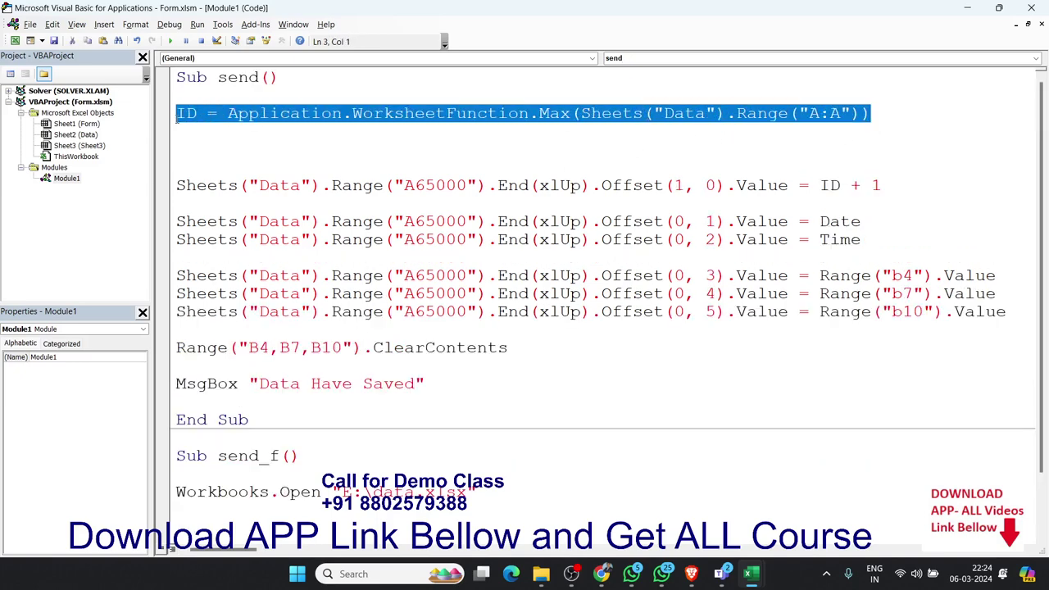
pyautogui.hotkey('ctrl', 'c')
pyautogui.click(187, 509)
pyautogui.hotkey('ctrl', 'v')
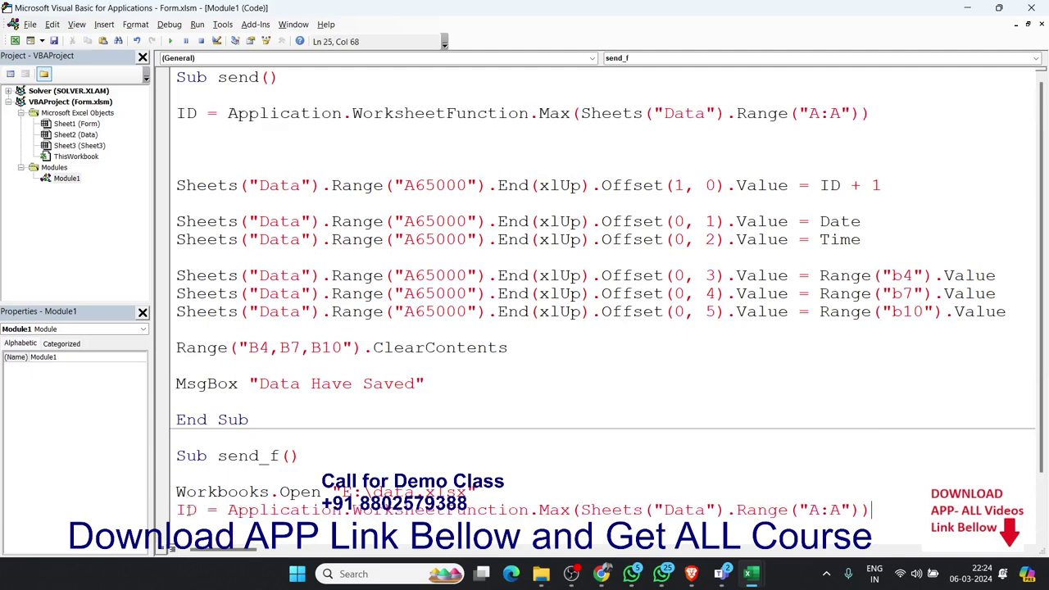
pyautogui.scroll(-1, 574, 328)
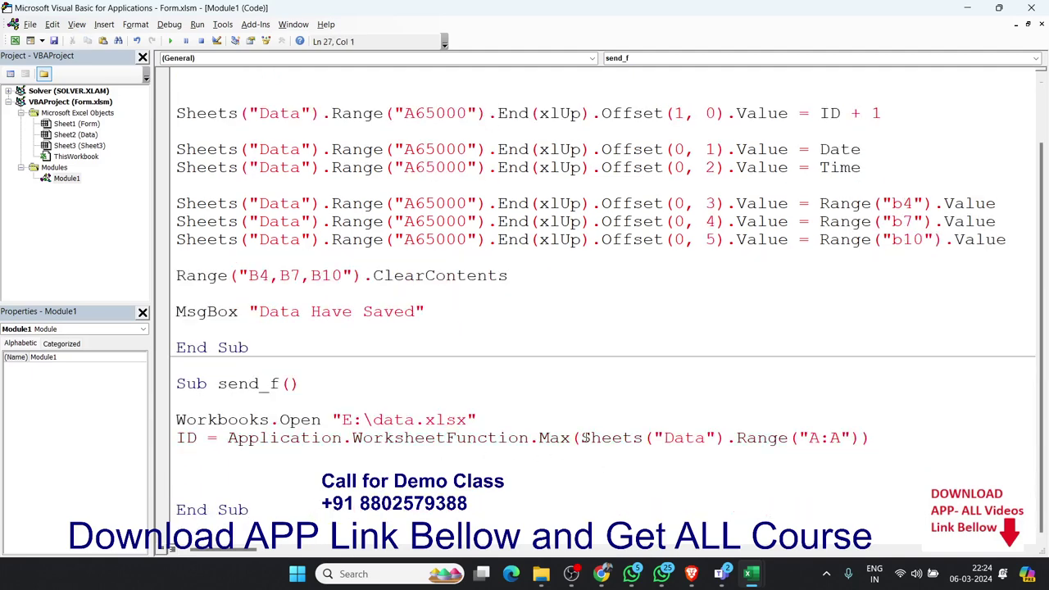
# Insert Workbooks("Data.xlsx"). before Sheets("Data") in send_f's ID calculation line.
pyautogui.click(584, 439)
pyautogui.write('work')
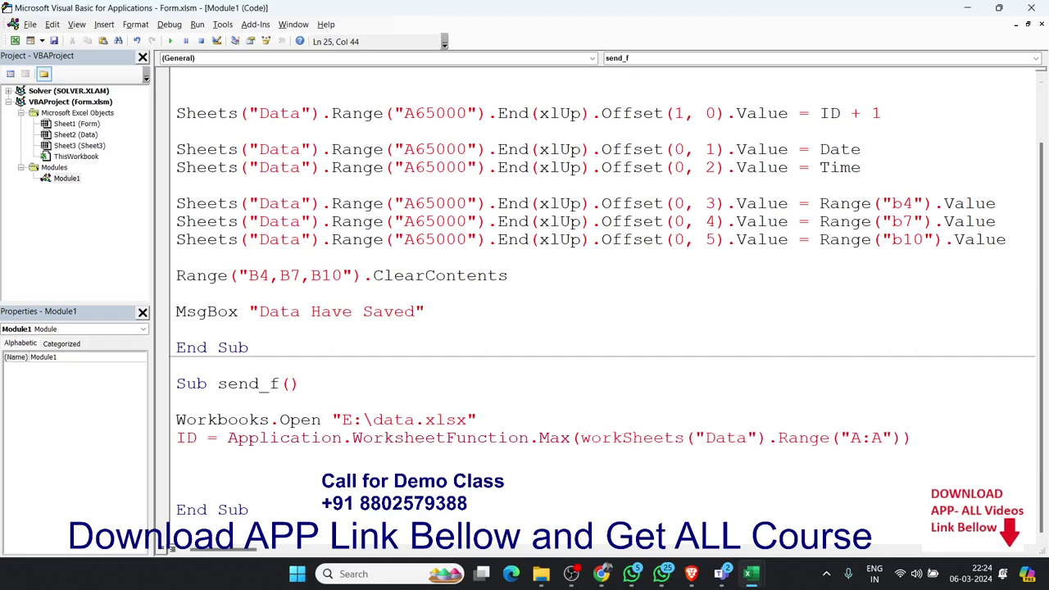
pyautogui.write('book')
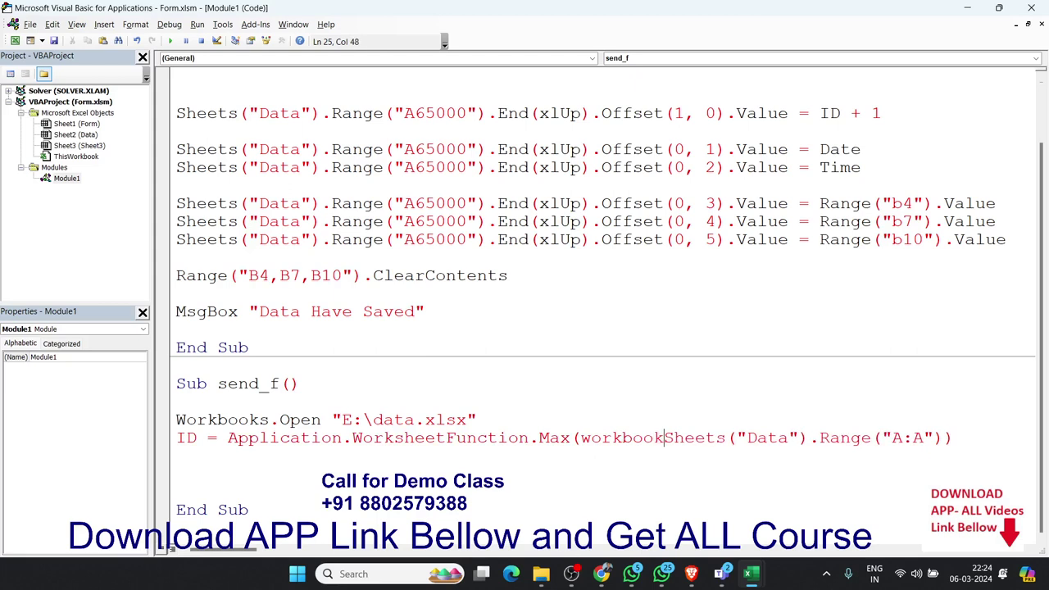
pyautogui.write('s(')
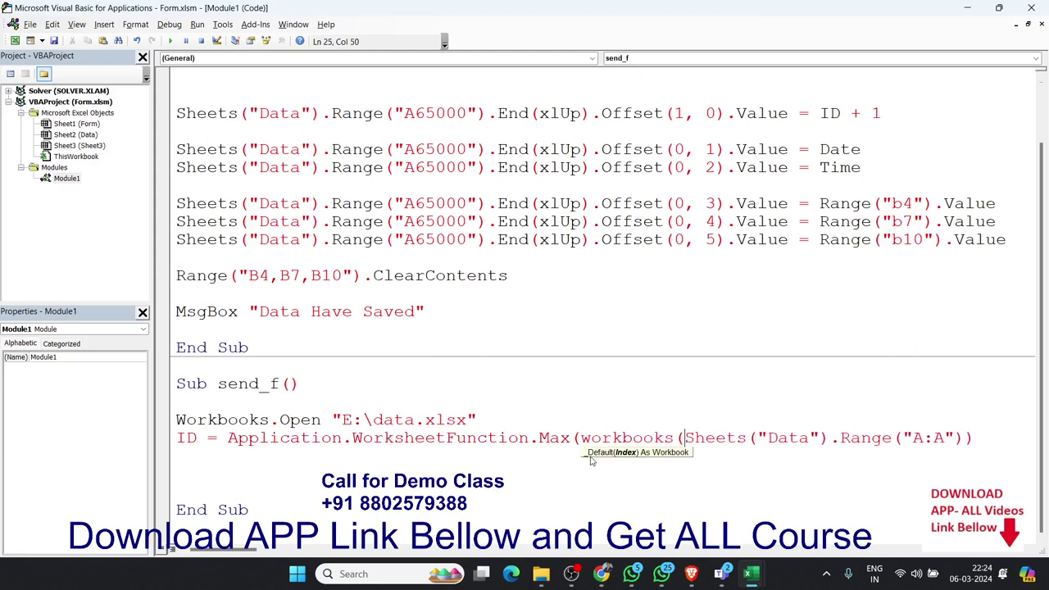
pyautogui.write('"')
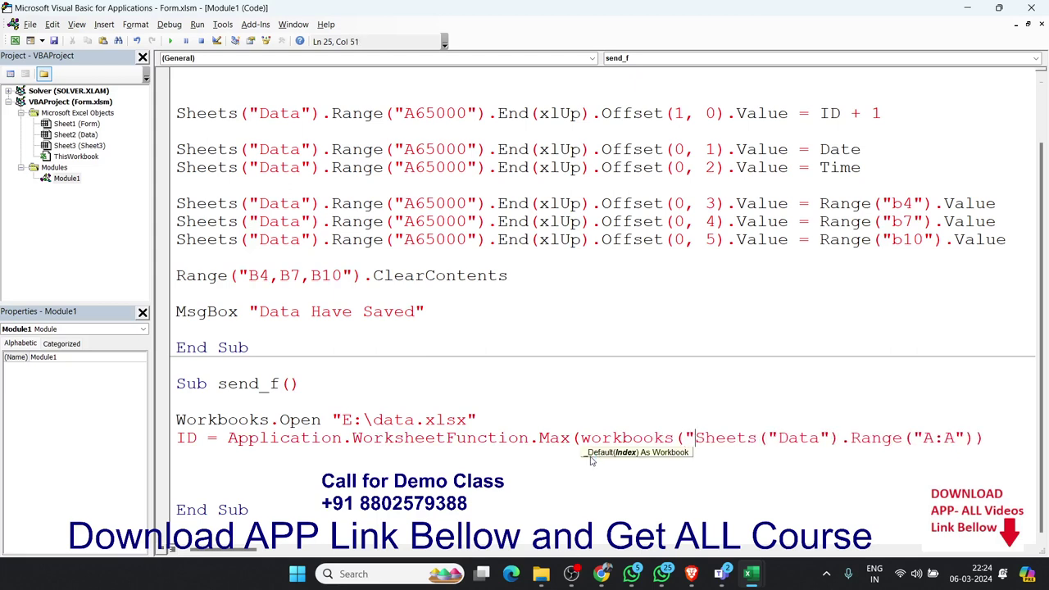
pyautogui.write('Data.')
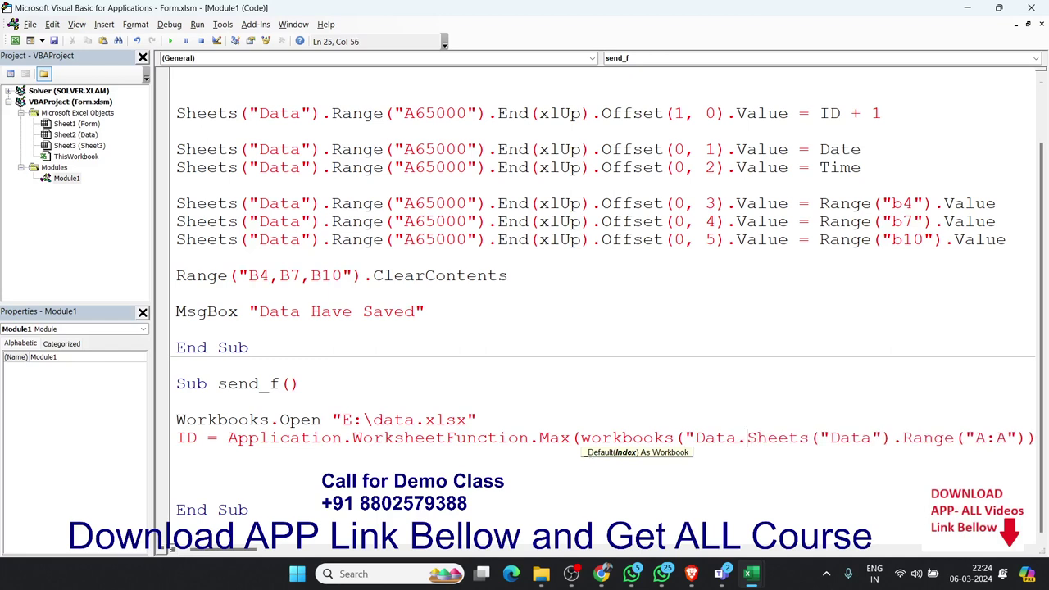
pyautogui.write('xlsx')
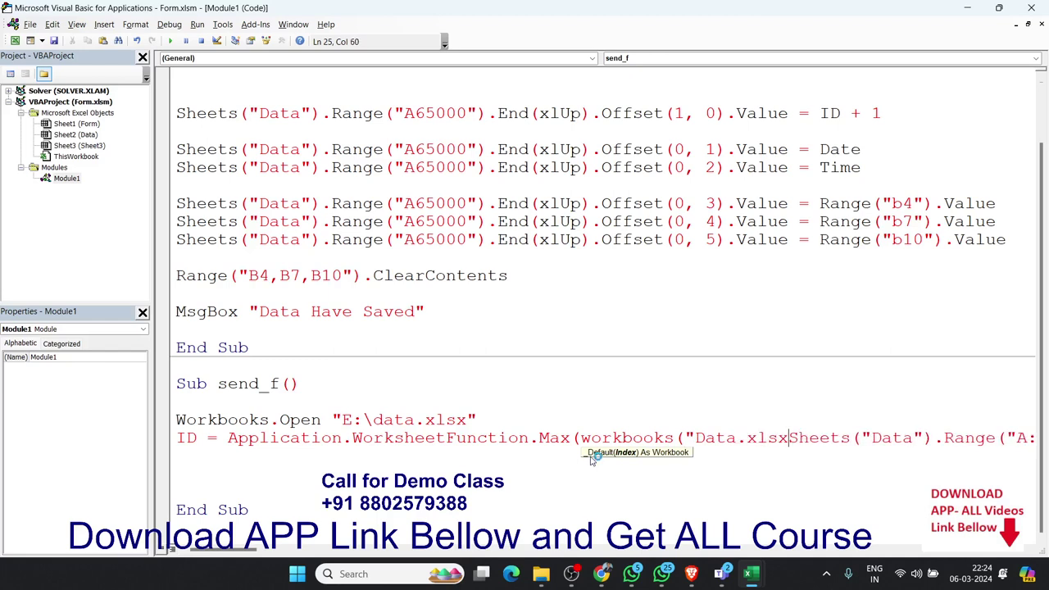
pyautogui.write('").')
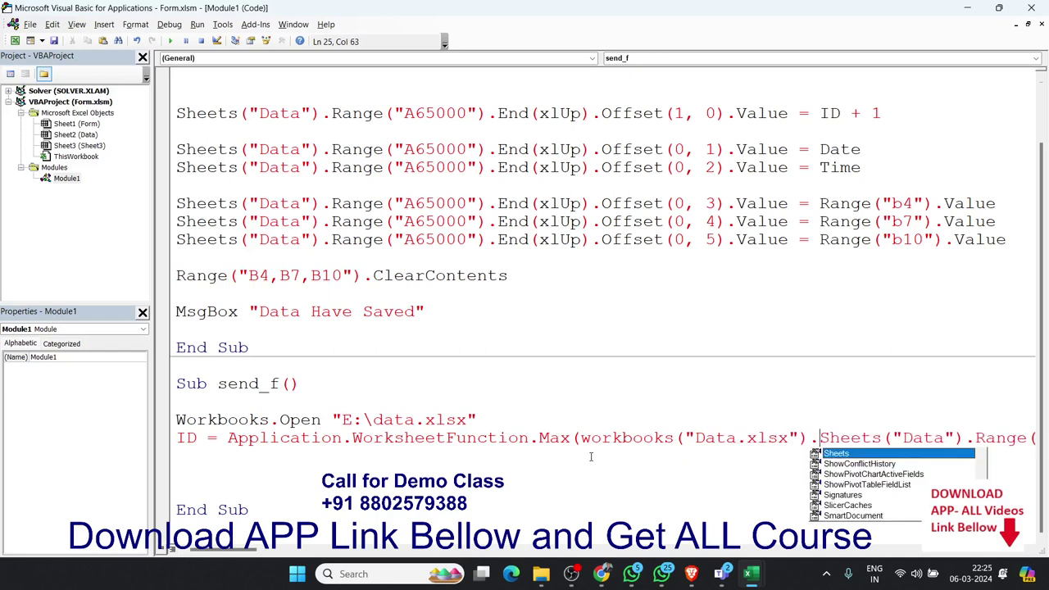
pyautogui.click(574, 474)
pyautogui.click(587, 443)
pyautogui.hotkey('shift', 'End')
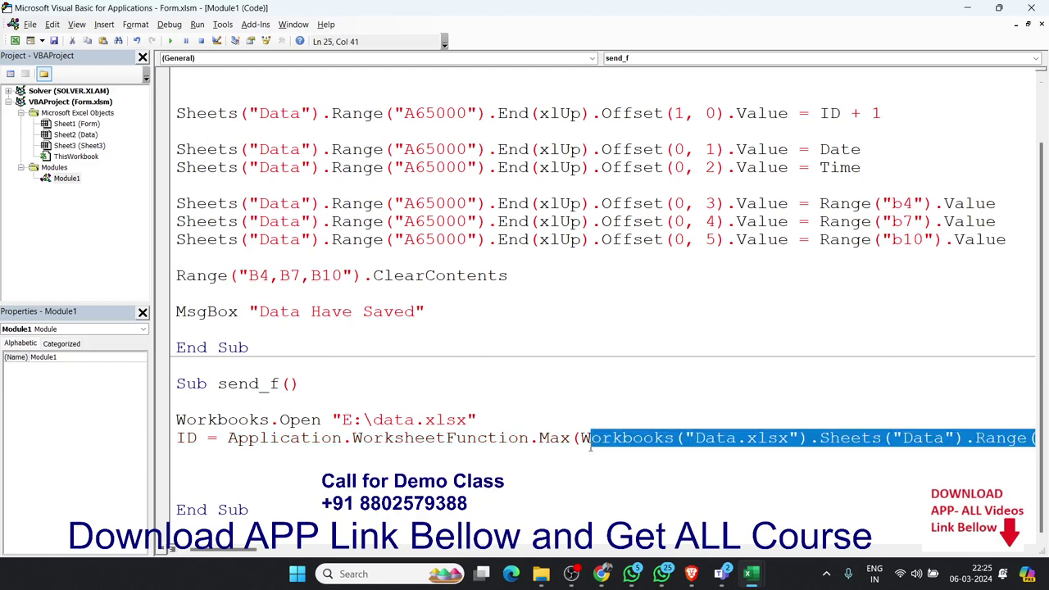
pyautogui.click(392, 473)
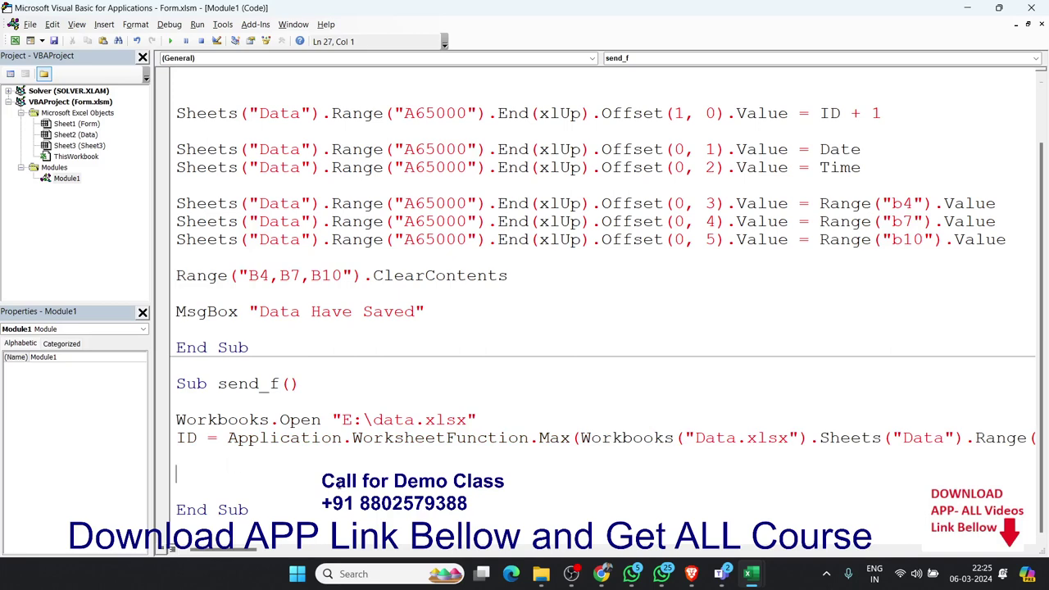
# Copy send's first Sheets("Data")...Offset(1, 0).Value = ID + 1 line into send_f.
pyautogui.scroll(1, 338, 484)
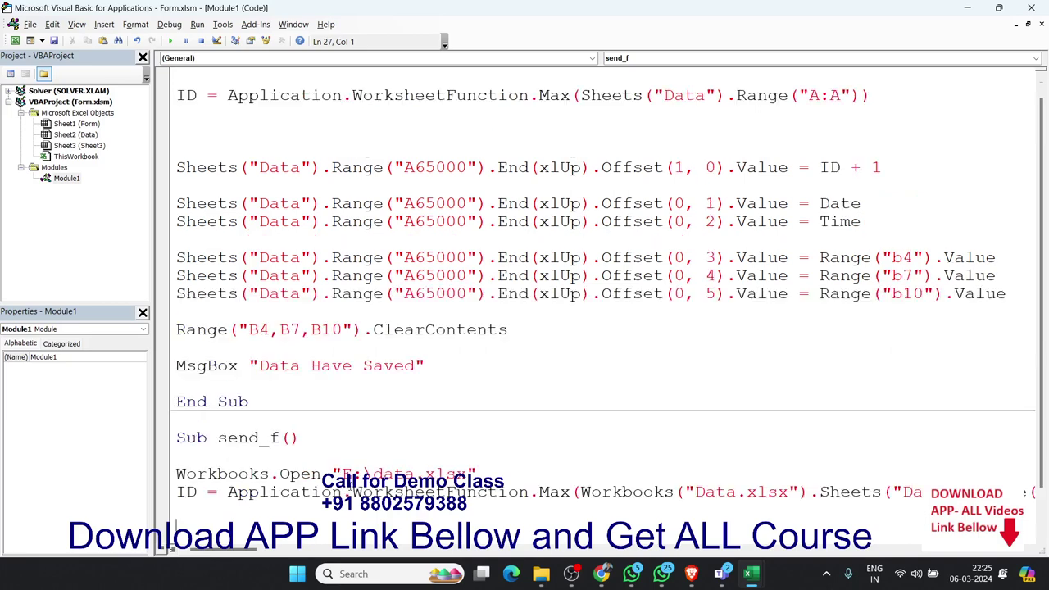
pyautogui.click(175, 168)
pyautogui.doubleClick(174, 168)
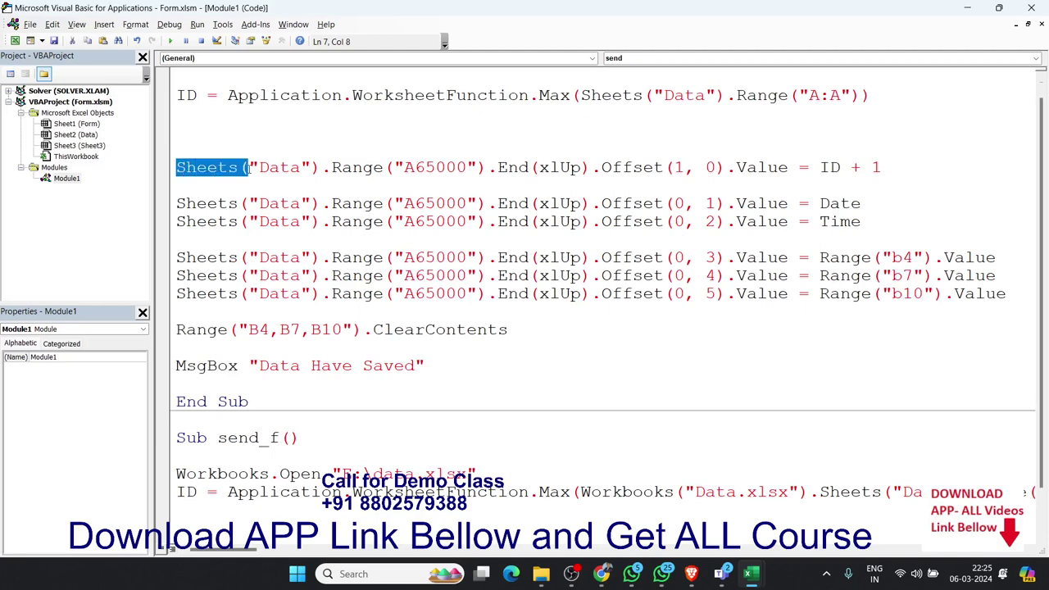
pyautogui.click(176, 168)
pyautogui.keyDown('shift'); pyautogui.click(885, 170); pyautogui.keyUp('shift')
pyautogui.hotkey('ctrl', 'c')
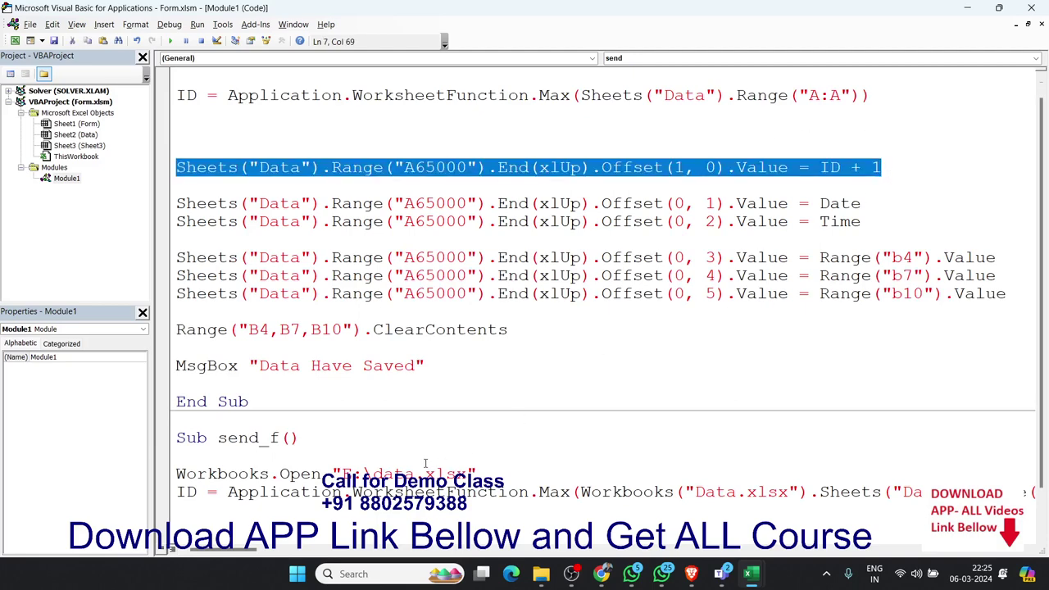
pyautogui.scroll(-1, 345, 471)
pyautogui.click(222, 480)
pyautogui.hotkey('ctrl', 'v')
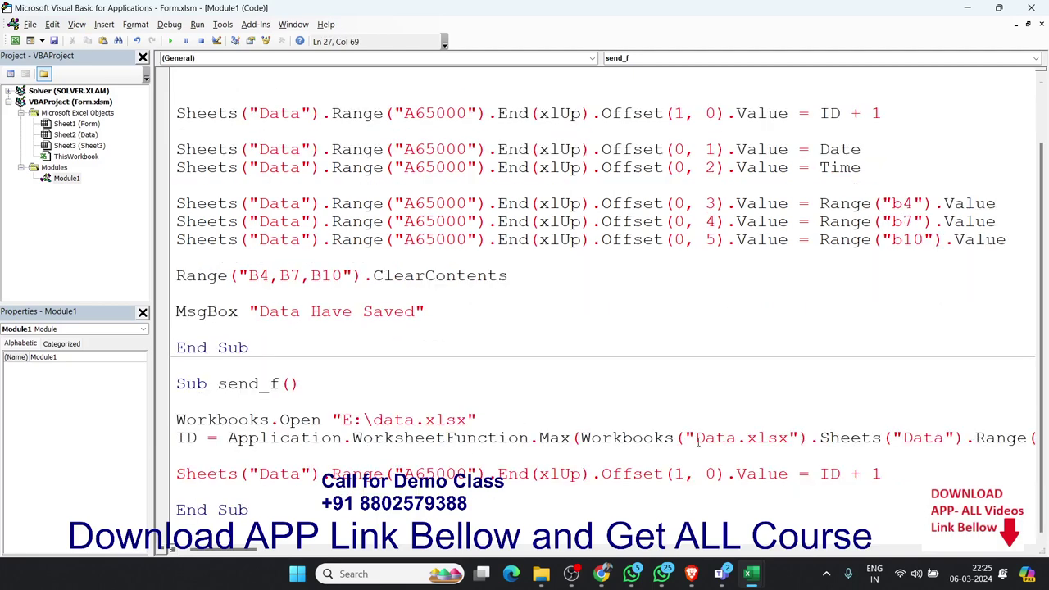
# Prefix the pasted write line with Workbooks("Data.xlsx").
pyautogui.click(703, 438)
pyautogui.click(807, 438)
pyautogui.moveTo(807, 438); pyautogui.dragTo(747, 437)
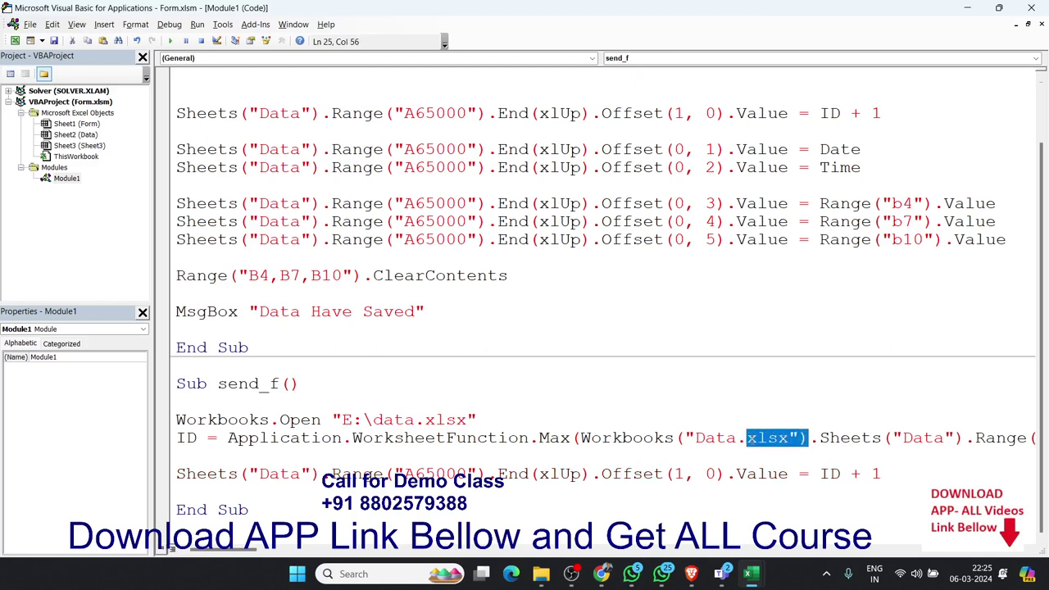
pyautogui.moveTo(820, 438); pyautogui.dragTo(580, 438)
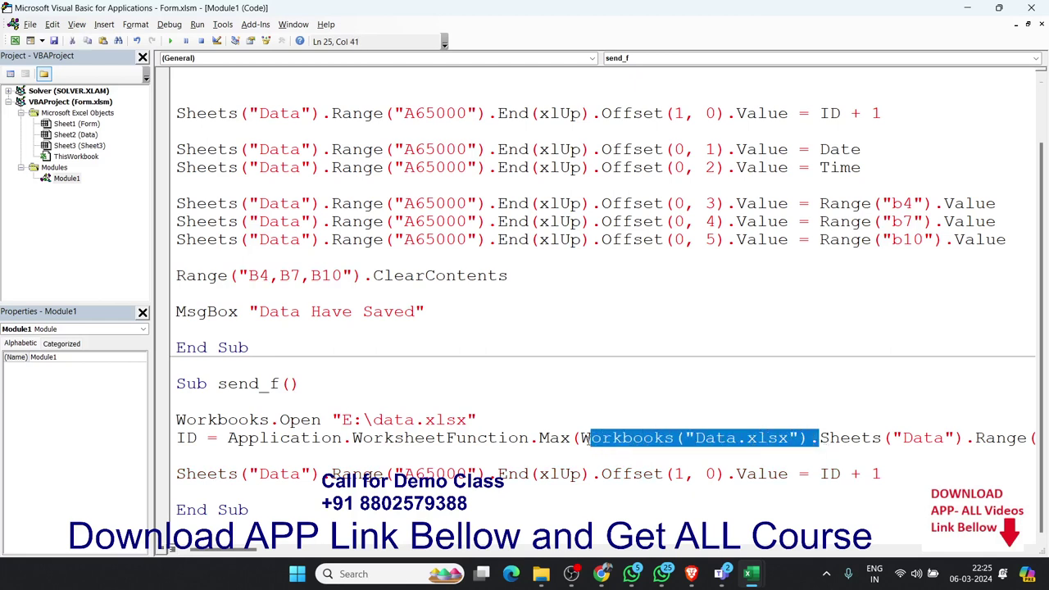
pyautogui.click(176, 474)
pyautogui.hotkey('ctrl', 'v')
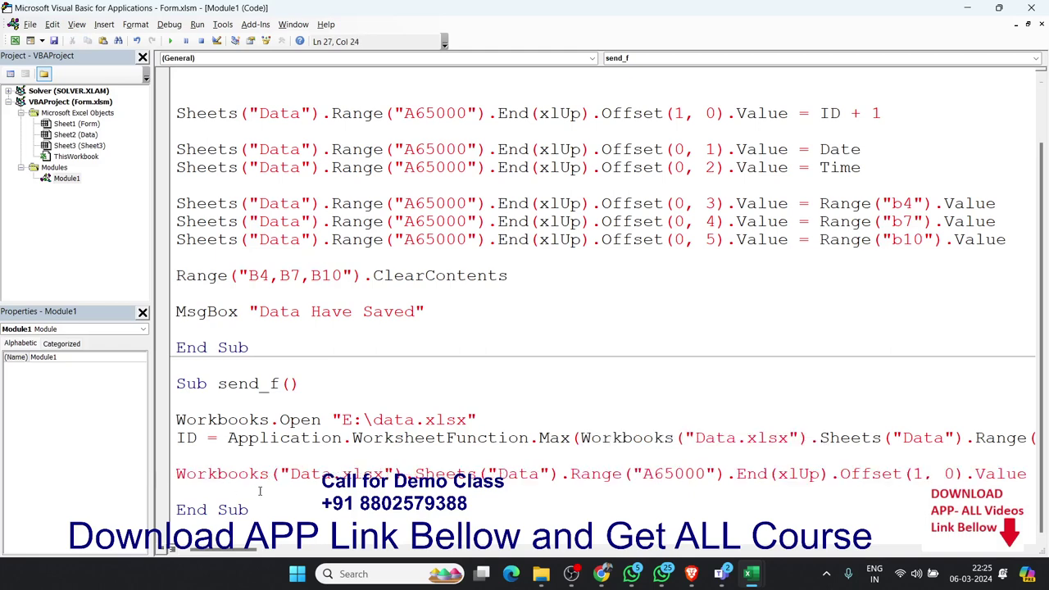
pyautogui.click(290, 491)
# Duplicate the Data.xlsx write line as an Offset(0, 1) line writing Date.
pyautogui.press('Return')
pyautogui.press('Return')
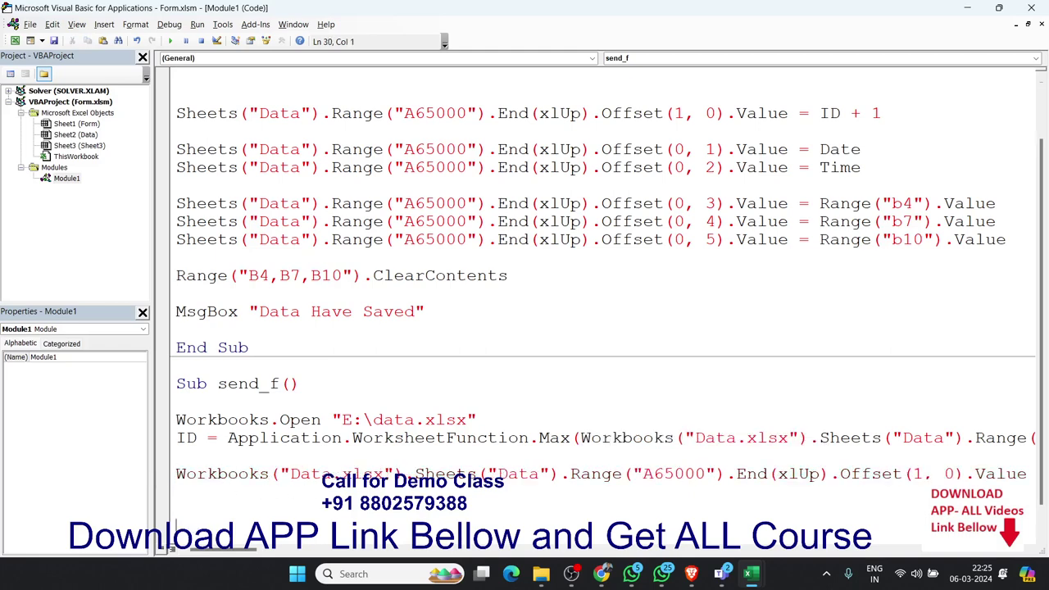
pyautogui.press('Return')
pyautogui.press('Return')
pyautogui.scroll(1, 395, 377)
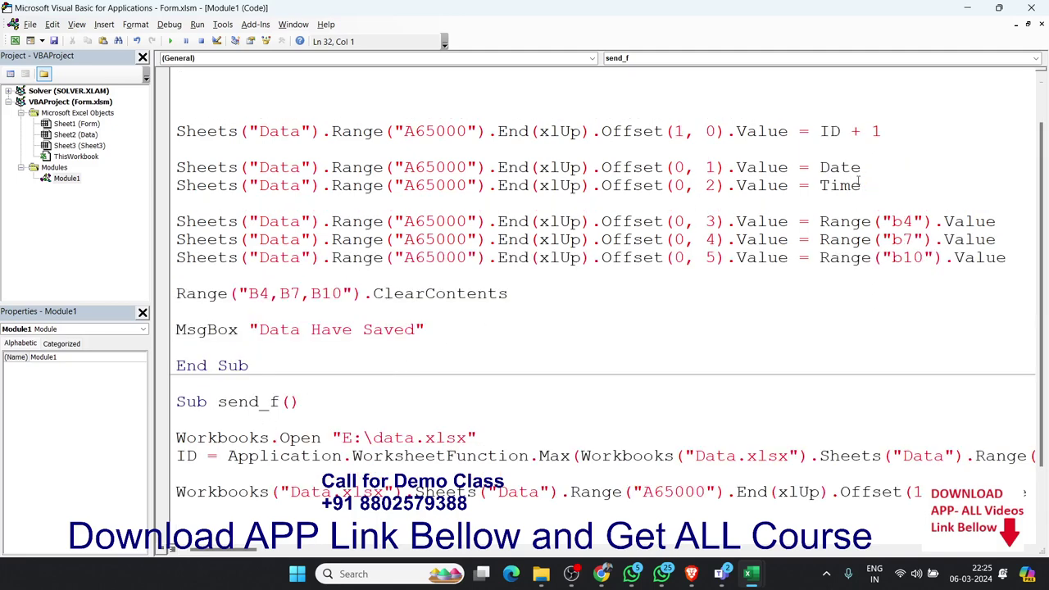
pyautogui.click(170, 494)
pyautogui.hotkey('ctrl', 'c')
pyautogui.hotkey('ctrl', 'v')
pyautogui.hotkey('ctrl', 'v')
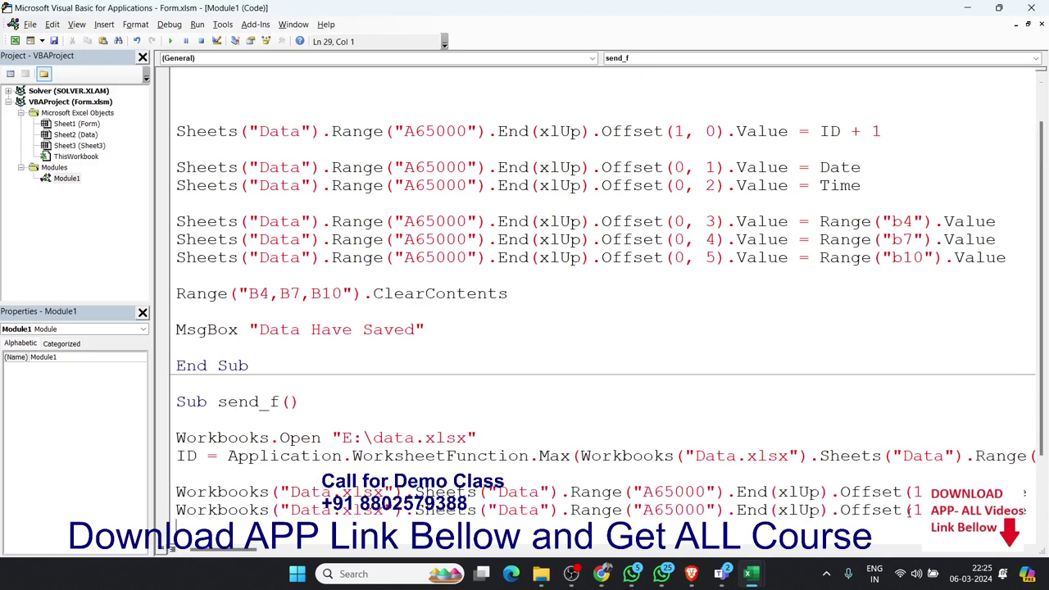
pyautogui.moveTo(910, 510); pyautogui.dragTo(922, 510)
pyautogui.write('0')
pyautogui.press('Right')
pyautogui.press('Right')
pyautogui.press('Right')
pyautogui.press('Right')
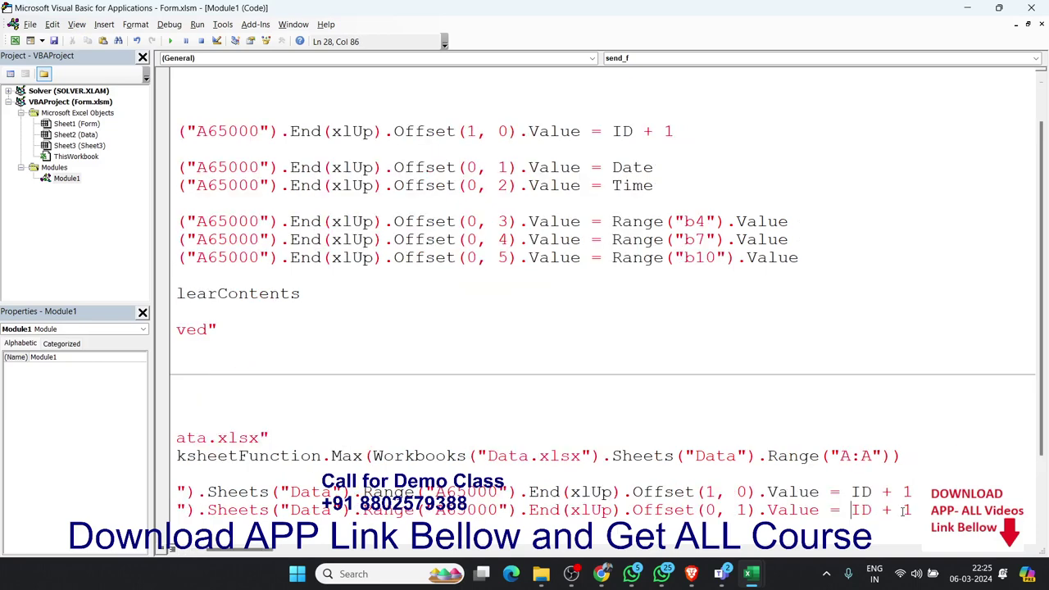
pyautogui.hotkey('shift', 'Right')
pyautogui.hotkey('shift', 'Right')
pyautogui.hotkey('shift', 'Right')
pyautogui.hotkey('shift', 'Right')
pyautogui.hotkey('shift', 'Right')
pyautogui.hotkey('shift', 'Right')
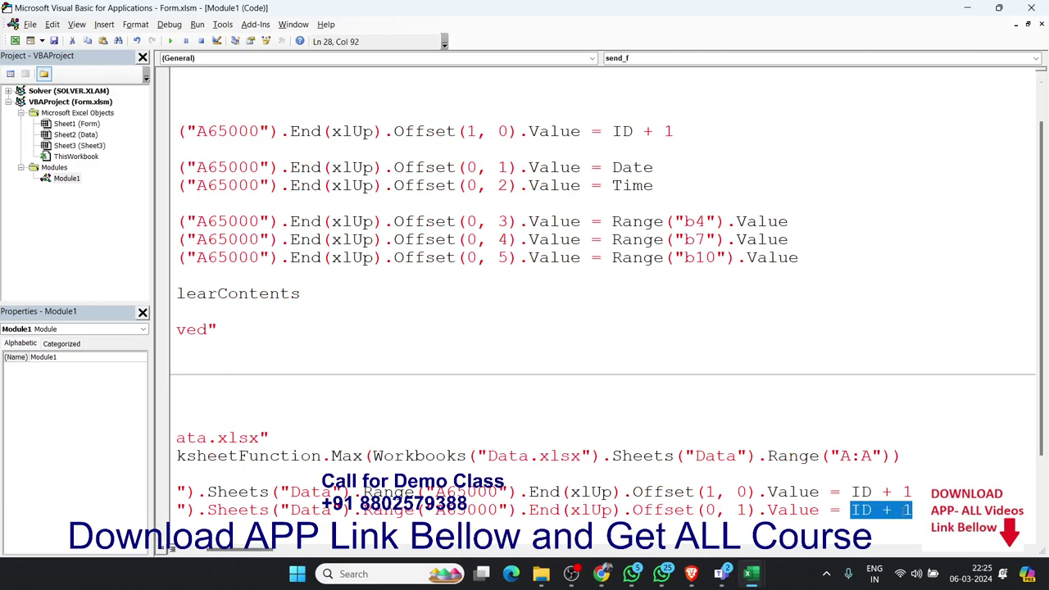
pyautogui.write('Date')
pyautogui.press('Return')
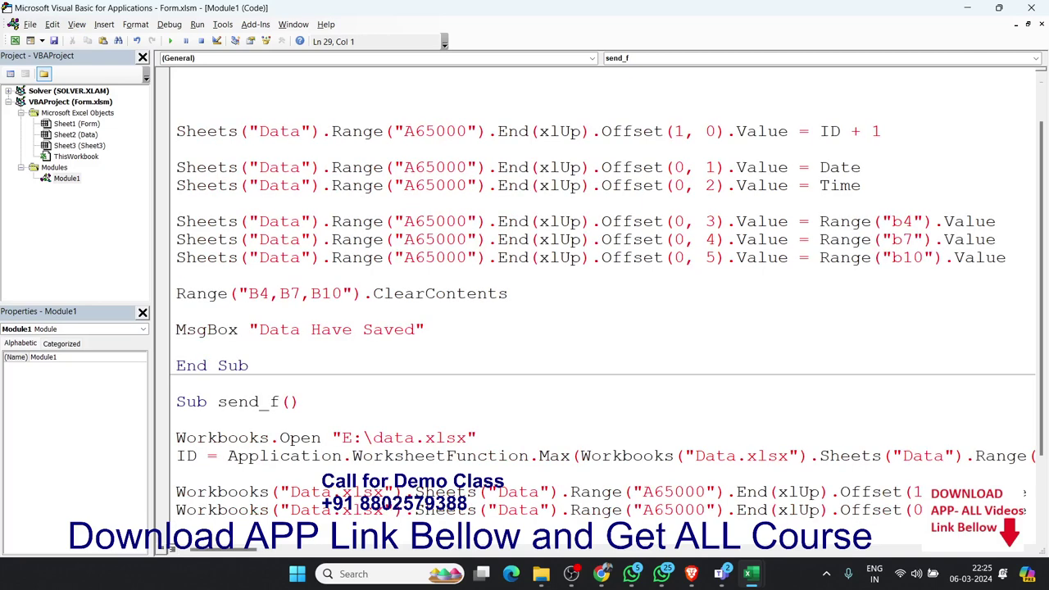
pyautogui.press('BackSpace')
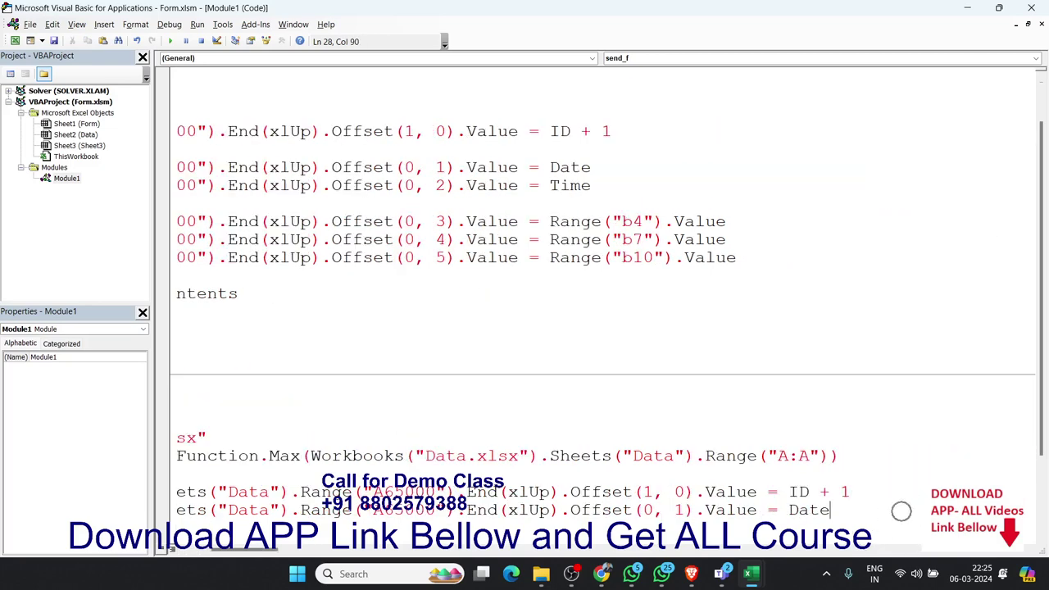
# Add a third write line with Offset(0, 2) that writes Time.
pyautogui.hotkey('ctrl', 'End')
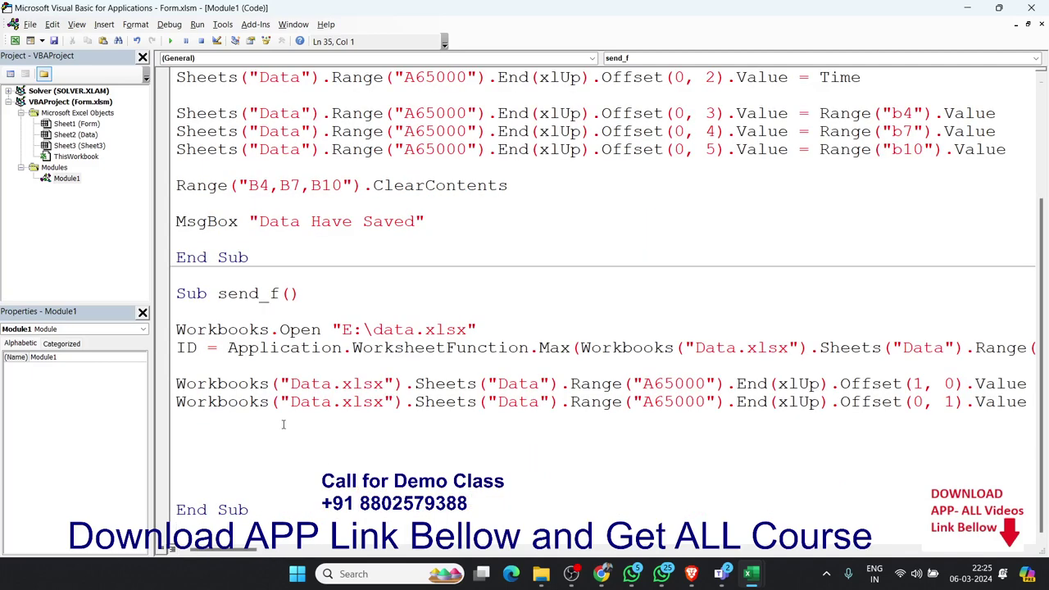
pyautogui.click(231, 417)
pyautogui.moveTo(177, 402); pyautogui.dragTo(201, 421)
pyautogui.hotkey('ctrl', 'c')
pyautogui.click(200, 422)
pyautogui.hotkey('ctrl', 'v')
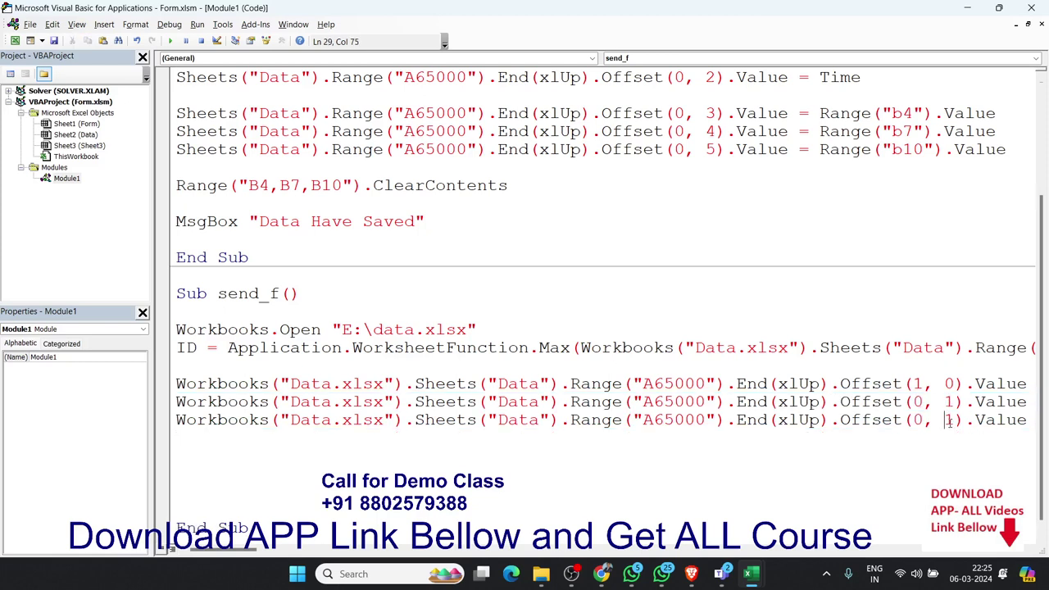
pyautogui.doubleClick(951, 420)
pyautogui.write('2).Value = Date')
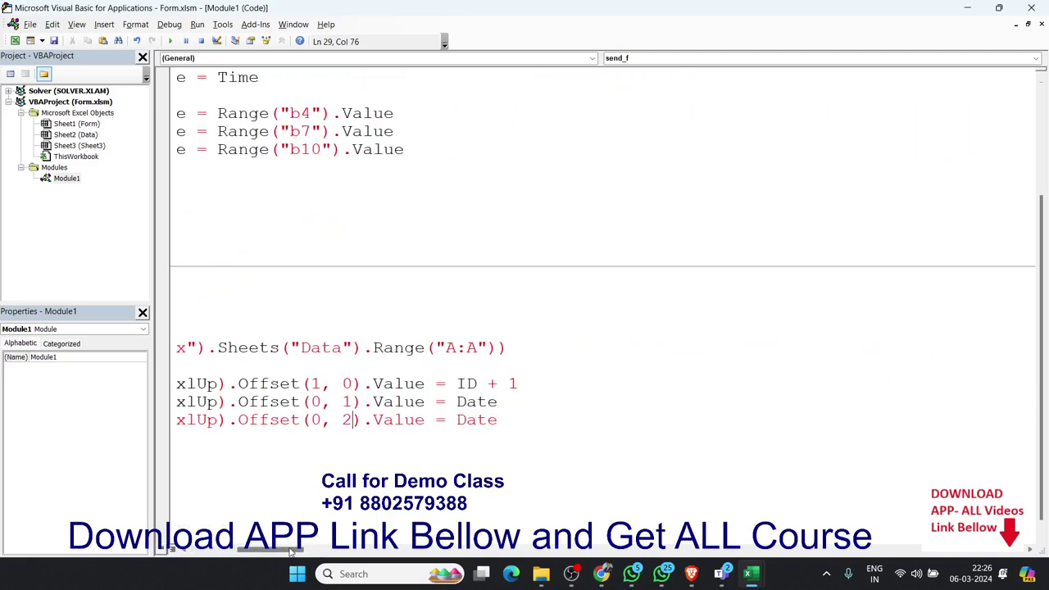
pyautogui.doubleClick(460, 421)
pyautogui.write('t')
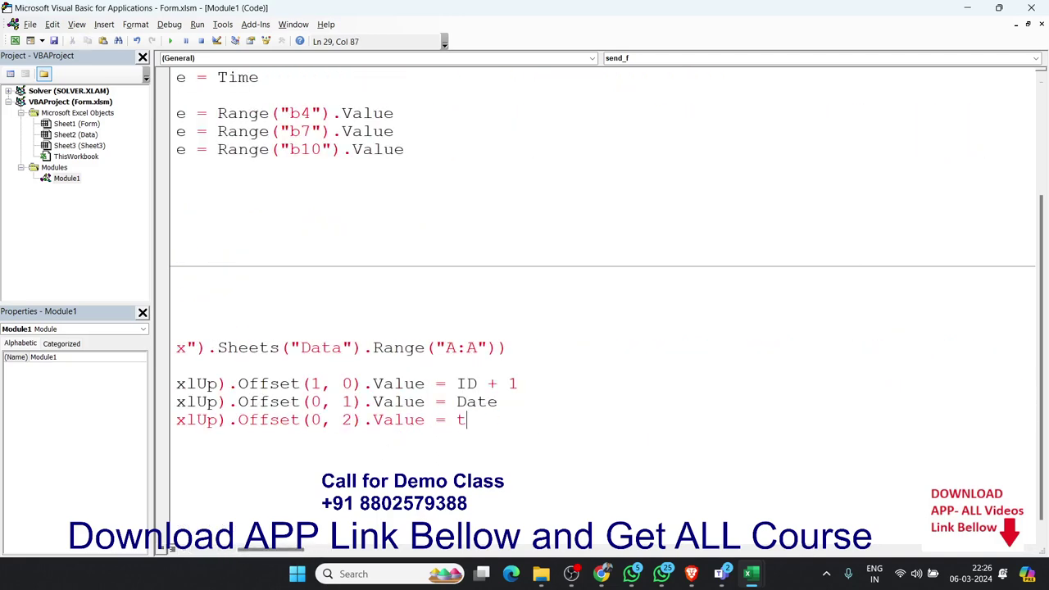
pyautogui.write('ime')
pyautogui.press('Return')
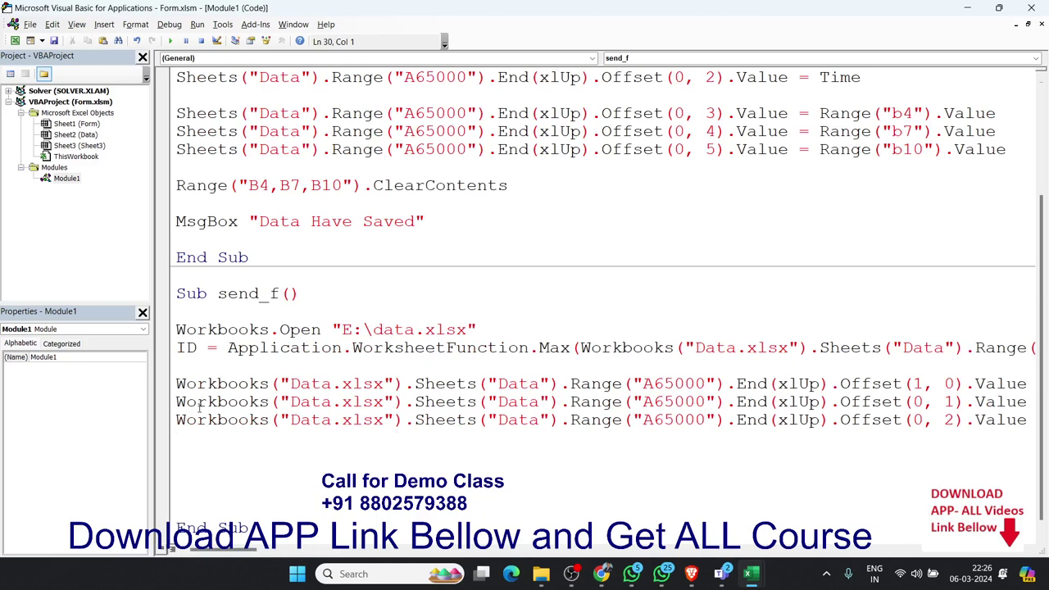
# Paste a fourth write line and change its column offset to 3.
pyautogui.hotkey('ctrl', 'v')
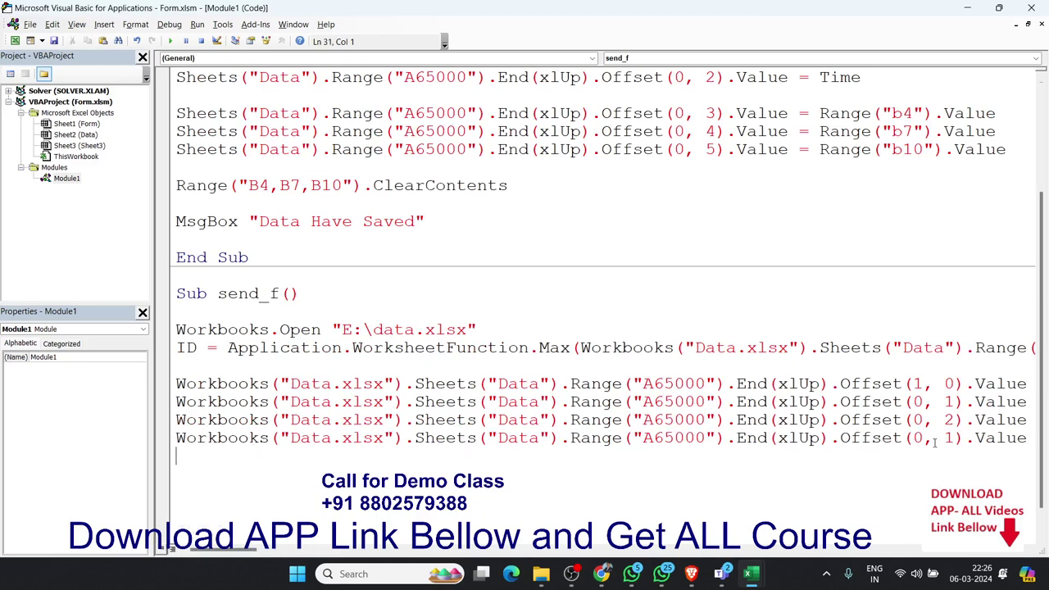
pyautogui.click(956, 438)
pyautogui.moveTo(956, 438); pyautogui.dragTo(944, 438)
pyautogui.write('3')
pyautogui.press('Right')
pyautogui.press('Right')
pyautogui.press('Right')
pyautogui.press('Right')
pyautogui.press('Right')
pyautogui.press('Return')
pyautogui.press('Return')
# Replace Date on the Offset(0, 3) line with Workbooks("Form.xlsm").Sheets("FORM").Range("b4").Value.
pyautogui.moveTo(236, 547); pyautogui.dragTo(267, 547)
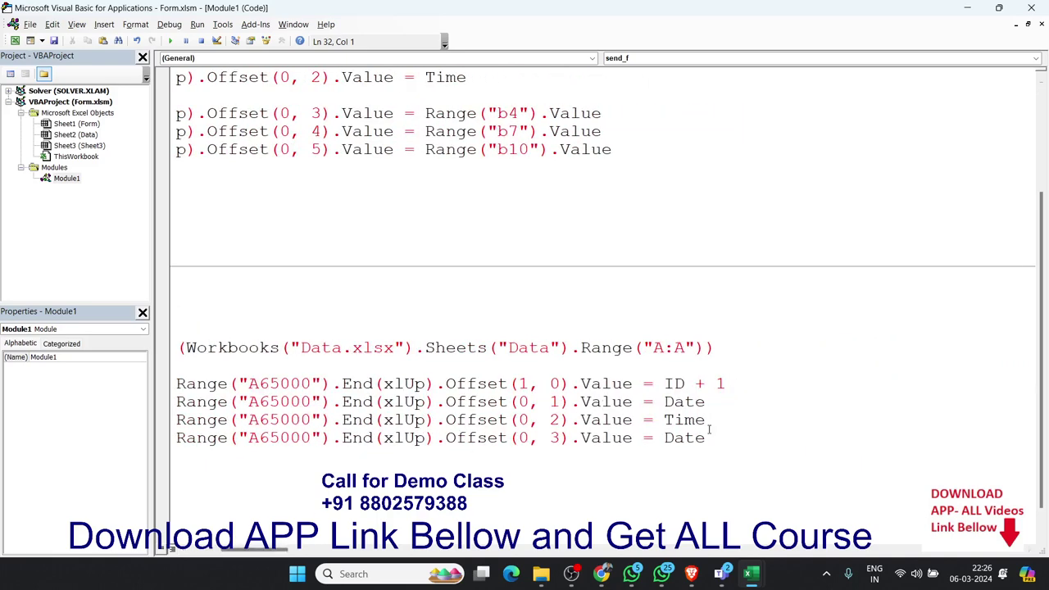
pyautogui.moveTo(715, 438); pyautogui.dragTo(662, 438)
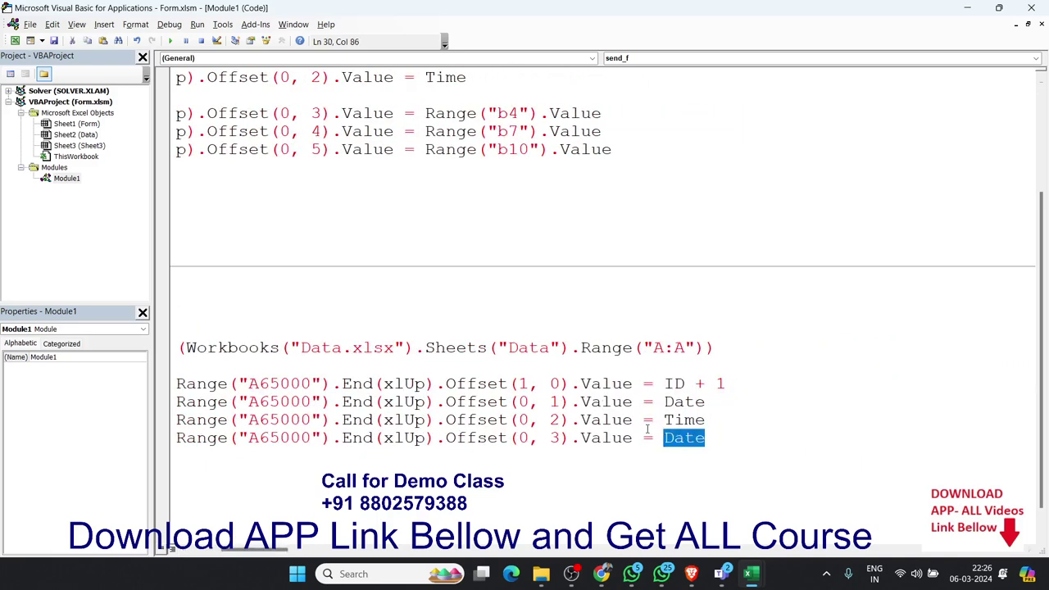
pyautogui.write('workbook')
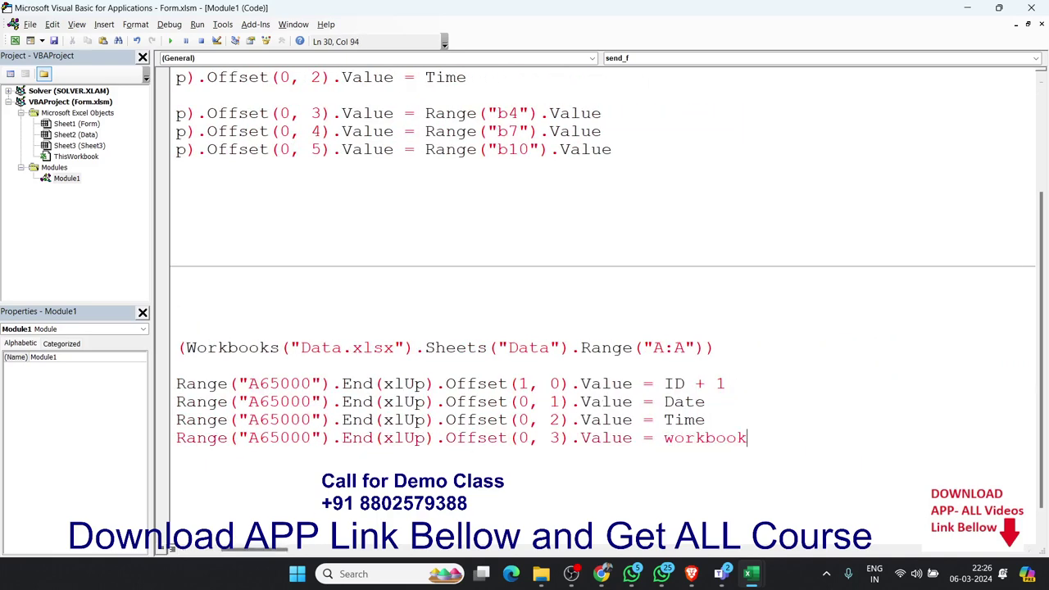
pyautogui.write('s("')
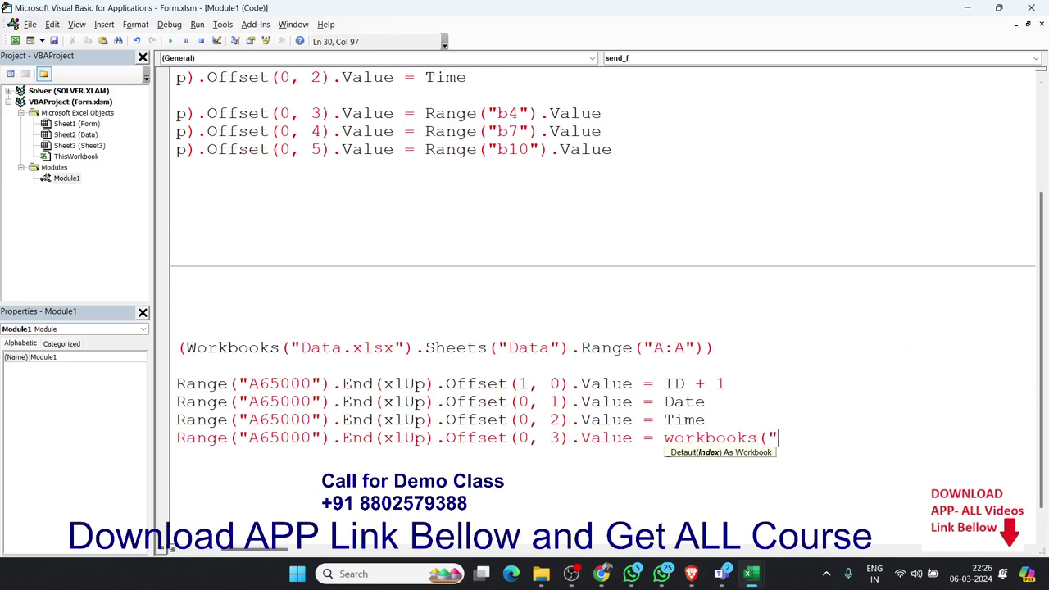
pyautogui.write('Form')
pyautogui.write('.xl')
pyautogui.press('BackSpace')
pyautogui.press('BackSpace')
pyautogui.press('BackSpace')
pyautogui.write('.xl')
pyautogui.write('sm')
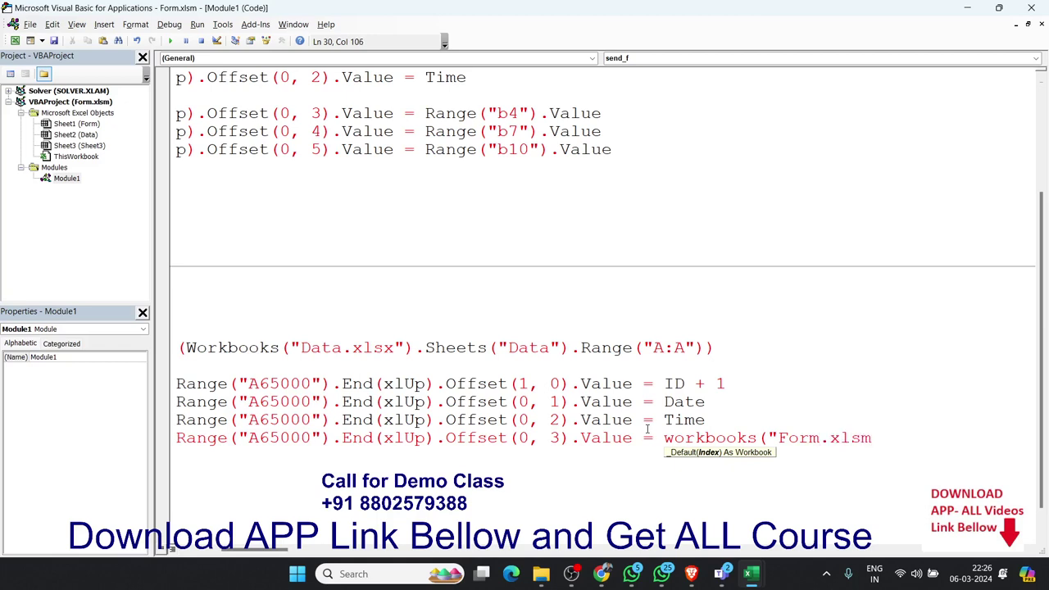
pyautogui.write('")')
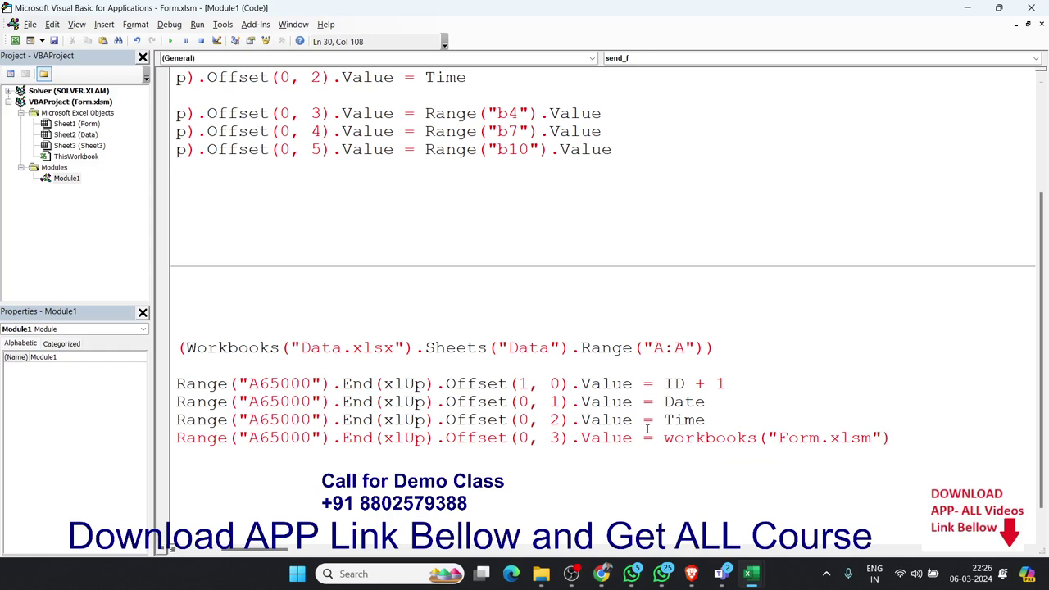
pyautogui.write('.')
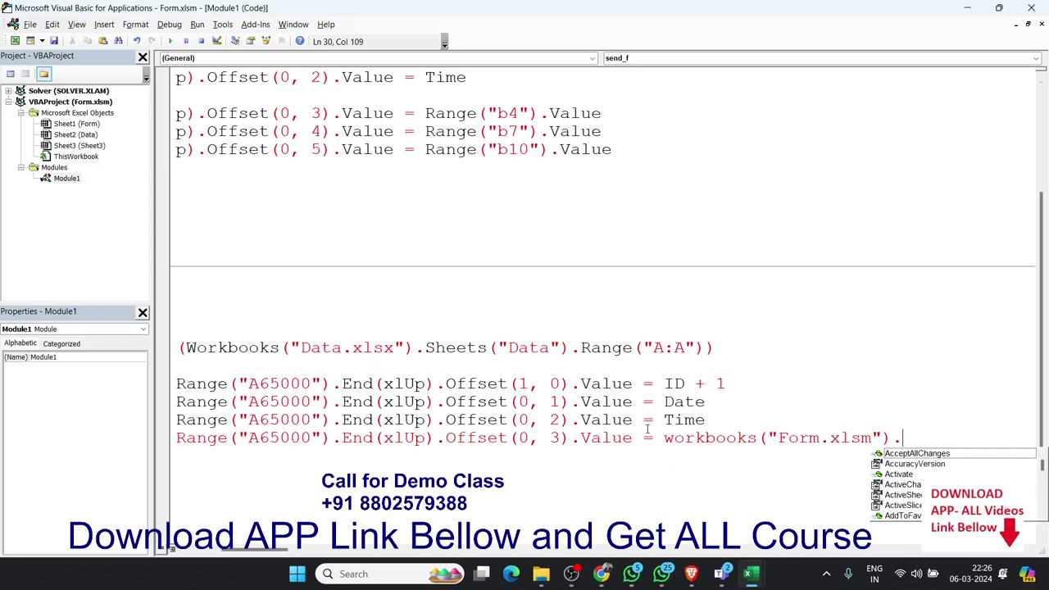
pyautogui.write('ra')
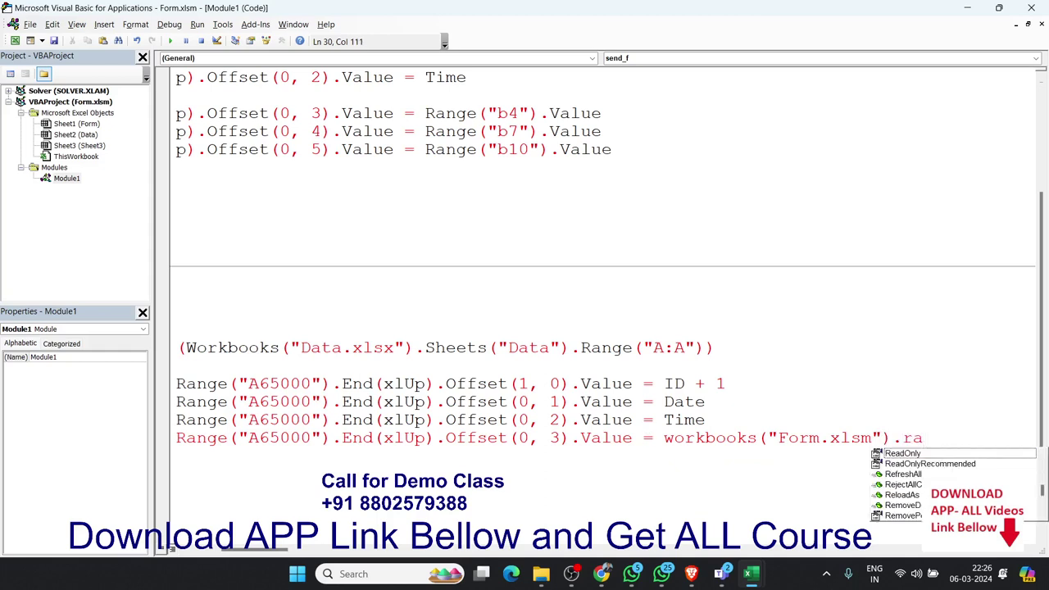
pyautogui.press('BackSpace')
pyautogui.press('BackSpace')
pyautogui.write('sh')
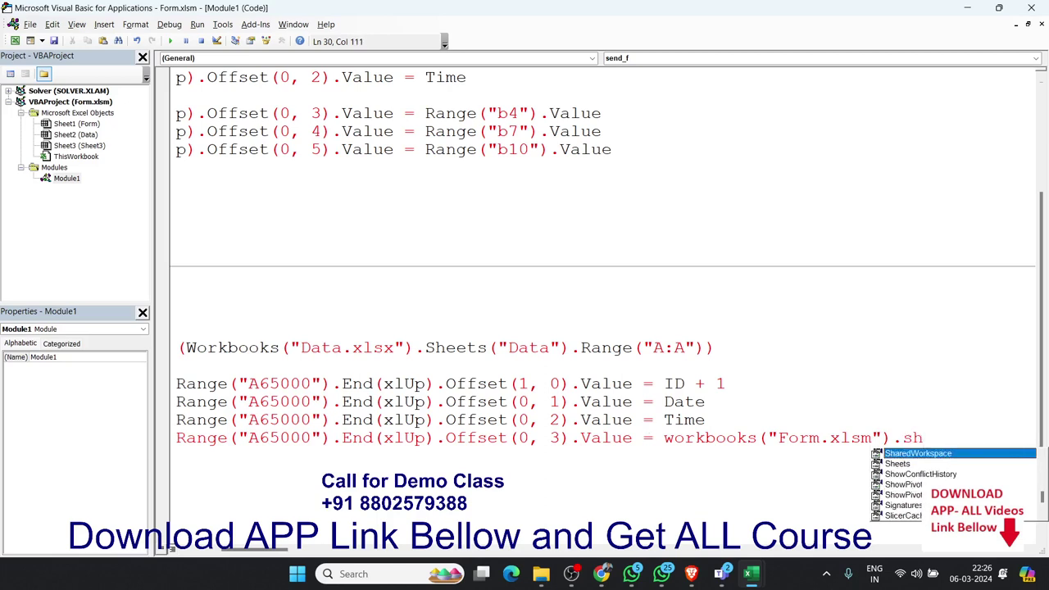
pyautogui.write('ee')
pyautogui.press('Tab')
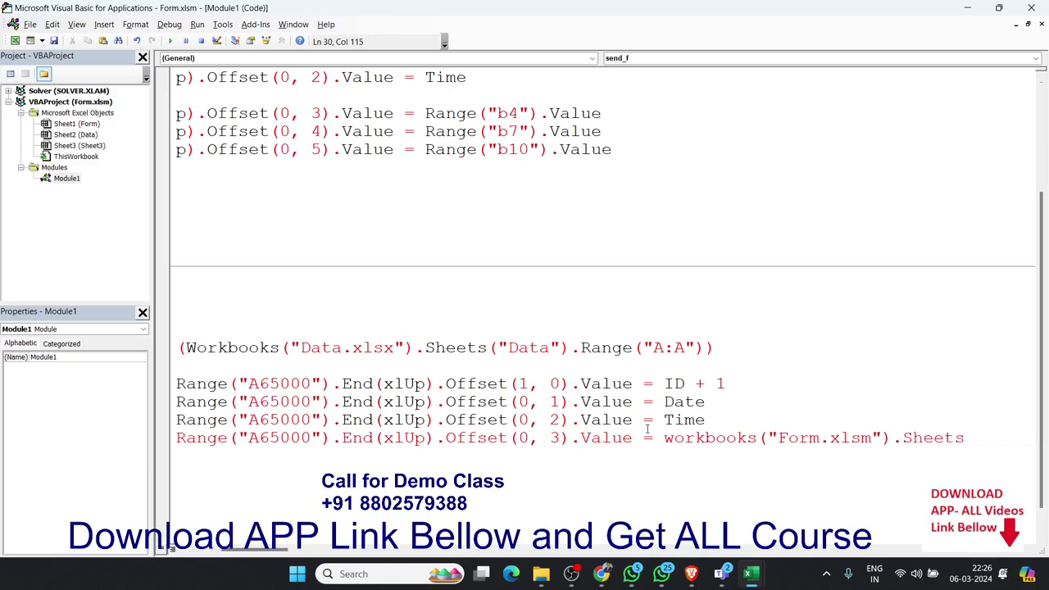
pyautogui.write('("daa')
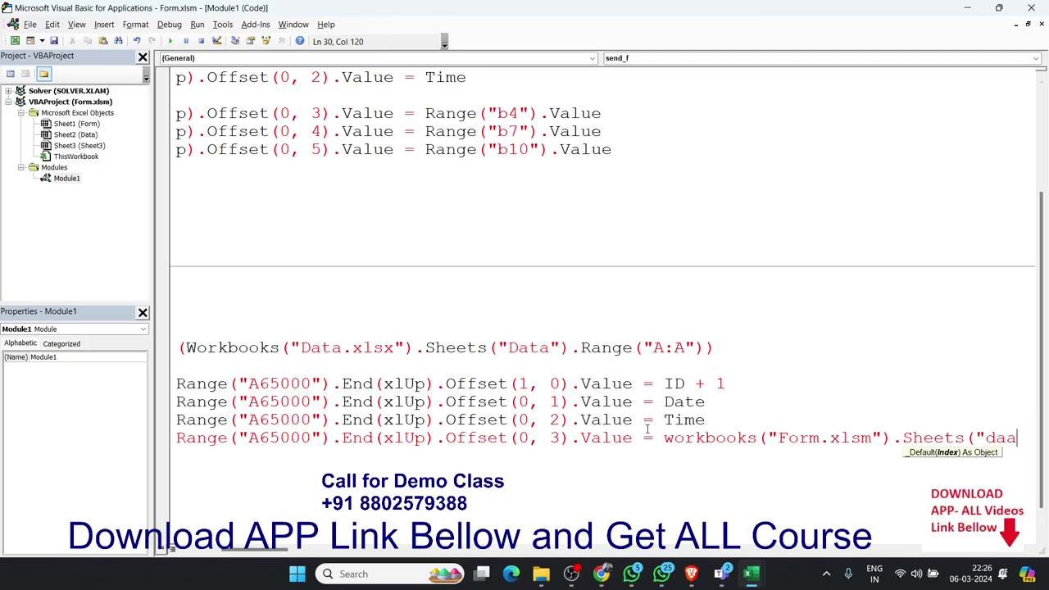
pyautogui.press('BackSpace')
pyautogui.press('BackSpace')
pyautogui.press('BackSpace')
pyautogui.write('FORM"')
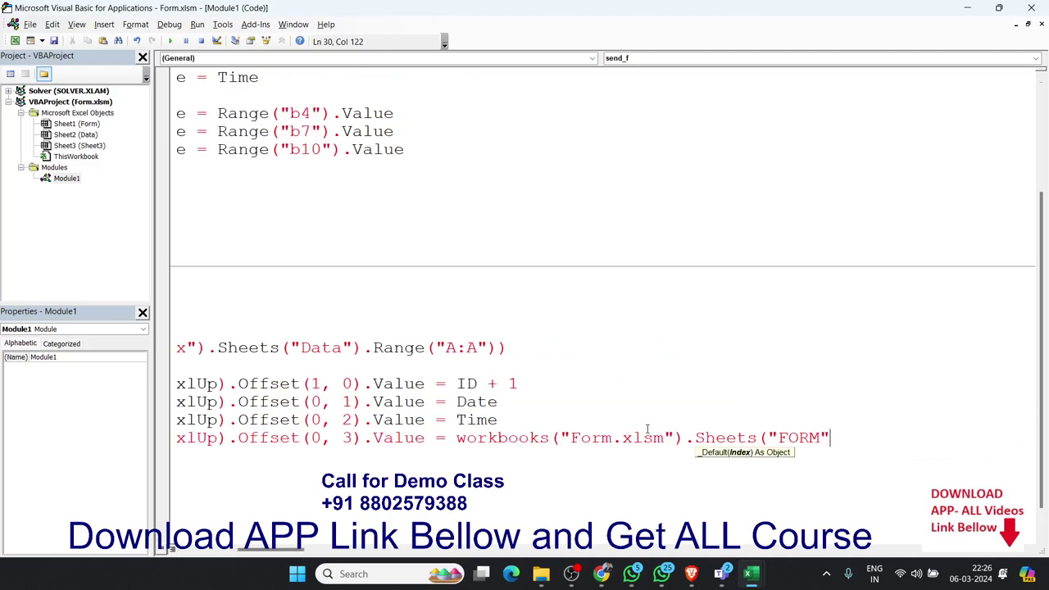
pyautogui.write(').')
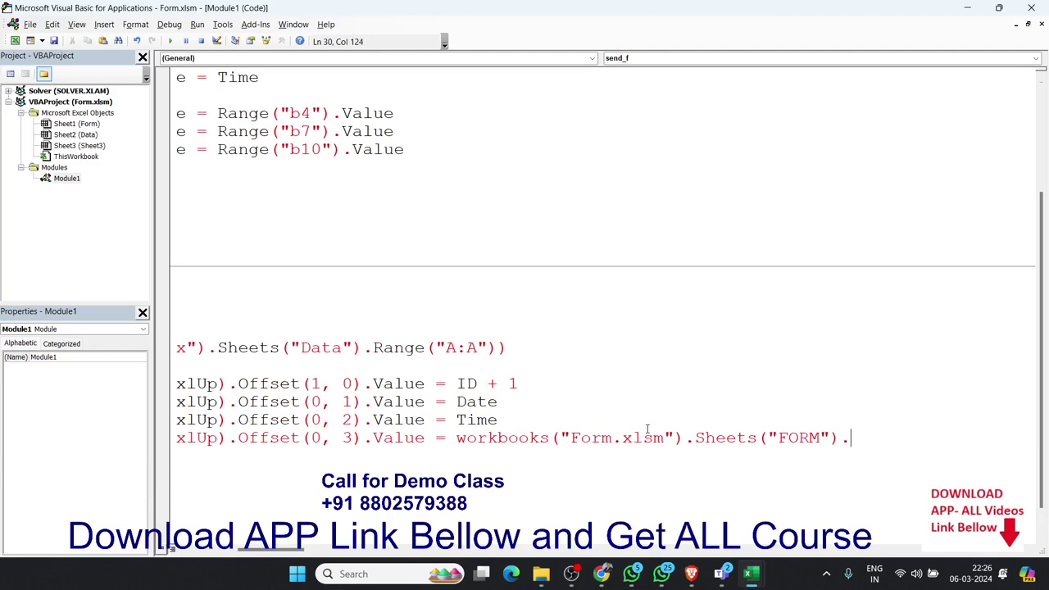
pyautogui.write('range')
pyautogui.write('("A')
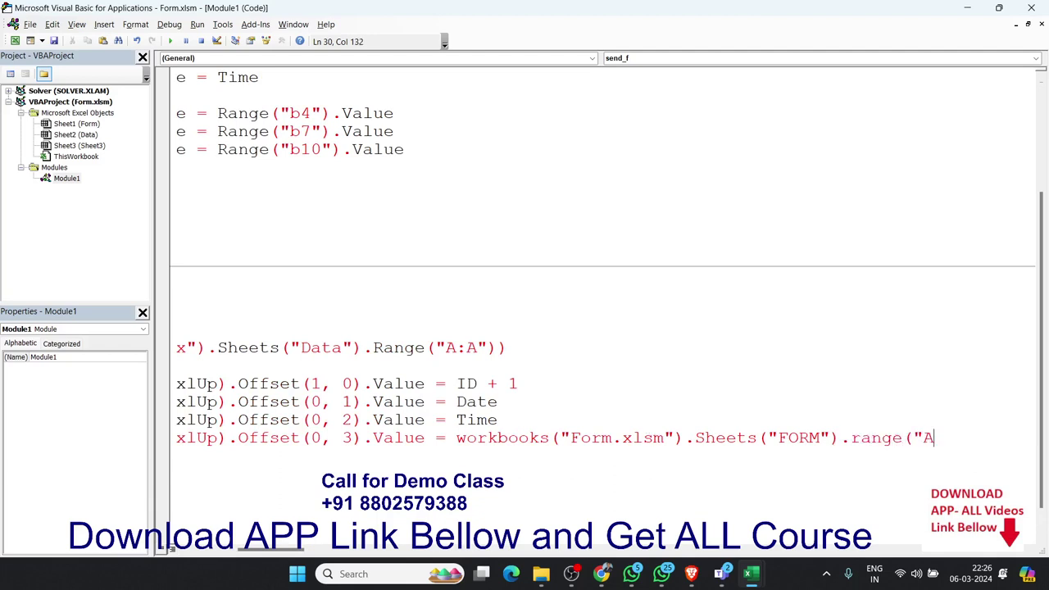
pyautogui.press('BackSpace')
pyautogui.write('4')
pyautogui.write('b')
pyautogui.press('BackSpace')
pyautogui.press('BackSpace')
pyautogui.write('b4')
pyautogui.write('").v')
pyautogui.write('alue')
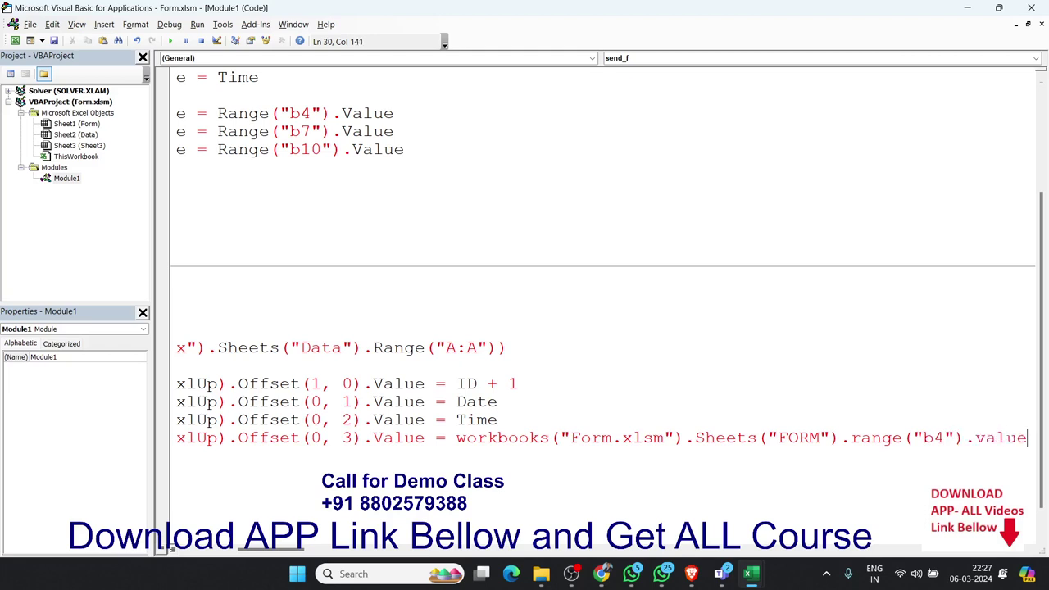
pyautogui.press('Return')
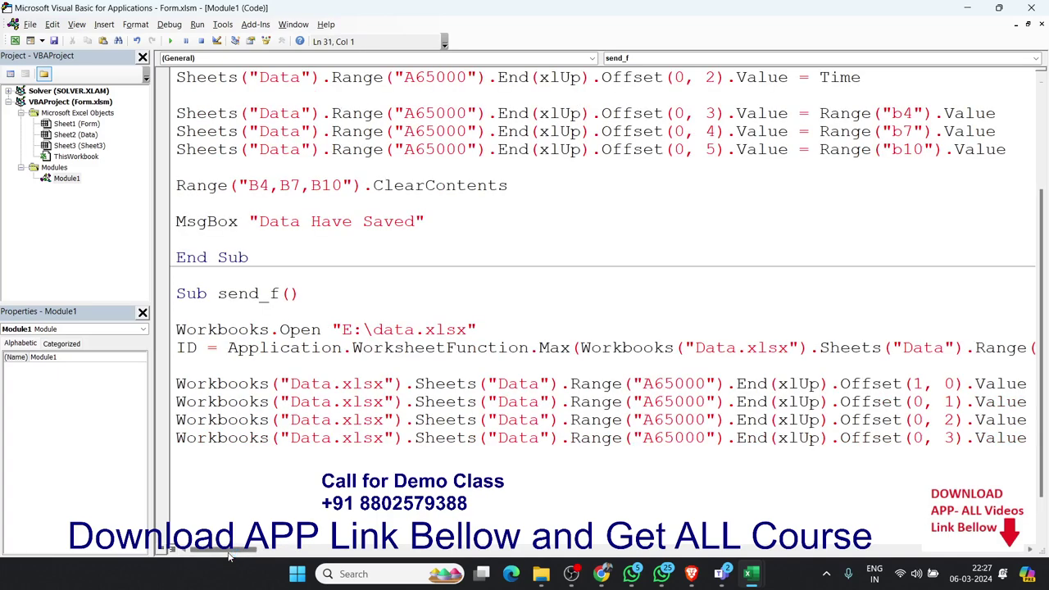
# Split the long Offset(0, 3) statement with a ' _' continuation and select both lines.
pyautogui.moveTo(210, 554)
pyautogui.mouseDown()
pyautogui.moveTo(248, 555)
pyautogui.moveTo(219, 556)
pyautogui.moveTo(232, 555)
pyautogui.mouseUp()
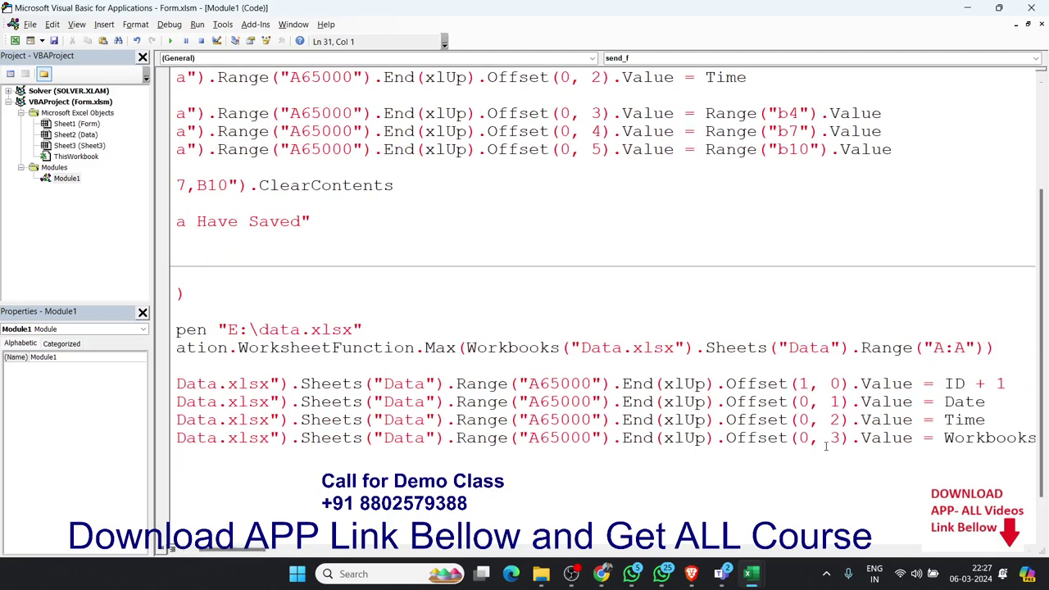
pyautogui.click(915, 439)
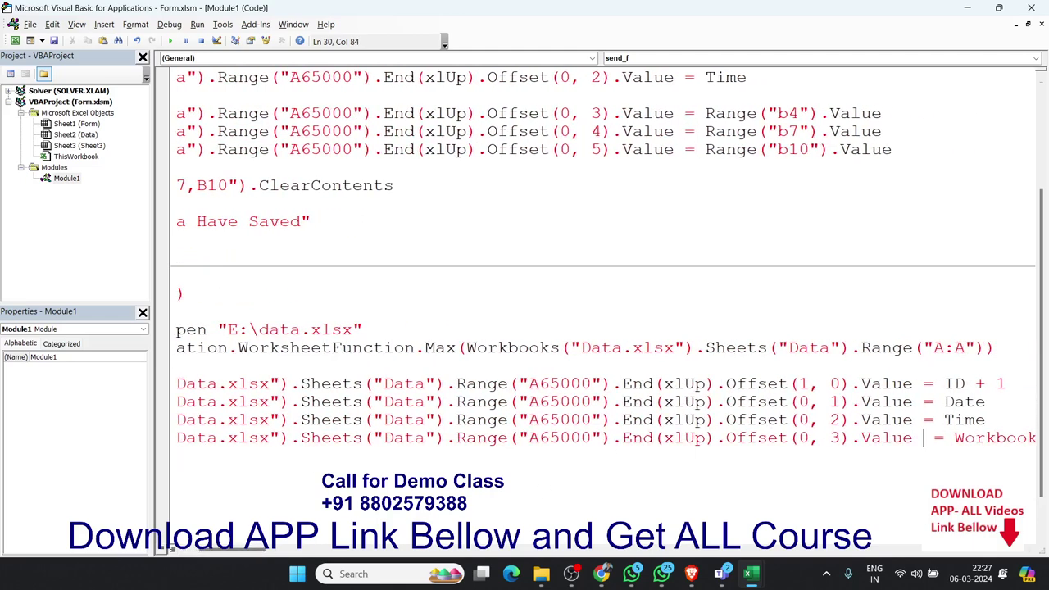
pyautogui.write('_')
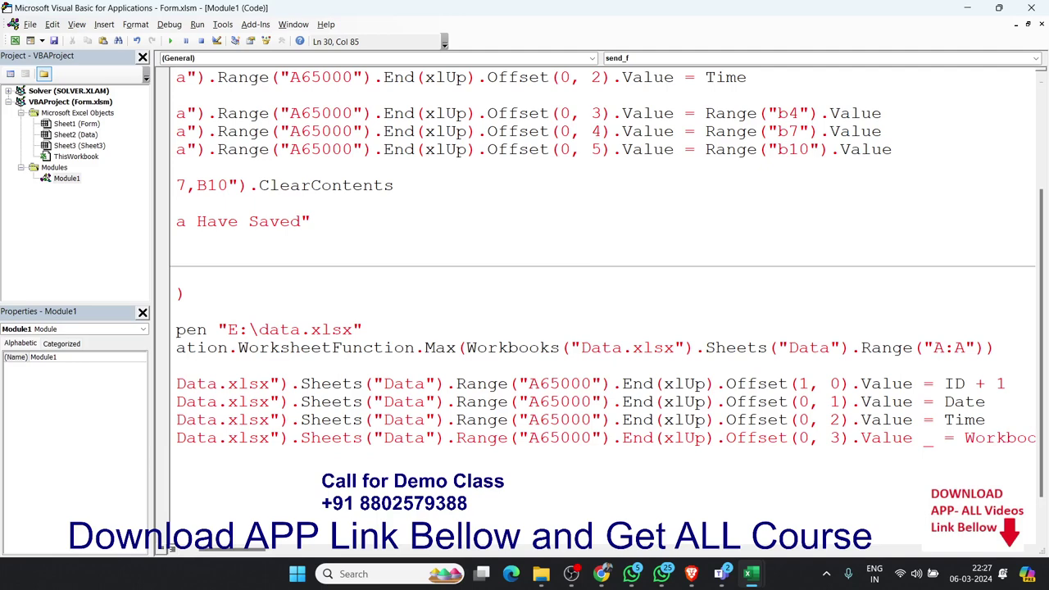
pyautogui.press('Return')
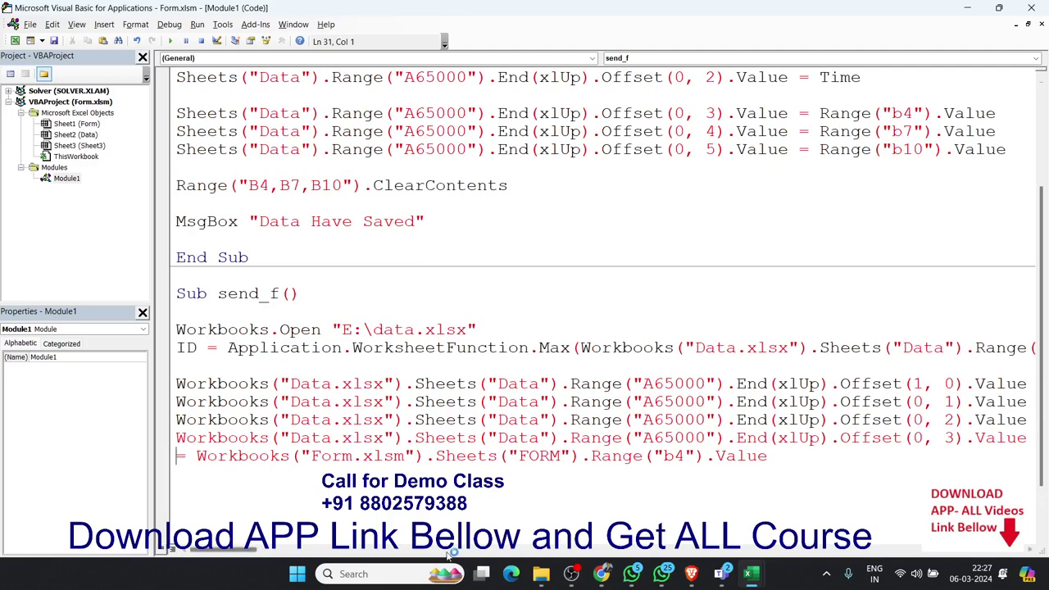
pyautogui.click(437, 522)
pyautogui.moveTo(214, 550); pyautogui.dragTo(225, 550)
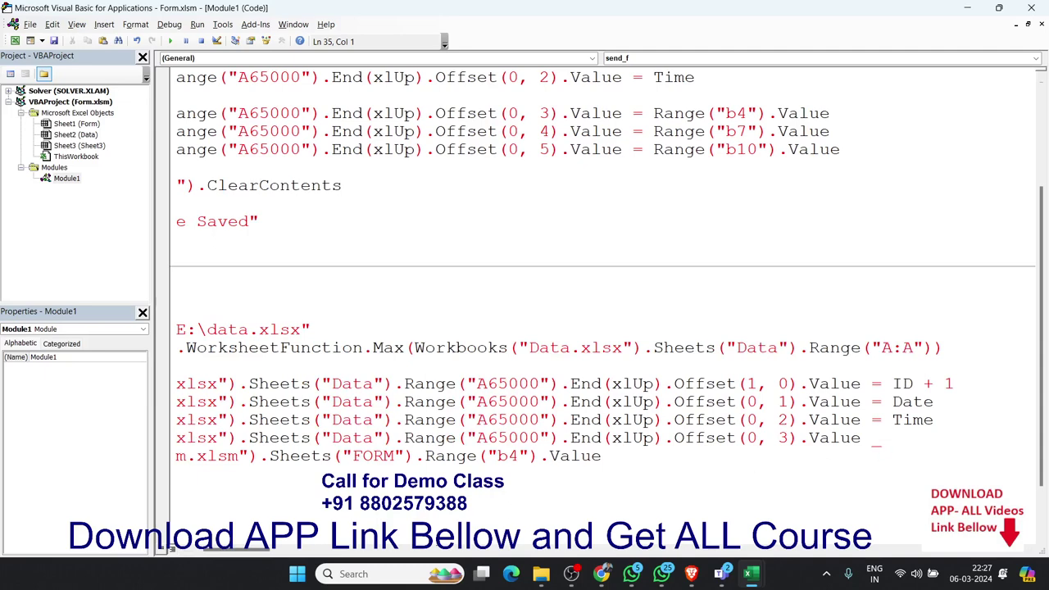
pyautogui.moveTo(272, 552); pyautogui.dragTo(222, 552)
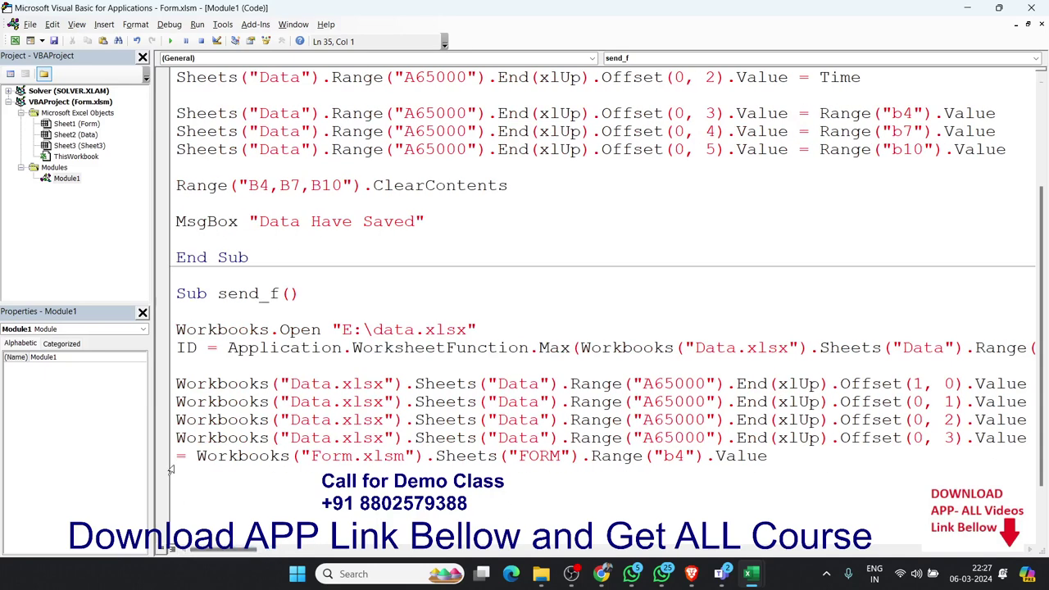
pyautogui.moveTo(176, 437); pyautogui.dragTo(182, 468)
pyautogui.hotkey('ctrl', 'c')
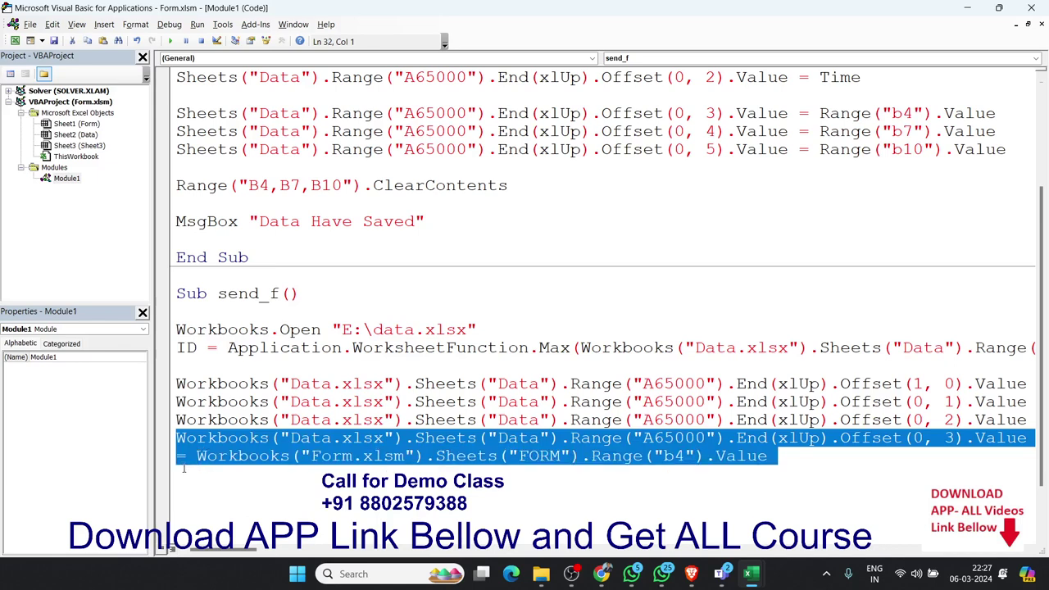
# Paste a copy of the statement below and change its cell from b4 to b7.
pyautogui.click(183, 468)
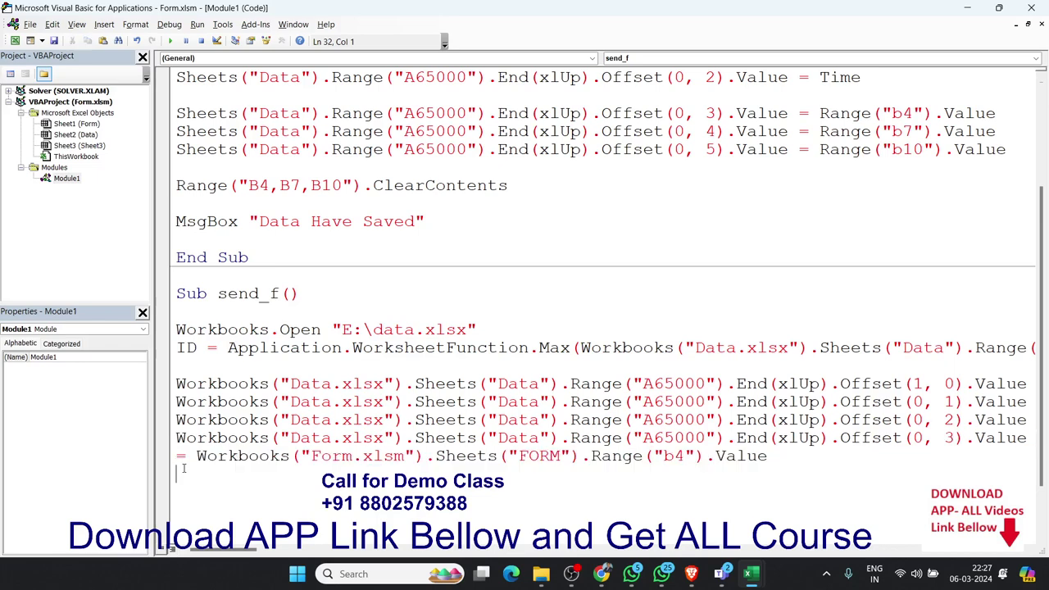
pyautogui.press('Return')
pyautogui.hotkey('ctrl', 'v')
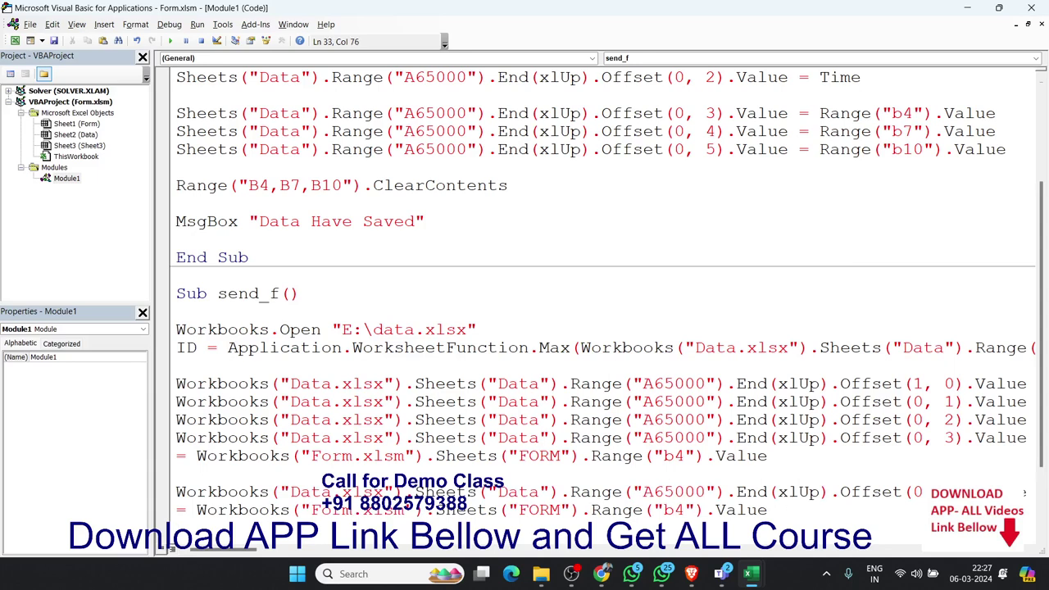
pyautogui.press('BackSpace')
pyautogui.click(664, 510)
pyautogui.click(685, 509)
pyautogui.press('BackSpace')
pyautogui.write('7')
pyautogui.click(610, 525)
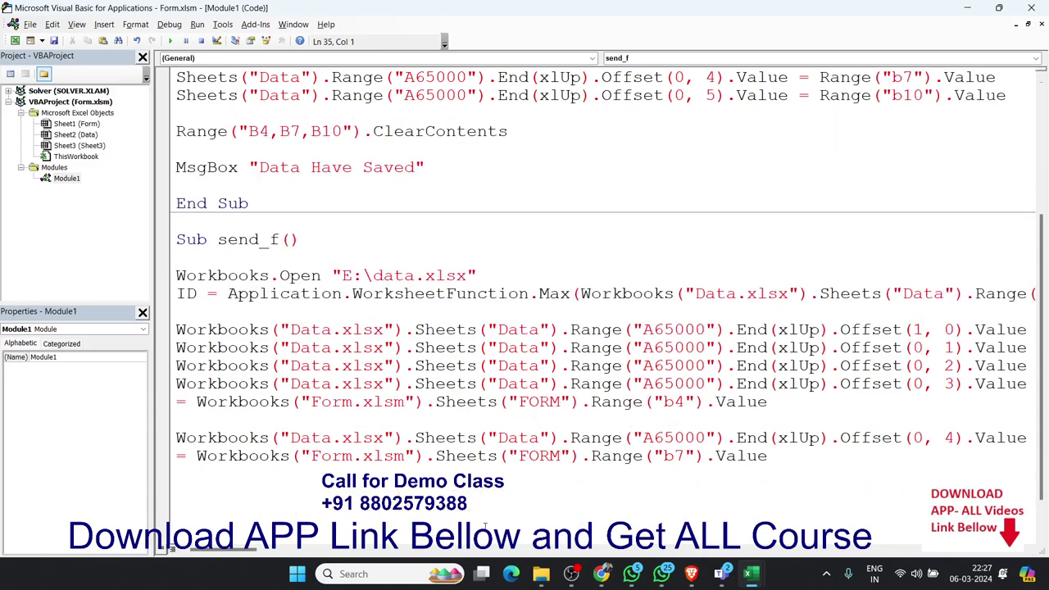
# Paste another copy of the statement and change its cell to b10.
pyautogui.hotkey('ctrl', 'v')
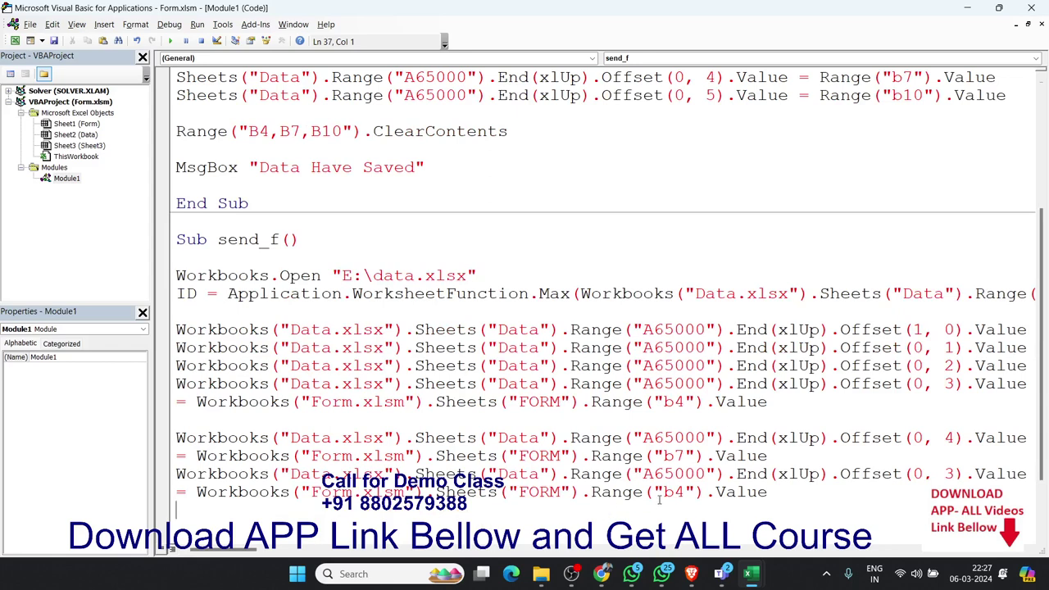
pyautogui.click(680, 492)
pyautogui.press('BackSpace')
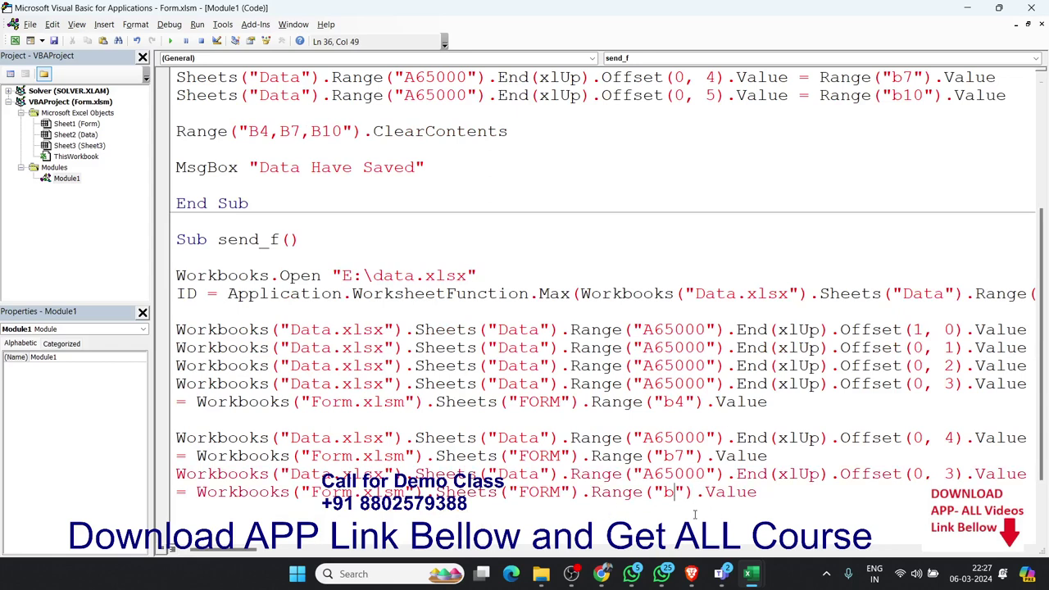
pyautogui.write('0')
pyautogui.click(677, 528)
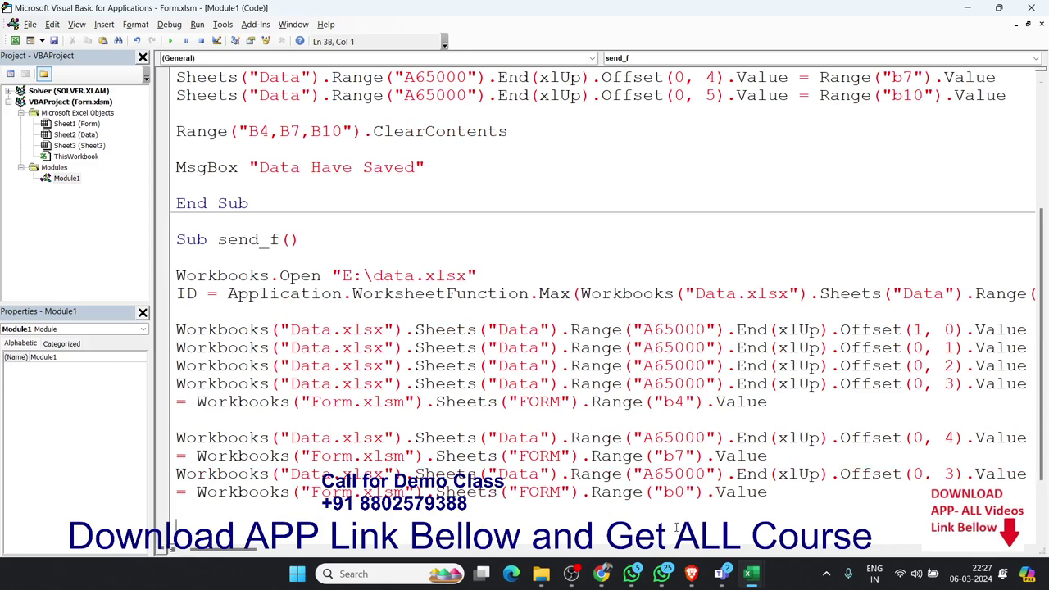
pyautogui.click(671, 492)
pyautogui.write('1')
pyautogui.click(587, 507)
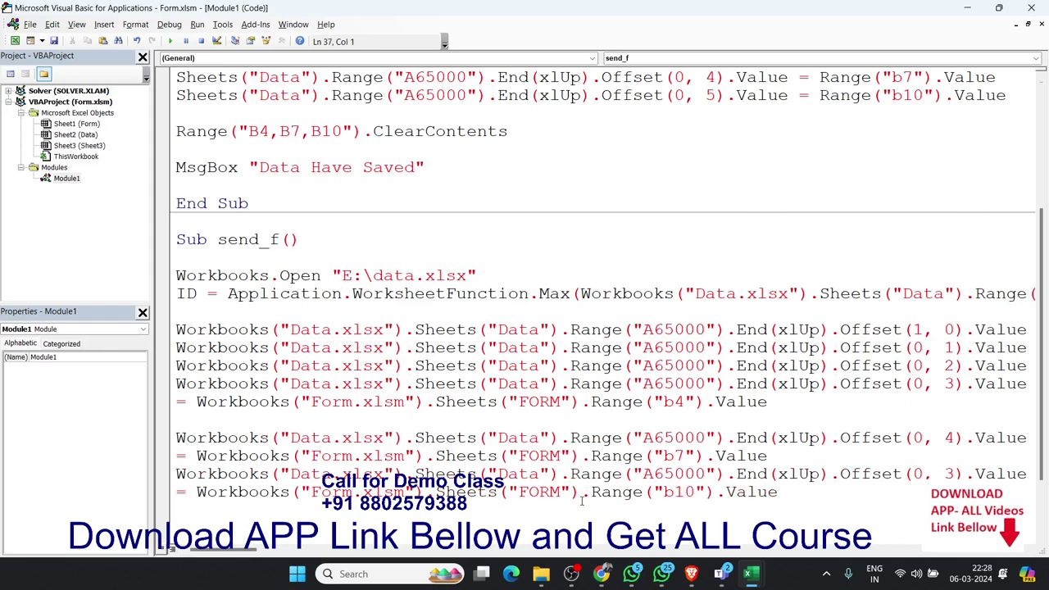
pyautogui.scroll(-1, 518, 478)
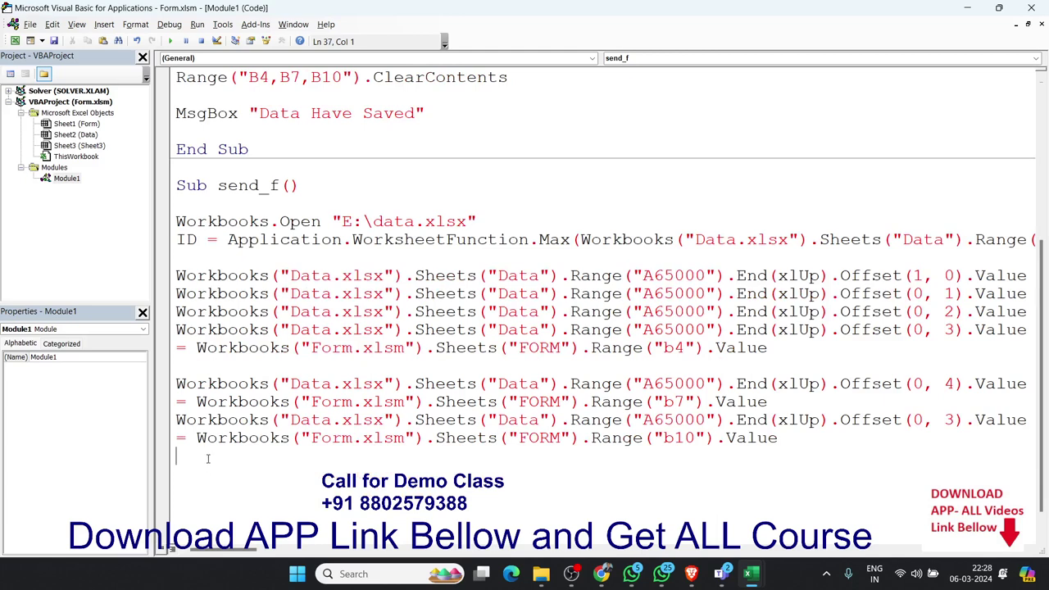
# Add the line Workbooks("data.xlsx").Close True after the value assignments in send_f.
pyautogui.doubleClick(401, 223)
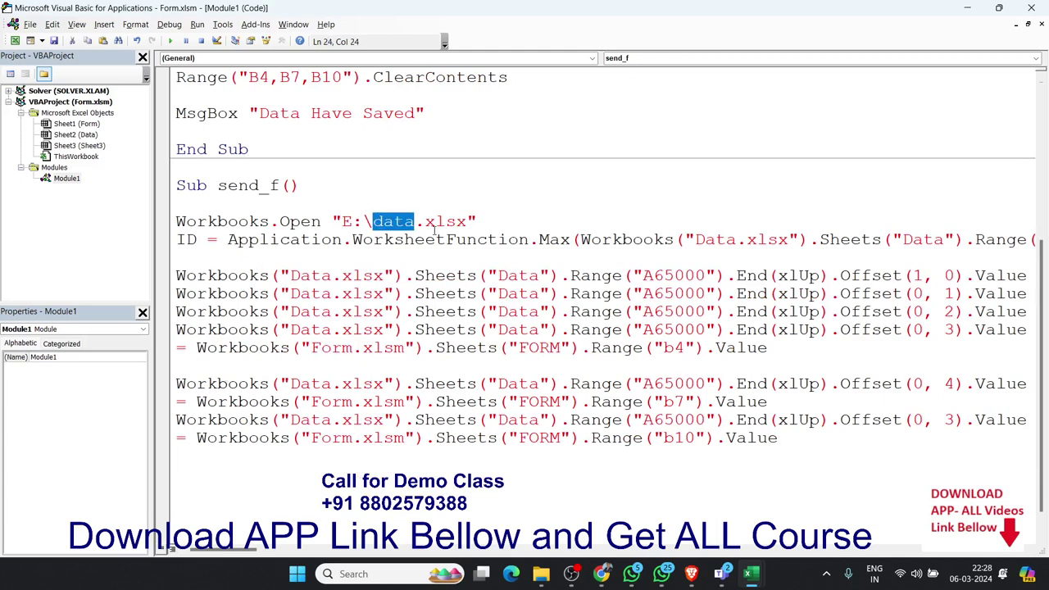
pyautogui.keyDown('shift'); pyautogui.click(466, 221); pyautogui.keyUp('shift')
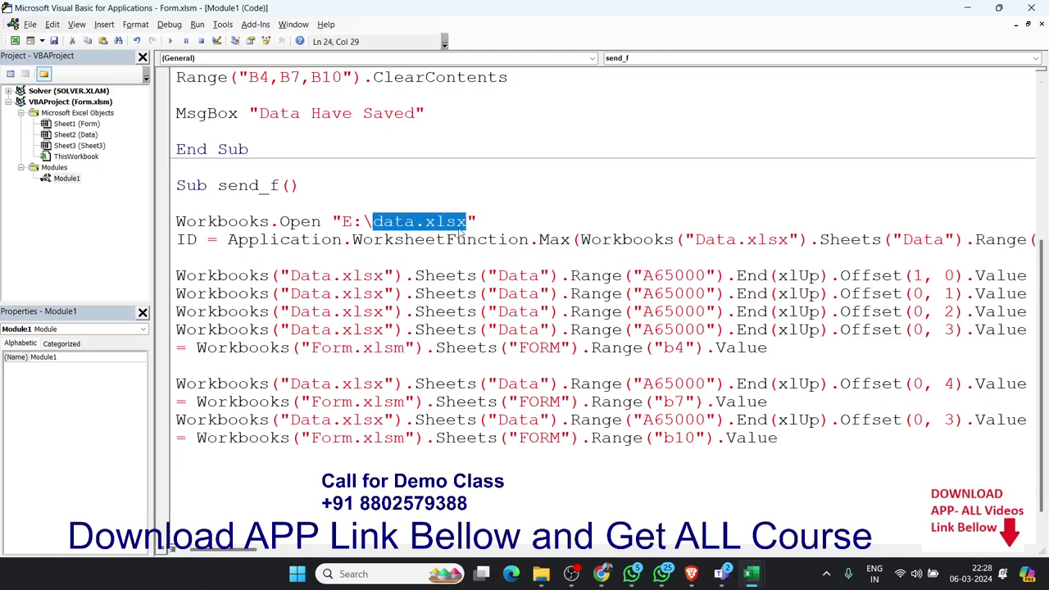
pyautogui.click(212, 476)
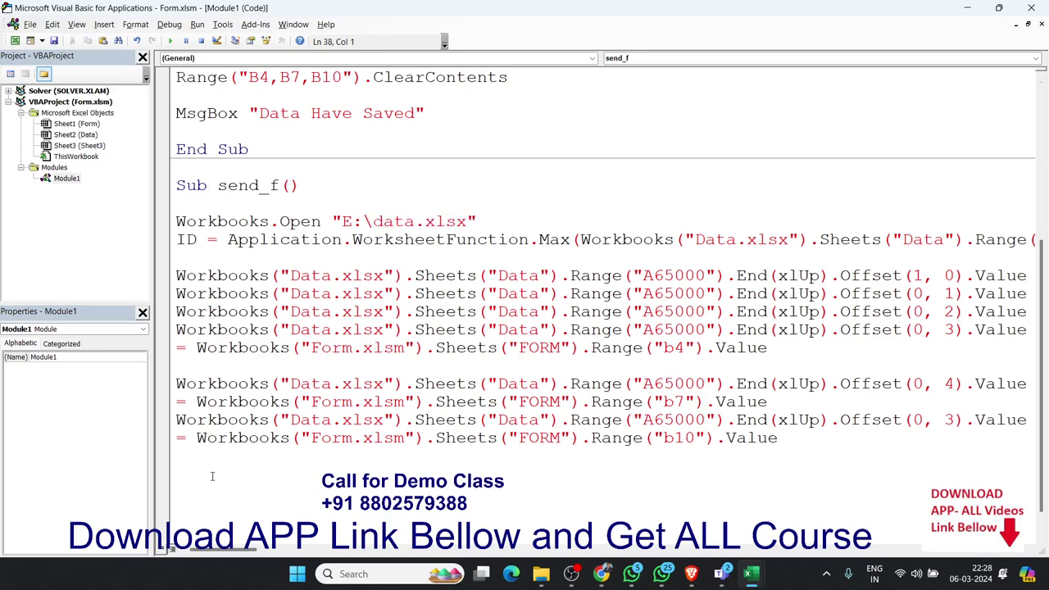
pyautogui.write('workb')
pyautogui.write('ooks')
pyautogui.write('("data.xlsx')
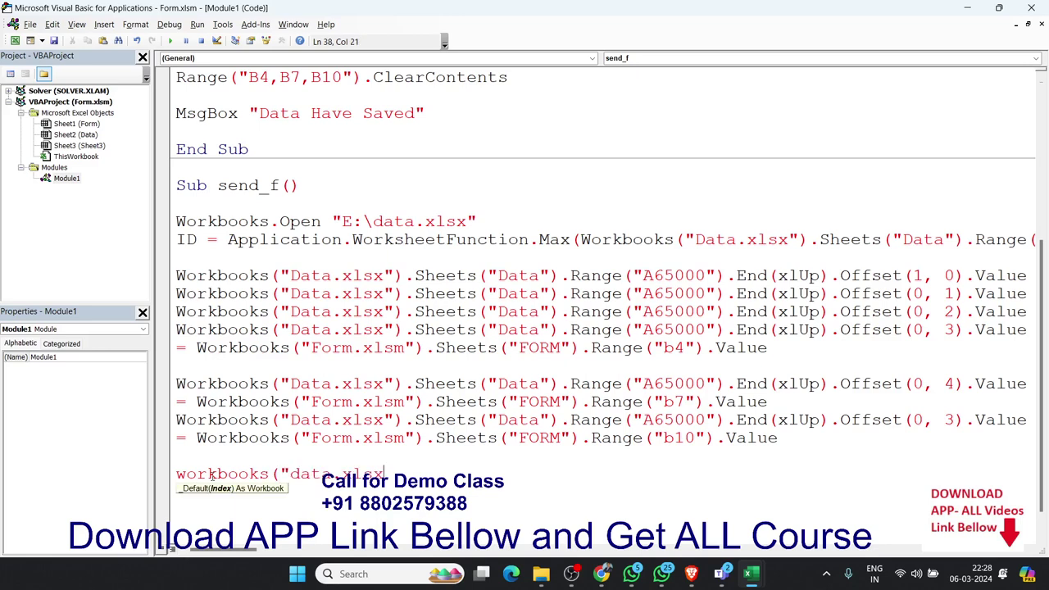
pyautogui.write('").clo')
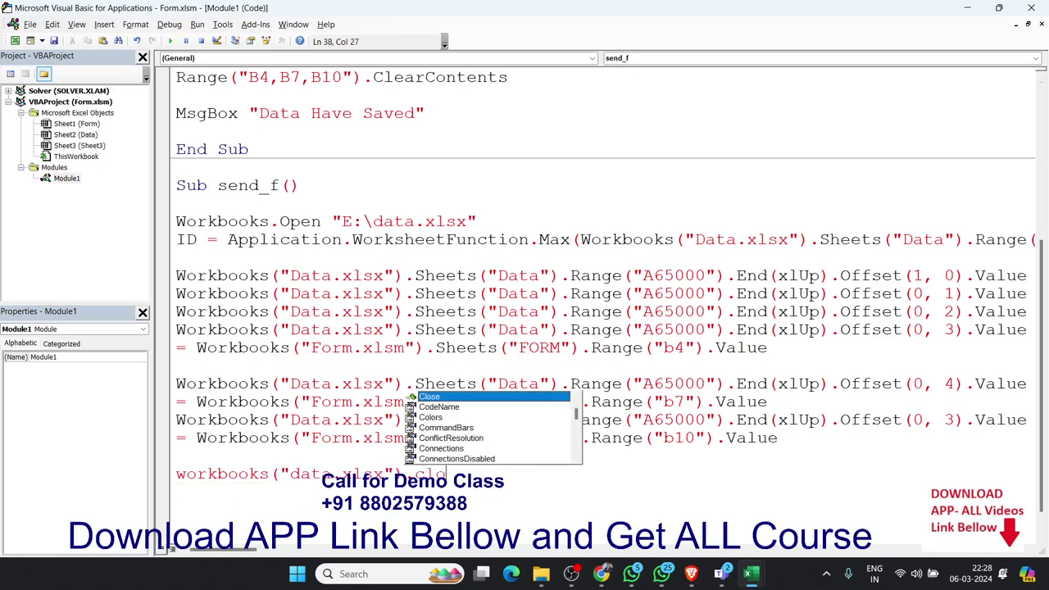
pyautogui.press('Tab')
pyautogui.write('Tru')
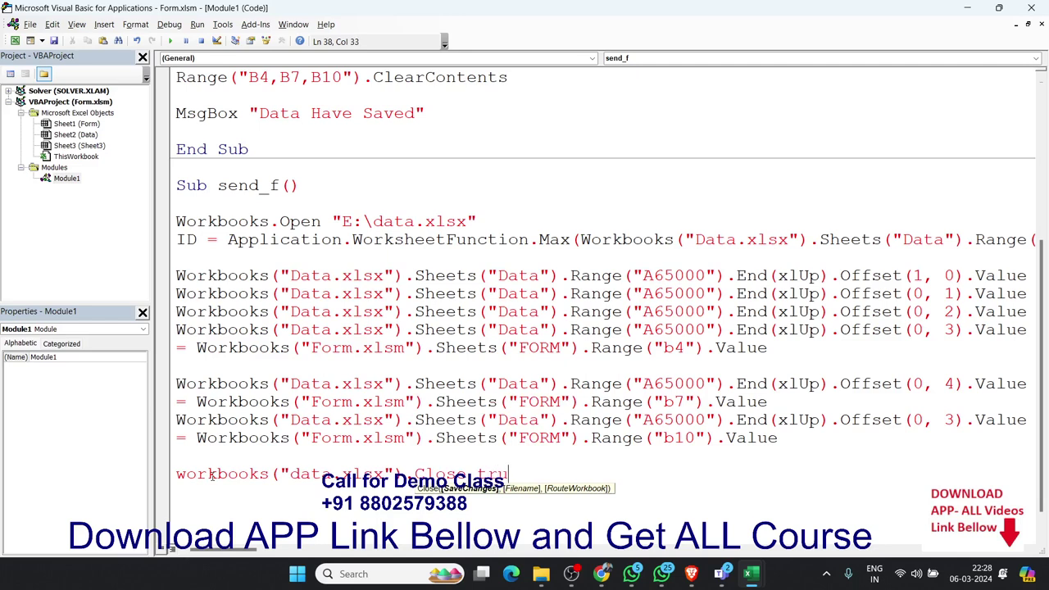
pyautogui.write('e')
pyautogui.press('Return')
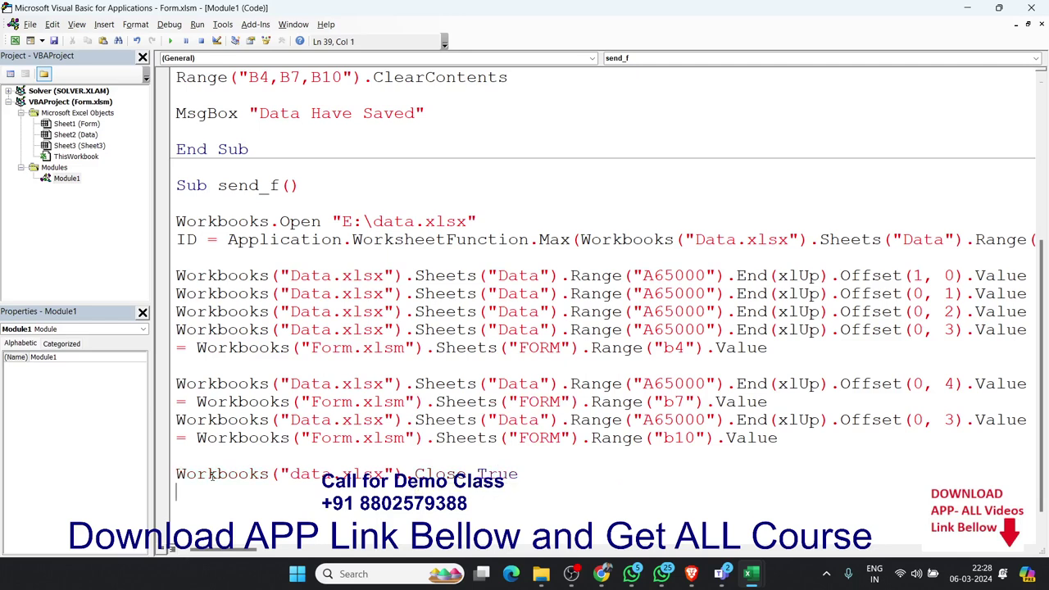
pyautogui.scroll(2, 211, 477)
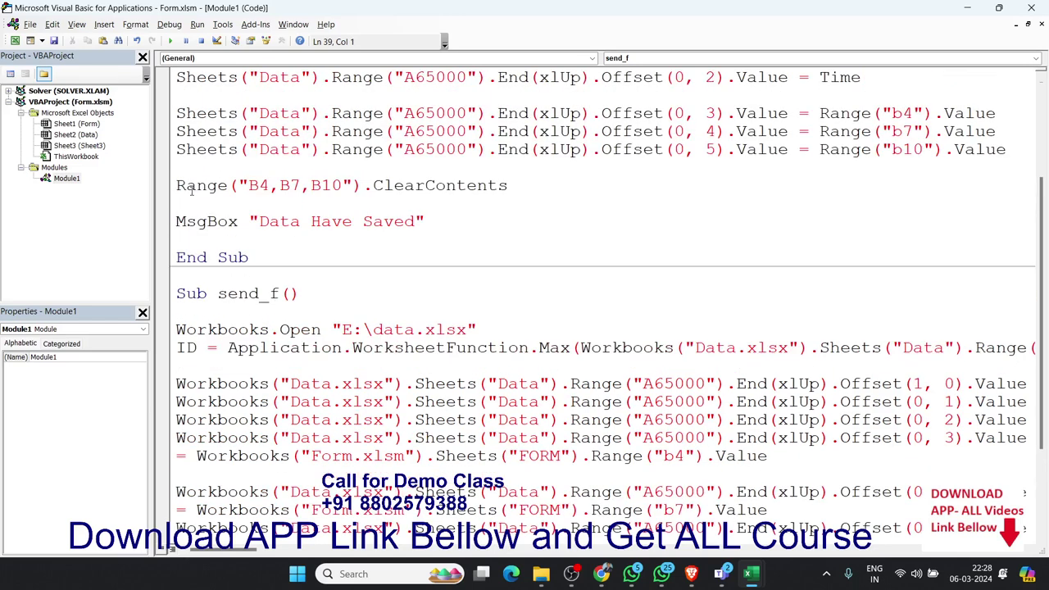
# Copy the ClearContents and MsgBox lines from send into send_f after Close True.
pyautogui.moveTo(178, 186); pyautogui.dragTo(447, 222)
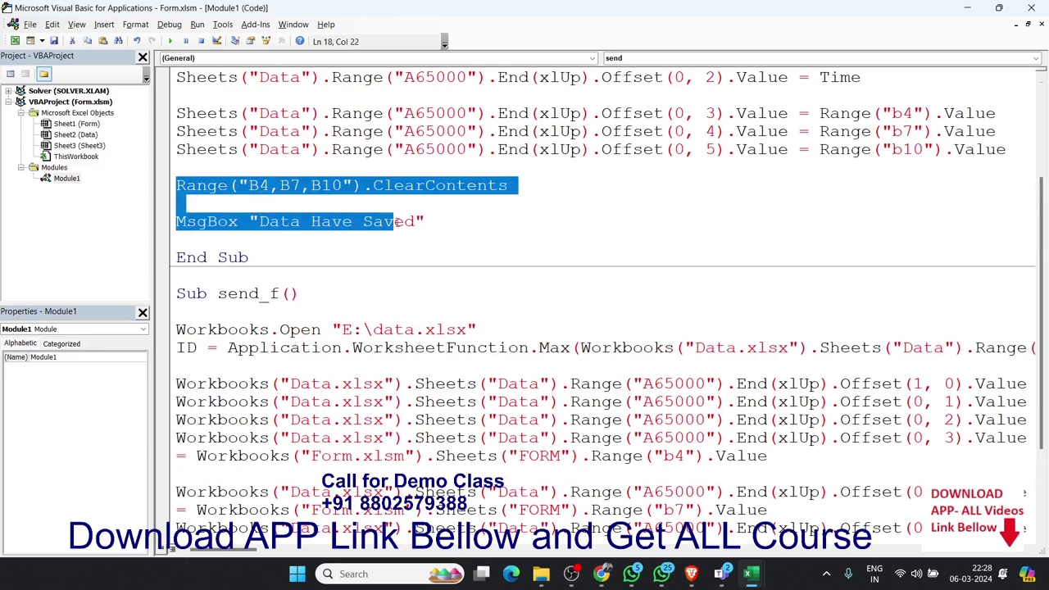
pyautogui.hotkey('ctrl', 'c')
pyautogui.scroll(-1, 447, 223)
pyautogui.scroll(-2, 328, 328)
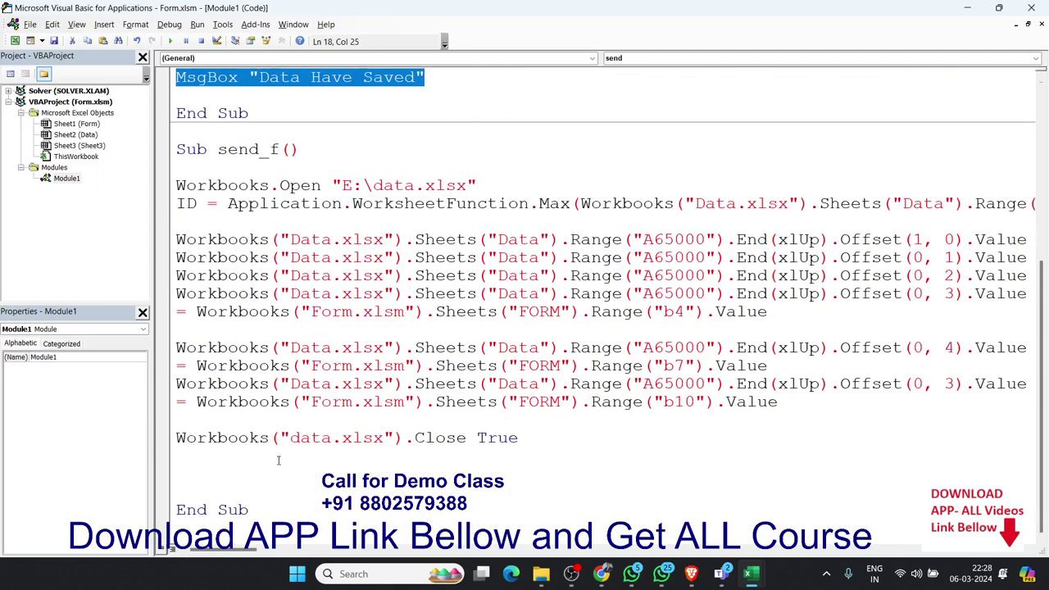
pyautogui.click(255, 473)
pyautogui.hotkey('ctrl', 'v')
pyautogui.click(485, 493)
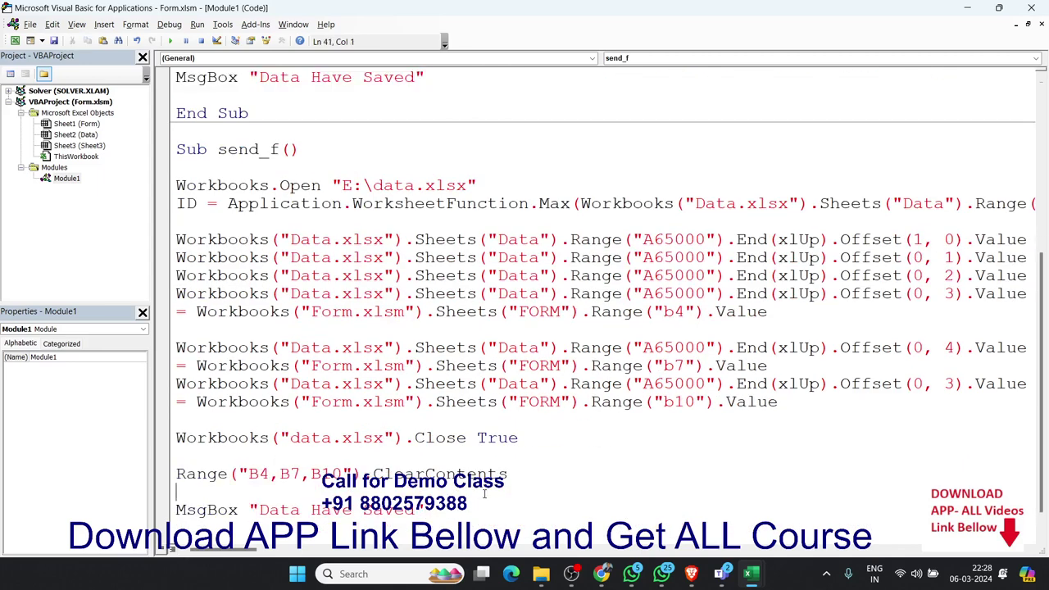
pyautogui.scroll(6, 405, 421)
pyautogui.scroll(-1, 405, 421)
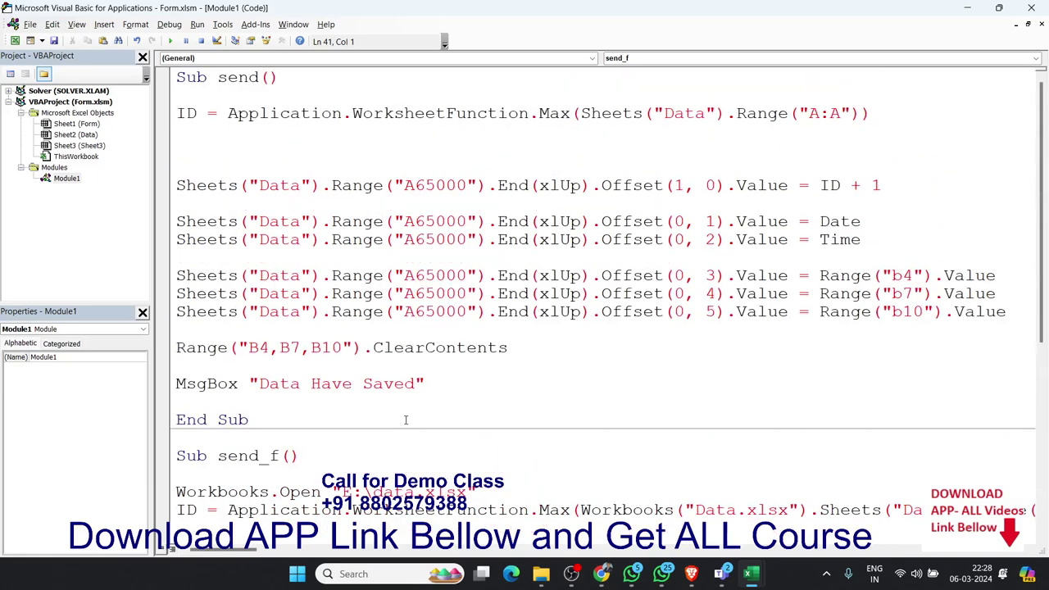
pyautogui.scroll(-1, 406, 421)
pyautogui.scroll(-5, 406, 420)
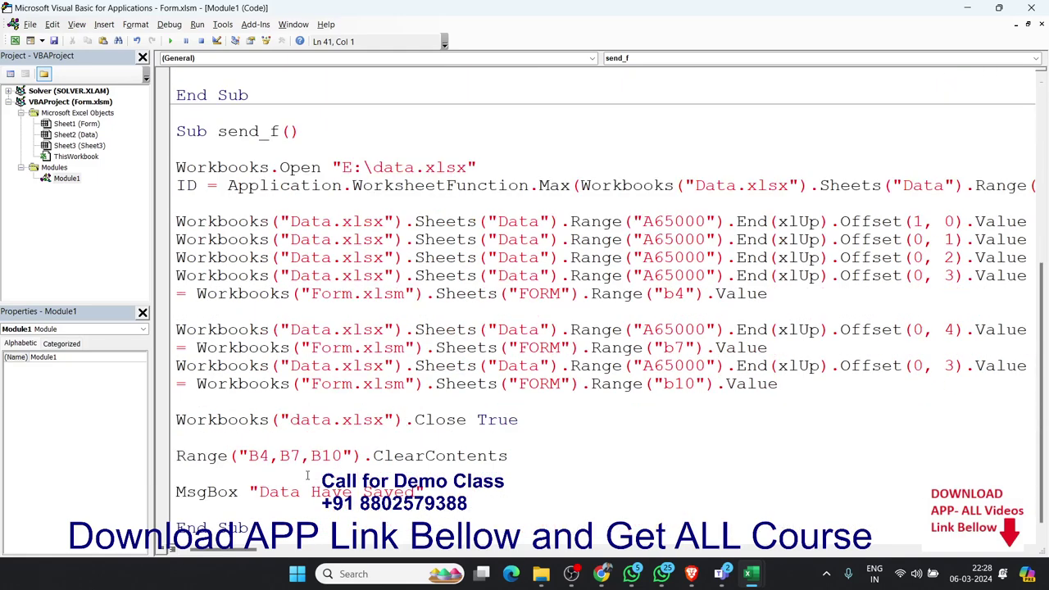
# Insert Workbooks("Form.xlsm").Activate above the Range ClearContents line.
pyautogui.moveTo(383, 365); pyautogui.dragTo(301, 365)
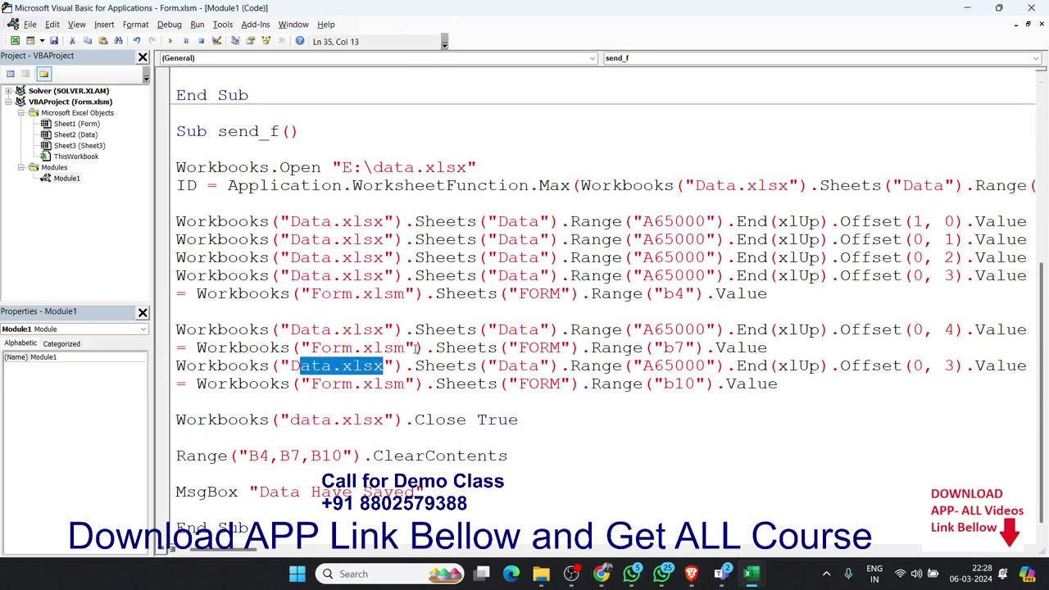
pyautogui.moveTo(423, 347); pyautogui.dragTo(197, 348)
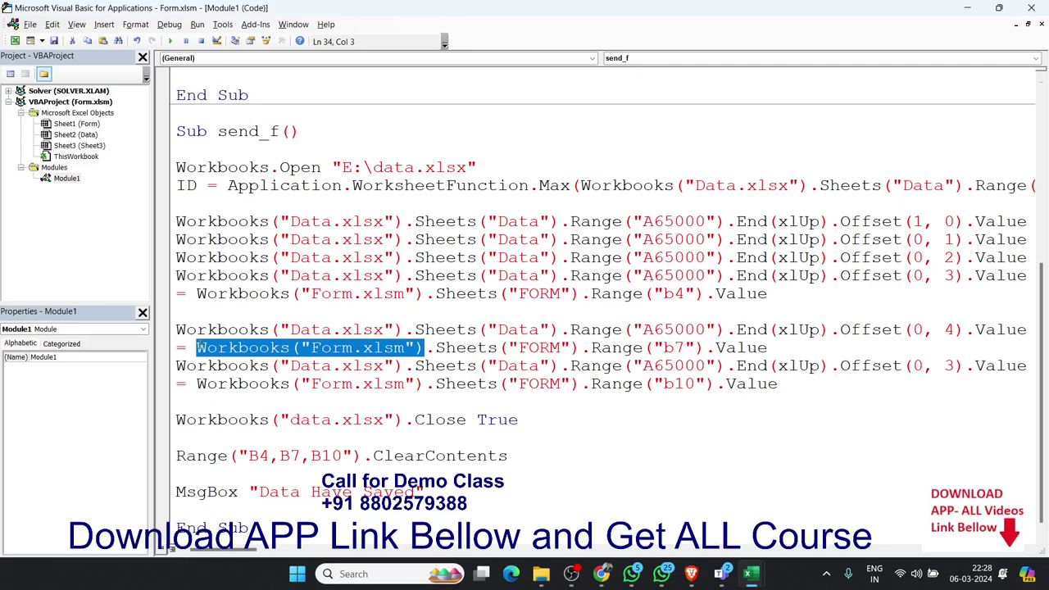
pyautogui.click(188, 443)
pyautogui.press('Return')
pyautogui.hotkey('ctrl', 'v')
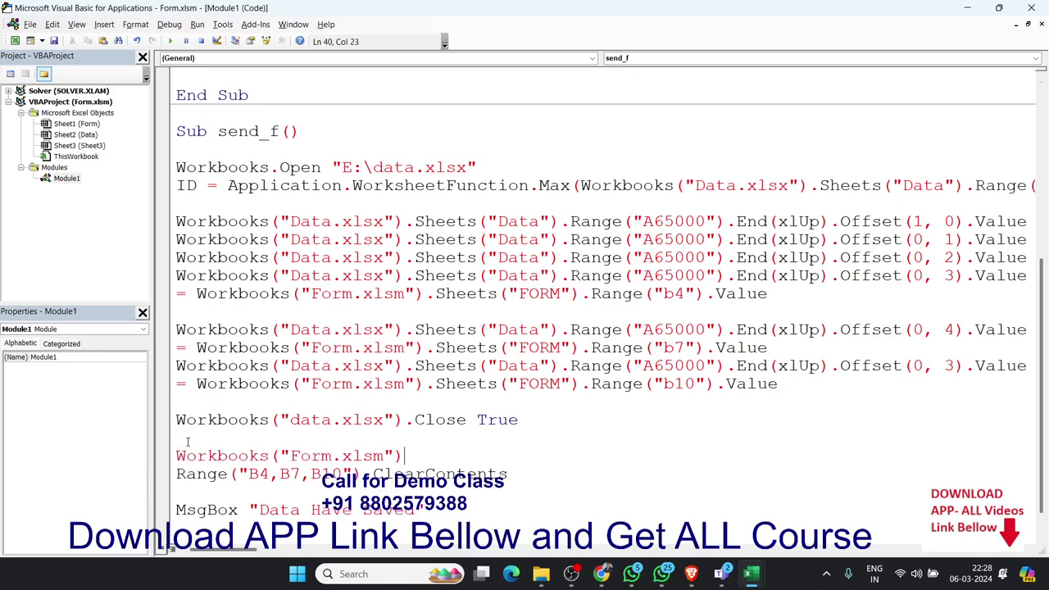
pyautogui.write('.se')
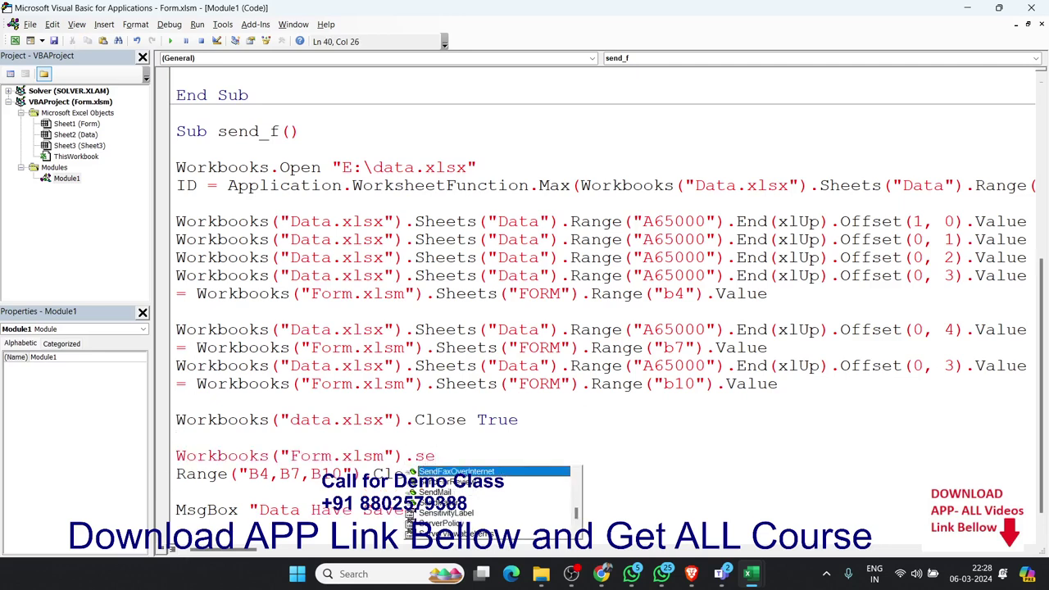
pyautogui.press('BackSpace')
pyautogui.press('BackSpace')
pyautogui.write('a')
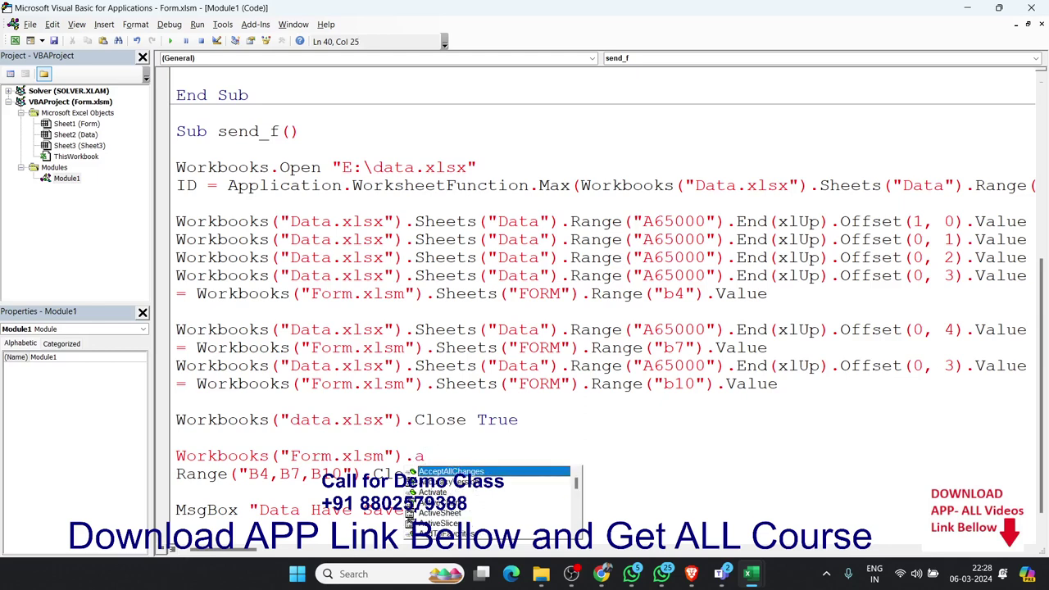
pyautogui.write('ct')
pyautogui.press('Tab')
pyautogui.click(283, 497)
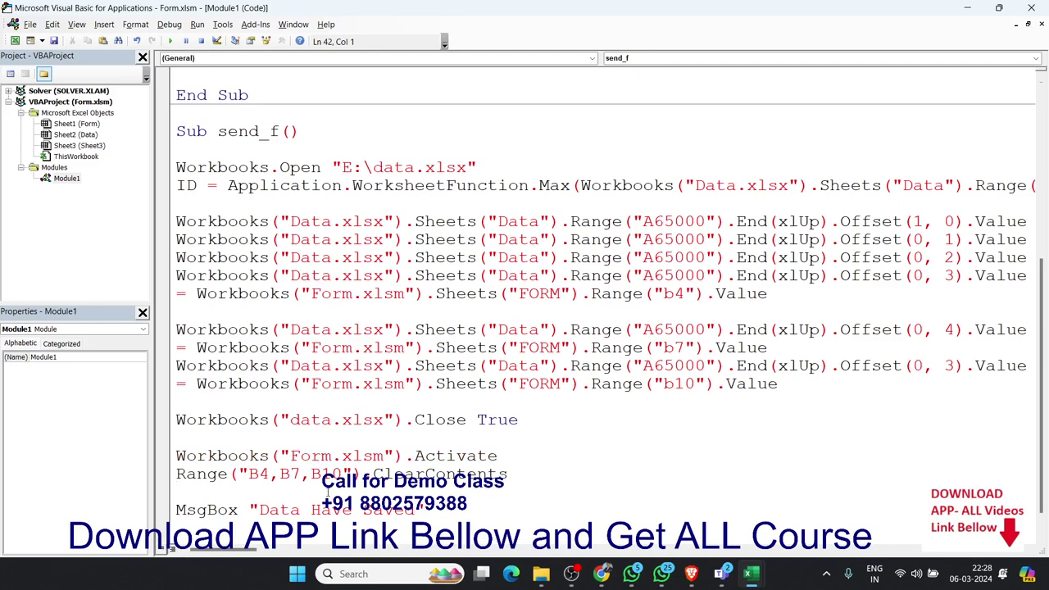
pyautogui.scroll(-1, 327, 489)
# Draw a Form Controls button right of Save, assign it send_f, and caption it 'Save in File'.
pyautogui.hotkey('alt', 'F11')
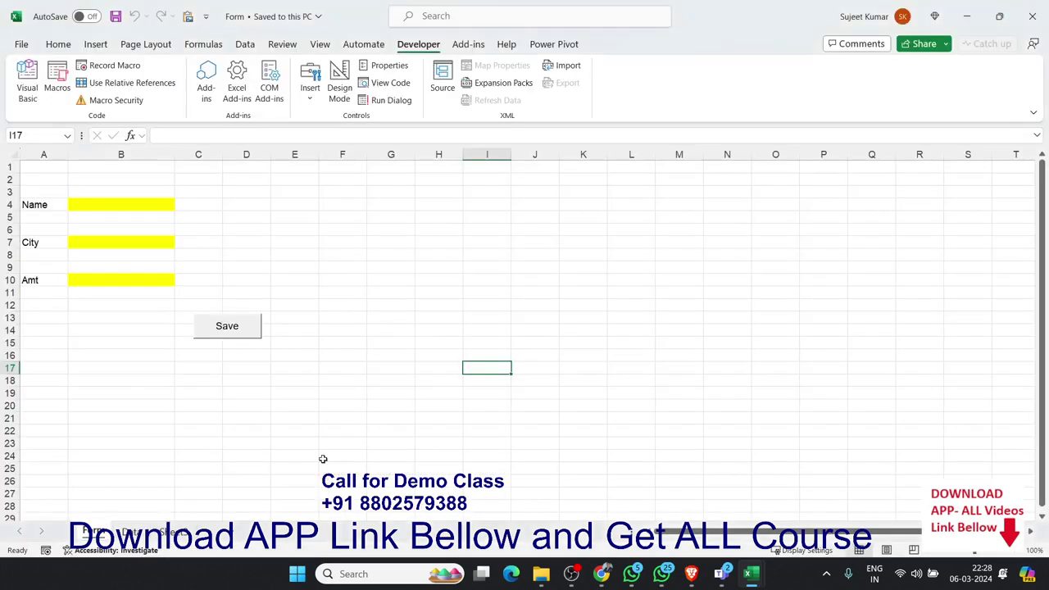
pyautogui.click(343, 293)
pyautogui.click(310, 97)
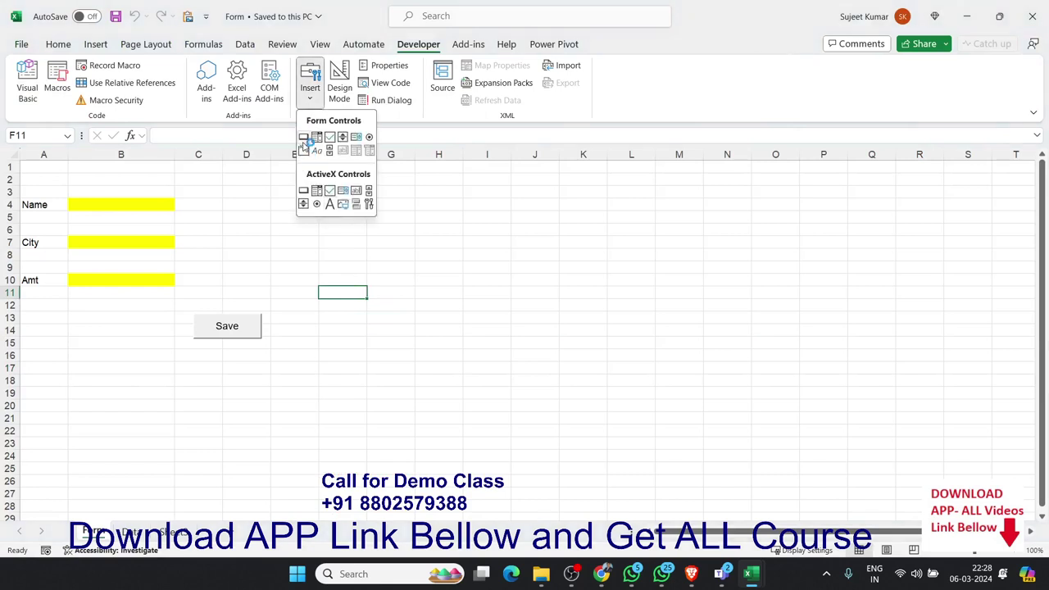
pyautogui.click(304, 137)
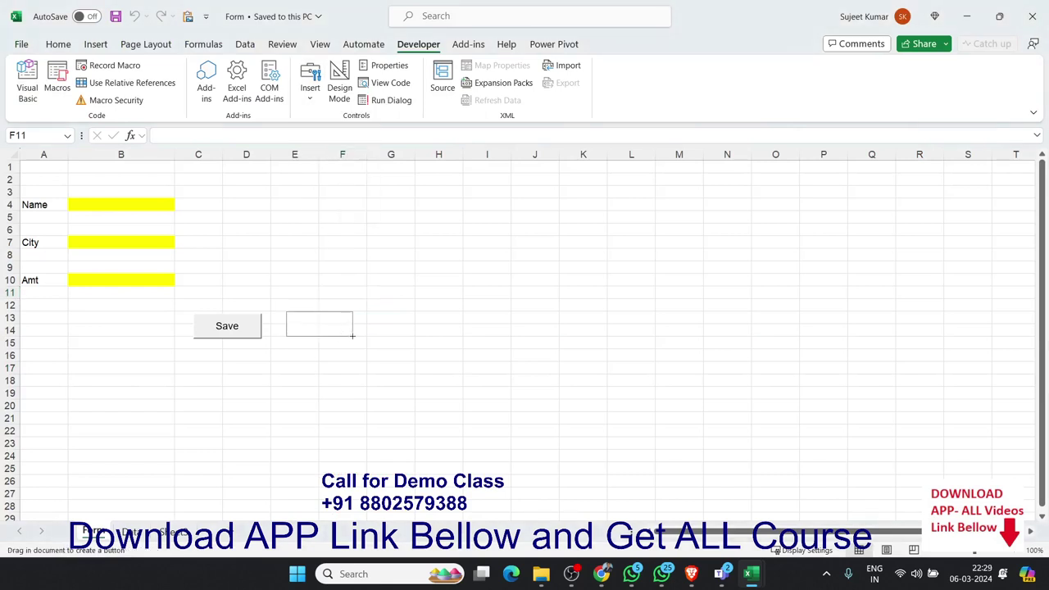
pyautogui.moveTo(284, 316); pyautogui.dragTo(353, 336)
pyautogui.click(500, 117)
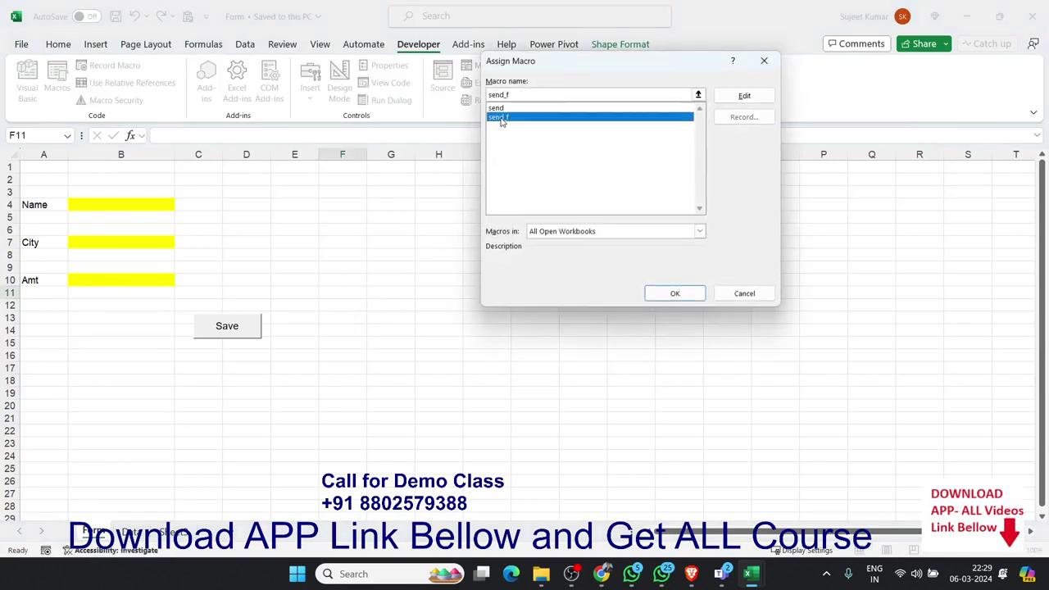
pyautogui.click(687, 299)
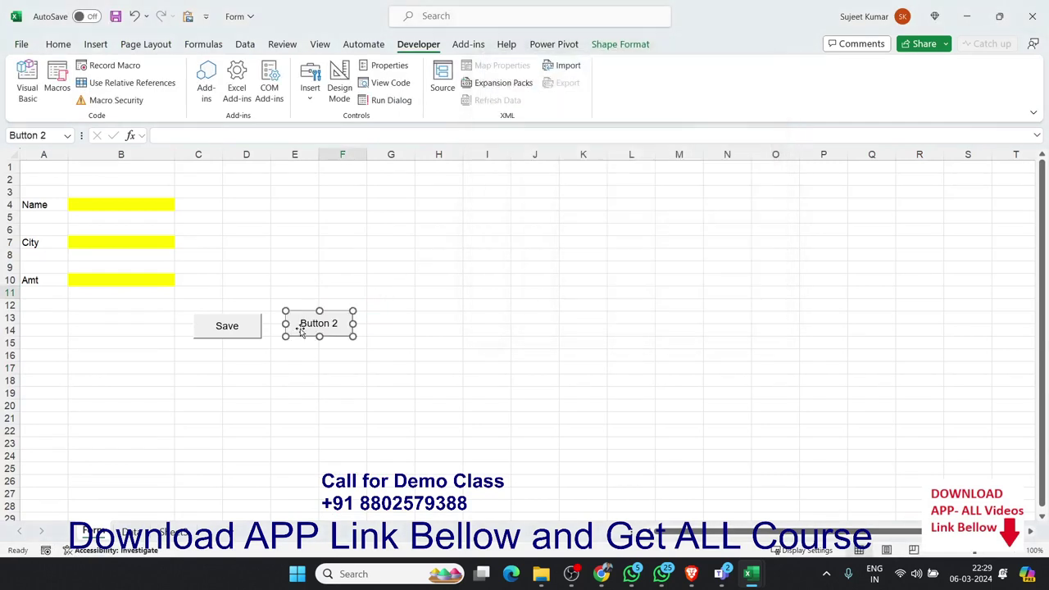
pyautogui.press('Delete')
pyautogui.press('Delete')
pyautogui.press('Delete')
pyautogui.press('Delete')
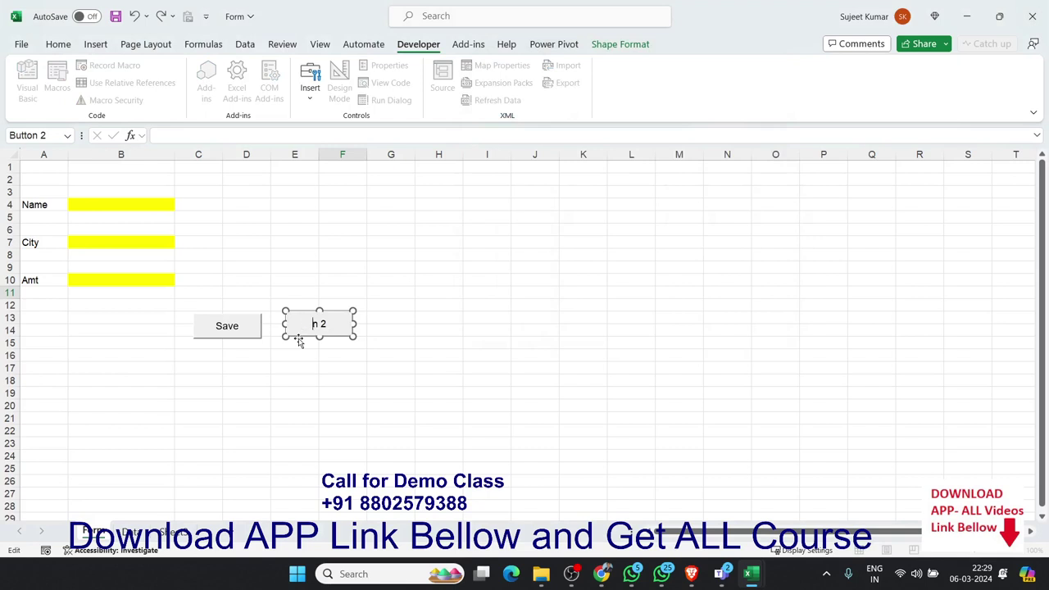
pyautogui.press('Delete')
pyautogui.press('Delete')
pyautogui.press('Delete')
pyautogui.write('Save')
pyautogui.write(' in File')
# Enter a sample name in B4, Noida in B7 and 10000 in B10.
pyautogui.click(485, 290)
pyautogui.click(106, 201)
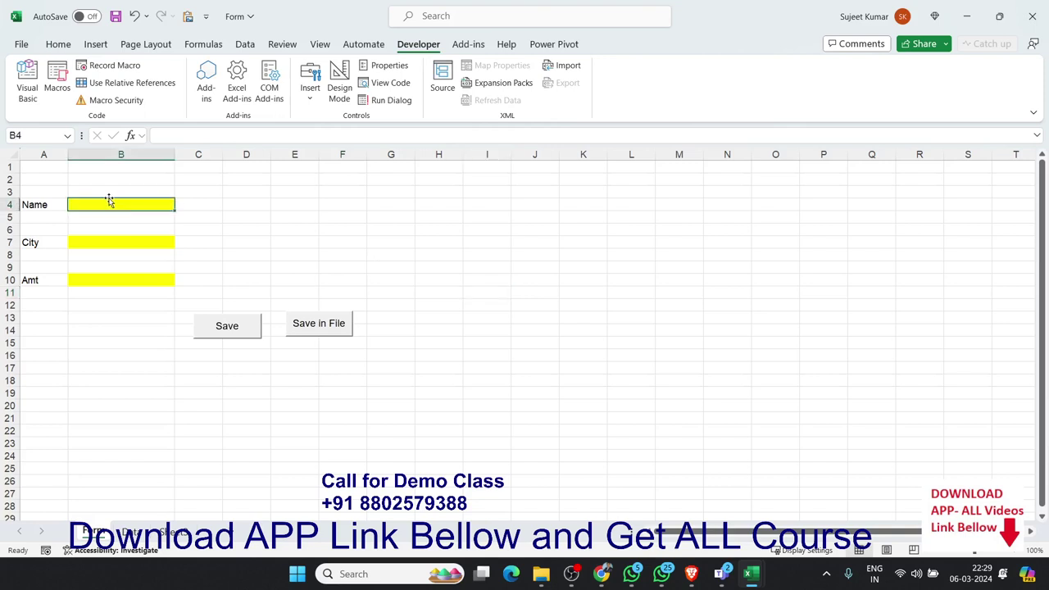
pyautogui.write('Mohan')
pyautogui.press('Return')
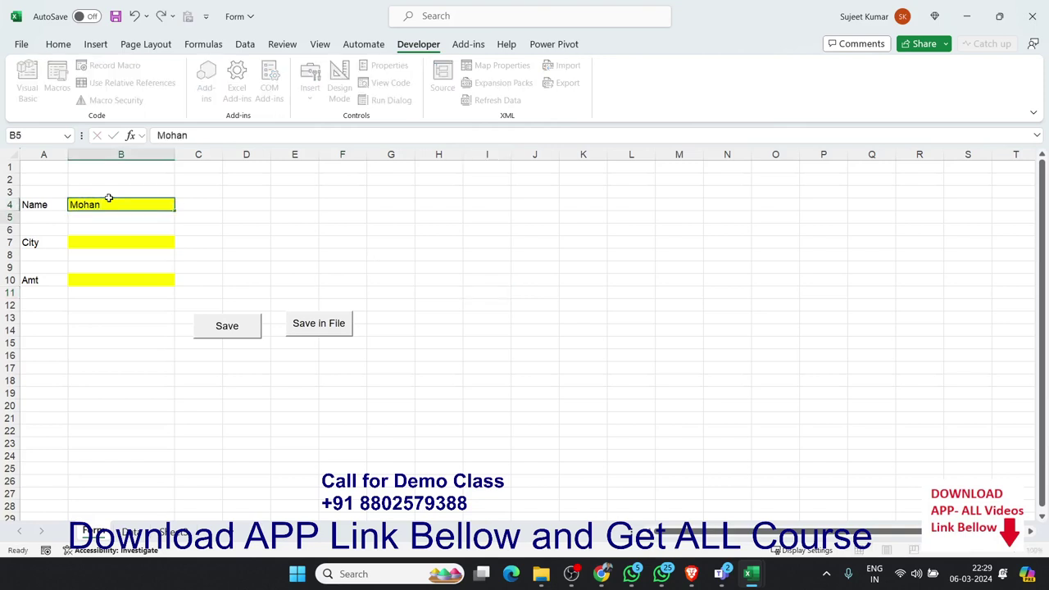
pyautogui.press('Down')
pyautogui.press('Down')
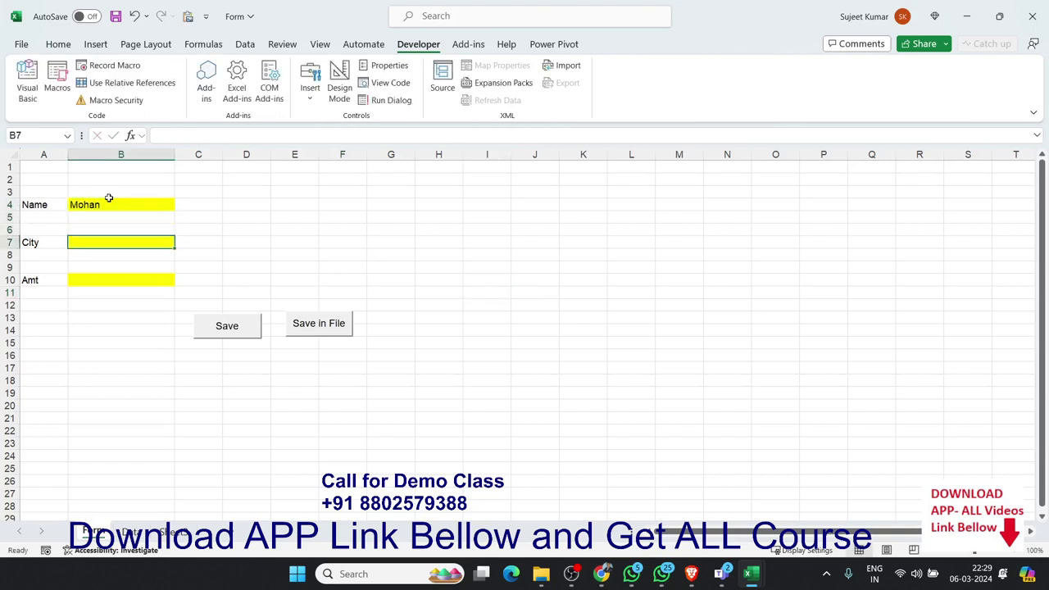
pyautogui.write('Noida')
pyautogui.press('Return')
pyautogui.press('Down')
pyautogui.press('Down')
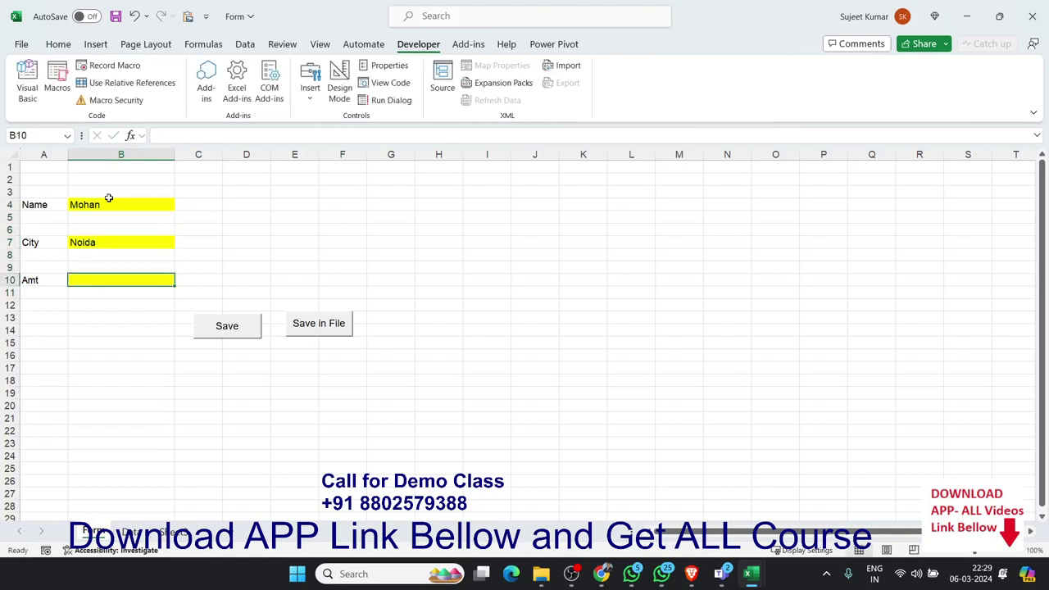
pyautogui.write('10000')
pyautogui.press('Return')
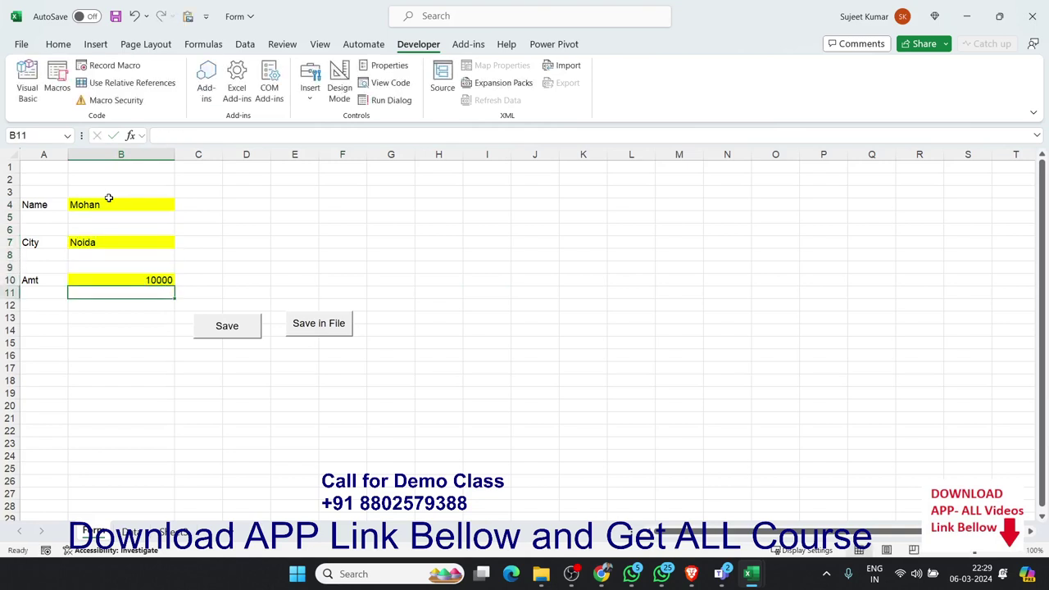
# Submit the entry with Save in File and dismiss the saved confirmation.
pyautogui.click(339, 368)
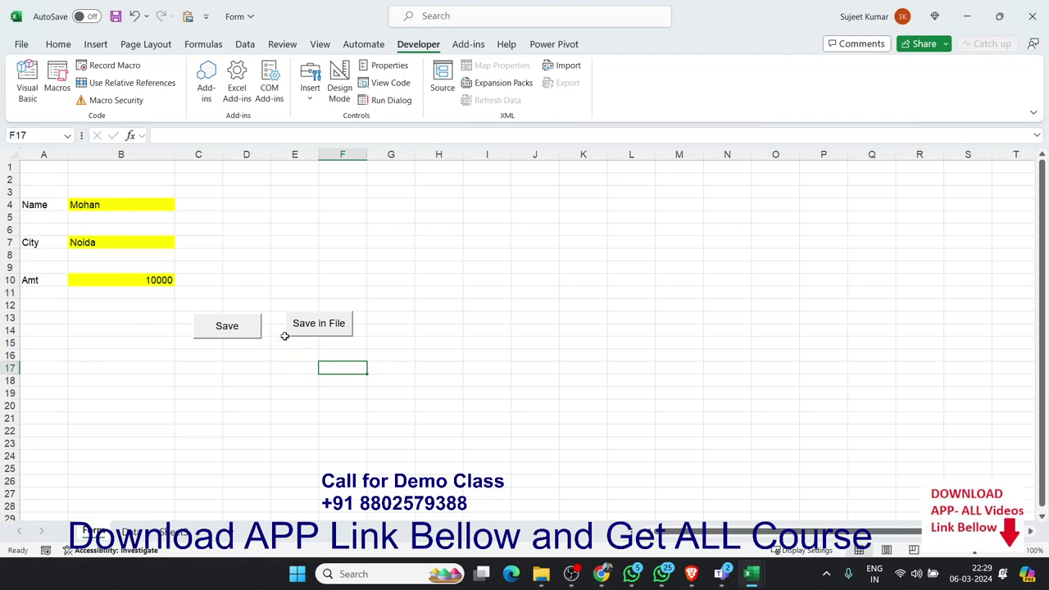
pyautogui.click(317, 333)
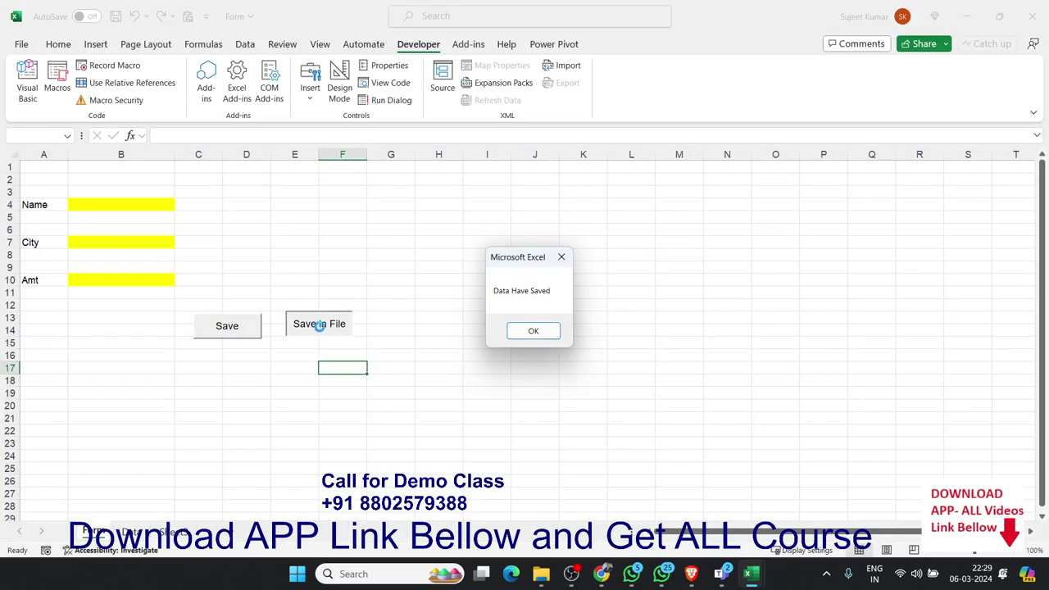
pyautogui.click(508, 336)
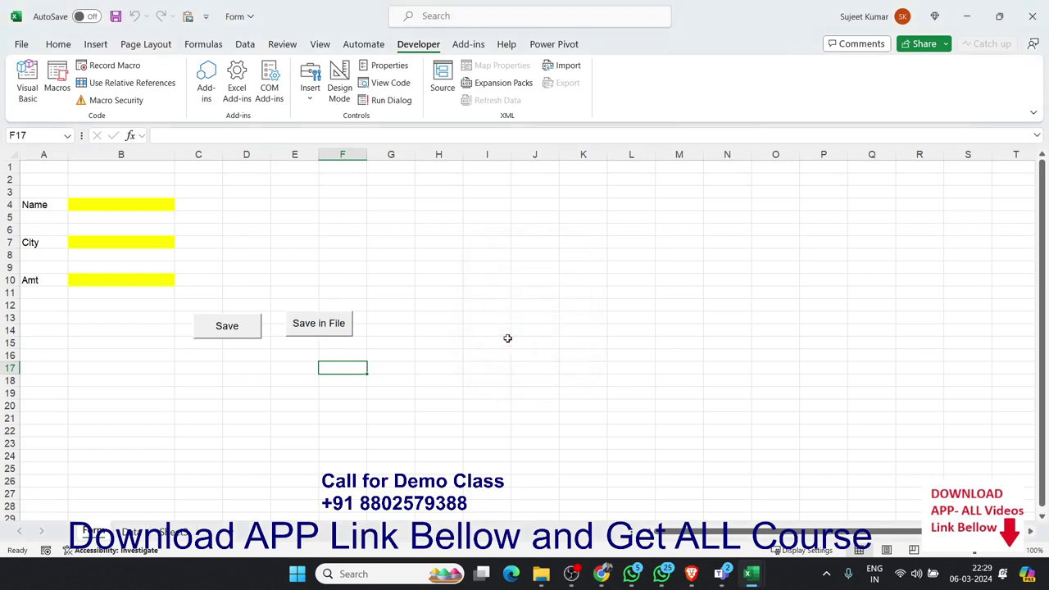
pyautogui.moveTo(540, 578)
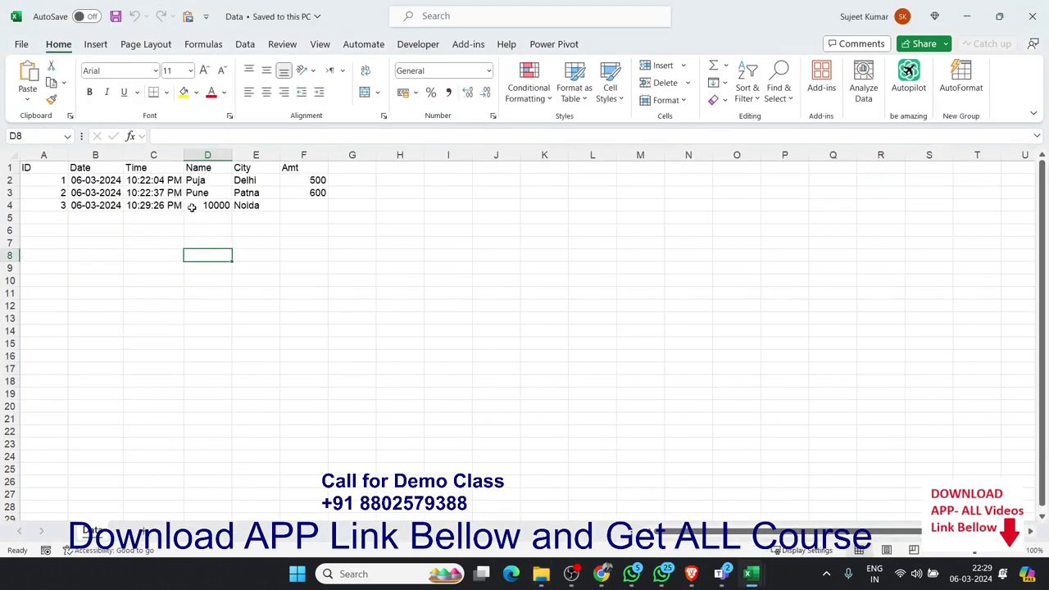
# Inspect the new Data row, finding 10000 under Name and Amt empty, then return to the code.
pyautogui.click(194, 207)
pyautogui.click(245, 207)
pyautogui.click(284, 206)
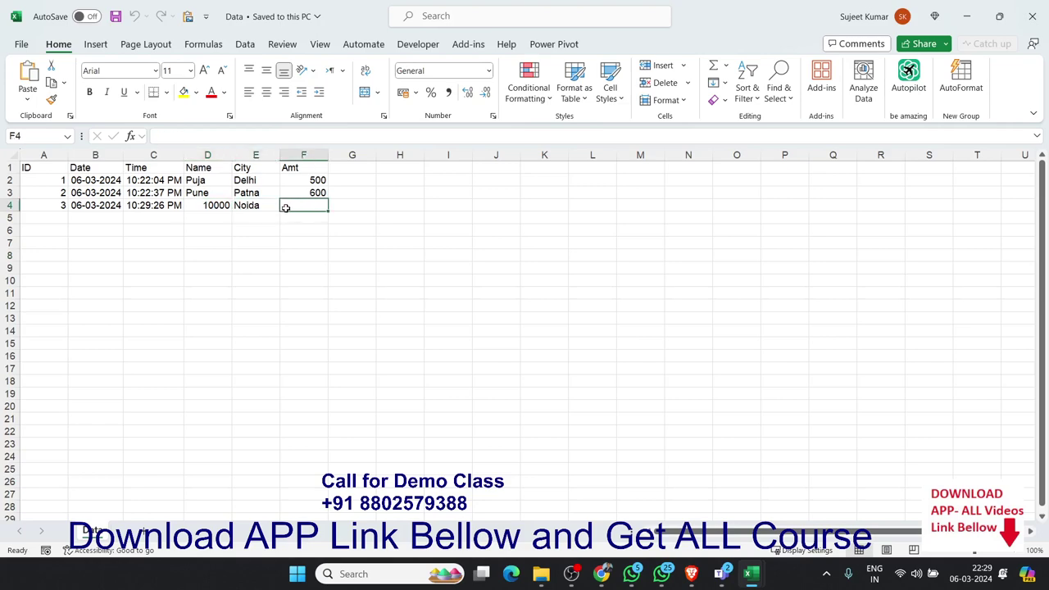
pyautogui.click(211, 206)
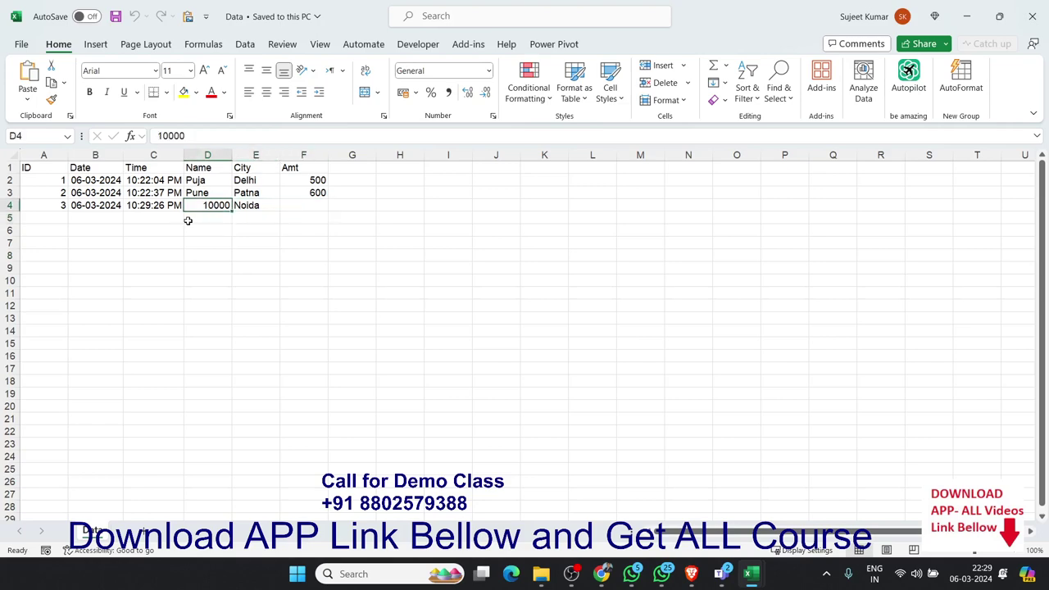
pyautogui.hotkey('alt', 'Tab')
pyautogui.hotkey('alt', 'Tab')
pyautogui.hotkey('alt', 'Tab')
pyautogui.hotkey('alt', 'Tab')
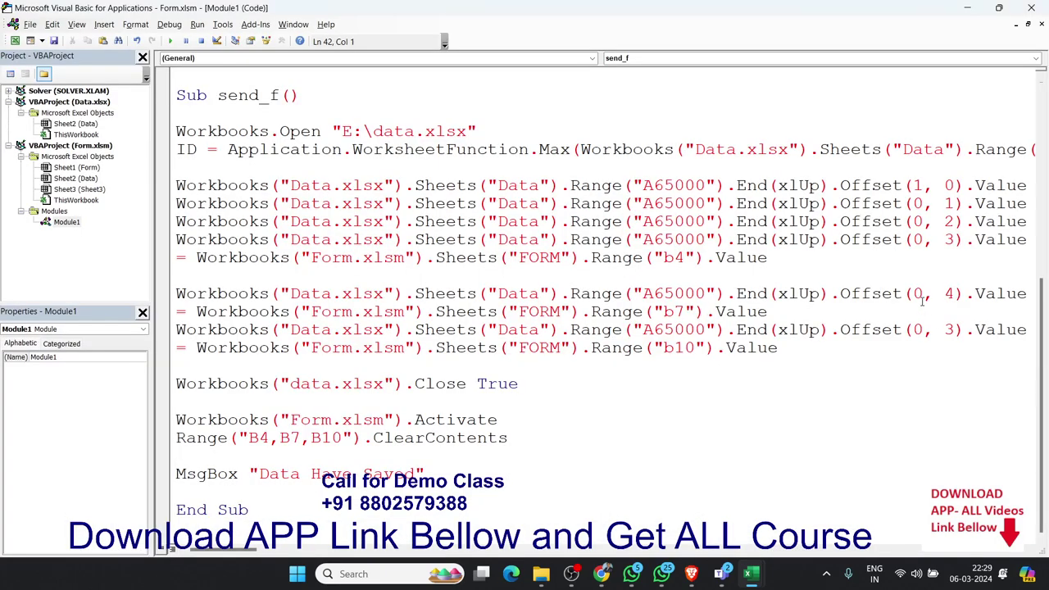
# Change Offset(0, 3) on send_f's b10 line to Offset(0, 5).
pyautogui.moveTo(924, 295); pyautogui.dragTo(767, 312)
pyautogui.click(896, 293)
pyautogui.moveTo(943, 330); pyautogui.dragTo(956, 329)
pyautogui.write('5')
pyautogui.click(881, 371)
pyautogui.hotkey('alt', 'F11')
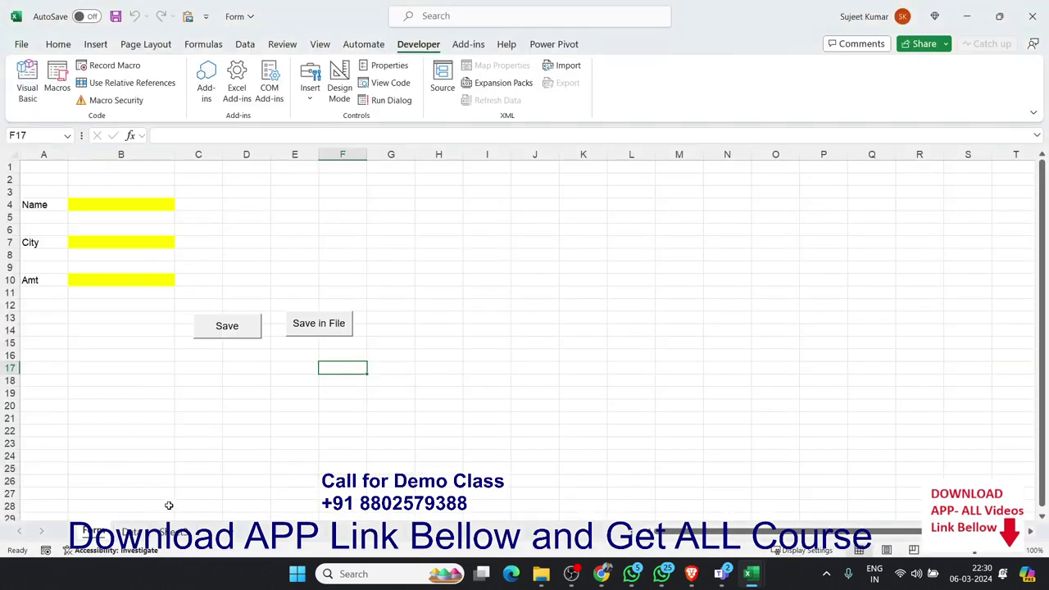
pyautogui.hotkey('alt', 'F11')
pyautogui.click(686, 348)
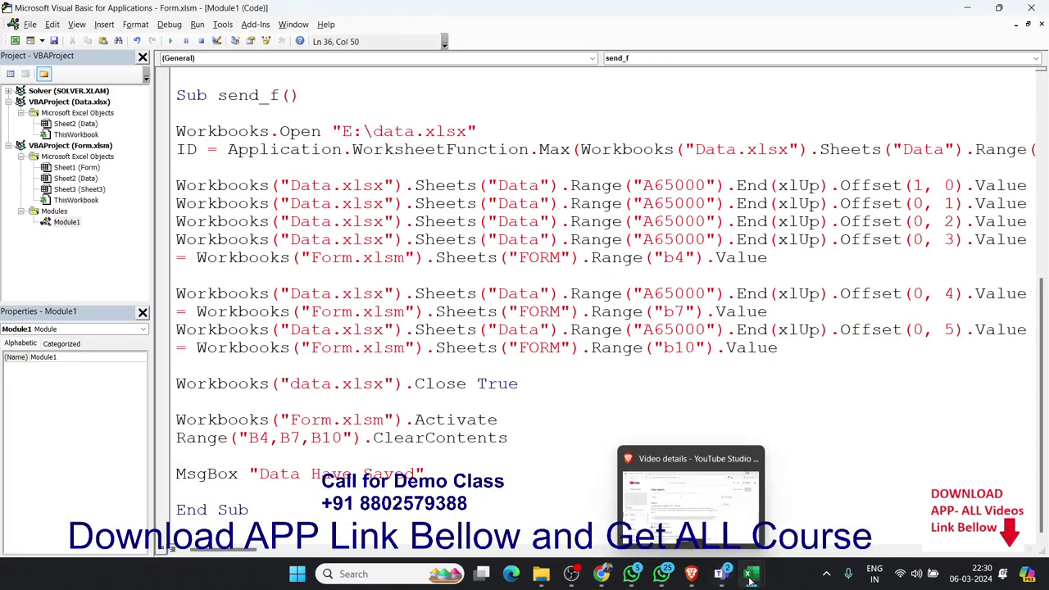
# Clear the faulty record in A4:F4 of the Data workbook, then save and close it.
pyautogui.moveTo(751, 574)
pyautogui.click(899, 541)
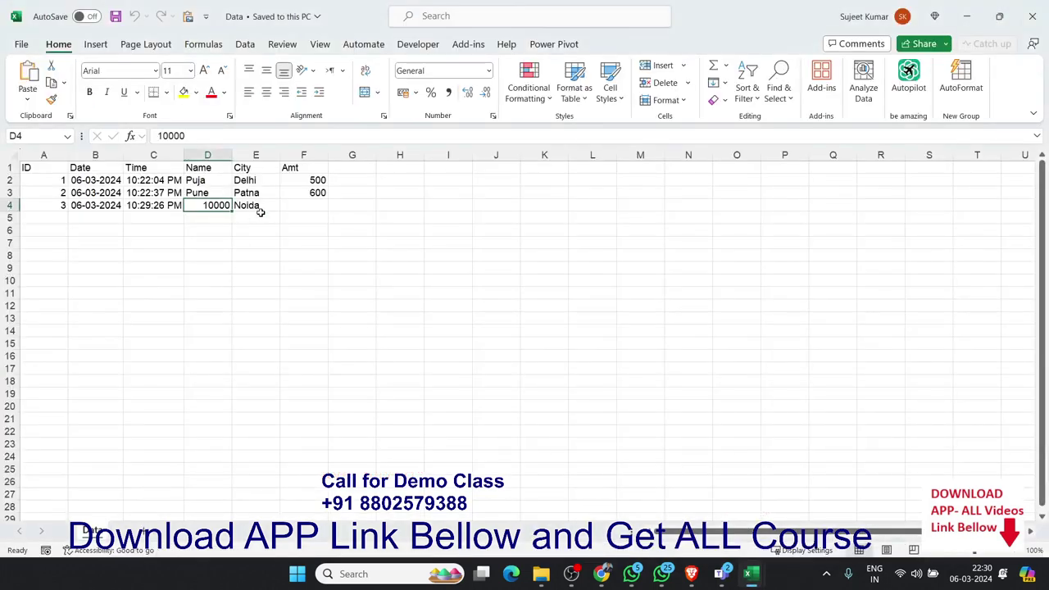
pyautogui.moveTo(304, 208); pyautogui.dragTo(93, 206)
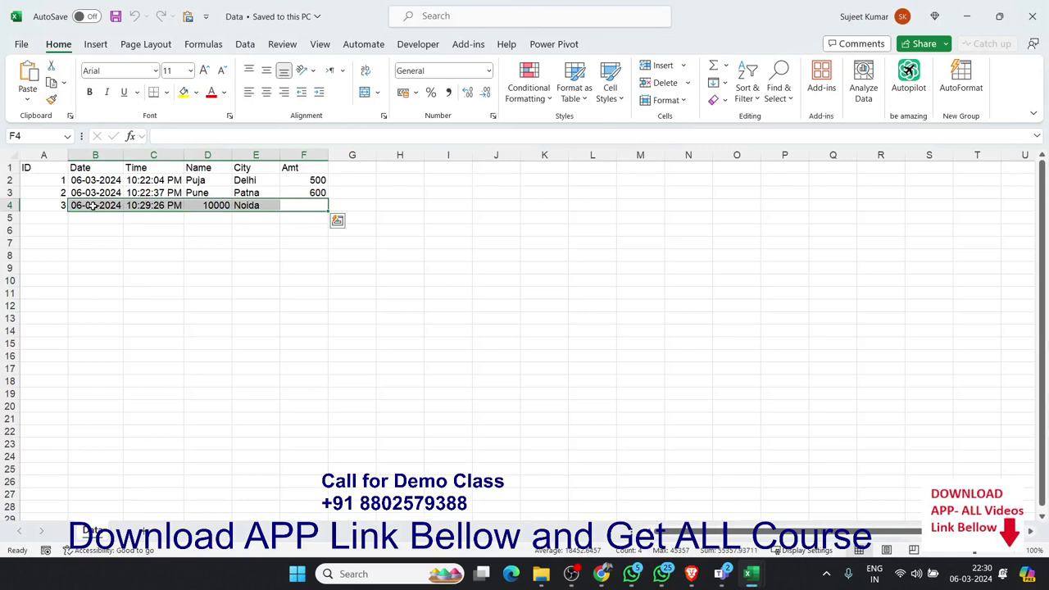
pyautogui.press('Delete')
pyautogui.press('Left')
pyautogui.press('Left')
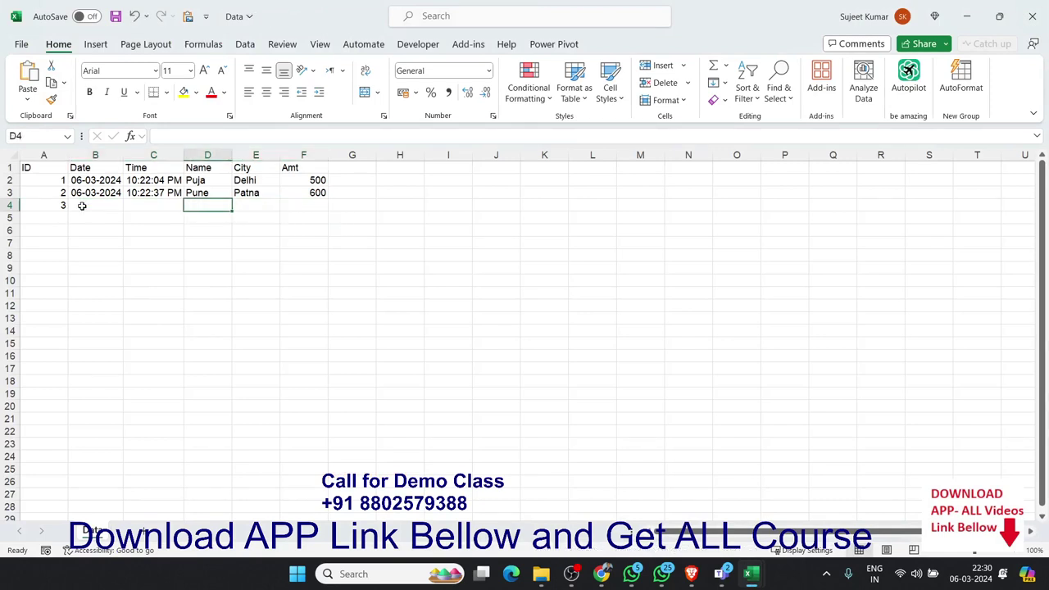
pyautogui.press('Left')
pyautogui.press('Left')
pyautogui.press('Left')
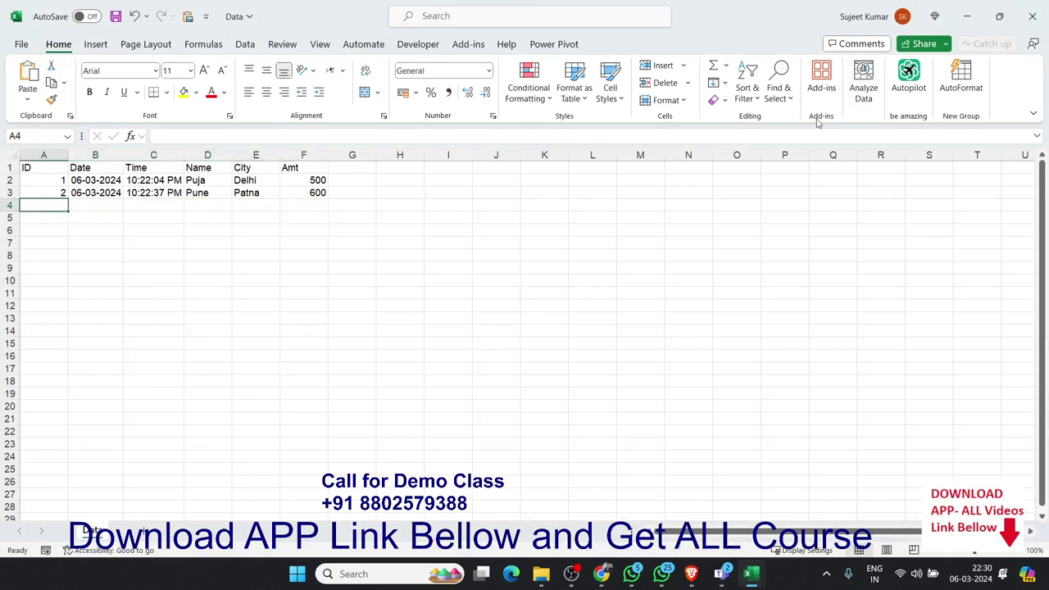
pyautogui.click(1032, 16)
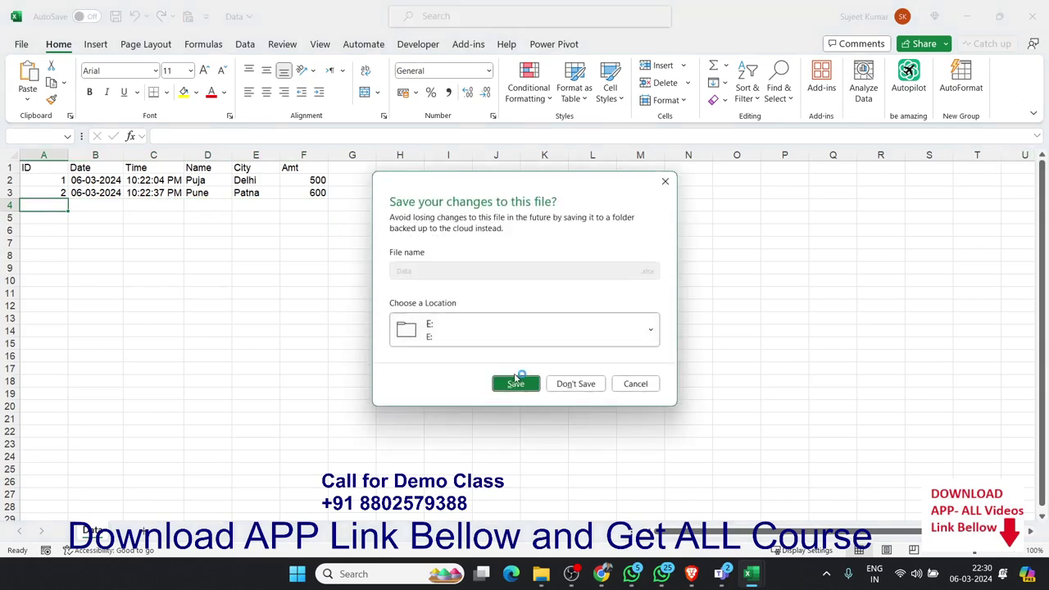
pyautogui.click(516, 384)
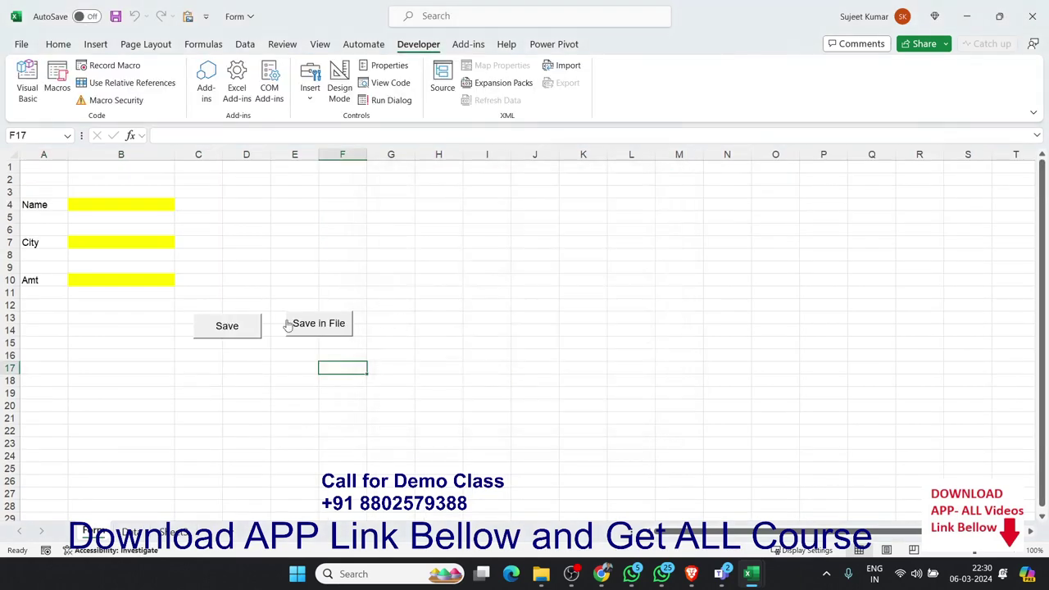
# Enter a sample name in B4, Noida in B7 and 5000 in B10.
pyautogui.click(122, 207)
pyautogui.write('M')
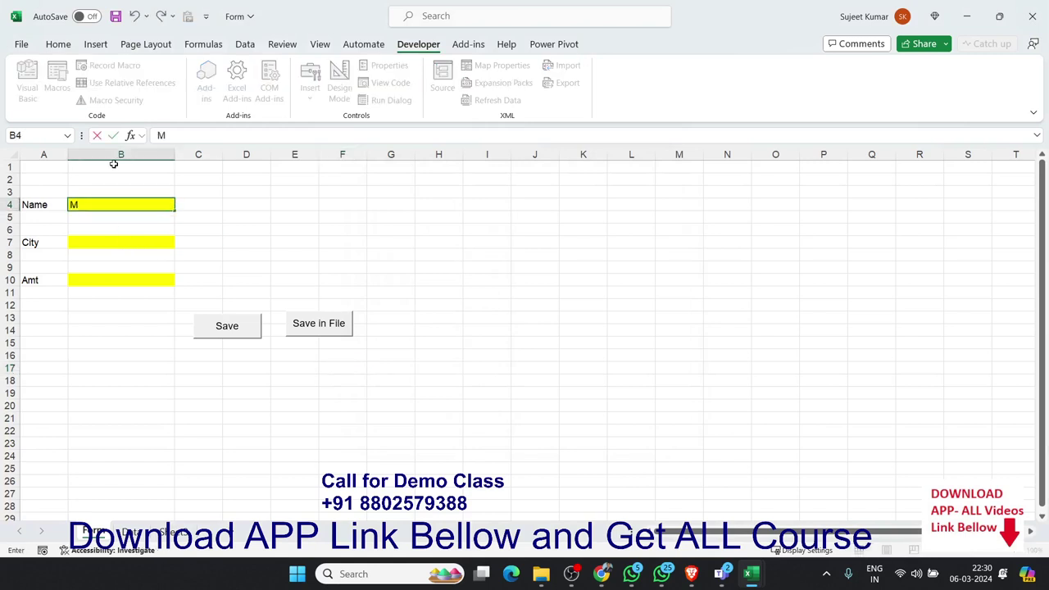
pyautogui.write('oha')
pyautogui.press('Return')
pyautogui.press('Return')
pyautogui.press('Return')
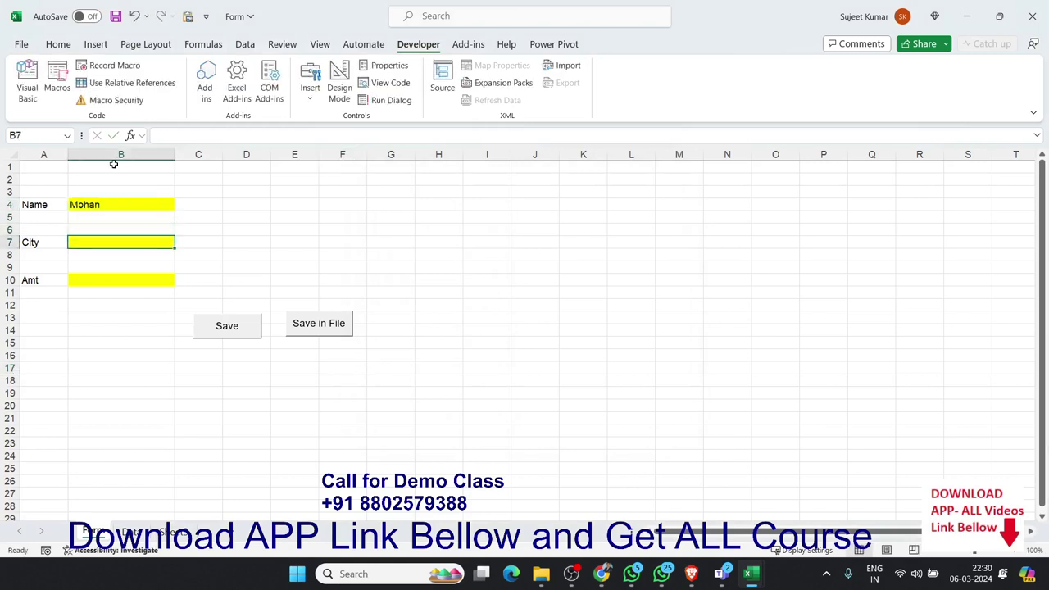
pyautogui.write('Noida')
pyautogui.press('Return')
pyautogui.press('Return')
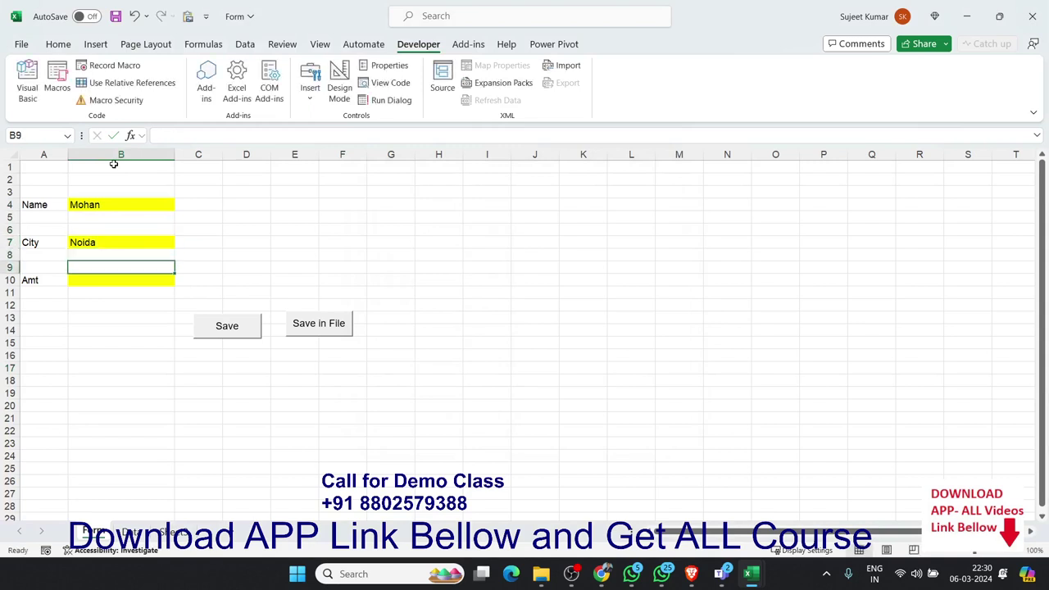
pyautogui.press('Return')
pyautogui.write('500')
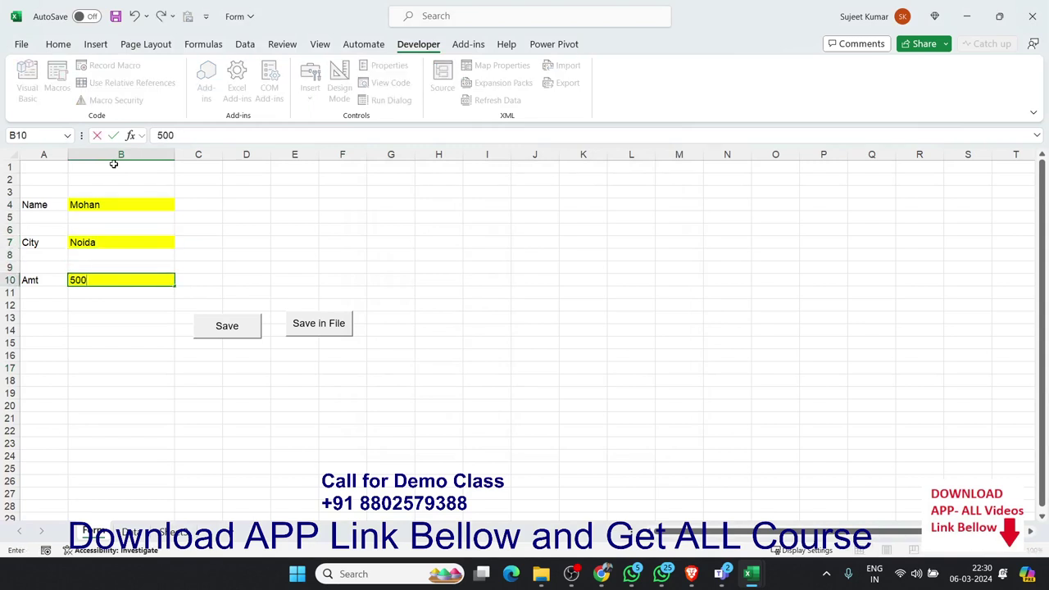
pyautogui.write('0')
pyautogui.click(148, 341)
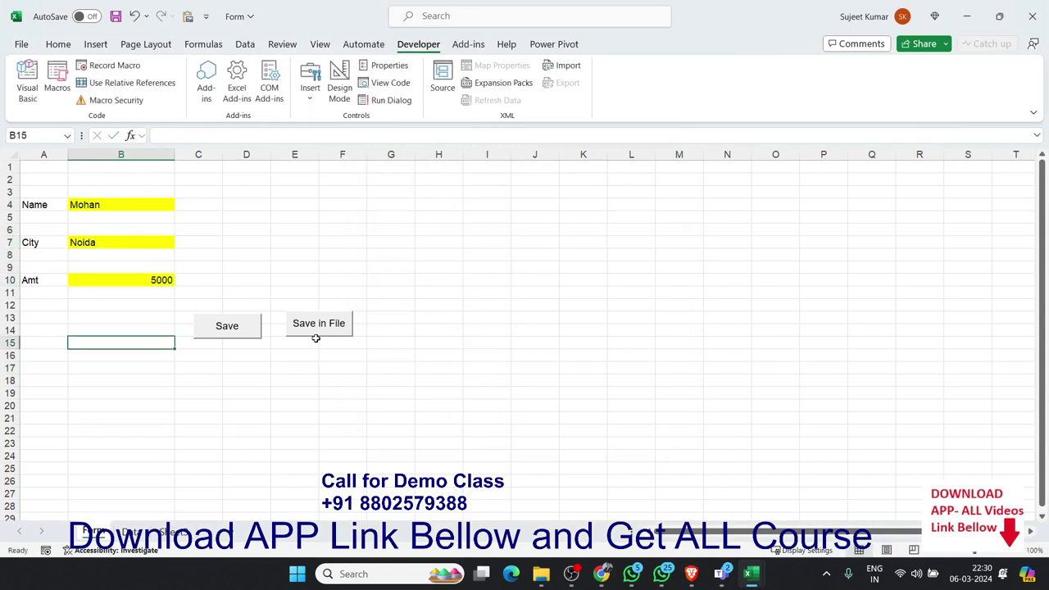
# Submit the entry with Save in File and dismiss the saved confirmation.
pyautogui.click(316, 333)
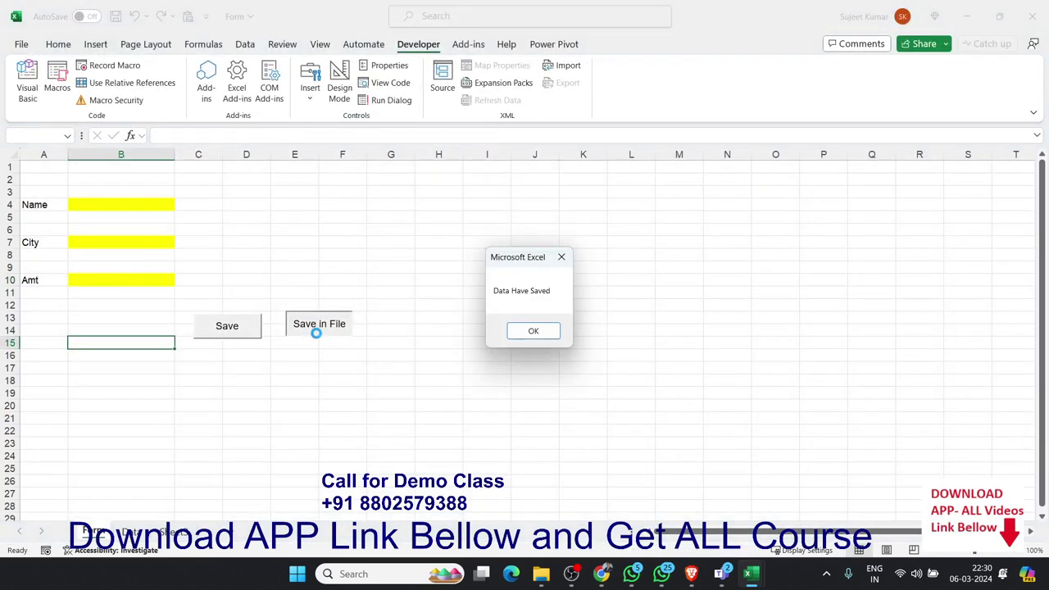
pyautogui.click(533, 330)
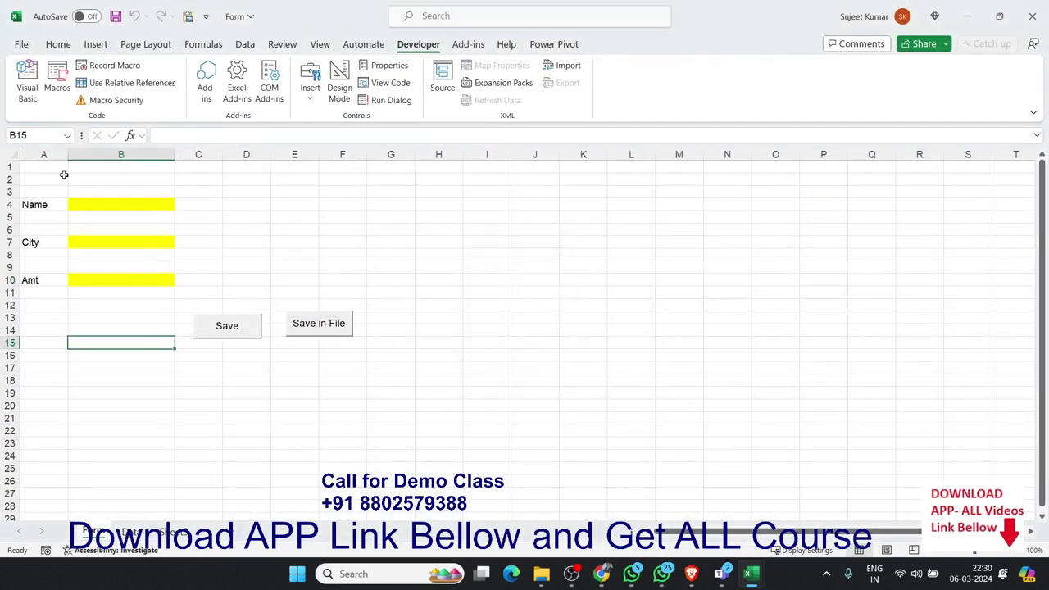
pyautogui.click(21, 44)
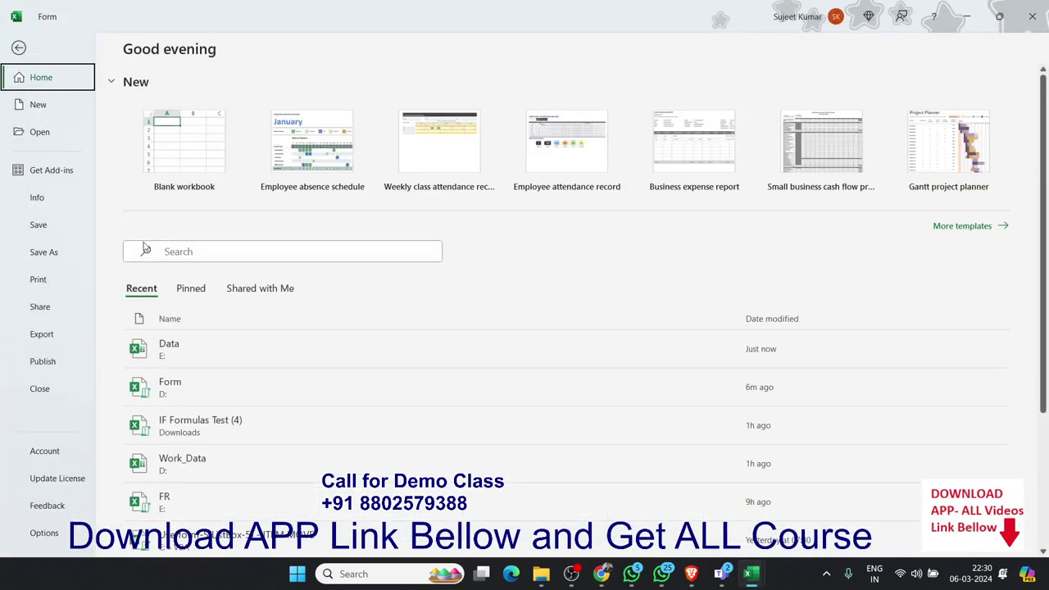
# Open the recent Data workbook to review its three rows, then close it.
pyautogui.click(172, 346)
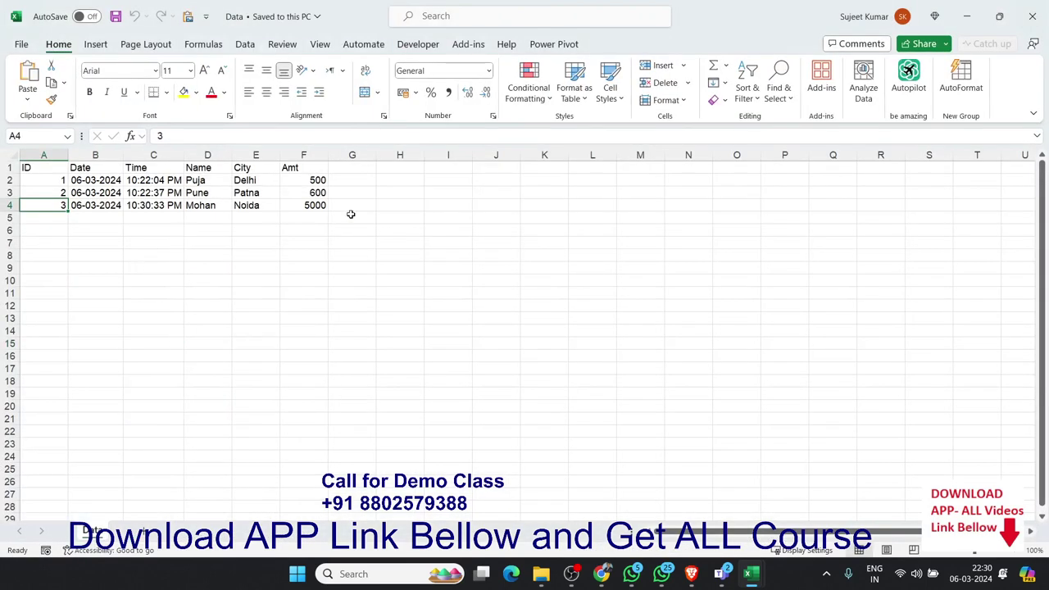
pyautogui.click(1032, 16)
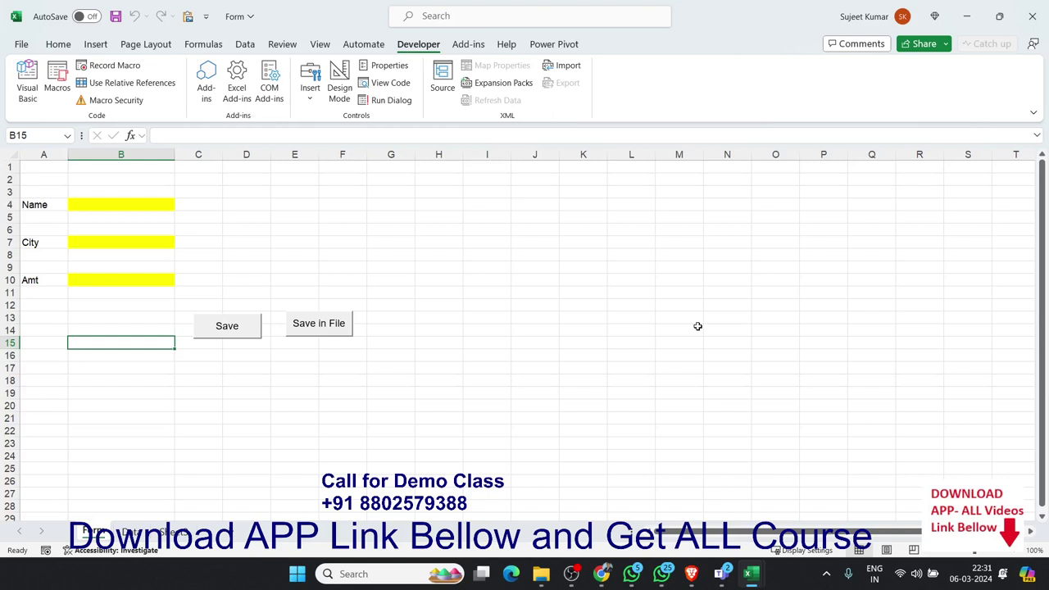
# Check the empty B4, B7 and B10 entry cells on Form, then go to Sheet3.
pyautogui.moveTo(654, 383); pyautogui.dragTo(417, 275)
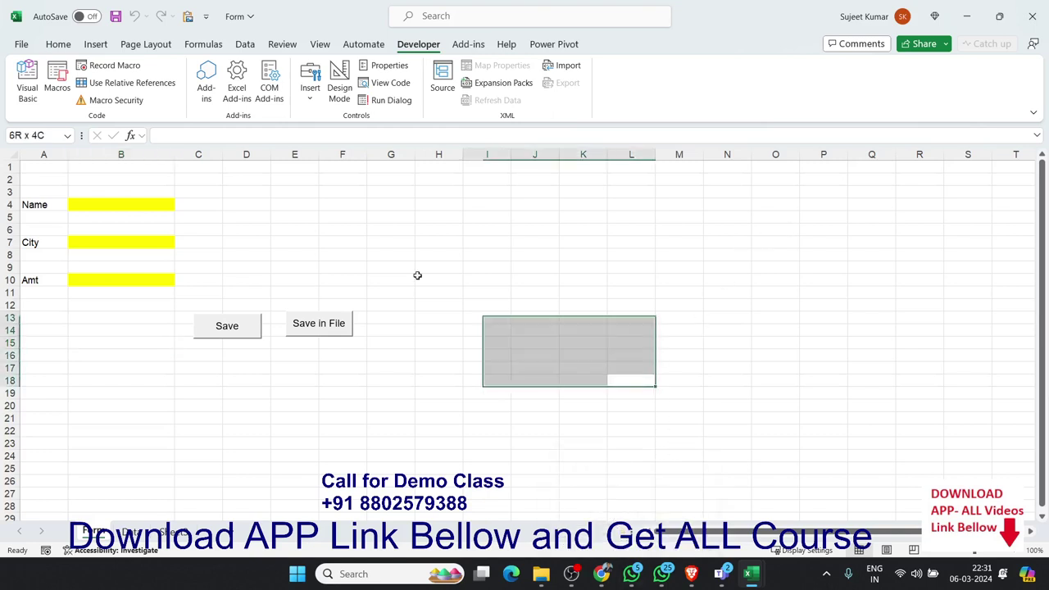
pyautogui.click(222, 239)
pyautogui.click(172, 209)
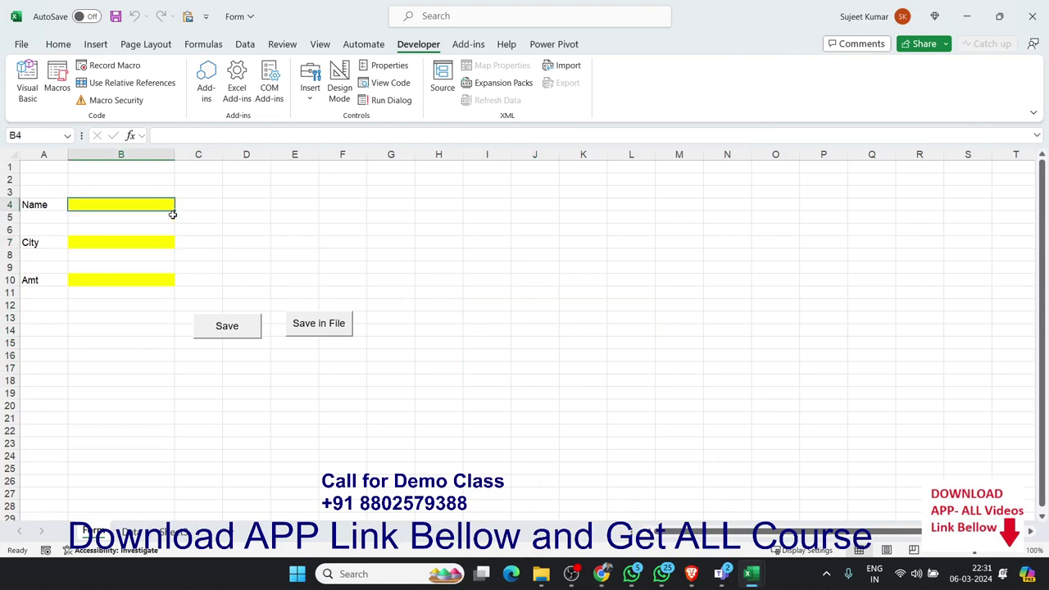
pyautogui.click(172, 240)
pyautogui.click(142, 275)
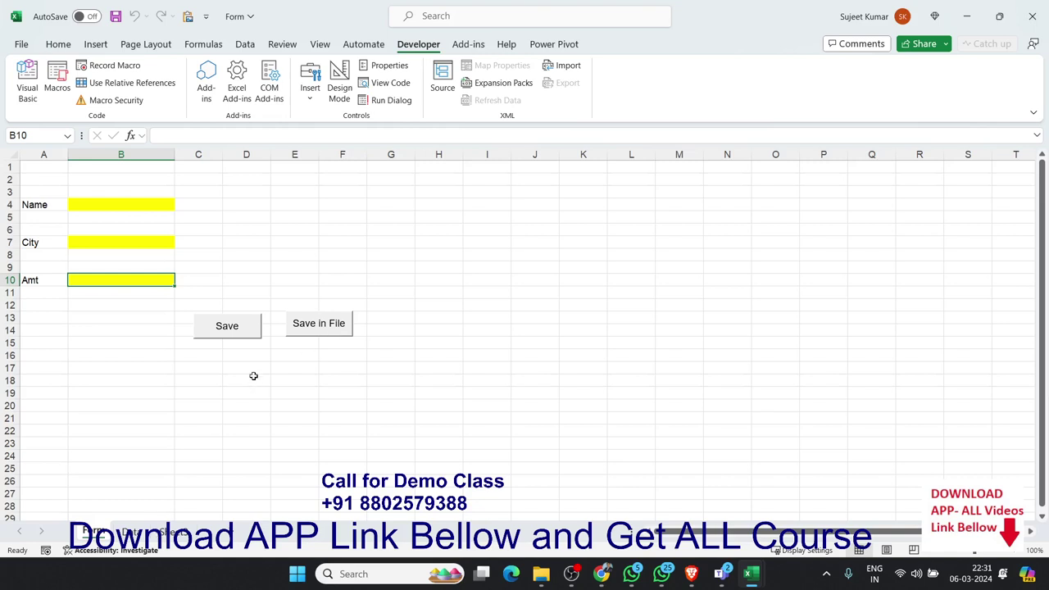
pyautogui.click(179, 533)
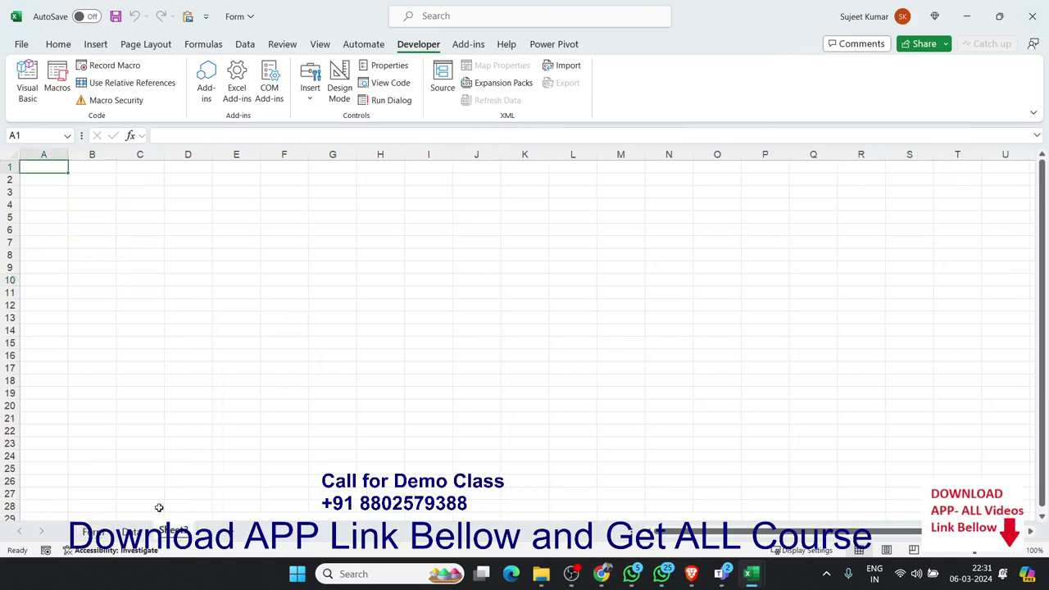
# Enter a Sales header and the values 85, 36, 65, 36, 96, 36, 65, 25 in column A.
pyautogui.write('Sales')
pyautogui.press('Return')
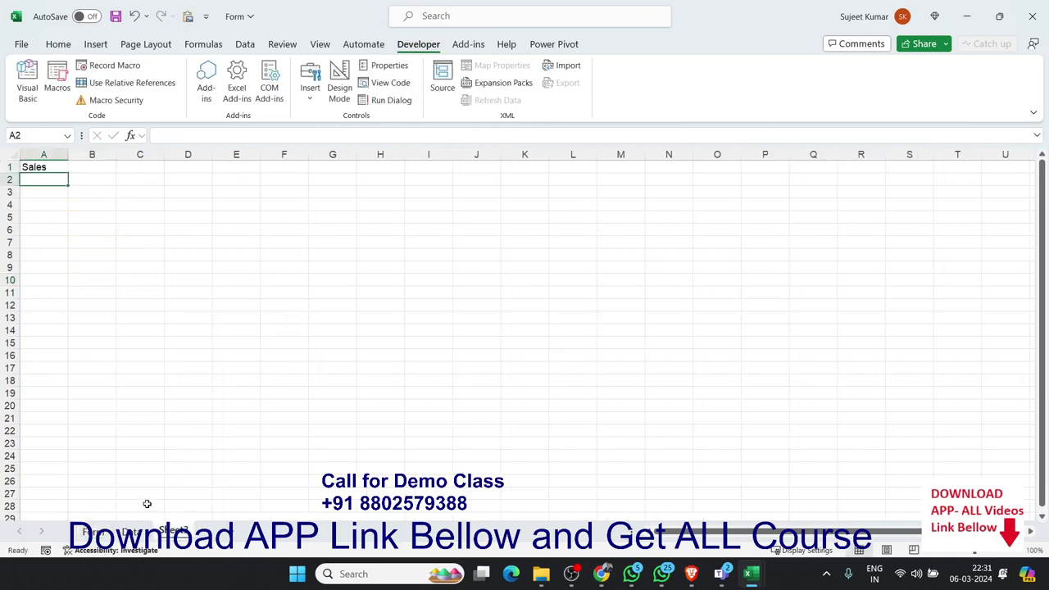
pyautogui.write('85')
pyautogui.press('Return')
pyautogui.write('36')
pyautogui.press('Return')
pyautogui.write('65')
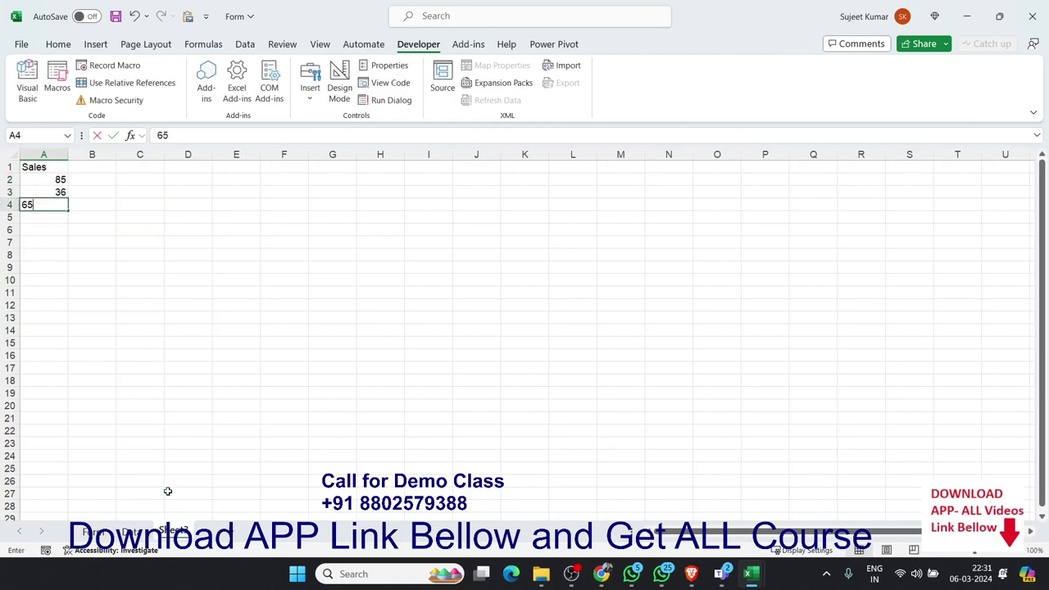
pyautogui.press('Return')
pyautogui.write('36')
pyautogui.press('Return')
pyautogui.write('96')
pyautogui.press('Return')
pyautogui.write('36')
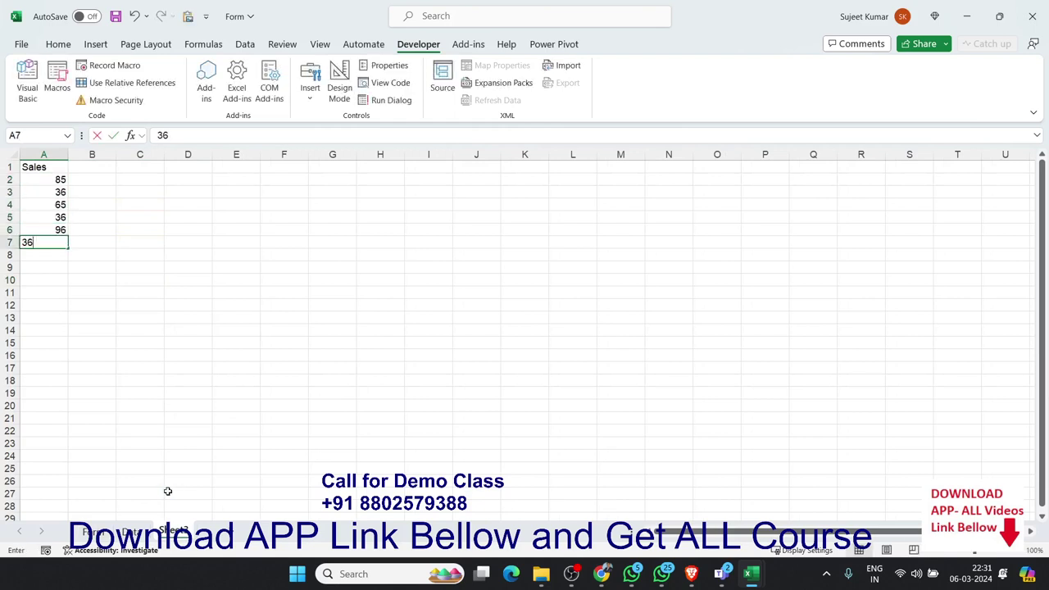
pyautogui.press('Return')
pyautogui.write('65')
pyautogui.press('Return')
pyautogui.write('25')
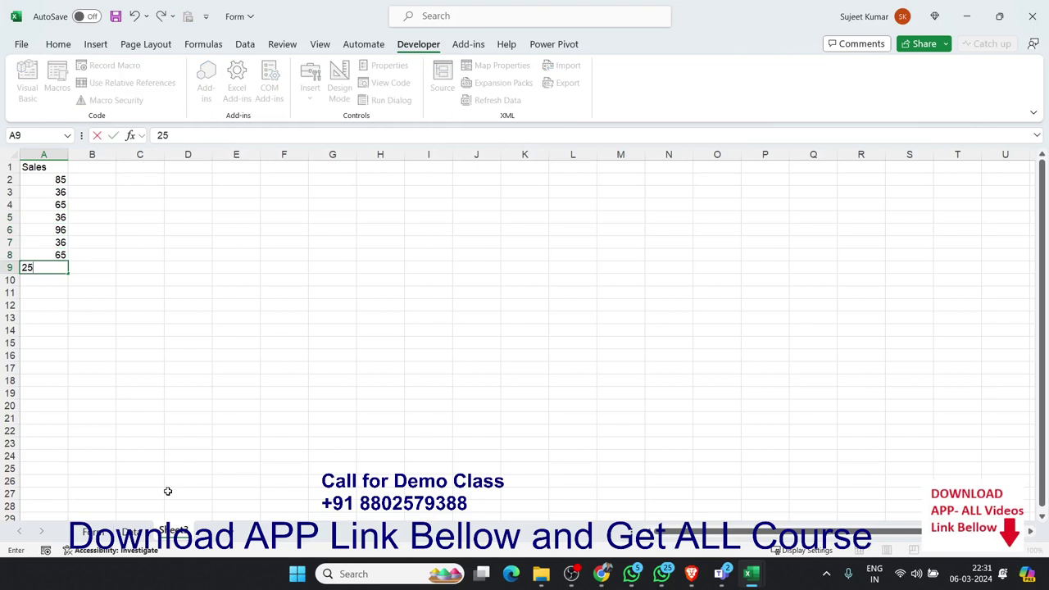
pyautogui.press('Return')
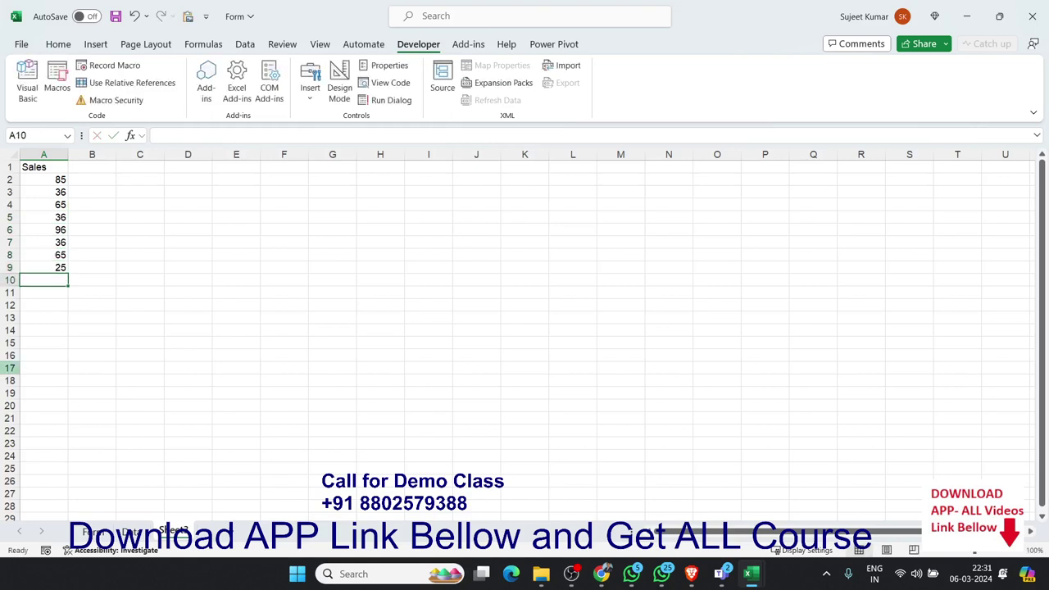
# Select the sales figures A2:A9 and add a Com header in B1.
pyautogui.click(64, 181)
pyautogui.moveTo(63, 180); pyautogui.dragTo(60, 268)
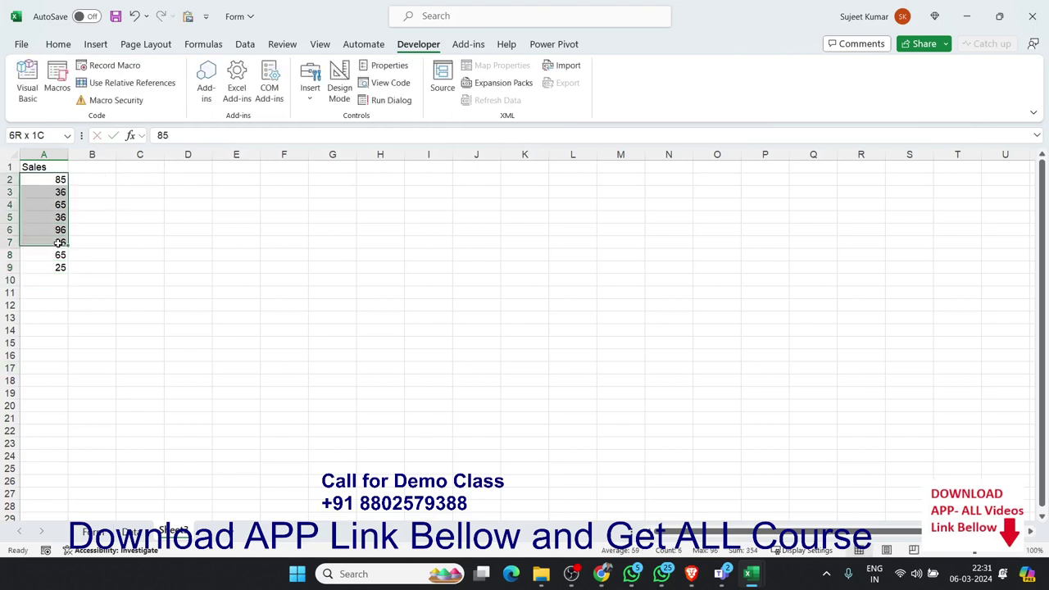
pyautogui.click(86, 167)
pyautogui.write('Co')
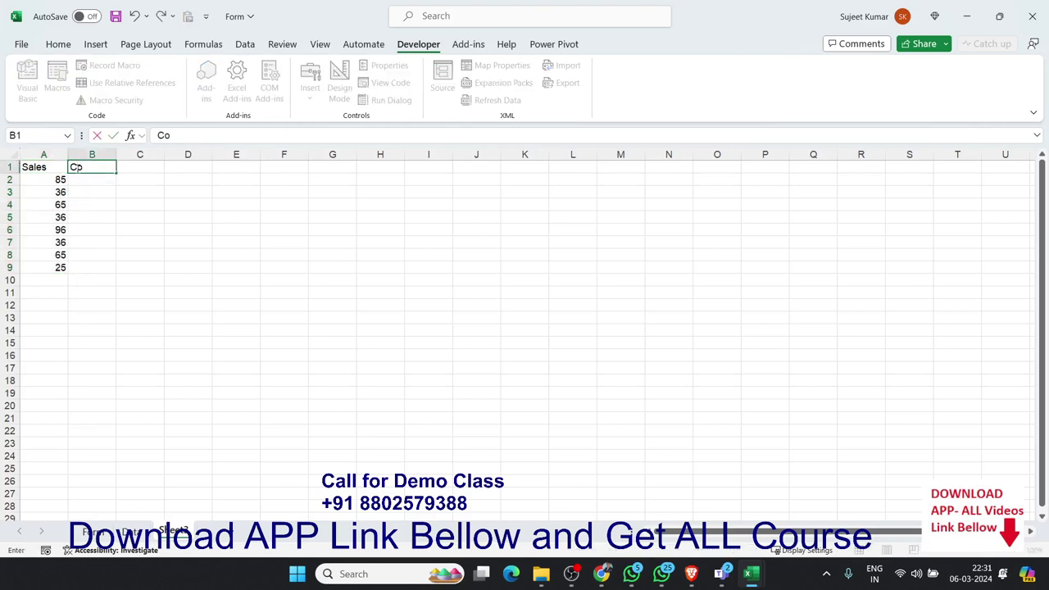
pyautogui.write('m')
pyautogui.click(243, 268)
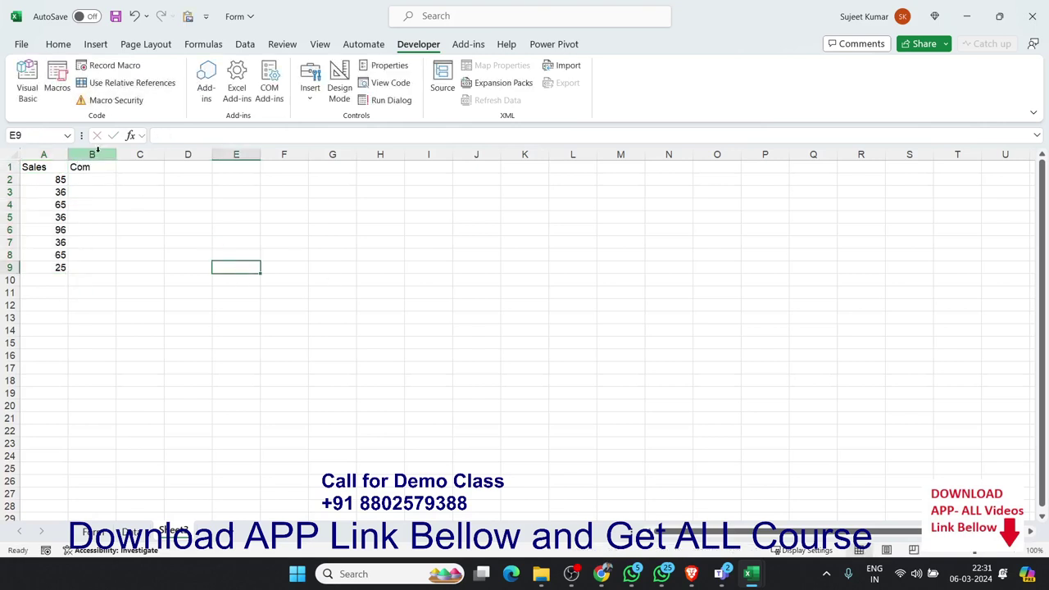
# Test =A2*20 in B2 (giving 1700), clear it, and return to the VBA editor.
pyautogui.click(92, 179)
pyautogui.write('=')
pyautogui.press('Left')
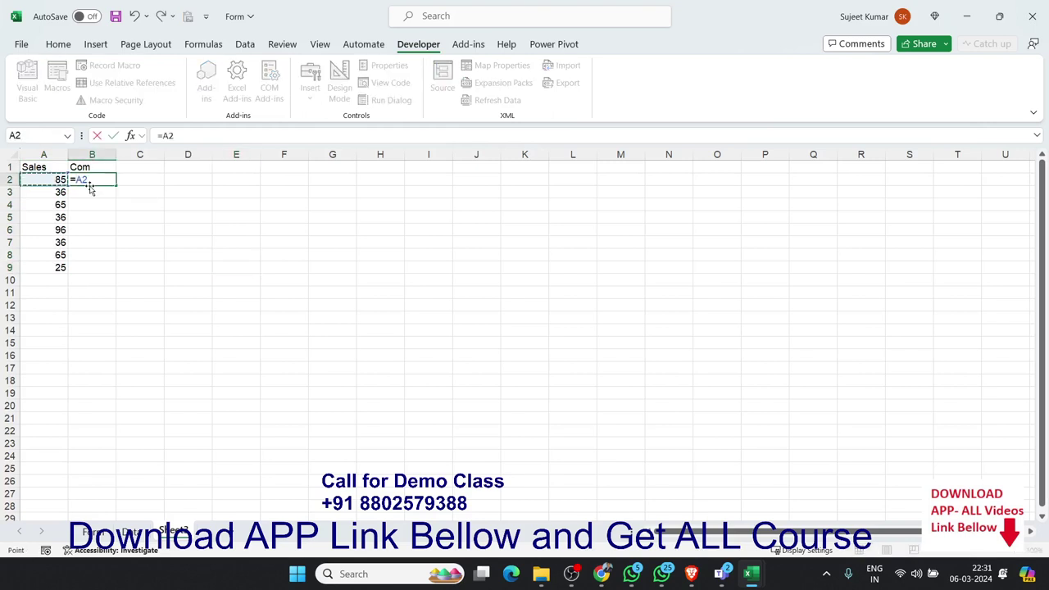
pyautogui.write('*')
pyautogui.write('20')
pyautogui.press('Return')
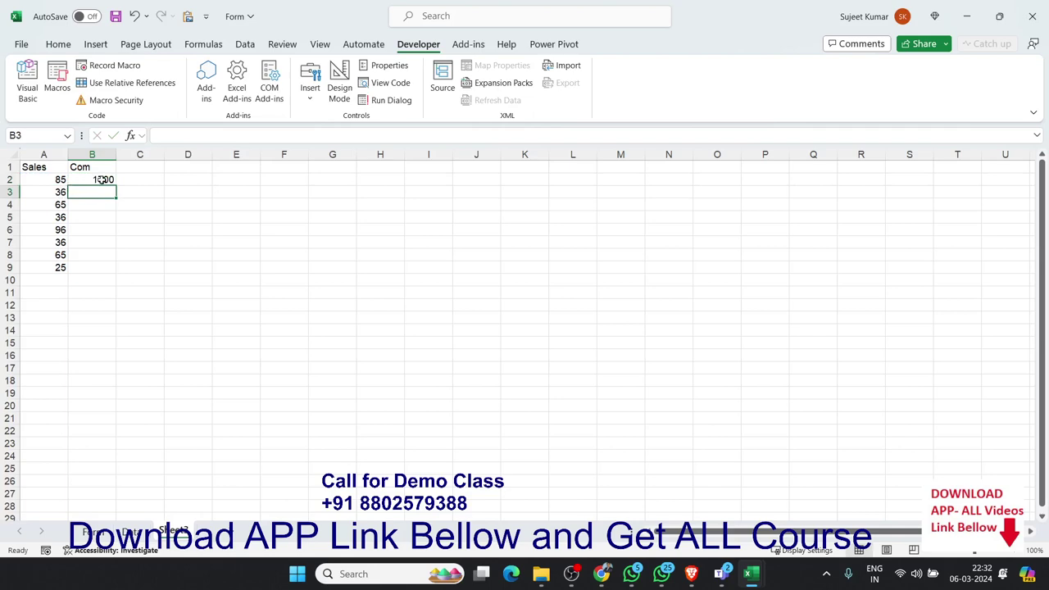
pyautogui.click(101, 179)
pyautogui.press('Delete')
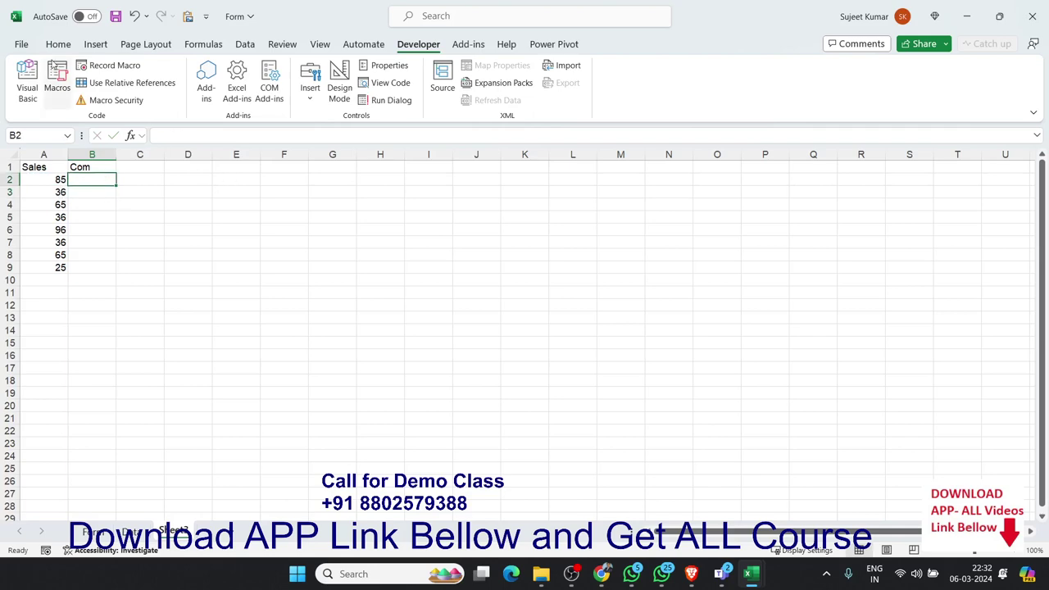
pyautogui.click(25, 88)
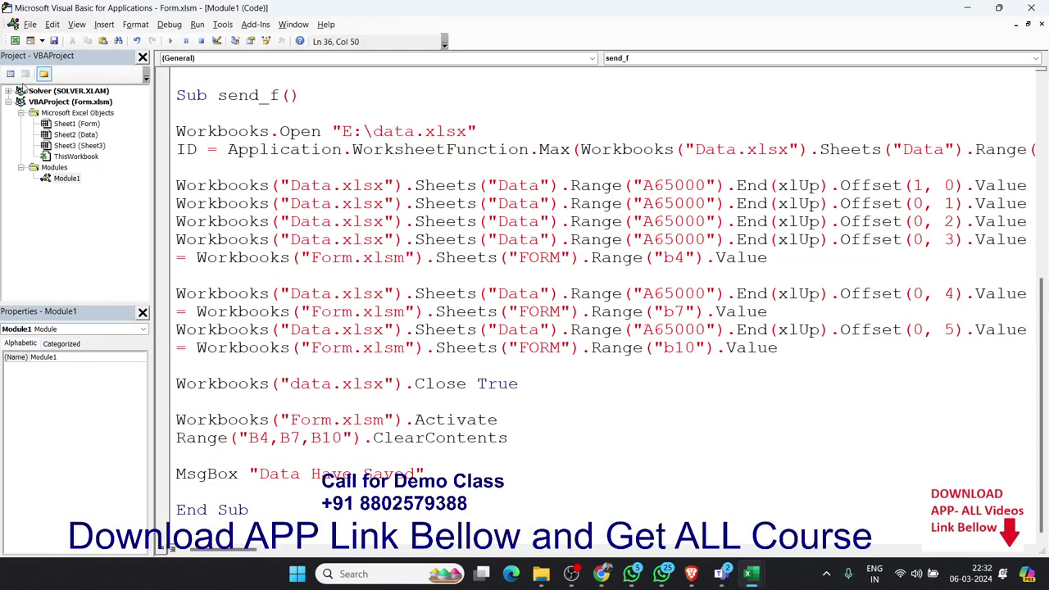
# Insert a new code module and declare an empty Sub fun_1() procedure in it.
pyautogui.click(64, 178)
pyautogui.click(104, 26)
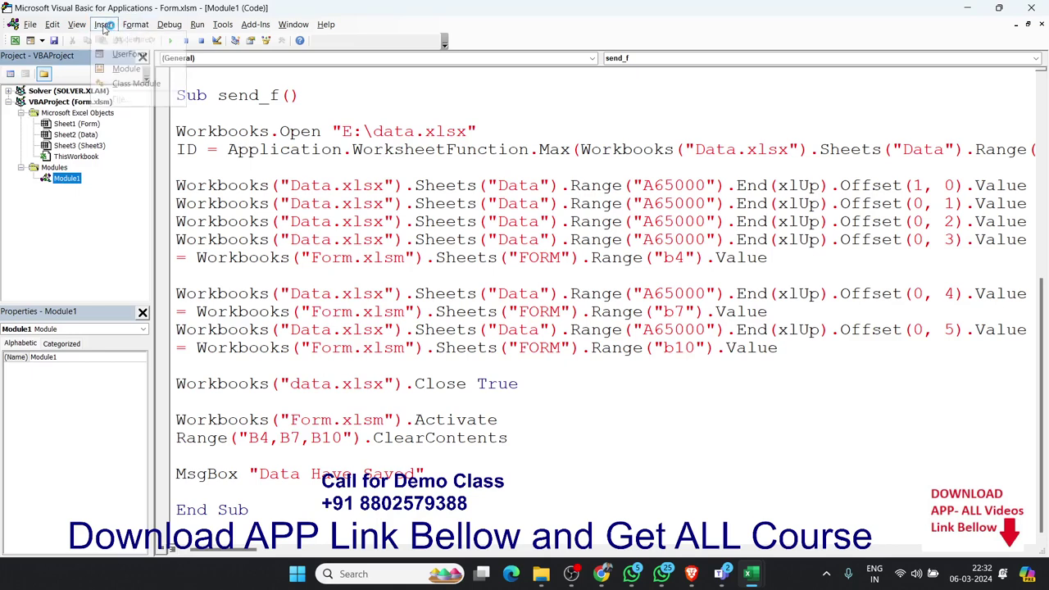
pyautogui.click(126, 69)
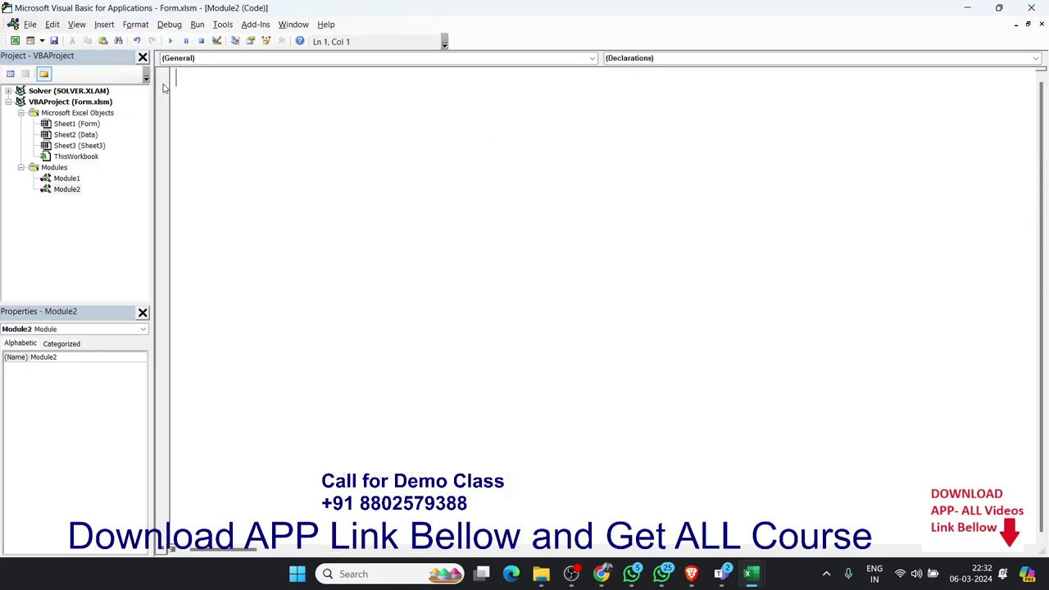
pyautogui.write('sub ')
pyautogui.write('fun_')
pyautogui.write('1')
pyautogui.write('()')
pyautogui.press('Return')
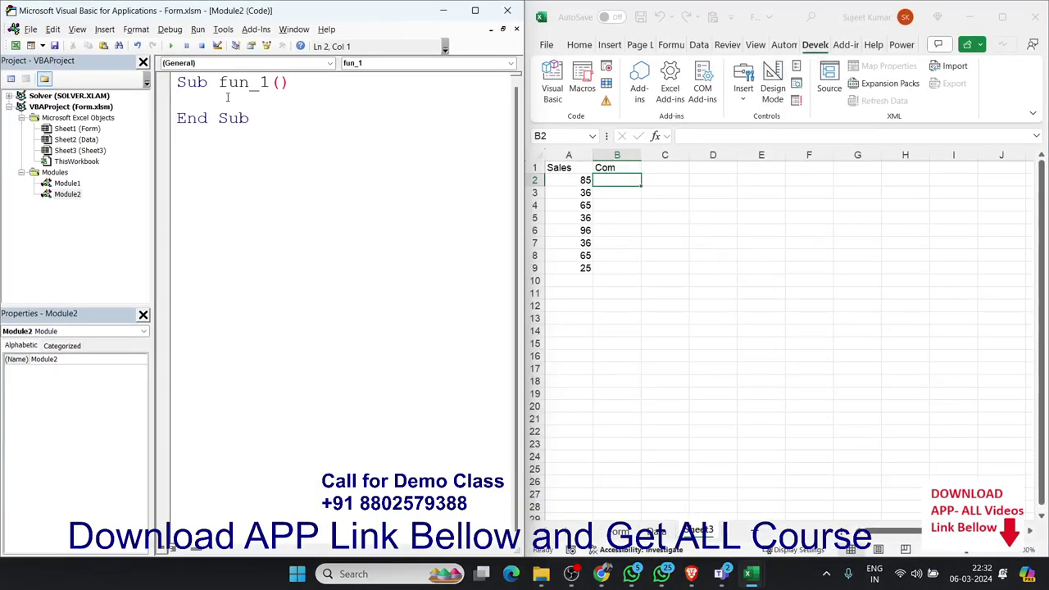
# Add the line Range("b2").Value = "=A2*20" inside fun_1 and run the macro.
pyautogui.press('Return')
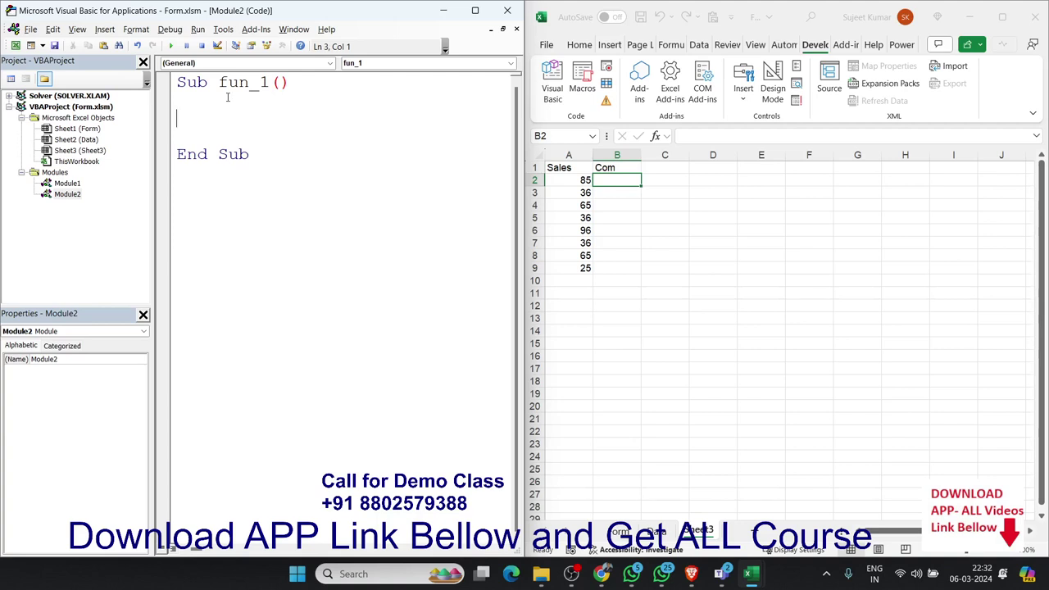
pyautogui.write('range(')
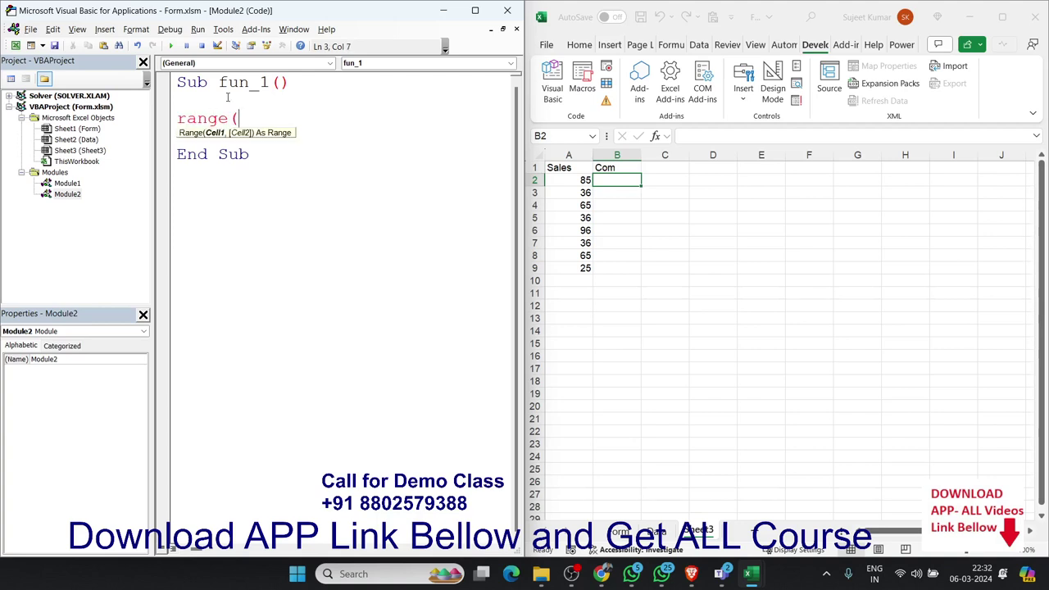
pyautogui.write('"b2')
pyautogui.write('").')
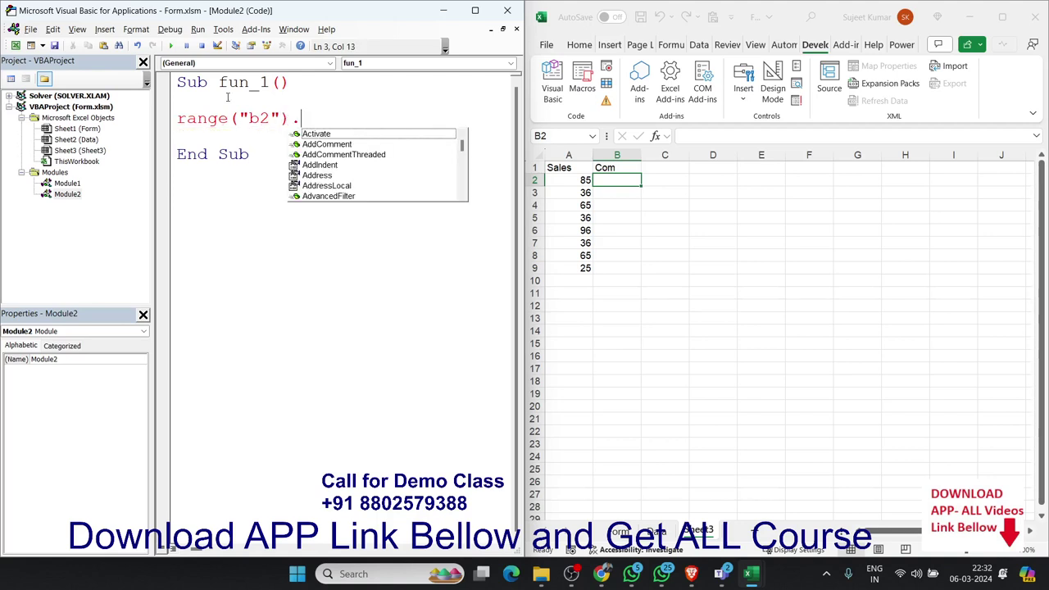
pyautogui.write('v')
pyautogui.press('Tab')
pyautogui.write('=')
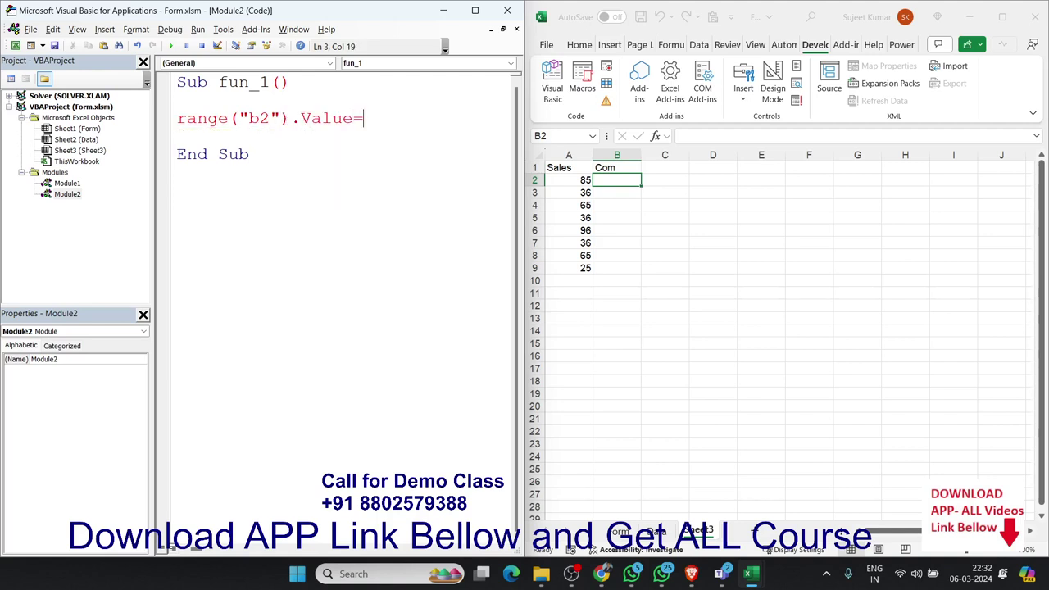
pyautogui.write('"')
pyautogui.write('=B')
pyautogui.press('BackSpace')
pyautogui.write('A2*')
pyautogui.write('20')
pyautogui.press('Return')
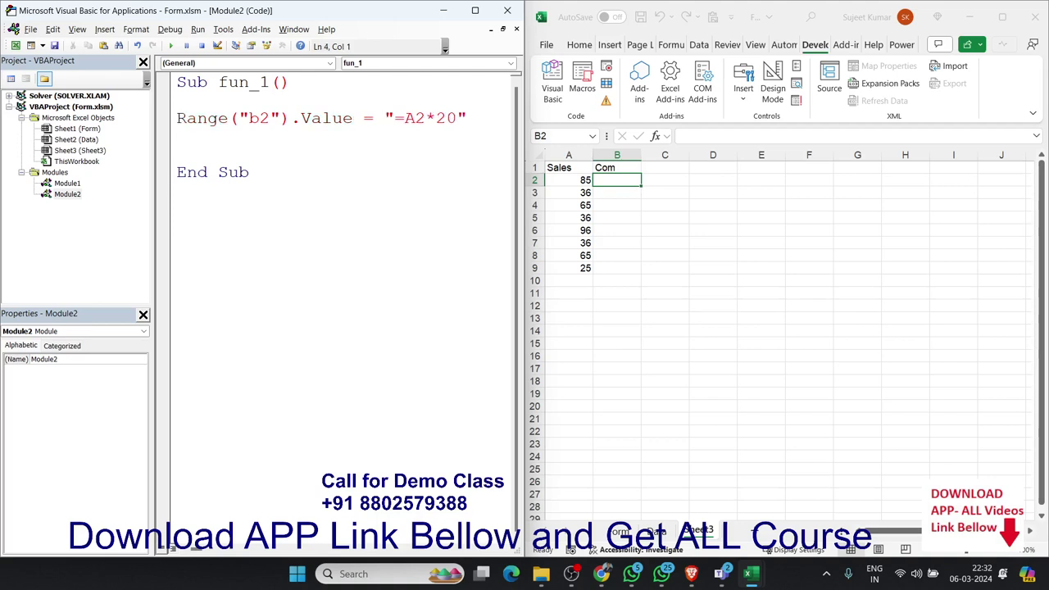
pyautogui.click(171, 47)
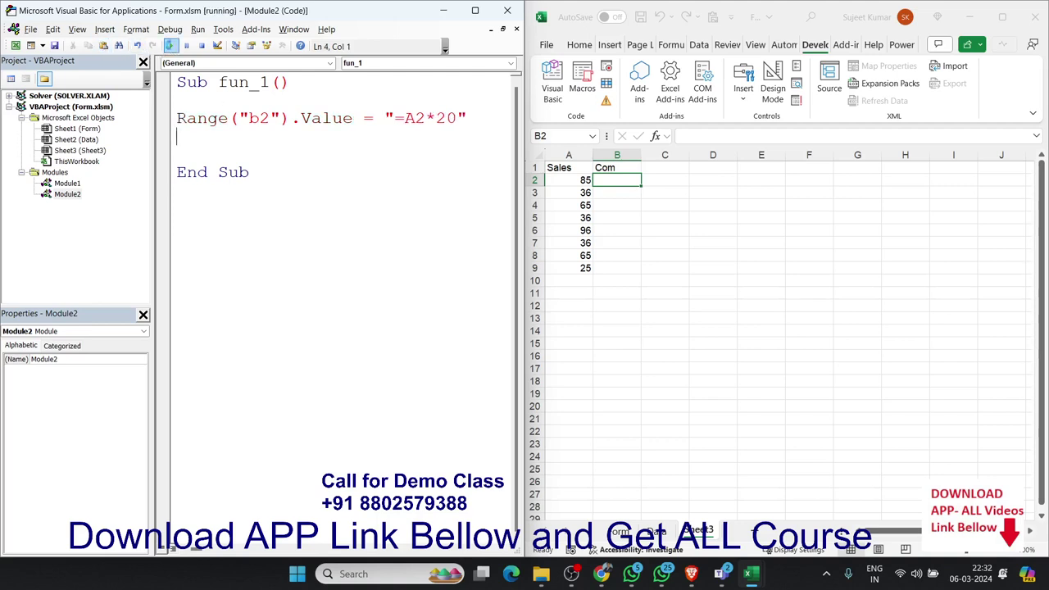
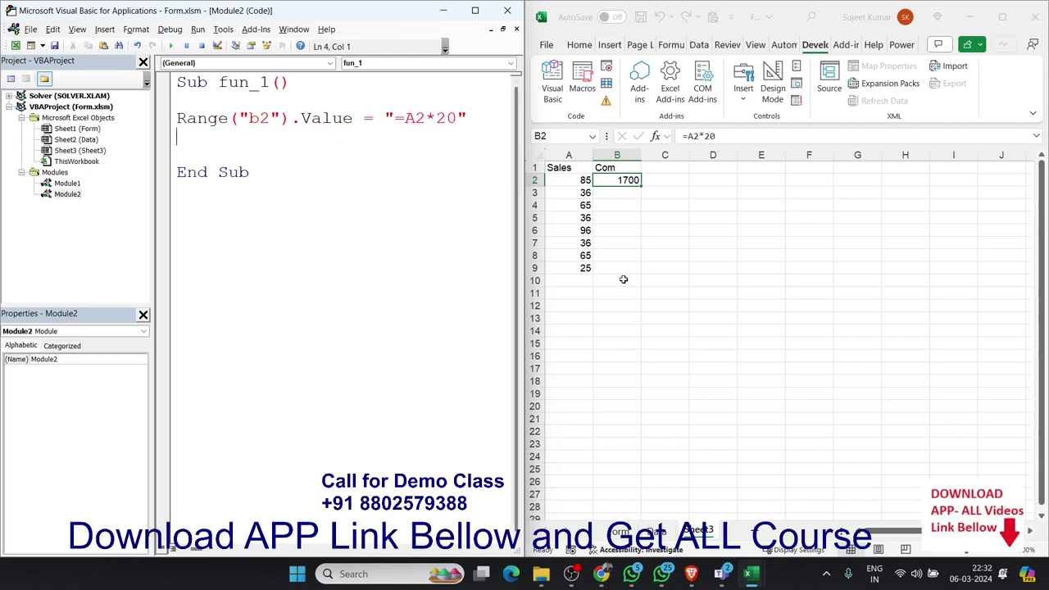
# Add the line Range("A1").End(xlDown).Offset(0,1).Select to fun_1.
pyautogui.moveTo(620, 273); pyautogui.dragTo(614, 195)
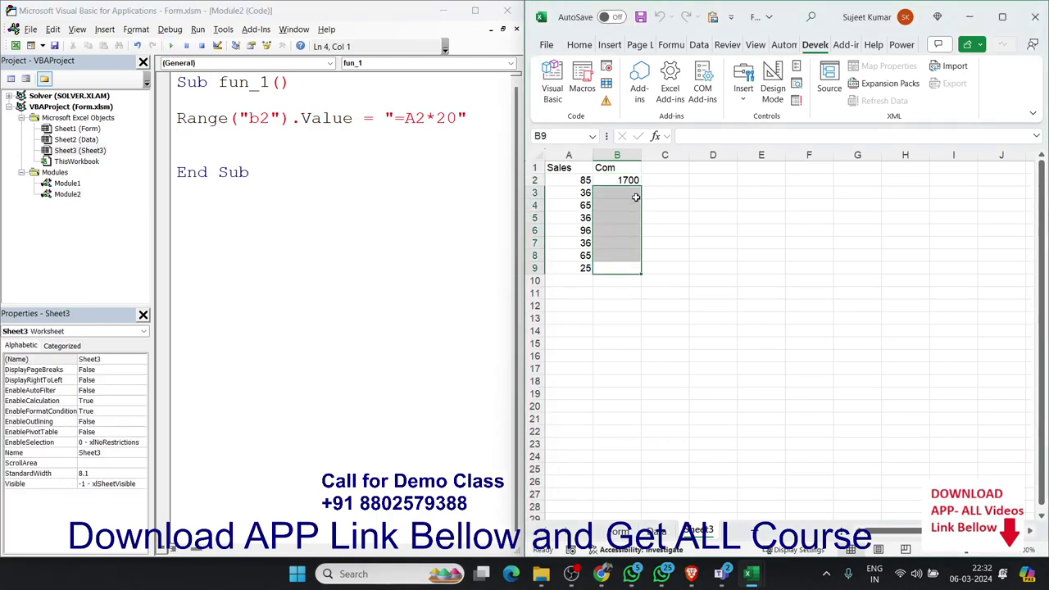
pyautogui.click(251, 147)
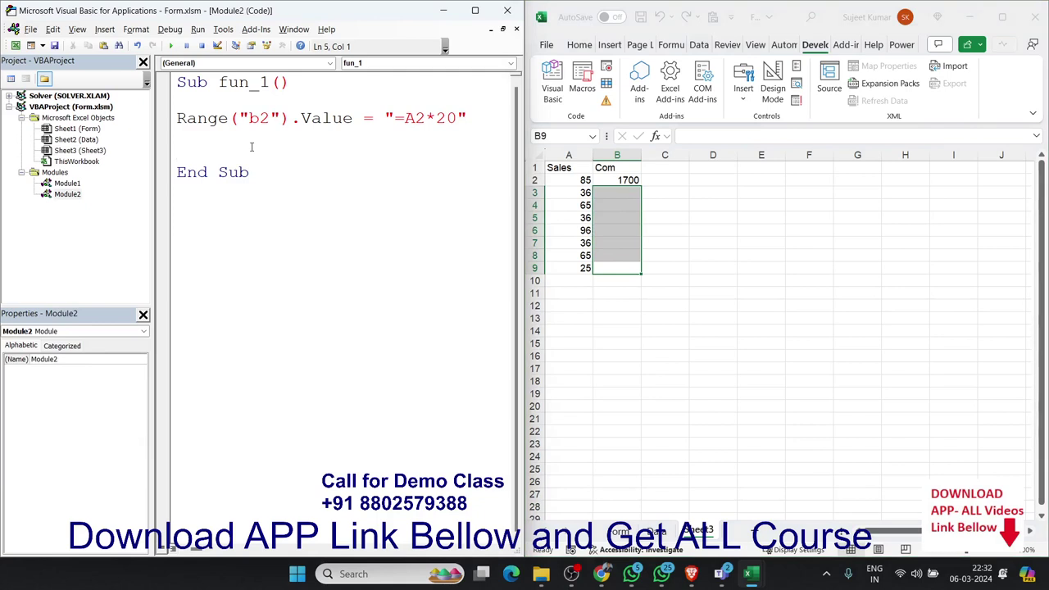
pyautogui.press('Return')
pyautogui.click(177, 154)
pyautogui.write('ran')
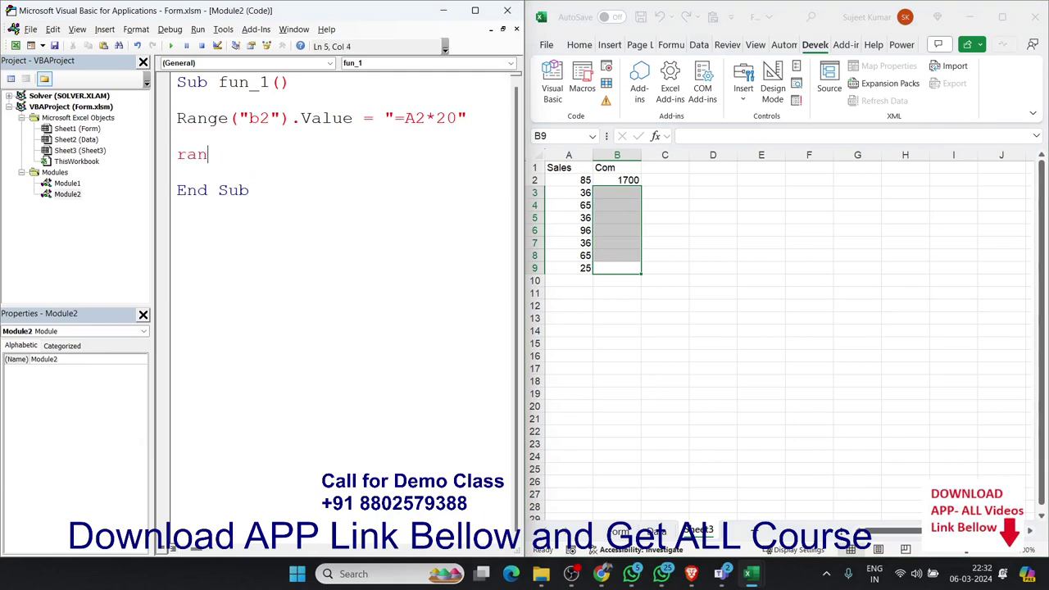
pyautogui.write('ge("')
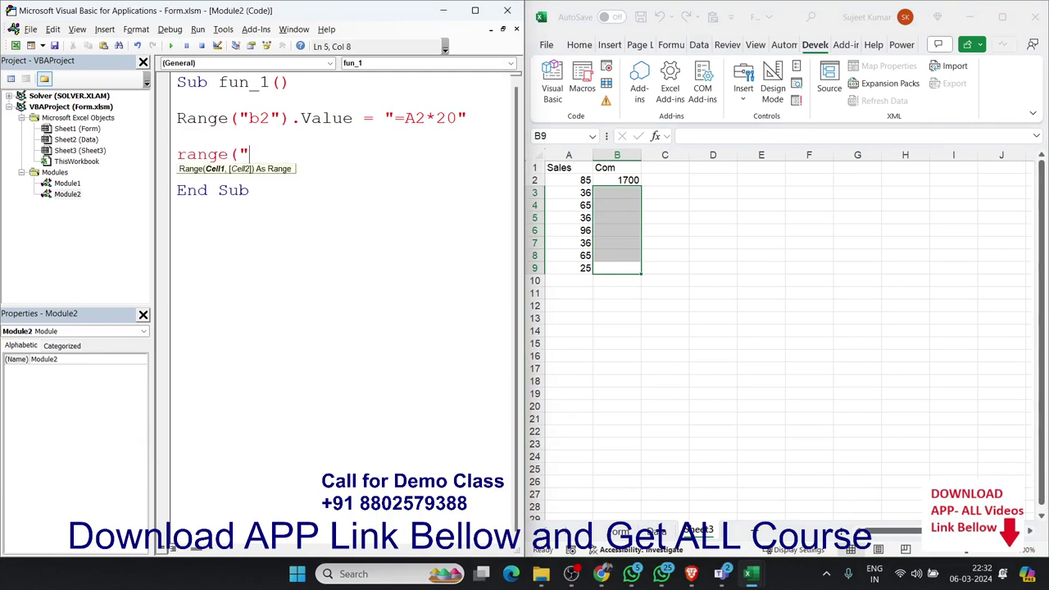
pyautogui.write('A65000')
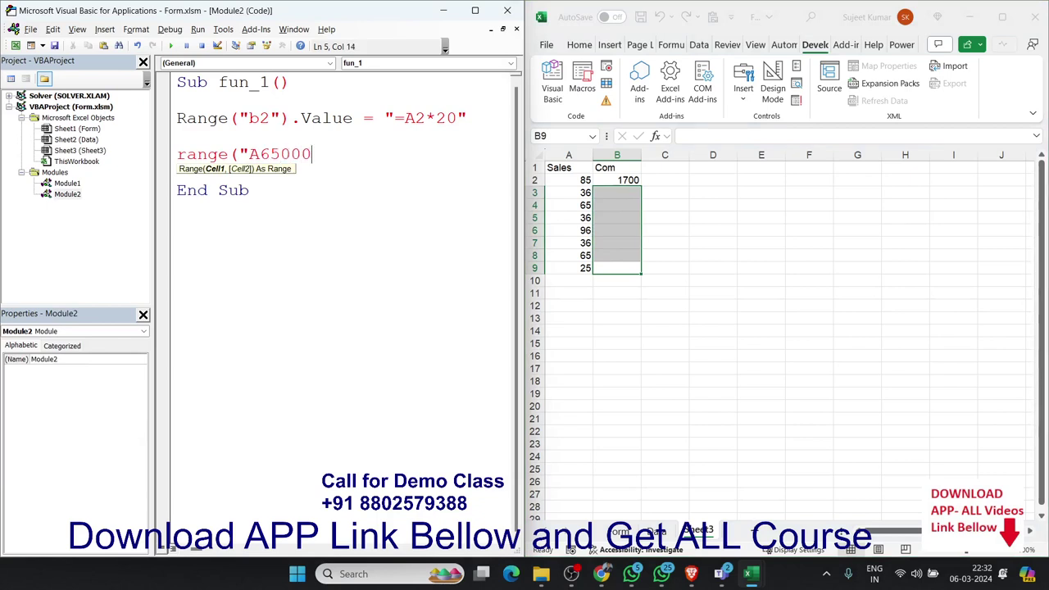
pyautogui.press('BackSpace')
pyautogui.press('BackSpace')
pyautogui.press('BackSpace')
pyautogui.press('BackSpace')
pyautogui.press('BackSpace')
pyautogui.write('1"')
pyautogui.write(')')
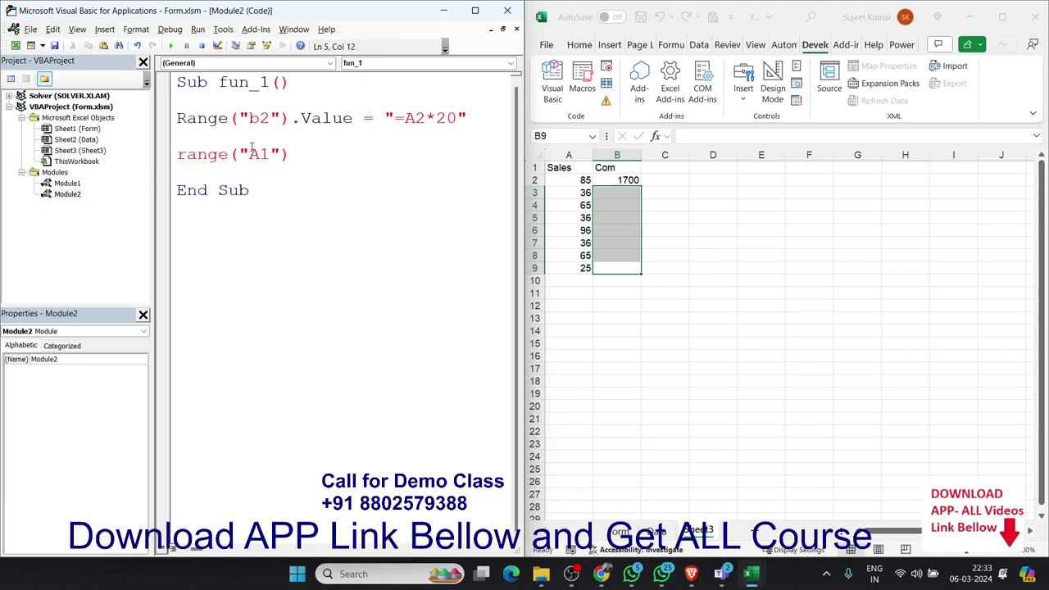
pyautogui.write('.en')
pyautogui.press('Tab')
pyautogui.write('(')
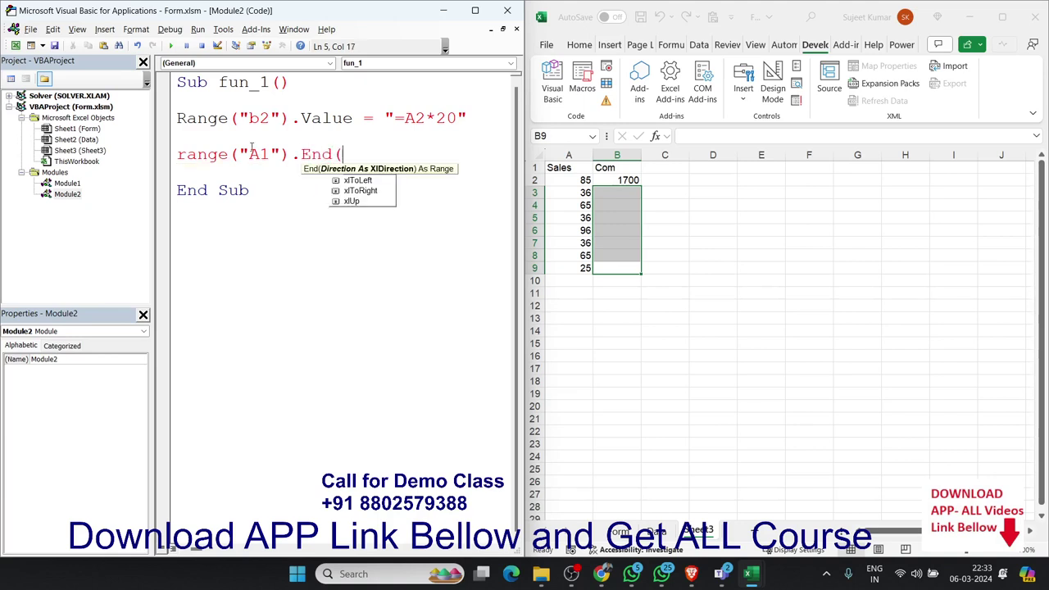
pyautogui.press('Down')
pyautogui.press('Tab')
pyautogui.write(')')
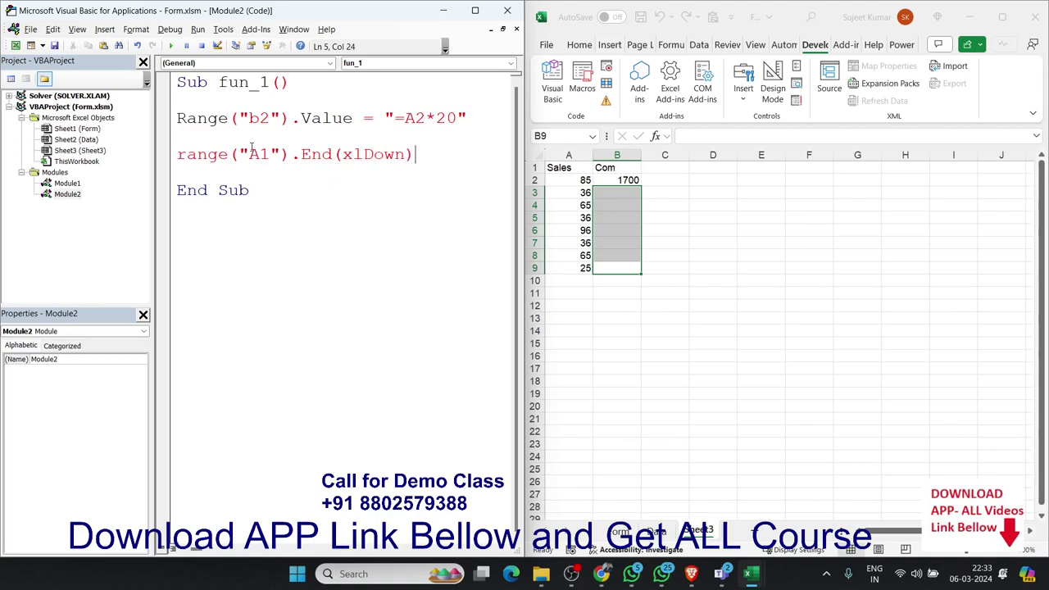
pyautogui.write('.of')
pyautogui.press('Tab')
pyautogui.write('(0')
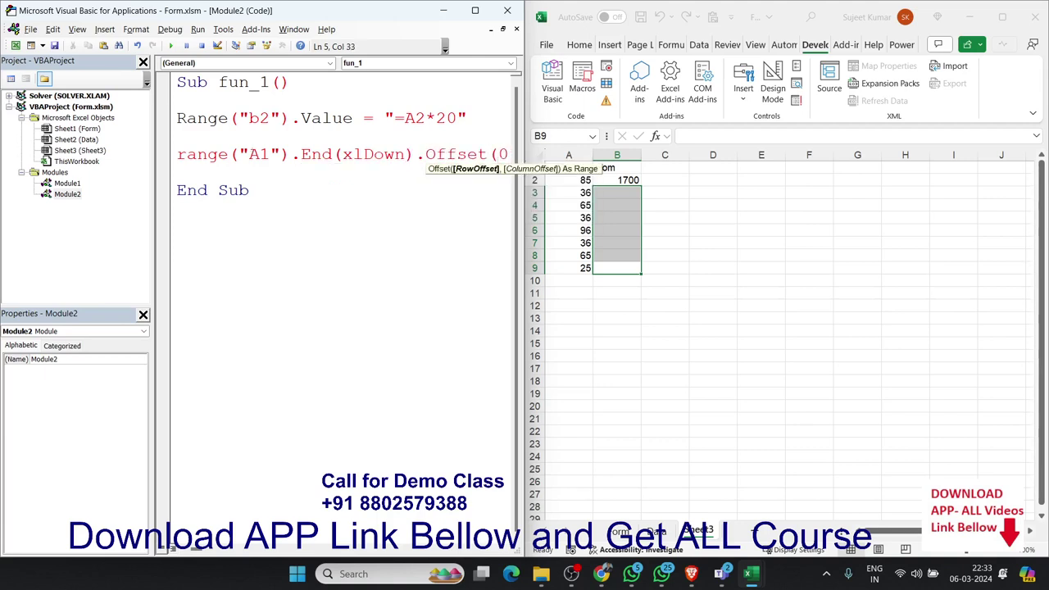
pyautogui.write(',1)')
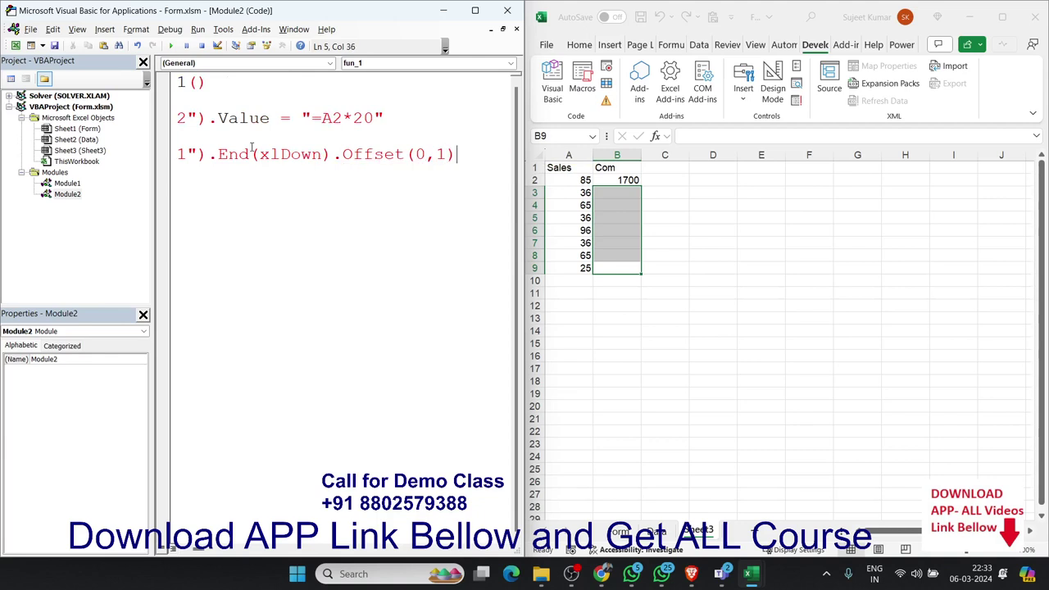
pyautogui.write('.se')
pyautogui.press('Return')
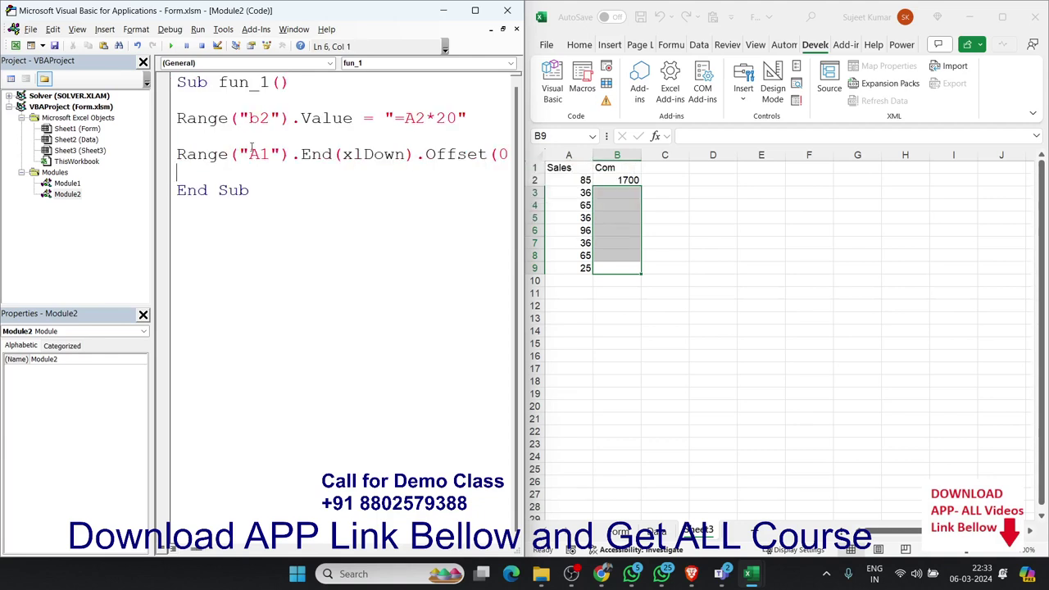
# Select A3 on the worksheet, run fun_1, and check the B2 formula result of 1700.
pyautogui.click(665, 282)
pyautogui.click(621, 267)
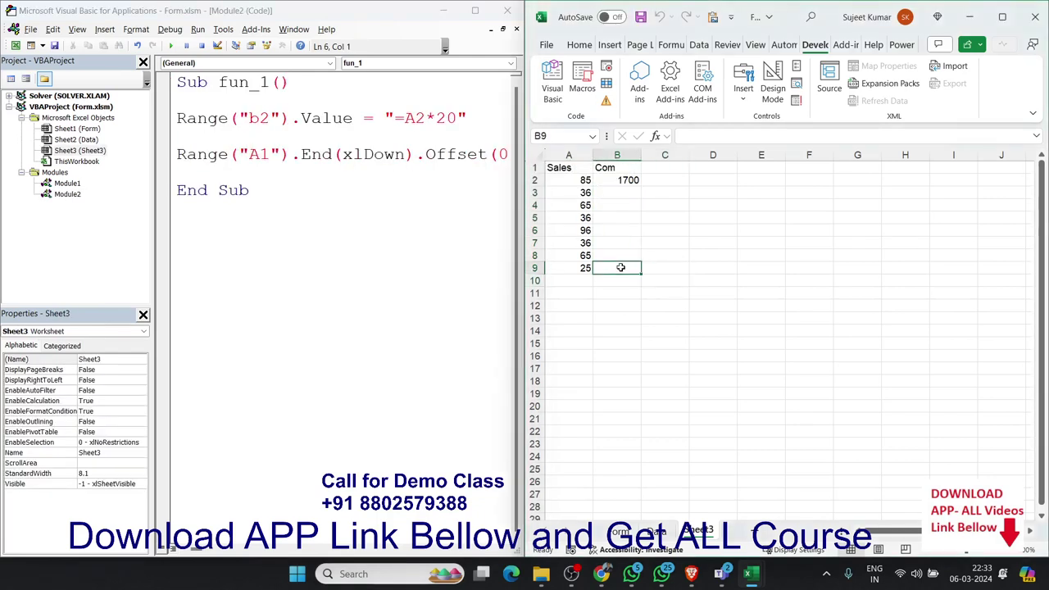
pyautogui.click(577, 195)
pyautogui.click(171, 48)
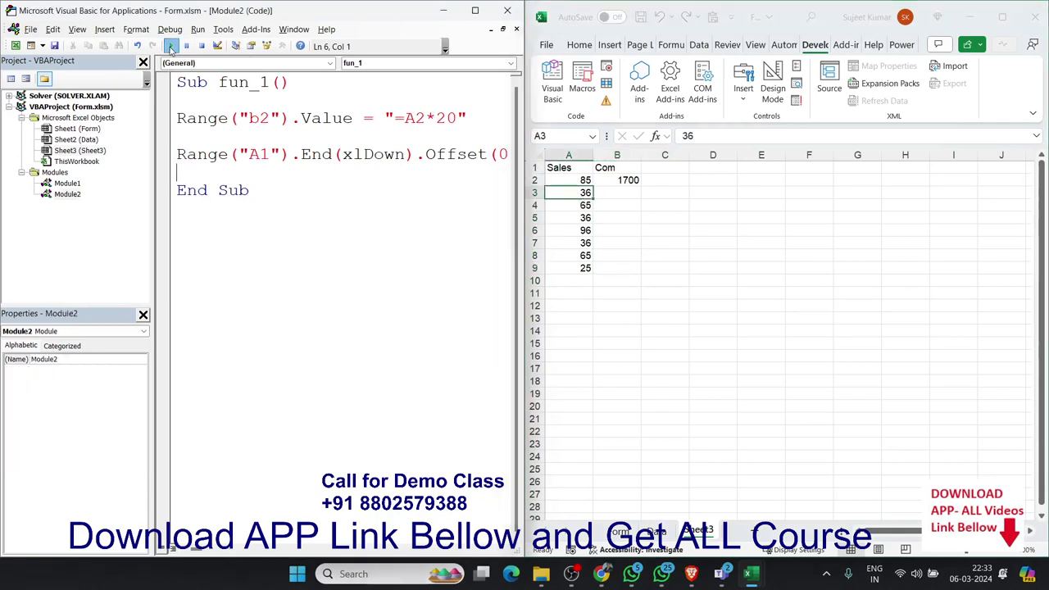
pyautogui.click(629, 264)
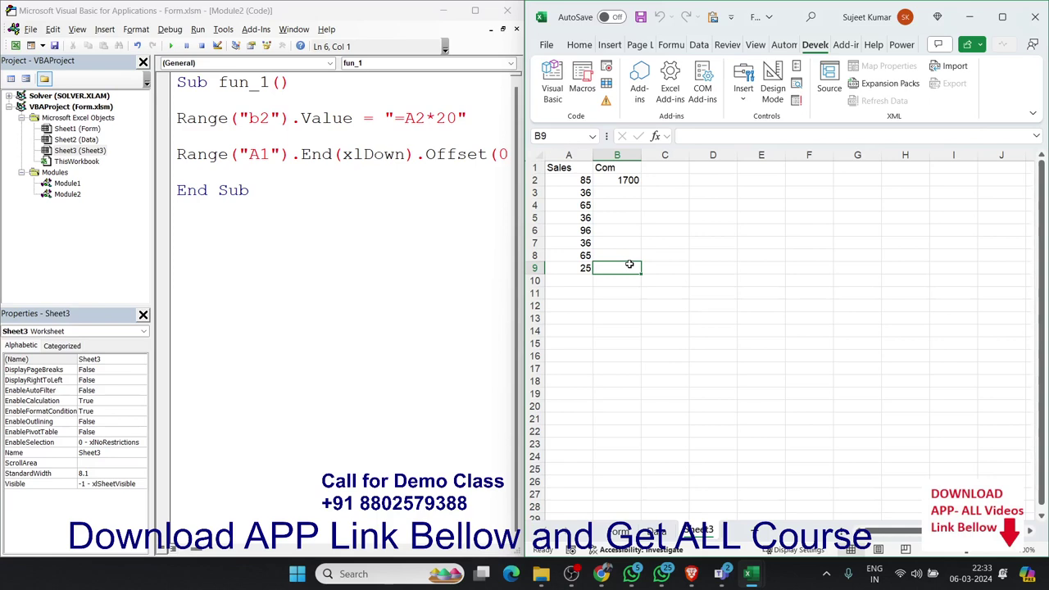
pyautogui.moveTo(629, 264); pyautogui.dragTo(642, 208)
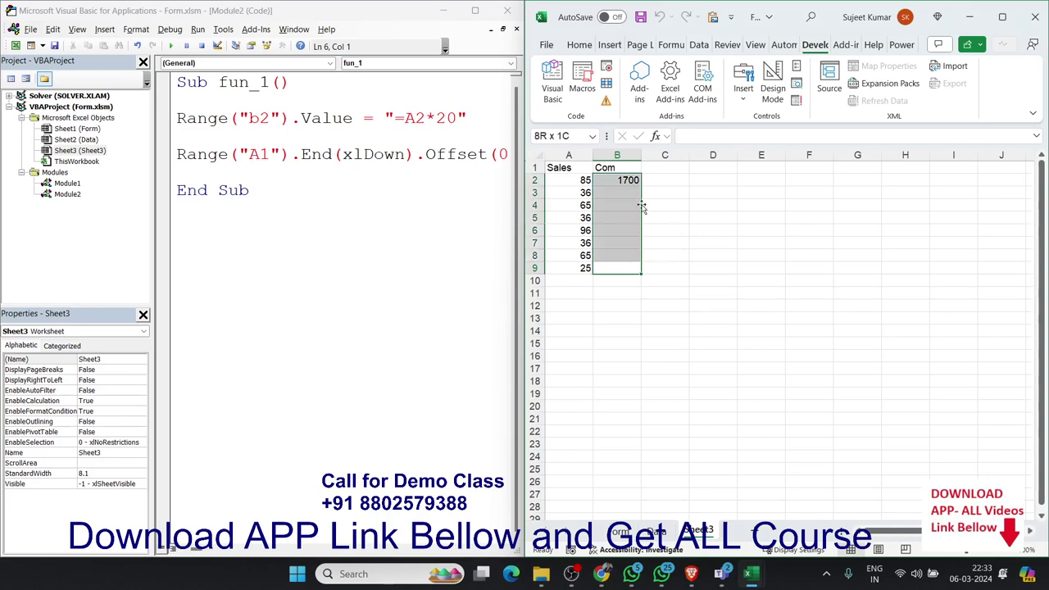
pyautogui.click(628, 179)
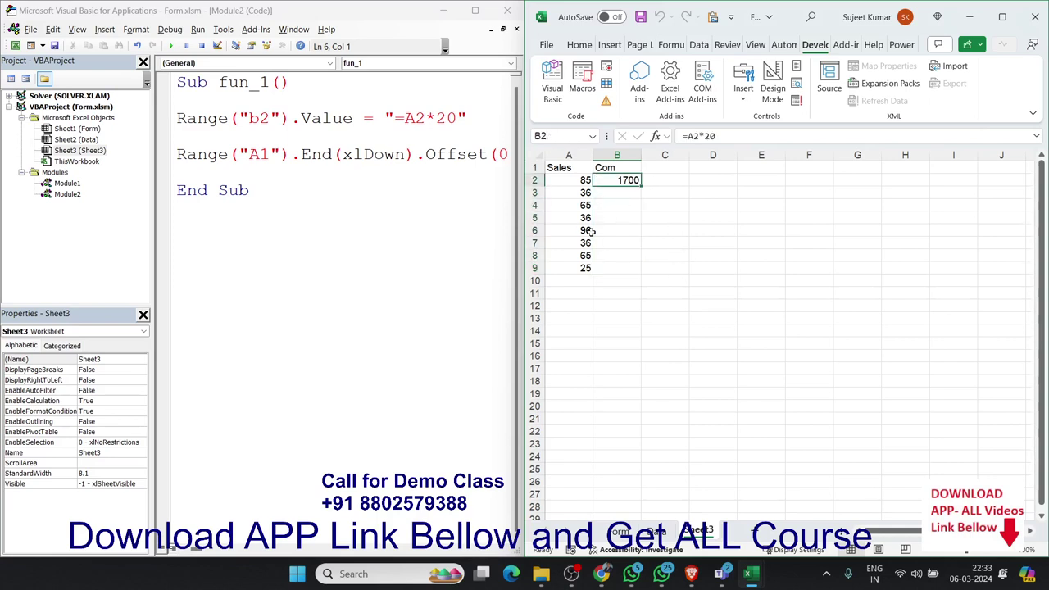
pyautogui.click(249, 139)
# Add a Range("B2").Copy line to fun_1.
pyautogui.write('range')
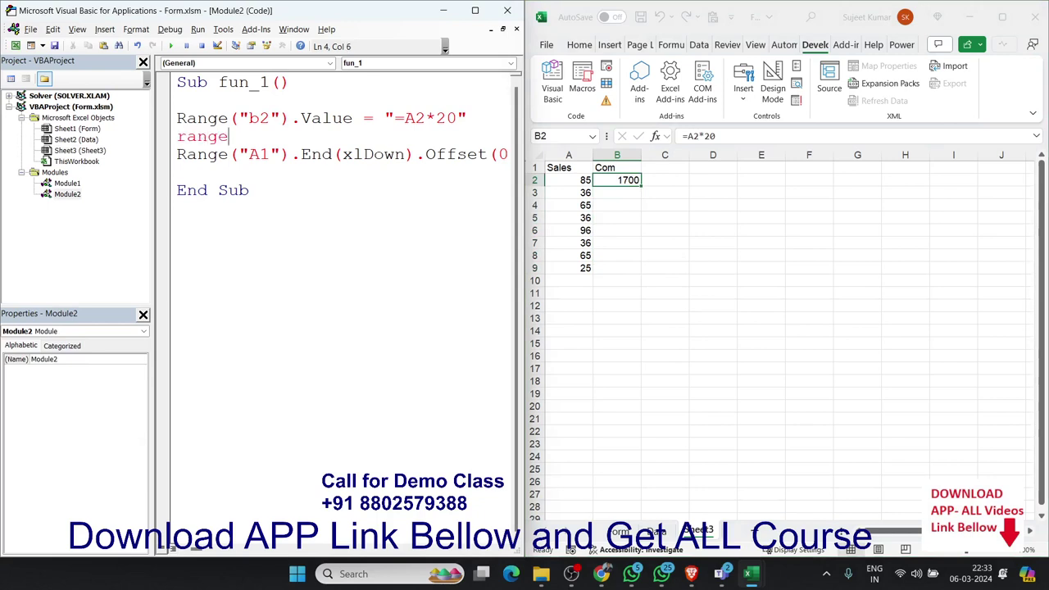
pyautogui.write('("B')
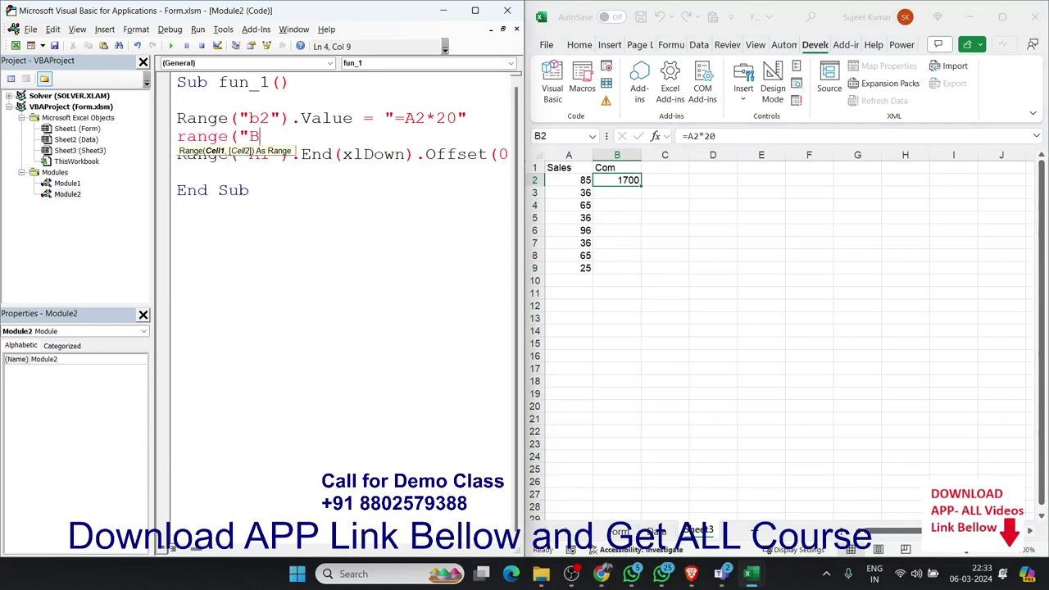
pyautogui.write('2").')
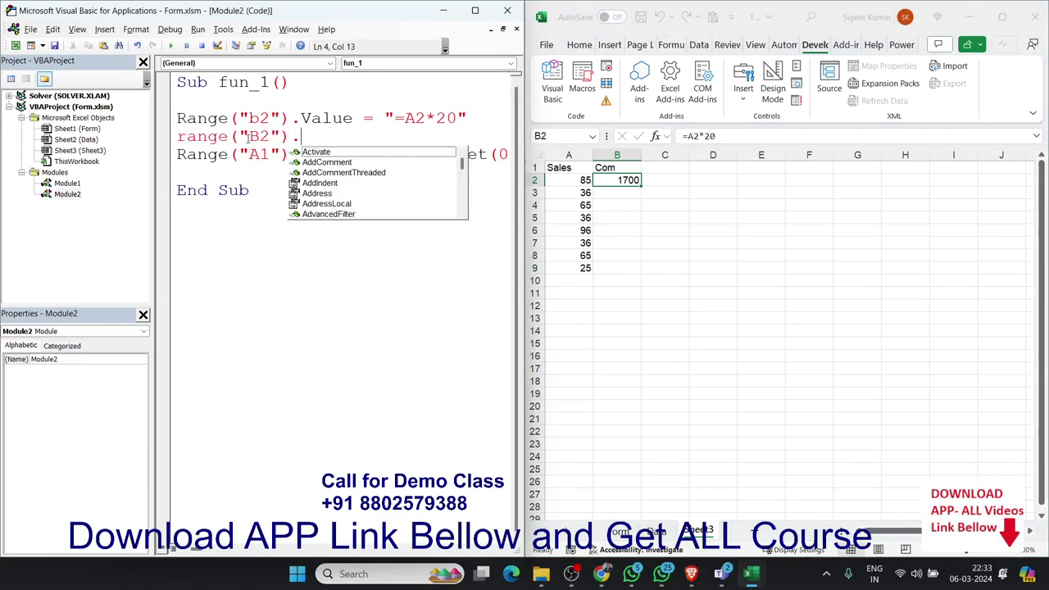
pyautogui.write('copy')
pyautogui.press('Escape')
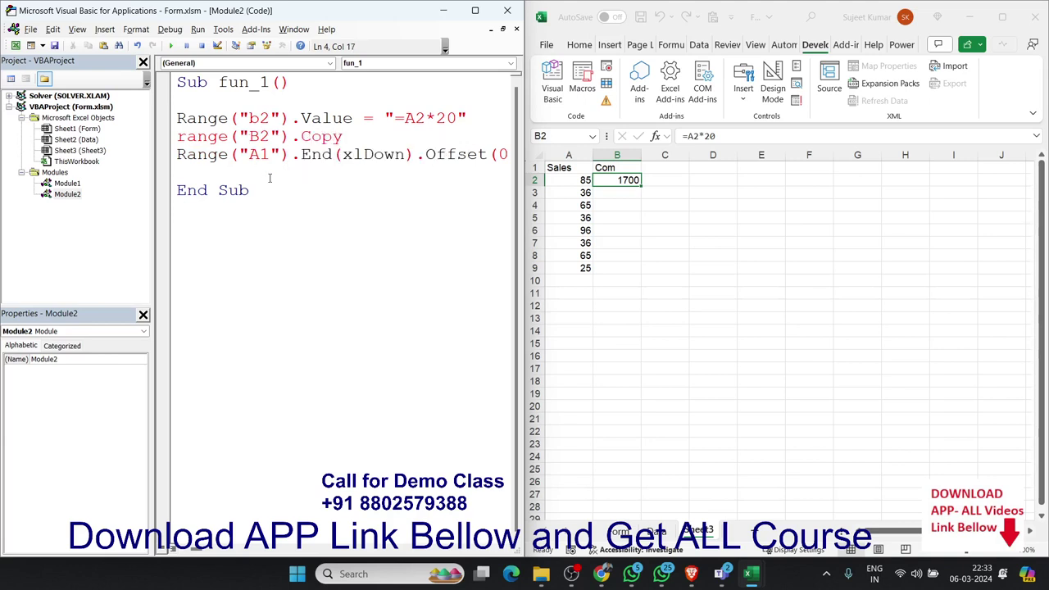
pyautogui.click(268, 178)
# Start a line selecting Range(ActiveCell, ActiveCell.End(xlUp)).
pyautogui.write('rang')
pyautogui.write('e(')
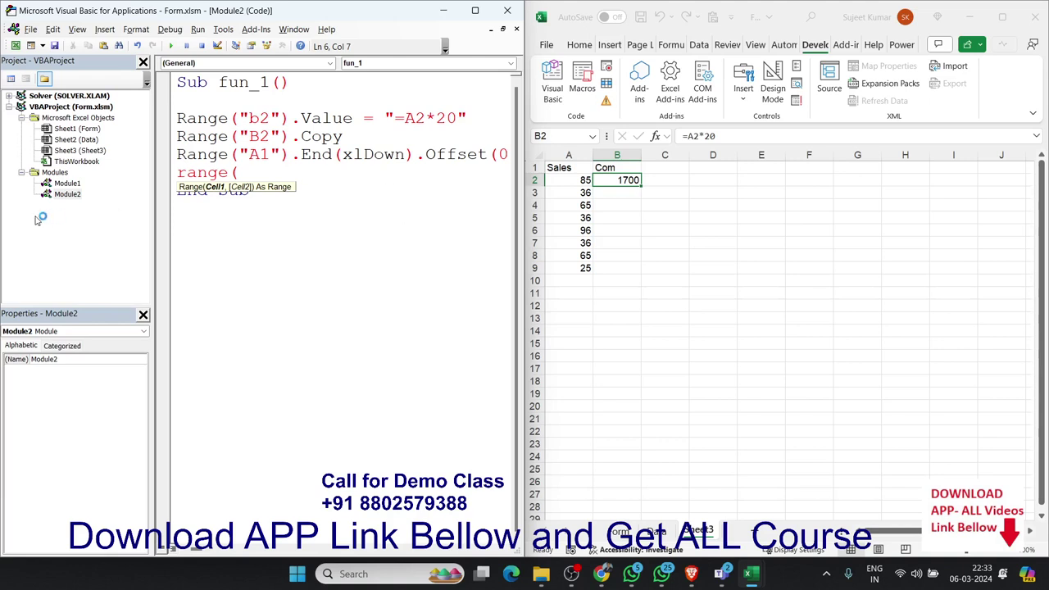
pyautogui.moveTo(153, 216); pyautogui.dragTo(115, 216)
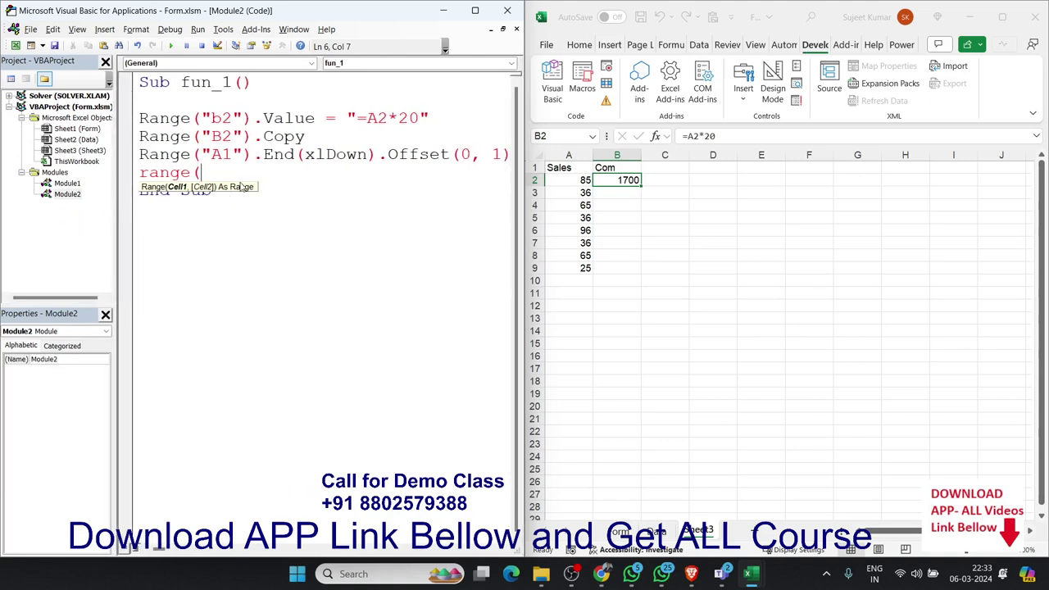
pyautogui.write('act')
pyautogui.write('ivecell')
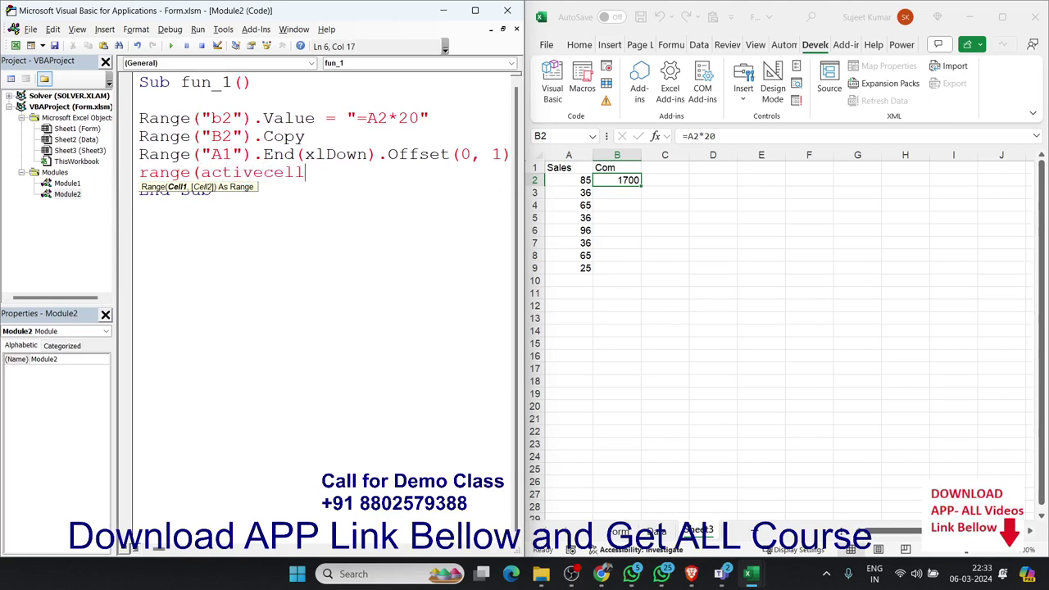
pyautogui.write(',ac')
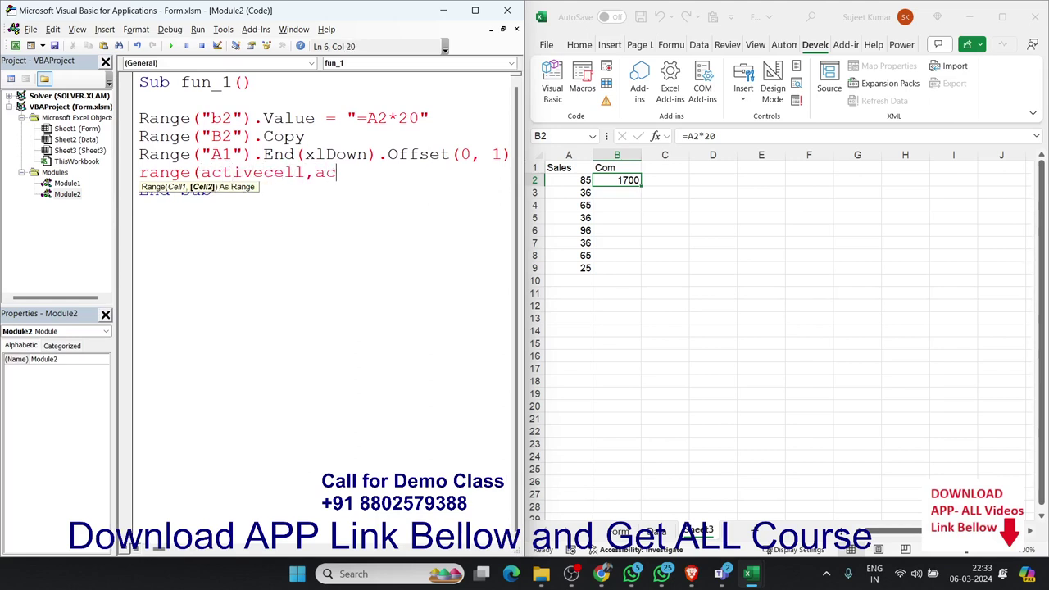
pyautogui.write('tivecell')
pyautogui.write('.en')
pyautogui.press('Tab')
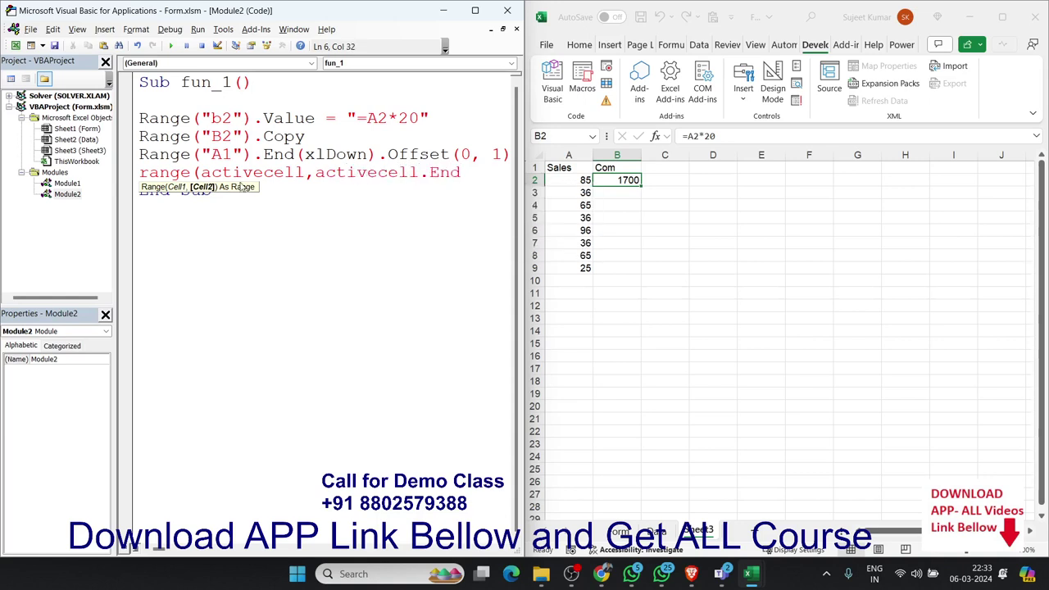
pyautogui.write('(')
pyautogui.press('Down')
pyautogui.press('Down')
pyautogui.press('Down')
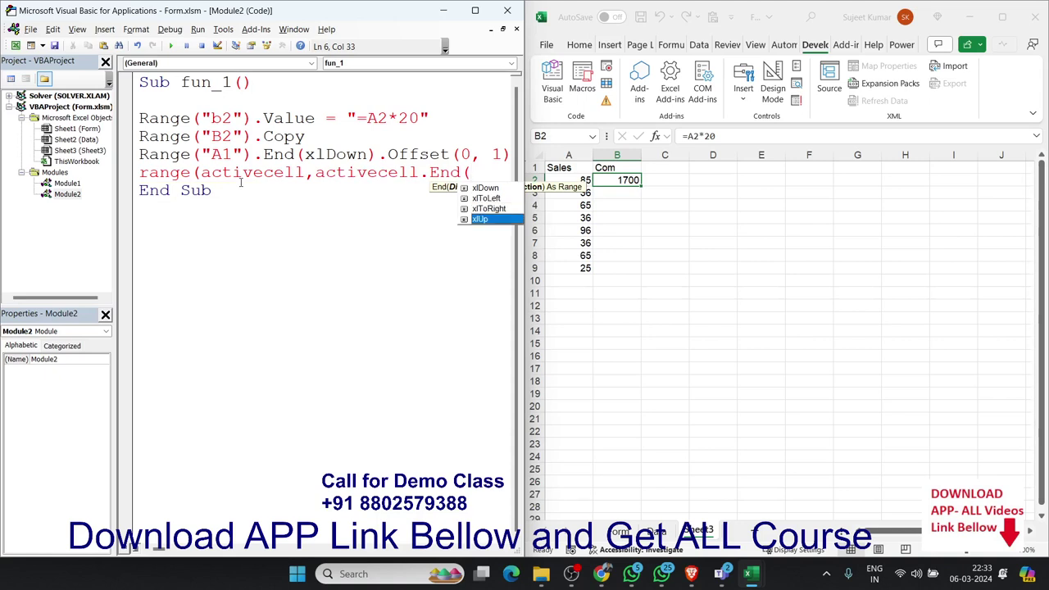
pyautogui.press('Tab')
pyautogui.write(')')
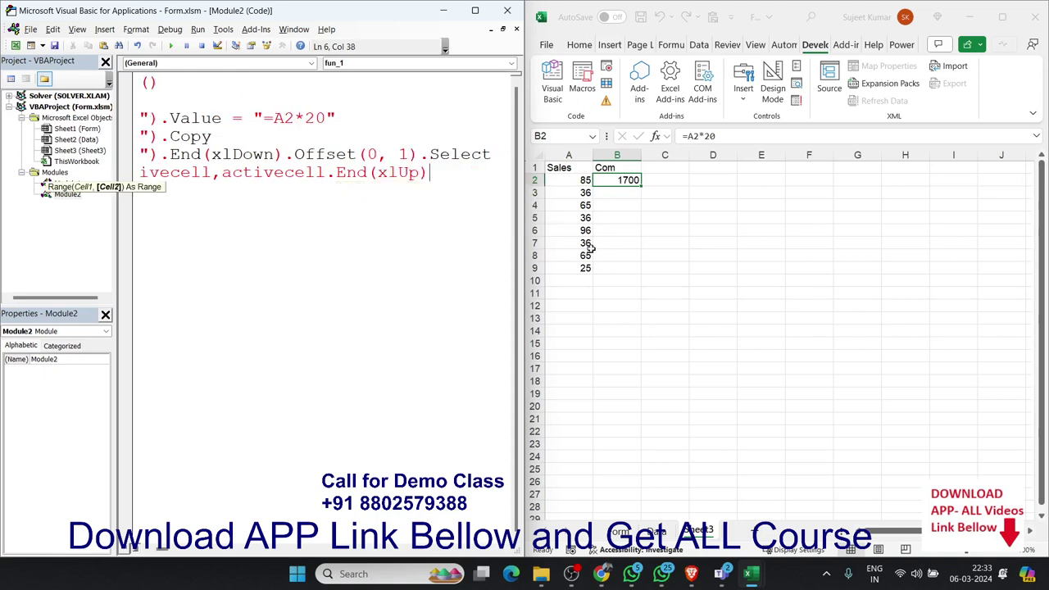
# Test in Excel that selecting up from B9, then shrinking by one row, gives B3:B9.
pyautogui.click(608, 267)
pyautogui.hotkey('ctrl', 'shift', 'Up')
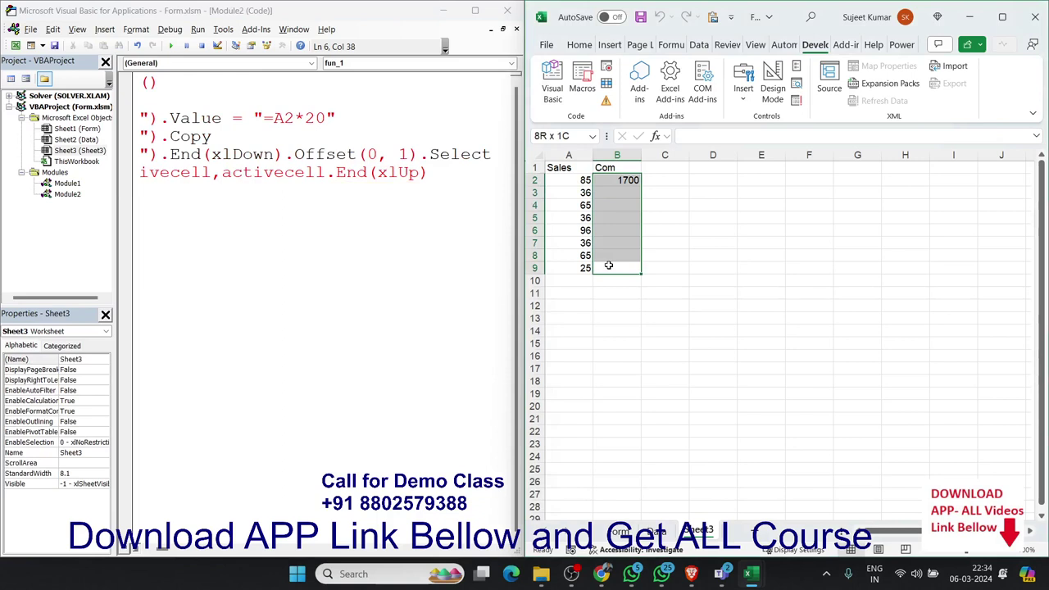
pyautogui.hotkey('shift', 'Down')
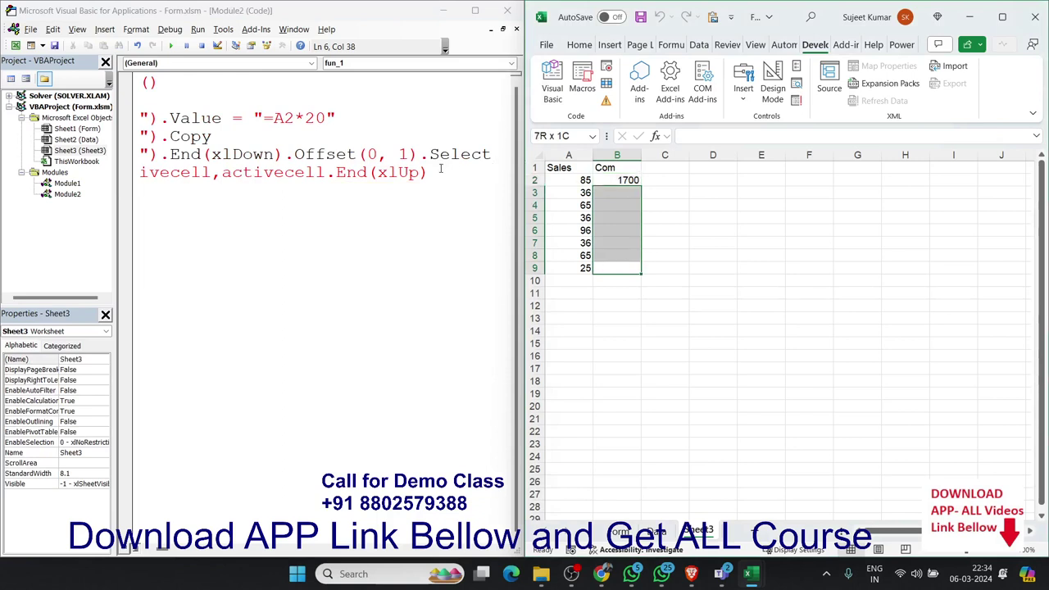
# Finish the line with .Offset(1,0)).Select and widen the code editor.
pyautogui.click(438, 172)
pyautogui.write('.')
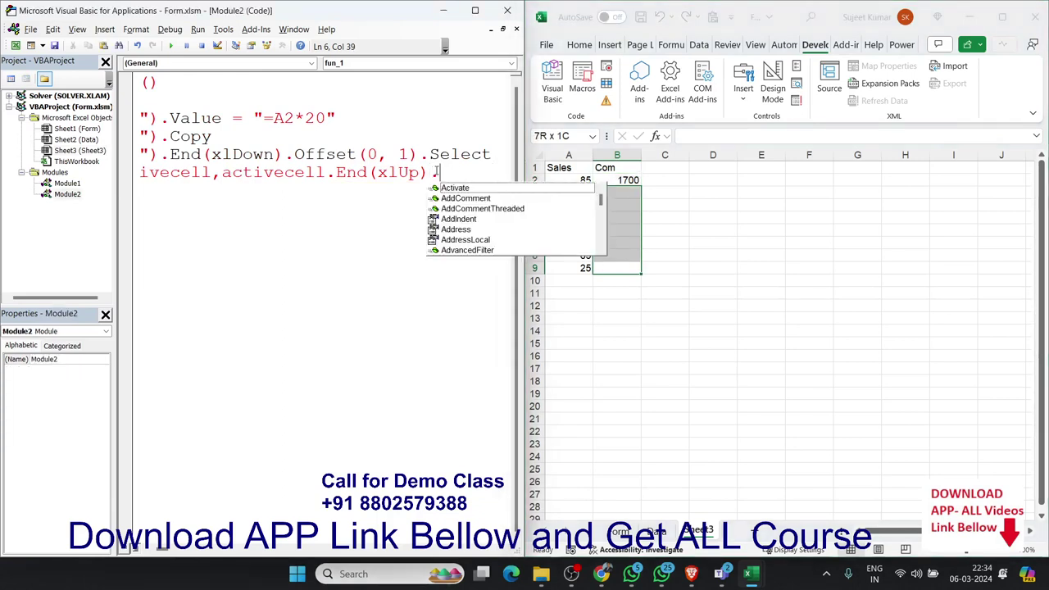
pyautogui.write('of')
pyautogui.press('Tab')
pyautogui.write('(')
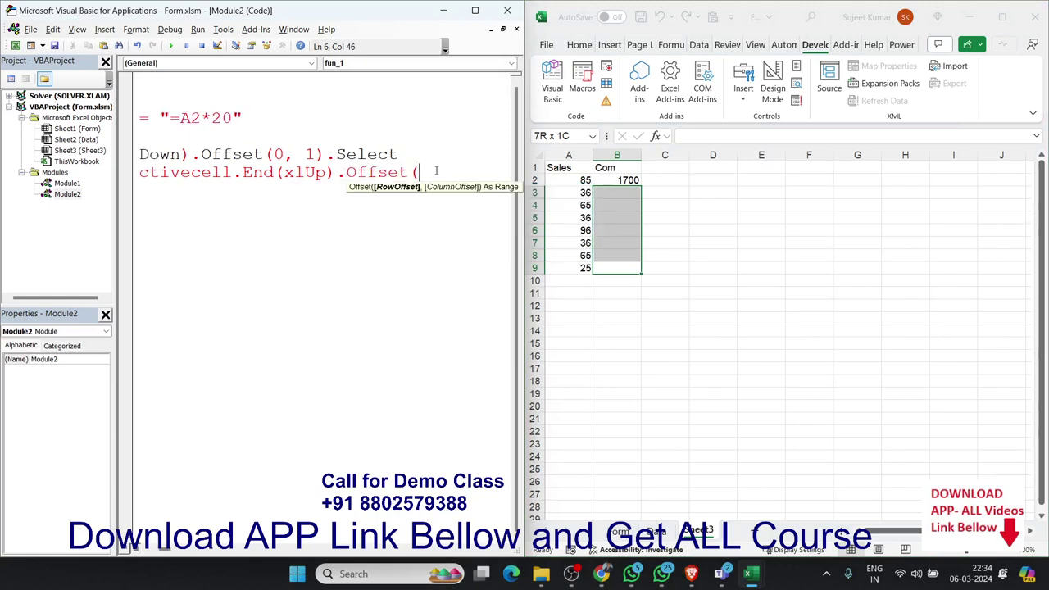
pyautogui.write('1,0')
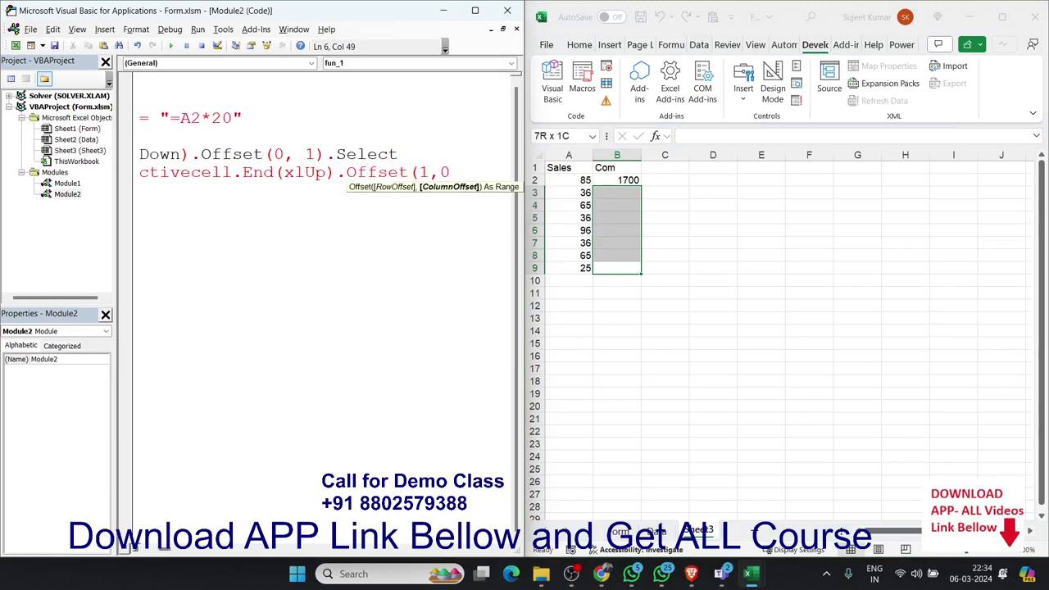
pyautogui.write(')).s')
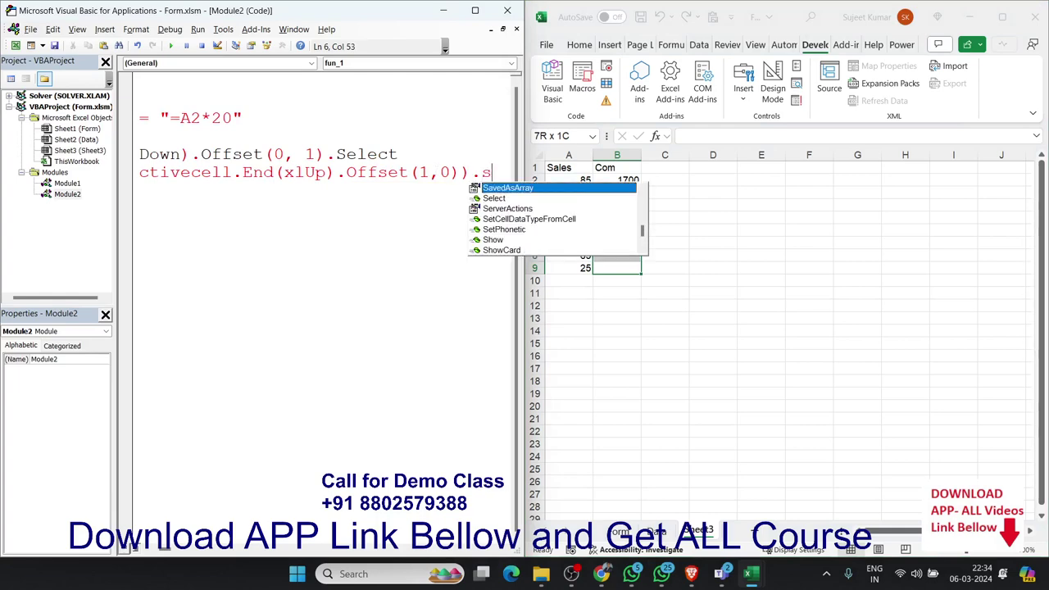
pyautogui.write('elect')
pyautogui.click(447, 248)
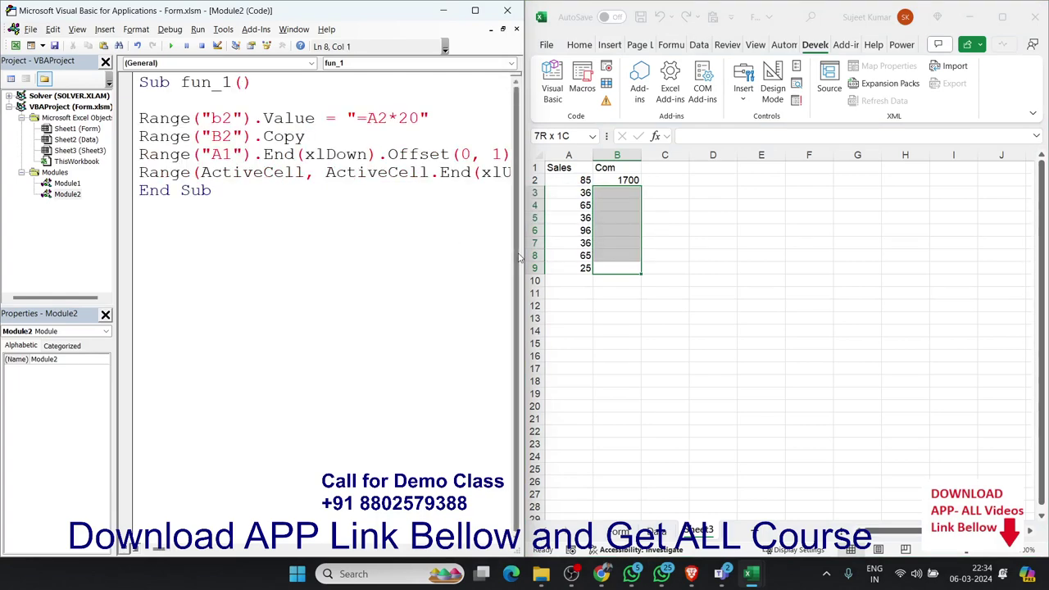
pyautogui.moveTo(523, 257); pyautogui.dragTo(766, 287)
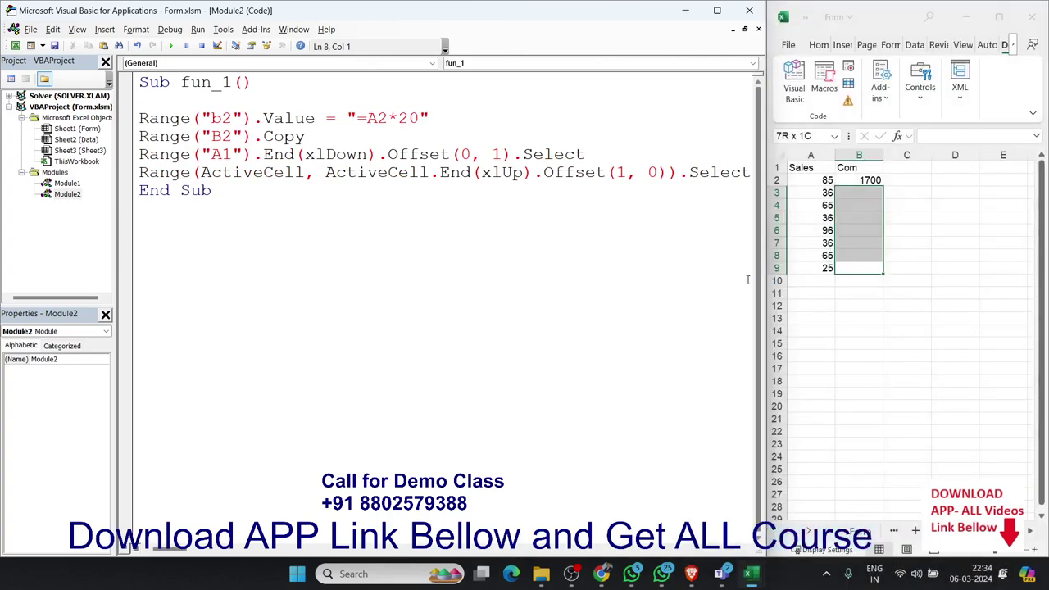
# Highlight the ActiveCell, End(xlUp) and Offset parts of the selection line.
pyautogui.doubleClick(246, 190)
pyautogui.doubleClick(266, 174)
pyautogui.doubleClick(360, 174)
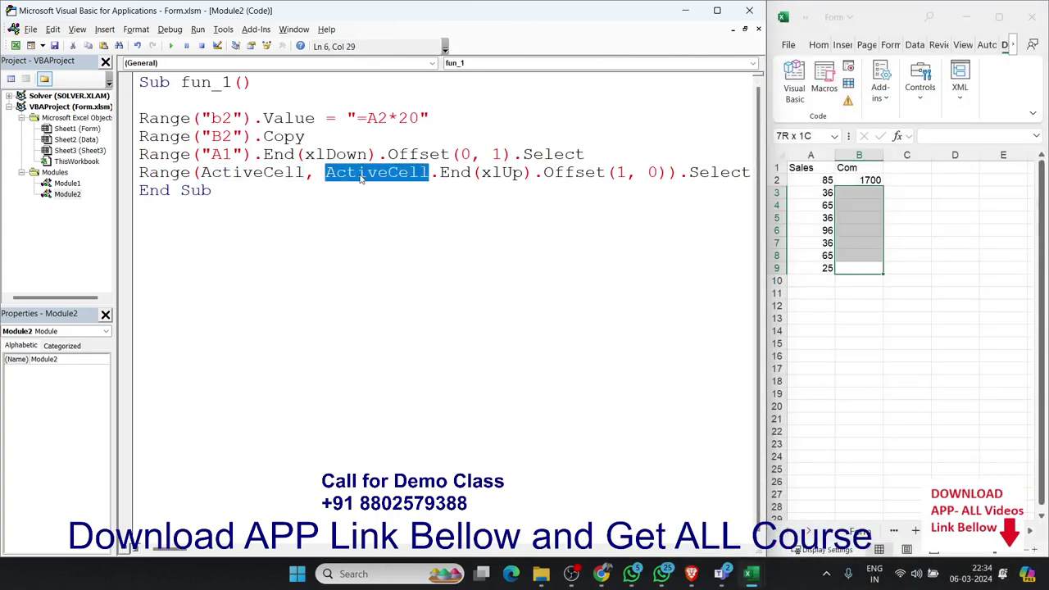
pyautogui.doubleClick(455, 174)
pyautogui.click(493, 173)
pyautogui.doubleClick(502, 173)
pyautogui.click(528, 173)
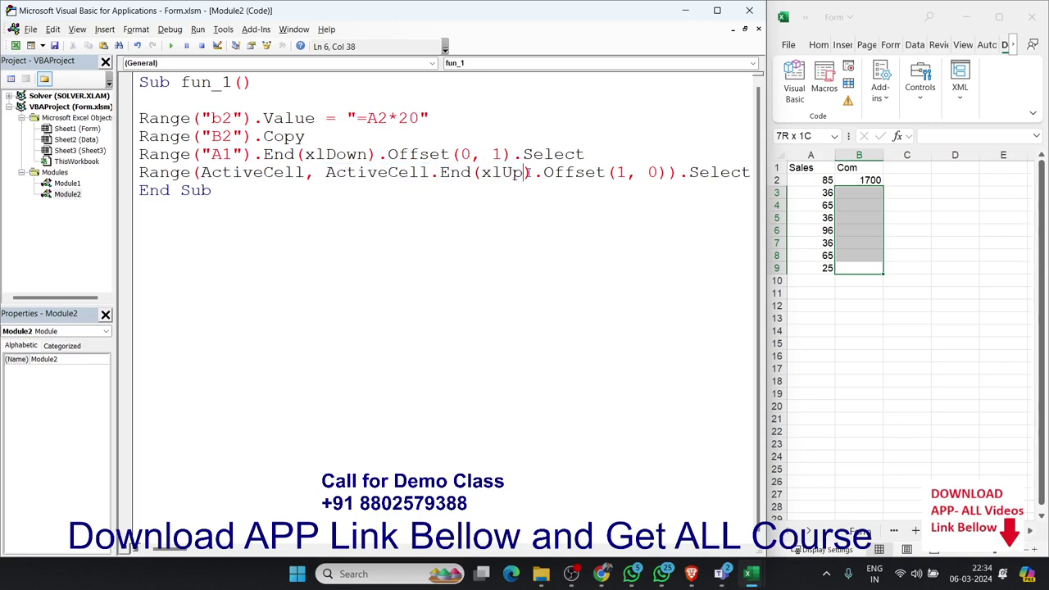
pyautogui.doubleClick(574, 173)
pyautogui.click(617, 173)
pyautogui.doubleClick(619, 173)
pyautogui.click(648, 173)
pyautogui.click(708, 172)
# Insert ActiveSheet.Paste above End Sub and run fun_1 to fill B3:B9.
pyautogui.click(141, 187)
pyautogui.press('Return')
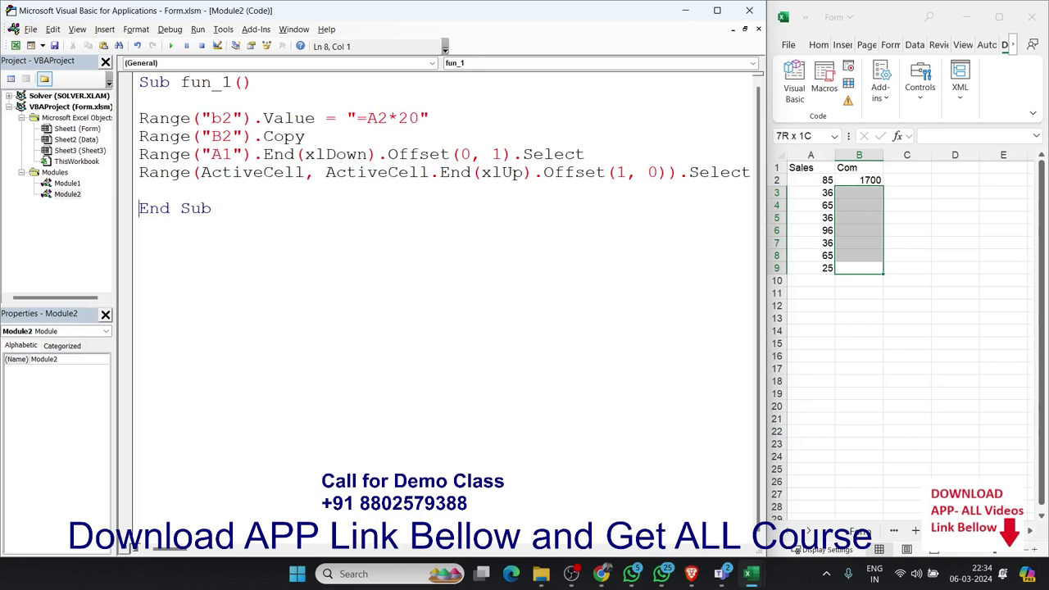
pyautogui.press('Up')
pyautogui.write('ac')
pyautogui.write('tivesheet')
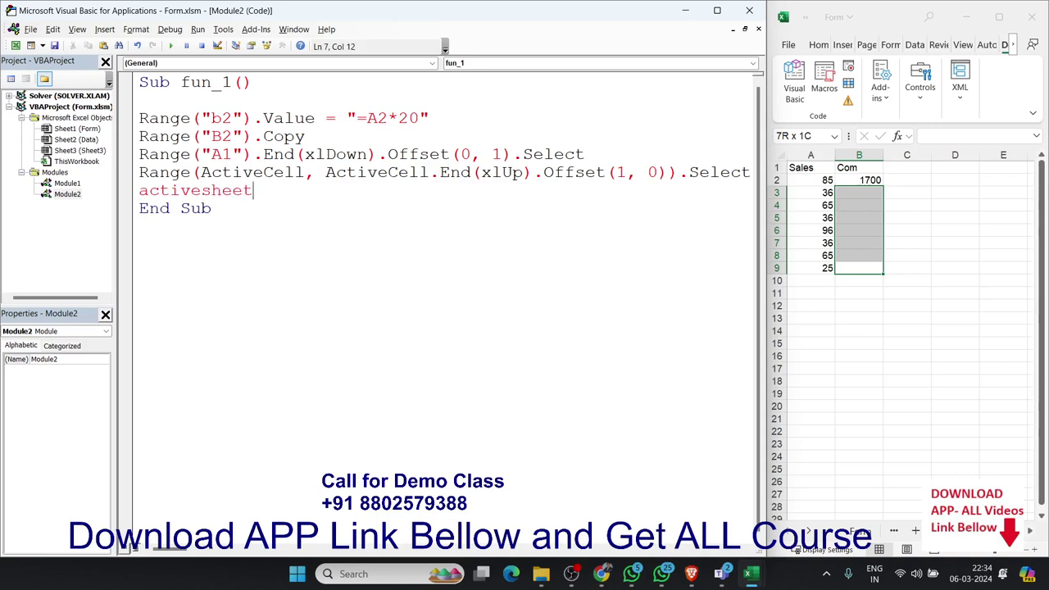
pyautogui.write('.paste')
pyautogui.press('Down')
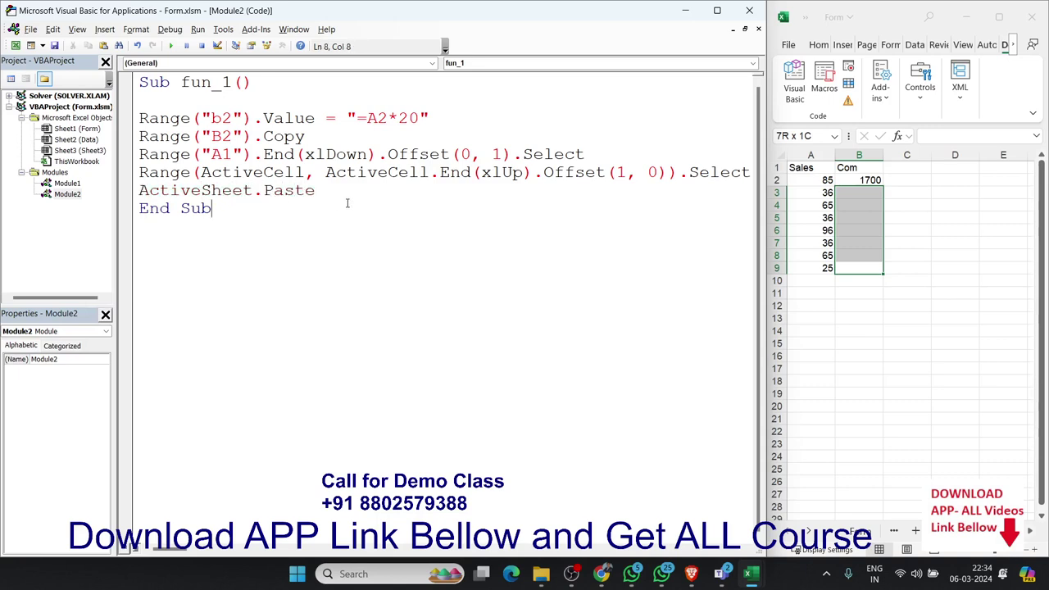
pyautogui.click(274, 154)
pyautogui.click(170, 46)
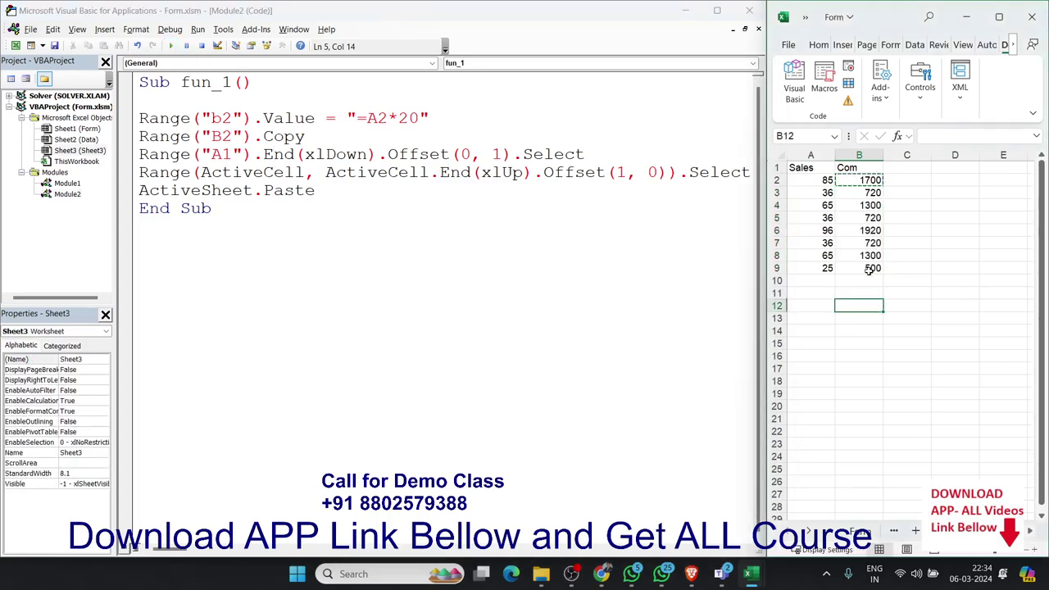
# Select the filled Com cells B2:B9 and delete their values.
pyautogui.moveTo(861, 268); pyautogui.dragTo(855, 179)
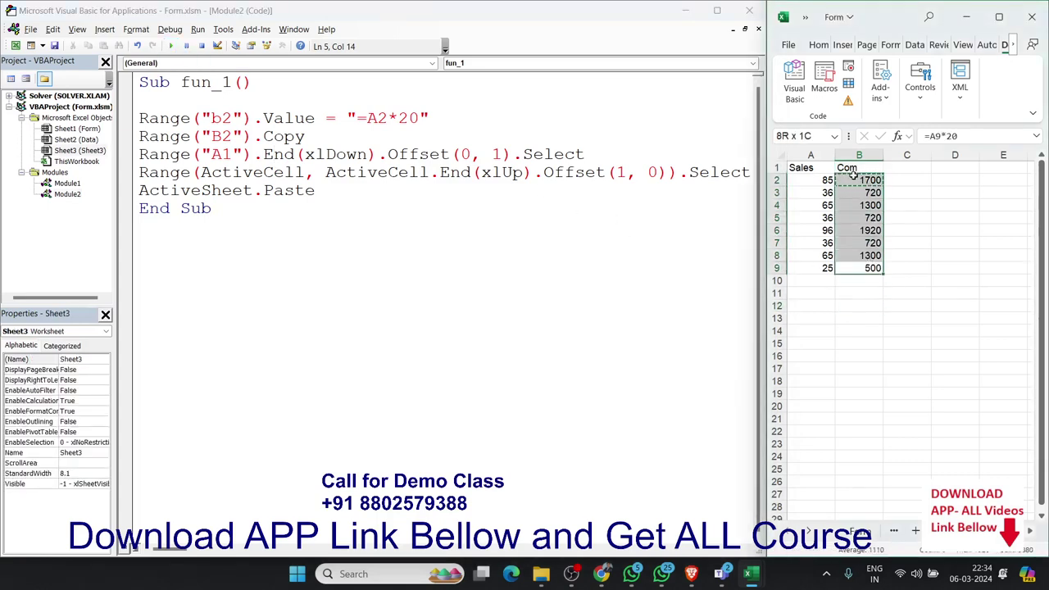
pyautogui.hotkey('ctrl', 'v')
pyautogui.click(901, 203)
pyautogui.moveTo(873, 181); pyautogui.dragTo(869, 262)
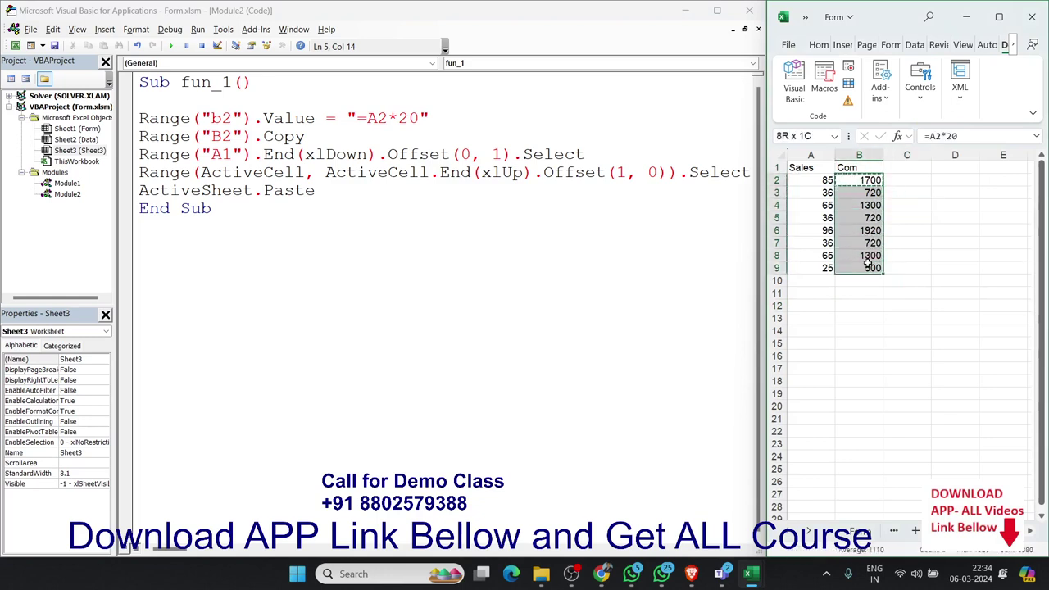
pyautogui.hotkey('ctrl', 'v')
pyautogui.press('Delete')
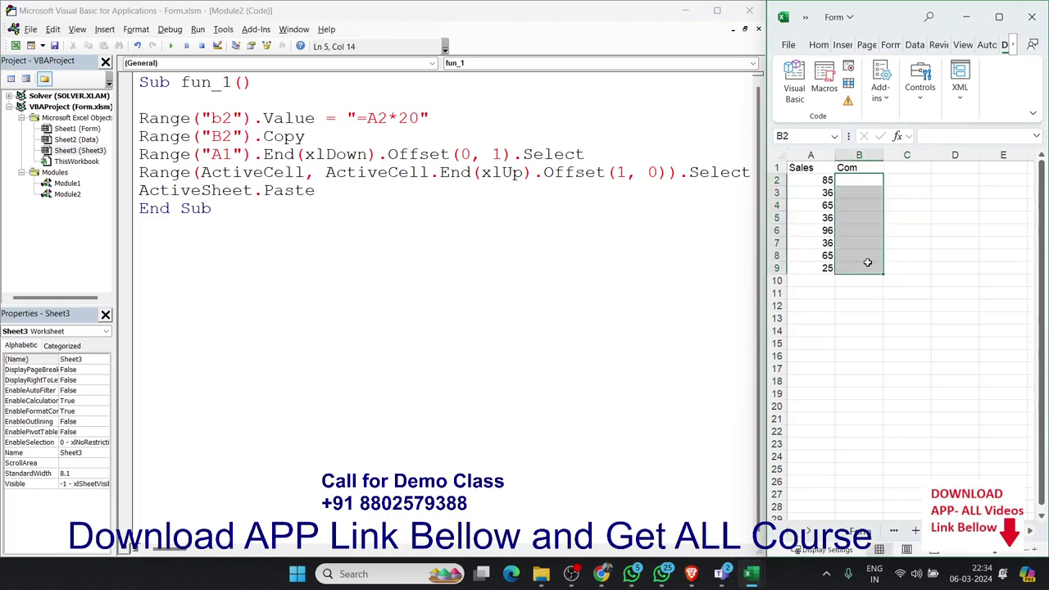
pyautogui.click(484, 270)
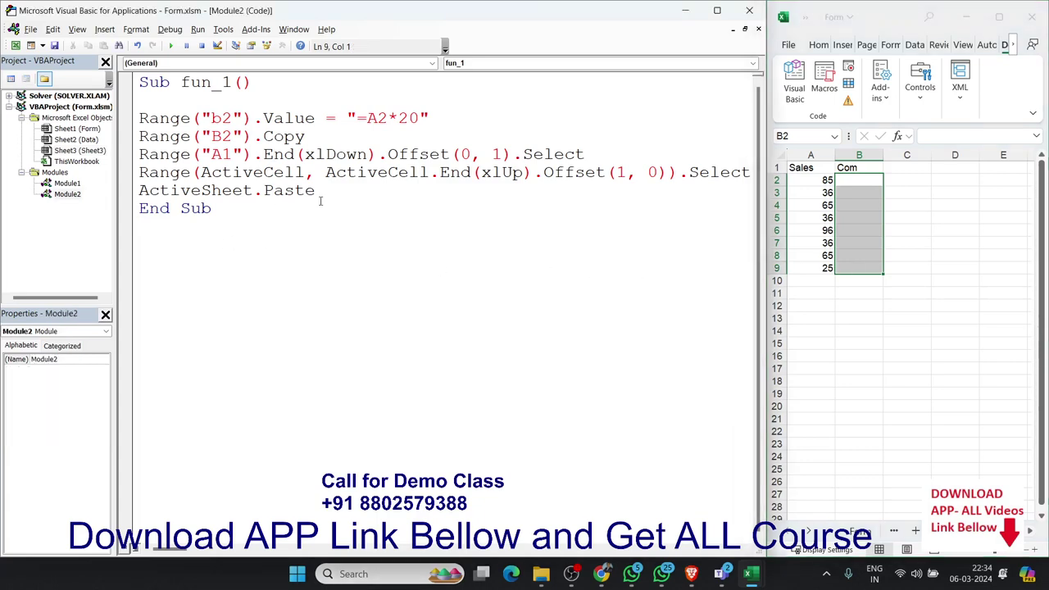
# Duplicate fun_1 below itself and rename the copy fun_2.
pyautogui.moveTo(279, 211); pyautogui.dragTo(127, 81)
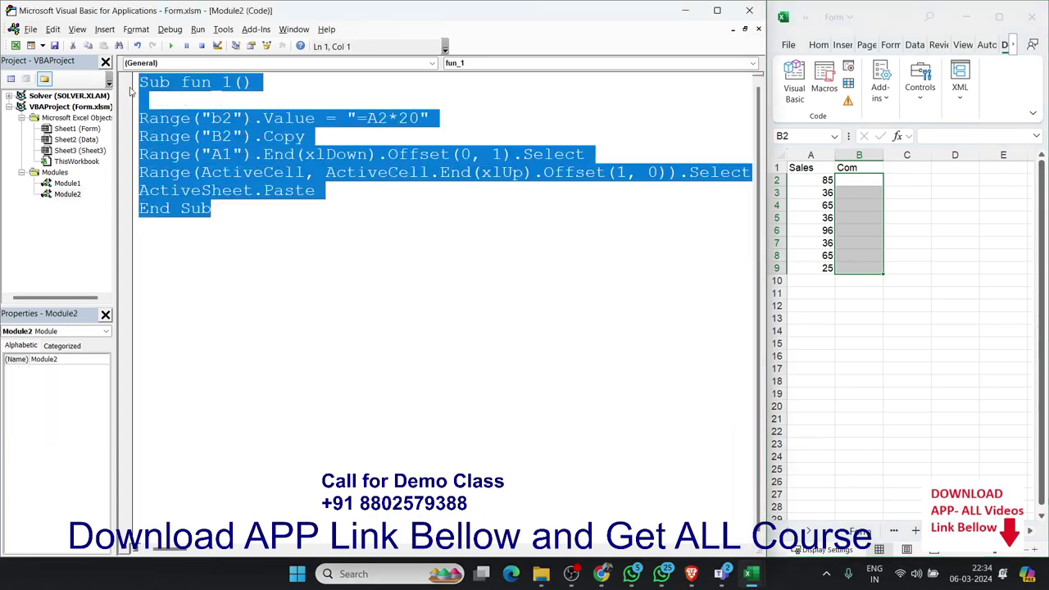
pyautogui.hotkey('ctrl', 'c')
pyautogui.click(185, 216)
pyautogui.click(178, 233)
pyautogui.hotkey('ctrl', 'v')
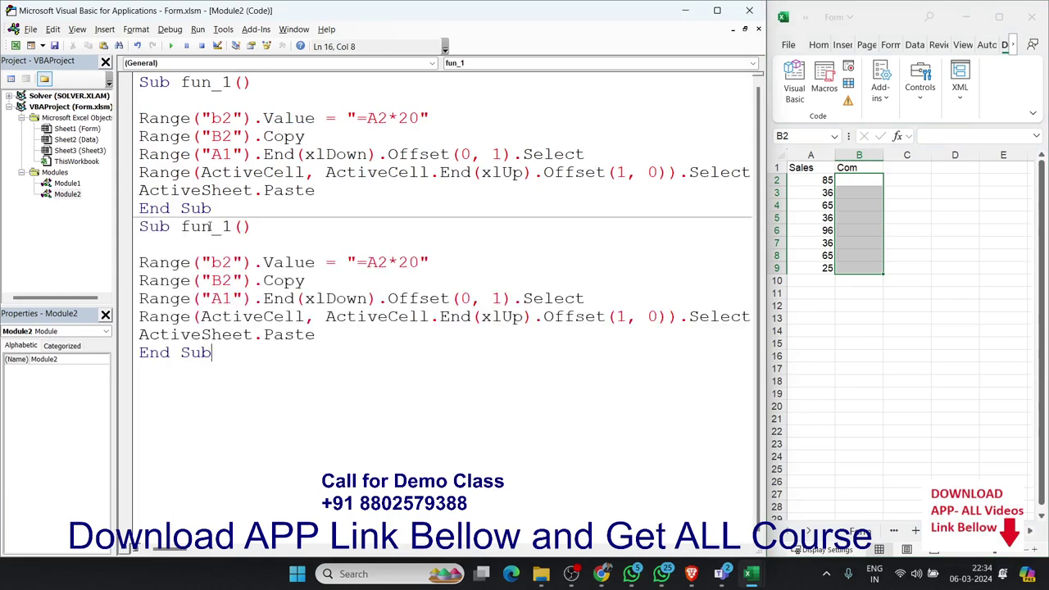
pyautogui.click(220, 227)
pyautogui.press('Delete')
pyautogui.write('2')
# Delete the Range("B2").Copy line from fun_2.
pyautogui.click(336, 317)
pyautogui.moveTo(305, 280); pyautogui.dragTo(136, 281)
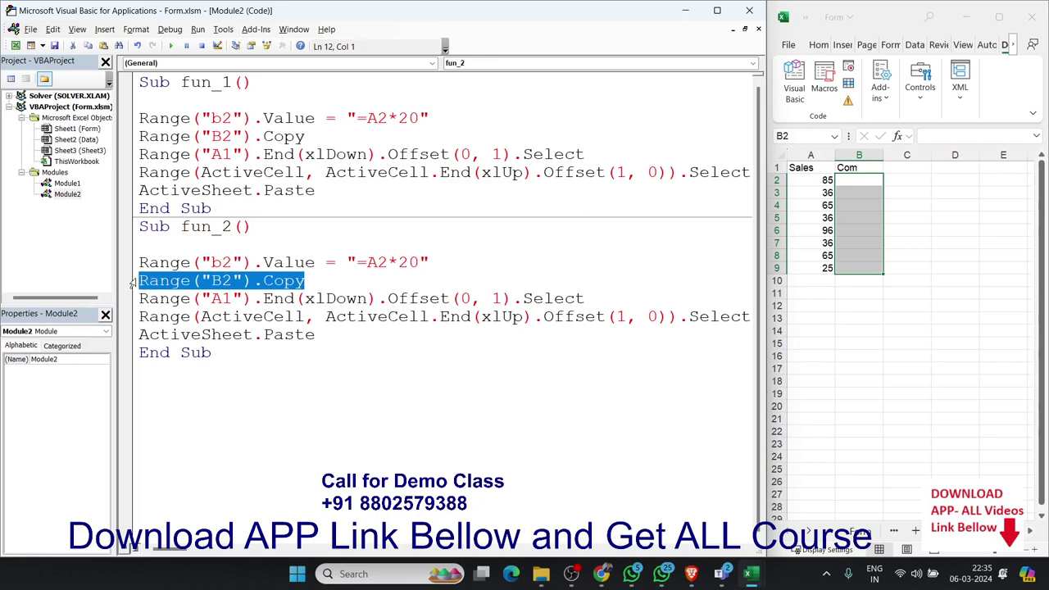
pyautogui.press('Delete')
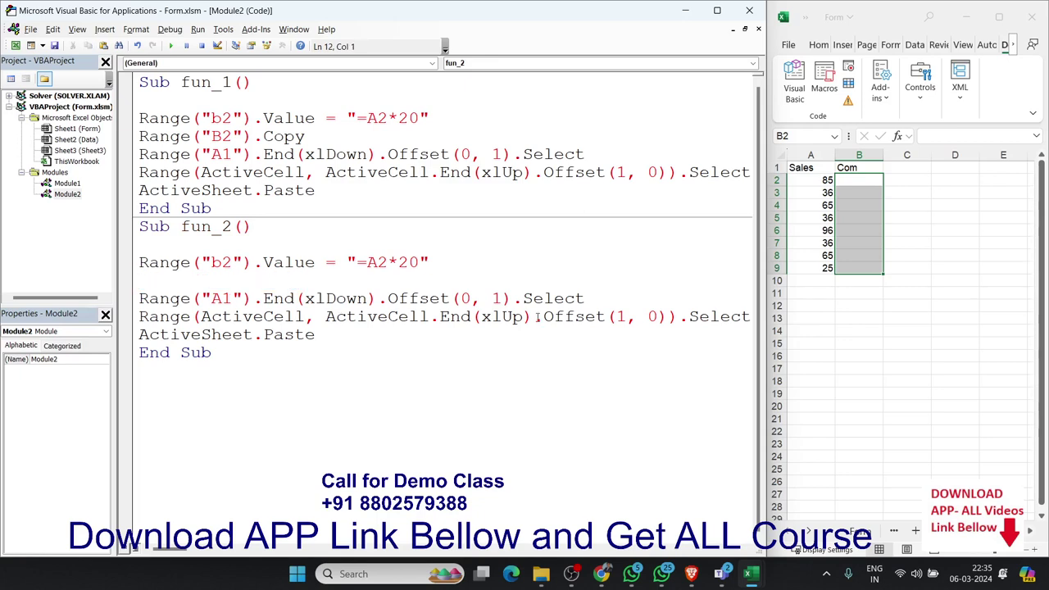
# Replace .Offset(1, 0)).Select with .FillDown on the selection line.
pyautogui.click(690, 316)
pyautogui.moveTo(544, 316); pyautogui.dragTo(668, 317)
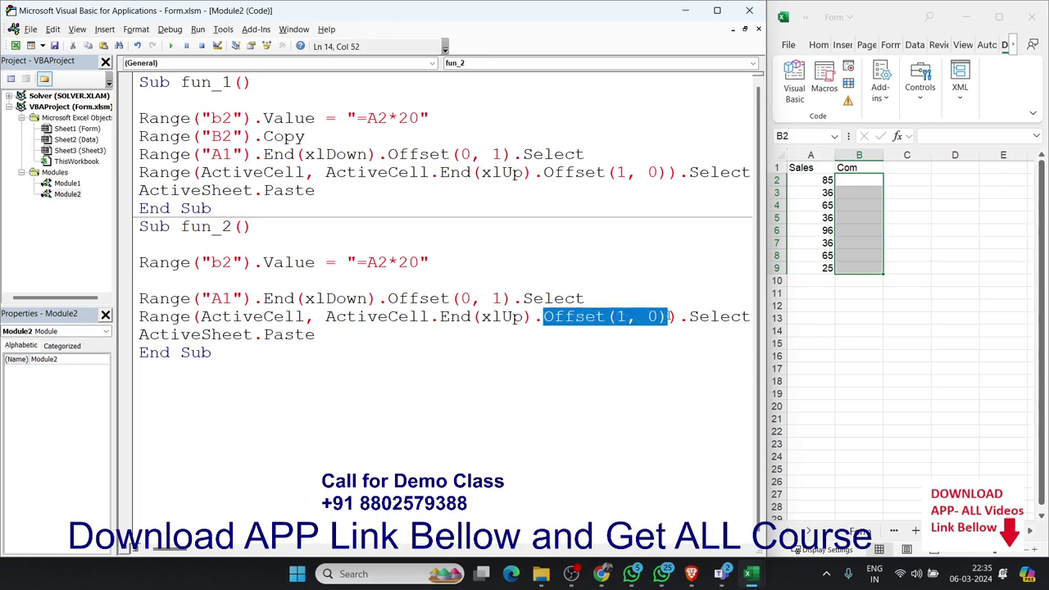
pyautogui.press('Delete')
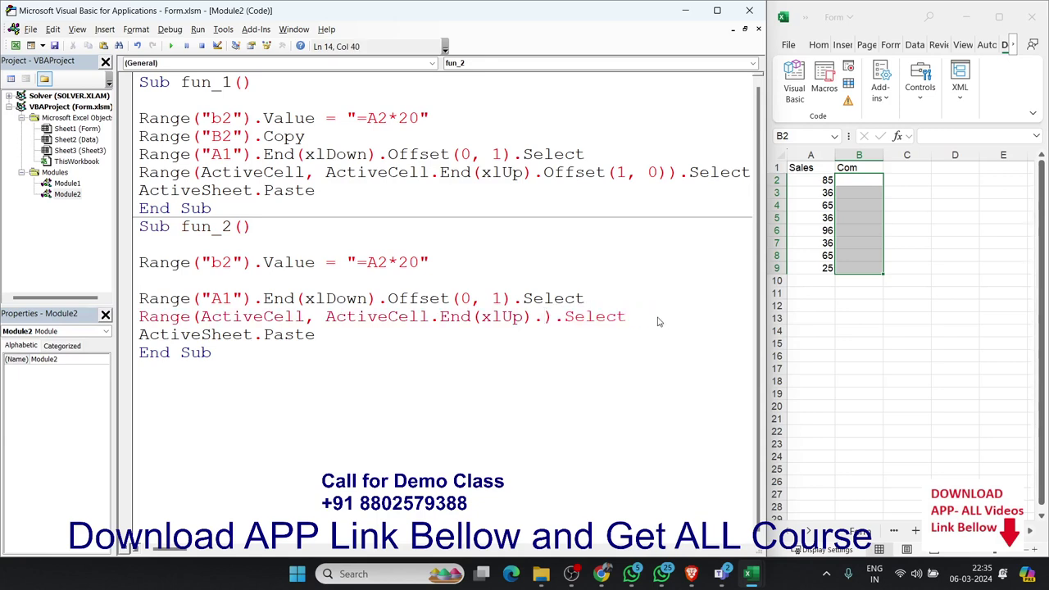
pyautogui.press('BackSpace')
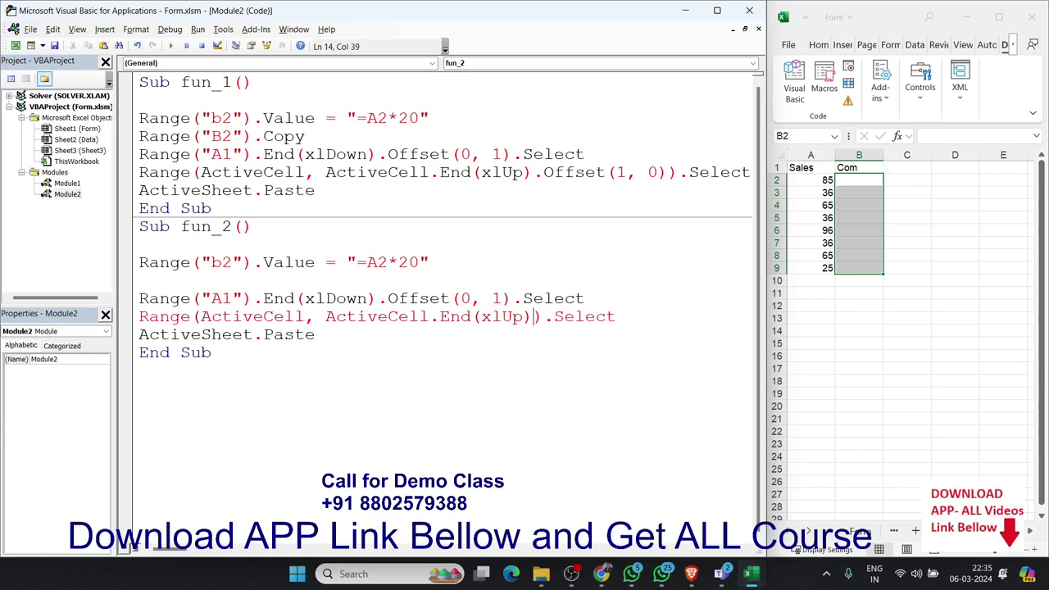
pyautogui.doubleClick(616, 316)
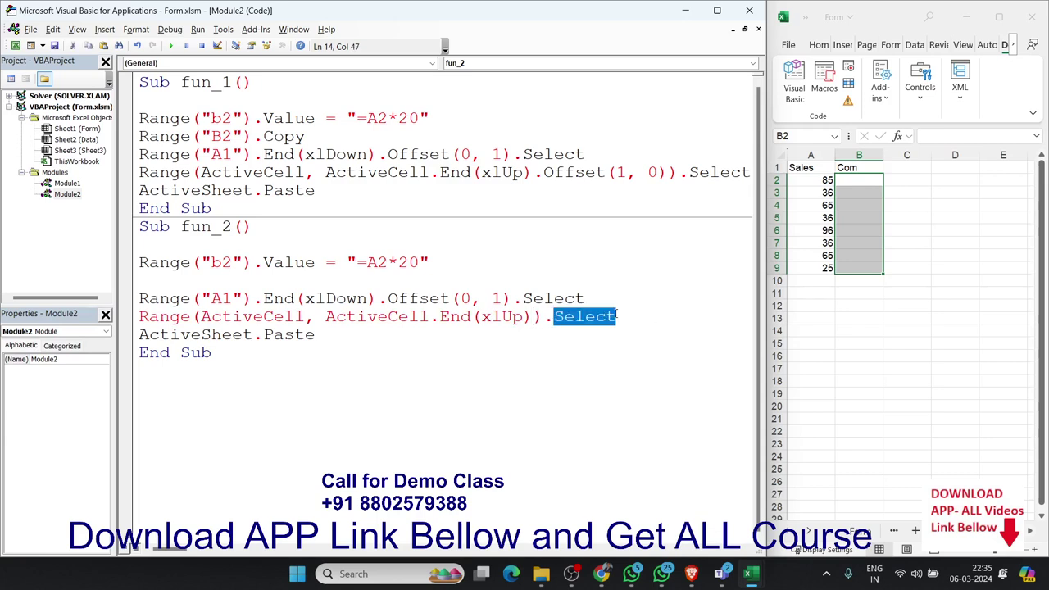
pyautogui.press('BackSpace')
pyautogui.press('BackSpace')
pyautogui.write('.')
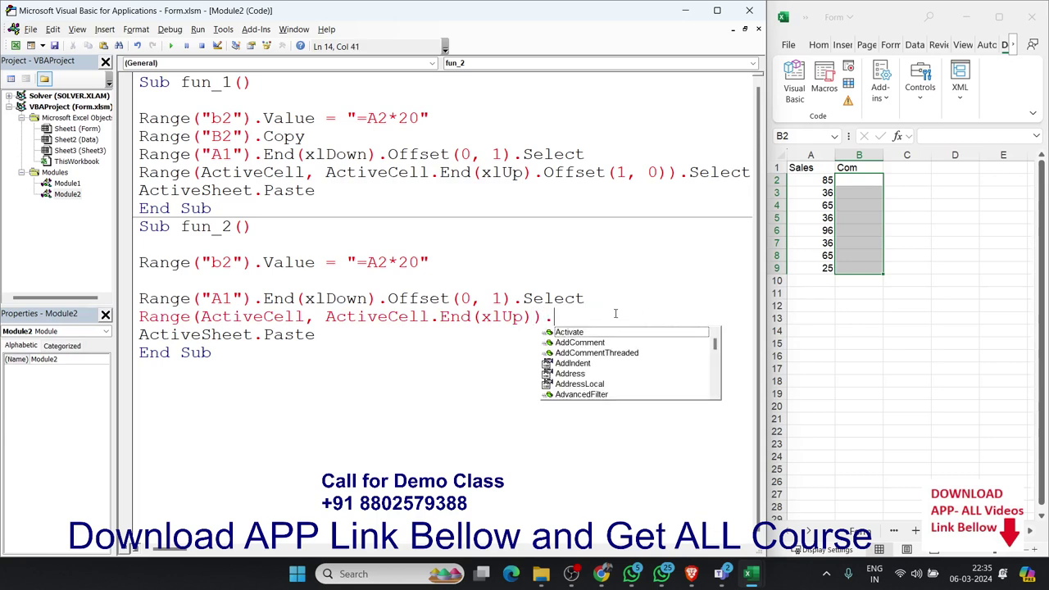
pyautogui.write('i')
pyautogui.press('BackSpace')
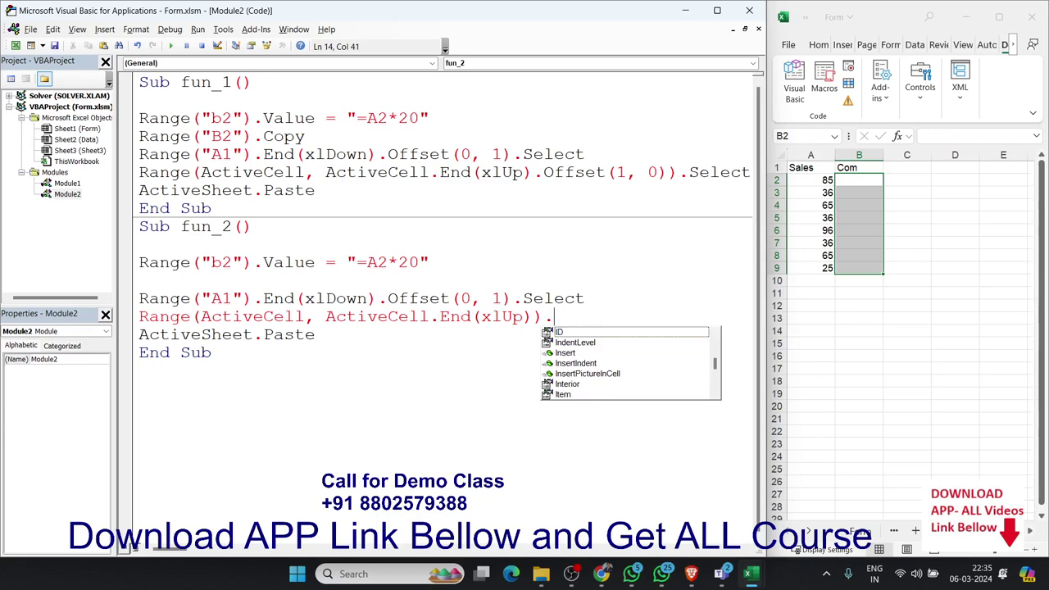
pyautogui.write('fi')
pyautogui.press('Tab')
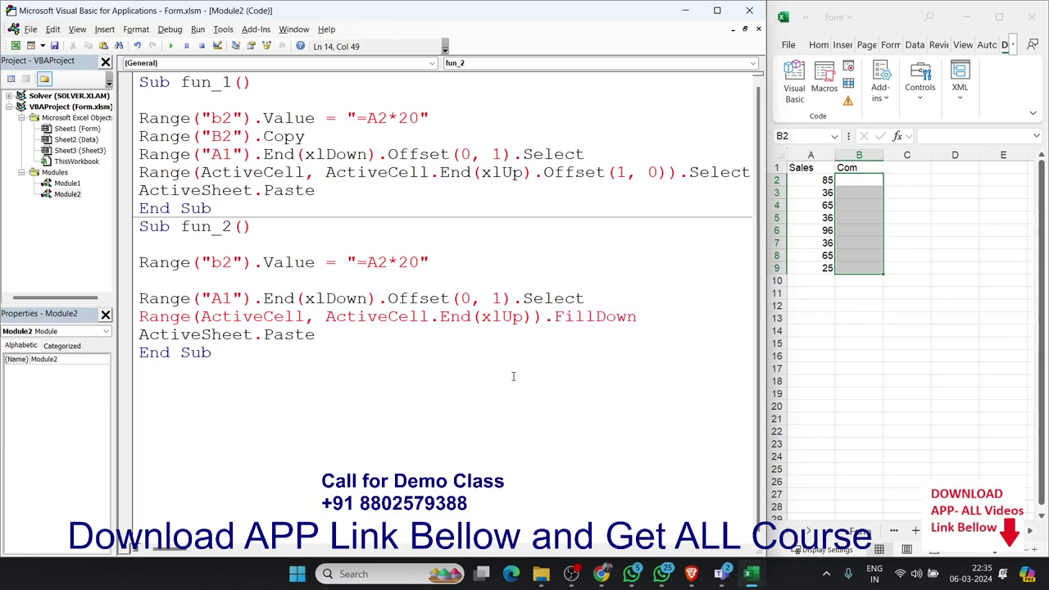
# Delete the ActiveSheet.Paste line from fun_2.
pyautogui.moveTo(314, 335); pyautogui.dragTo(139, 335)
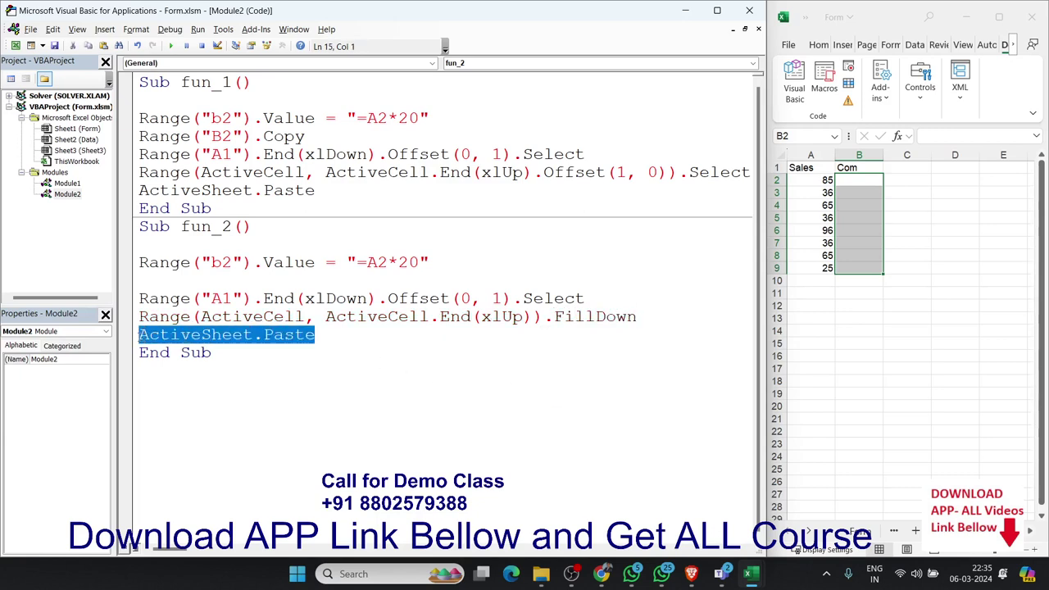
pyautogui.press('BackSpace')
pyautogui.click(336, 262)
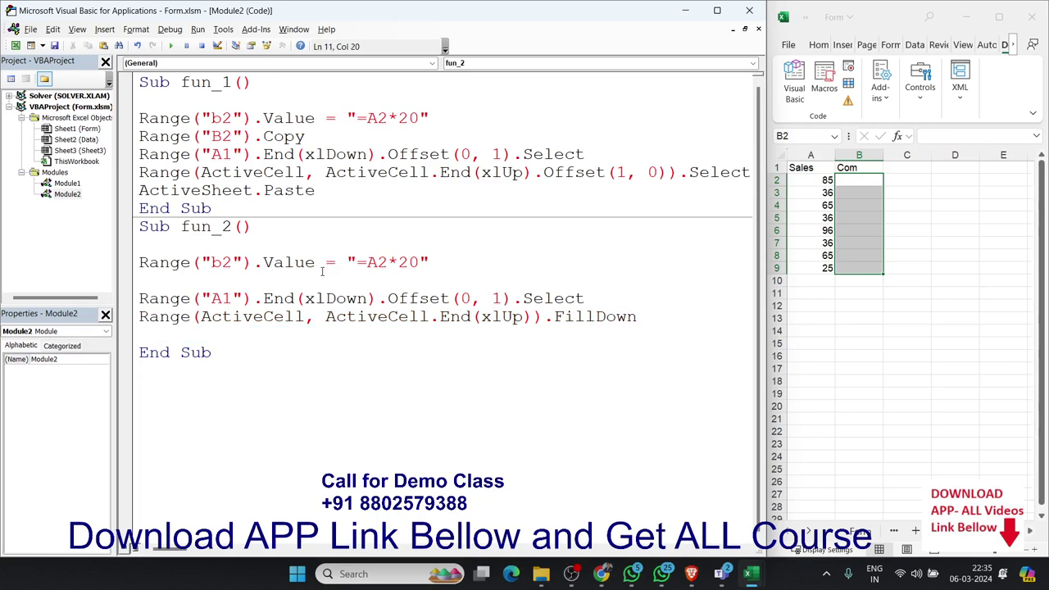
pyautogui.click(322, 270)
# Step through fun_2 with F8, confirming B2:B9 fill from 1700 down to 500.
pyautogui.press('F8')
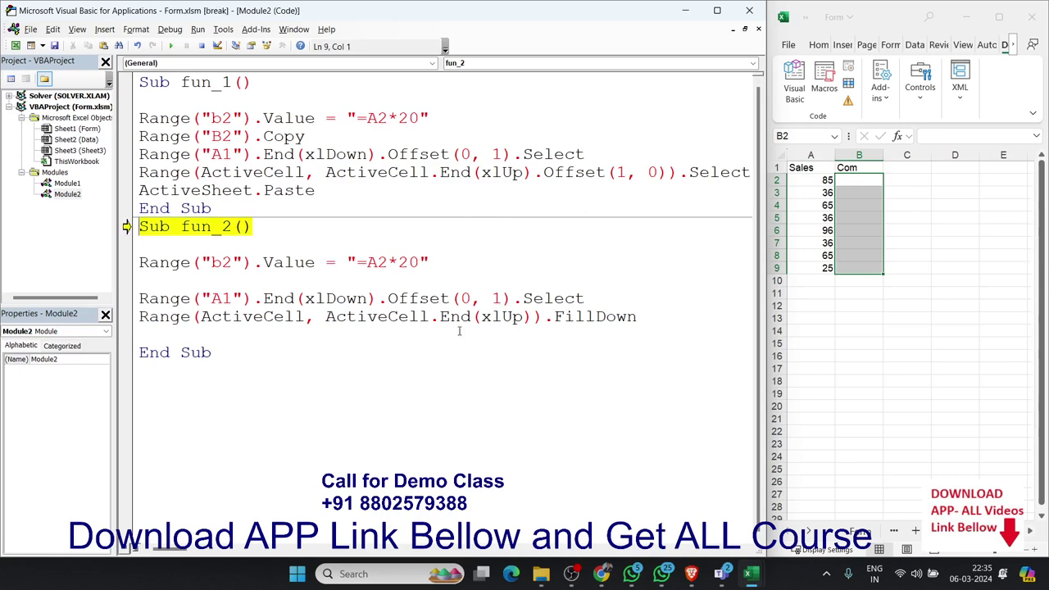
pyautogui.press('F8')
pyautogui.press('F8')
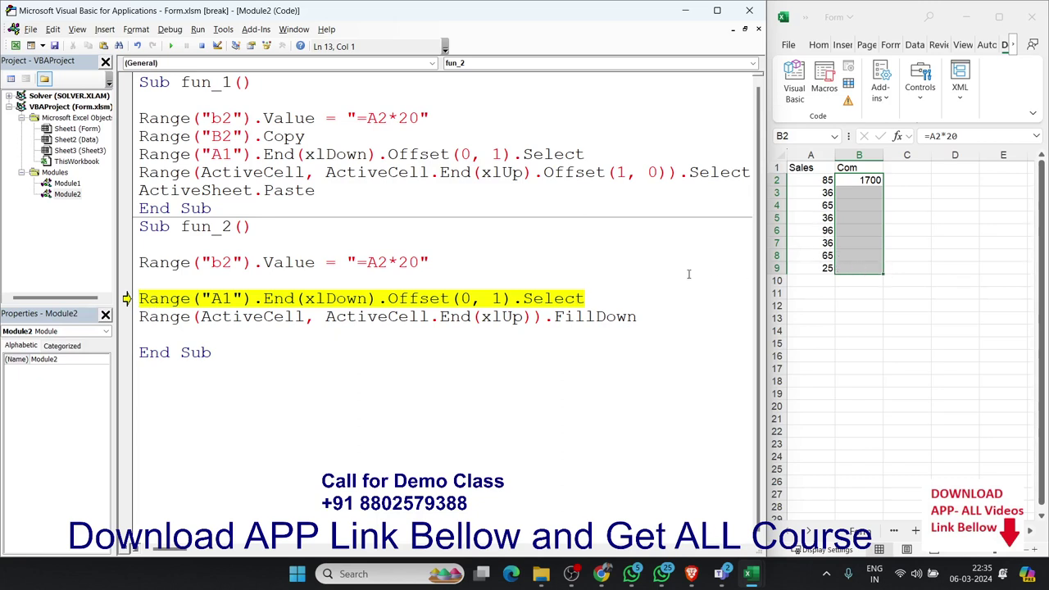
pyautogui.press('F8')
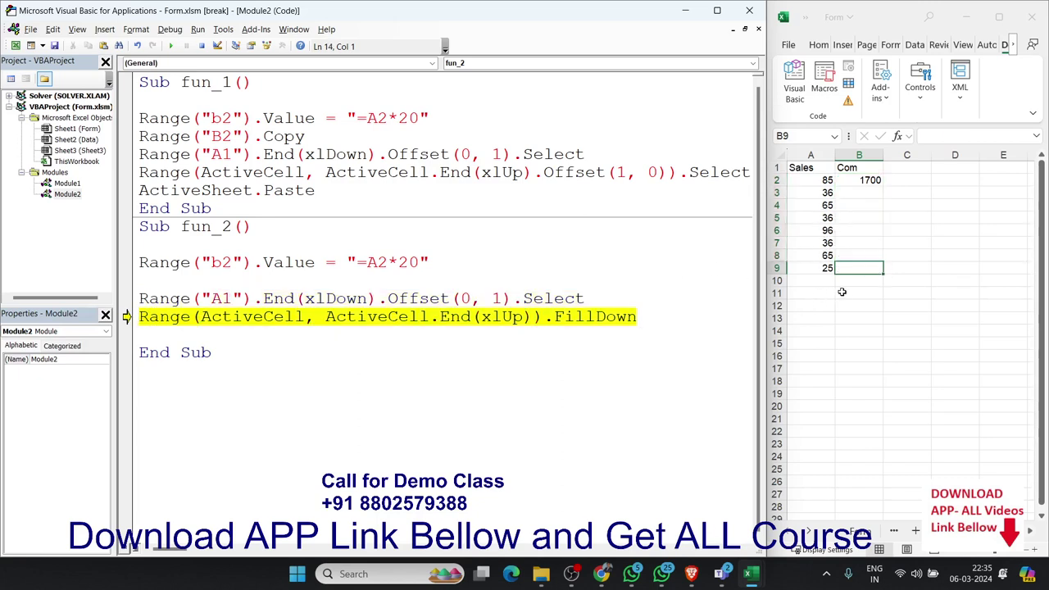
pyautogui.press('F8')
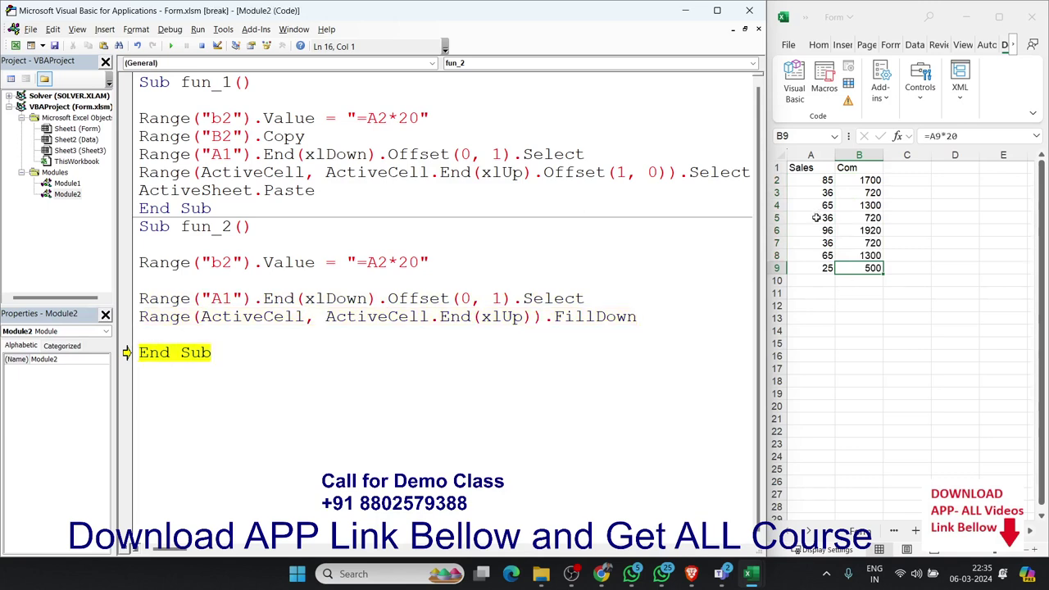
pyautogui.click(859, 267)
pyautogui.moveTo(859, 268); pyautogui.dragTo(865, 182)
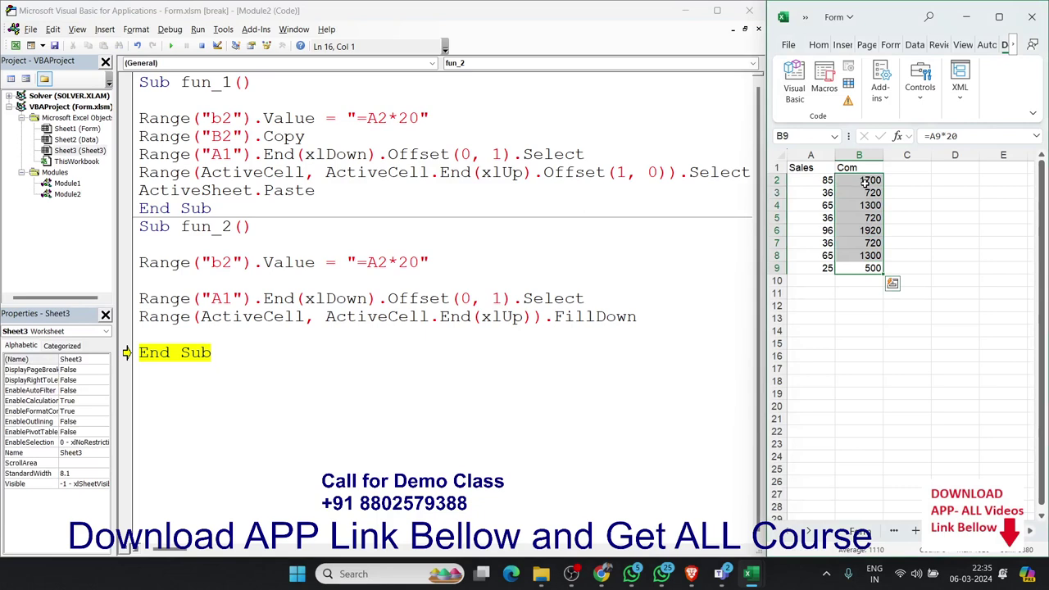
pyautogui.moveTo(446, 317)
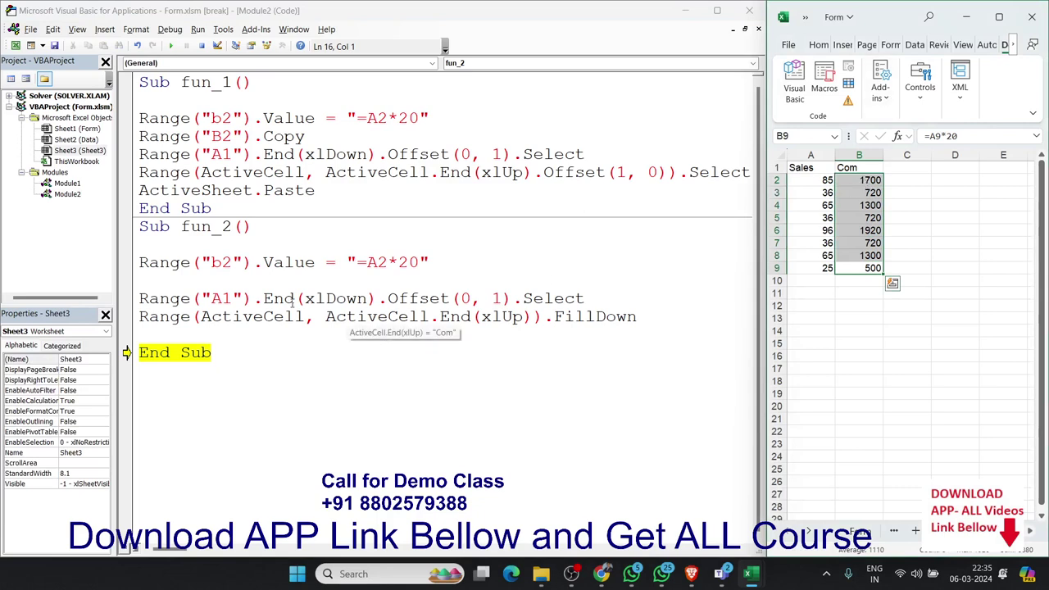
pyautogui.click(294, 300)
pyautogui.press('F8')
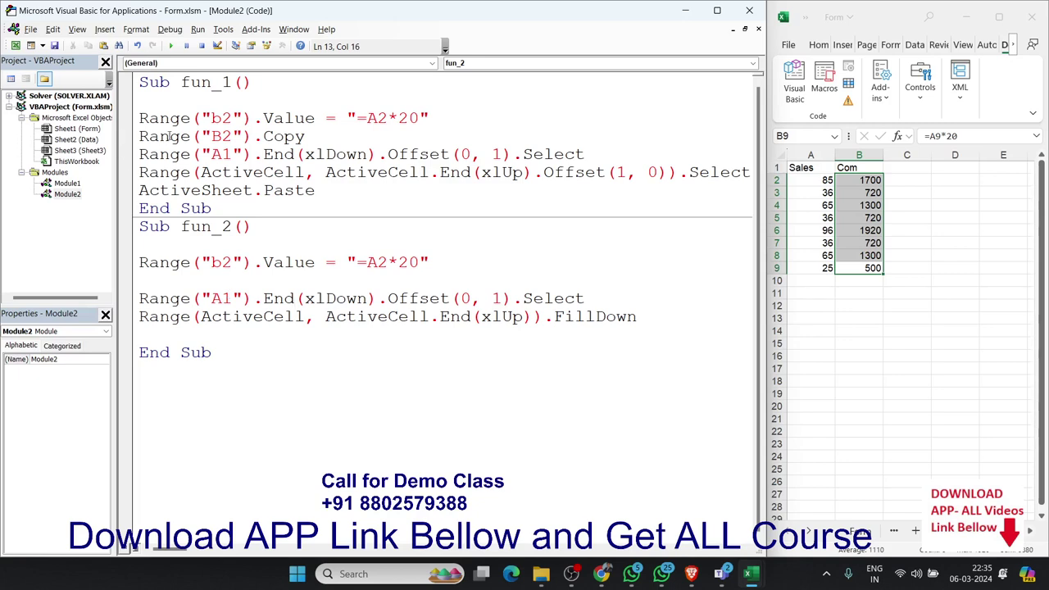
# Compare fun_1 and fun_2, then change cell B1's heading from Com to Result.
pyautogui.moveTo(148, 118)
pyautogui.mouseDown()
pyautogui.moveTo(221, 172)
pyautogui.moveTo(322, 191)
pyautogui.mouseUp()
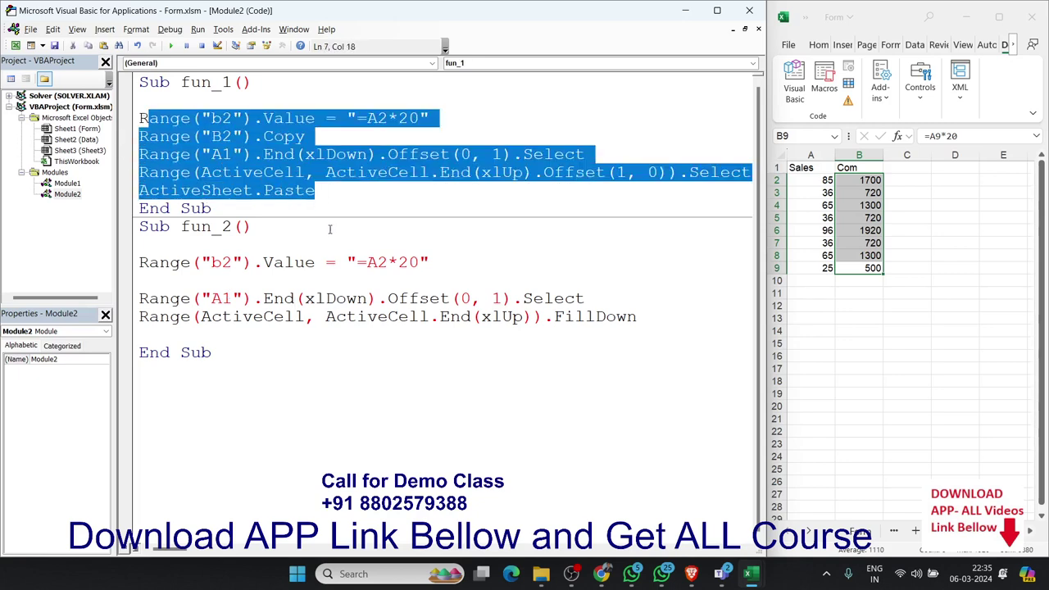
pyautogui.moveTo(648, 317); pyautogui.dragTo(184, 264)
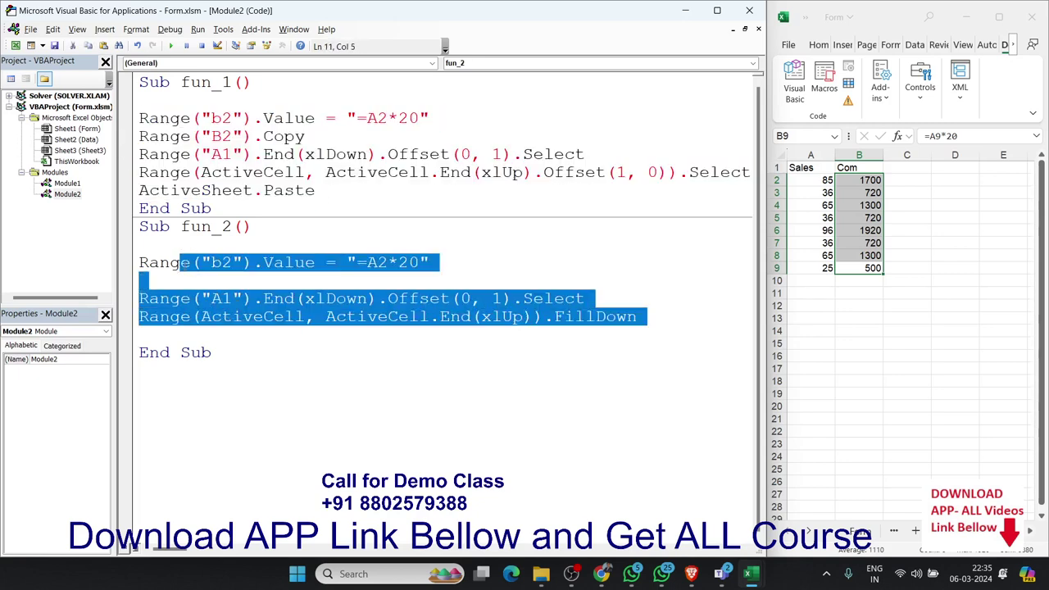
pyautogui.click(849, 171)
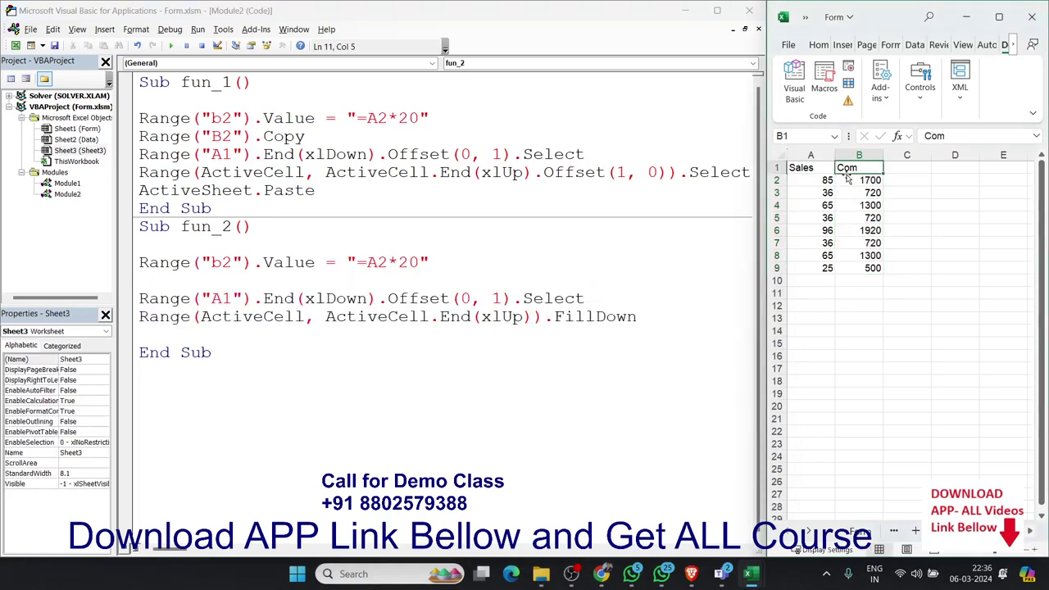
pyautogui.write('Result')
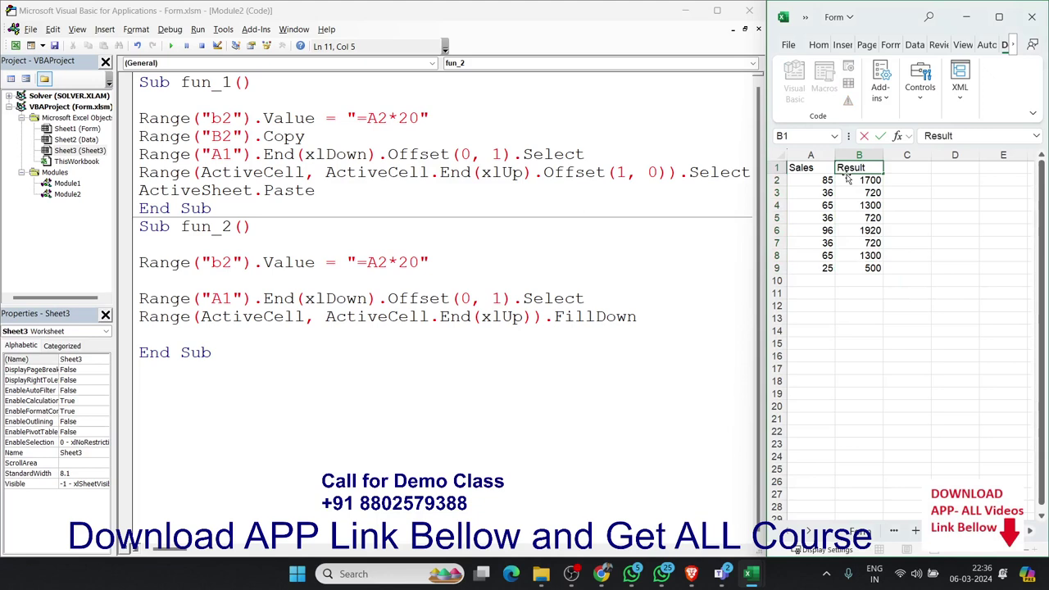
pyautogui.press('Return')
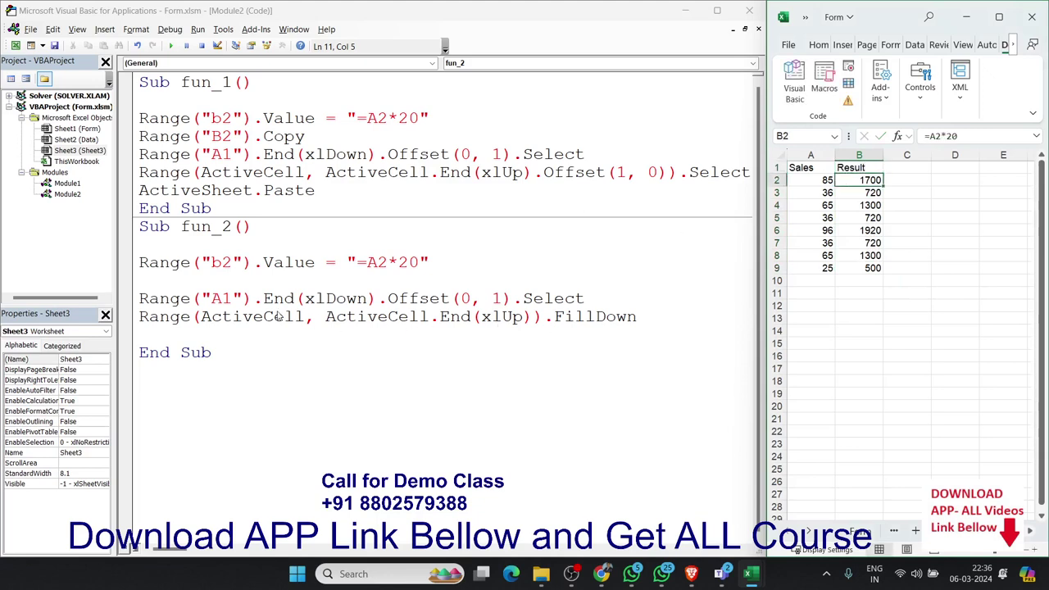
# Delete the body lines of fun_2.
pyautogui.click(187, 316)
pyautogui.moveTo(141, 335); pyautogui.dragTo(140, 262)
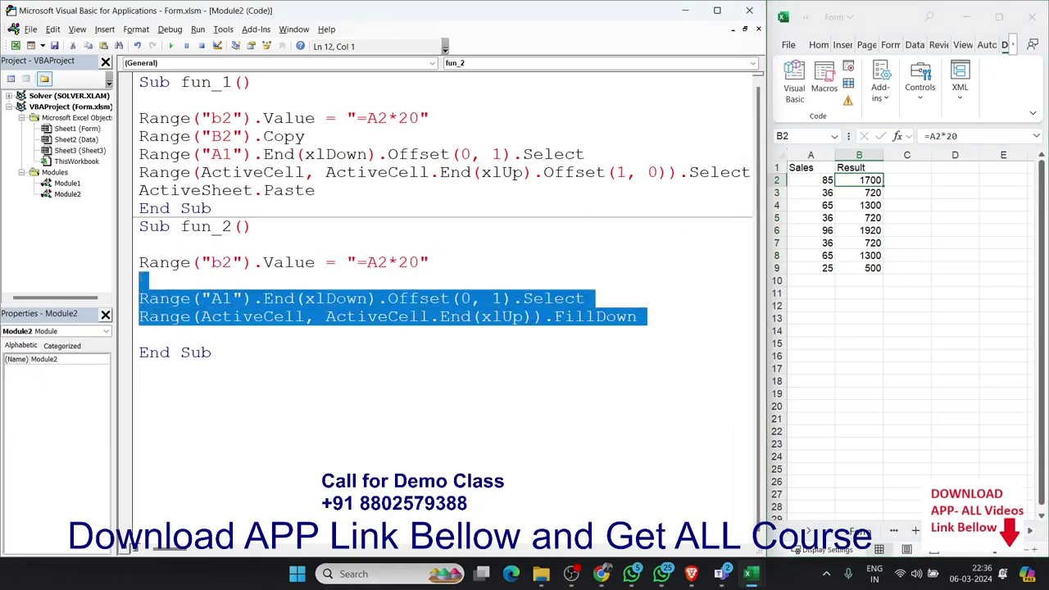
pyautogui.press('Delete')
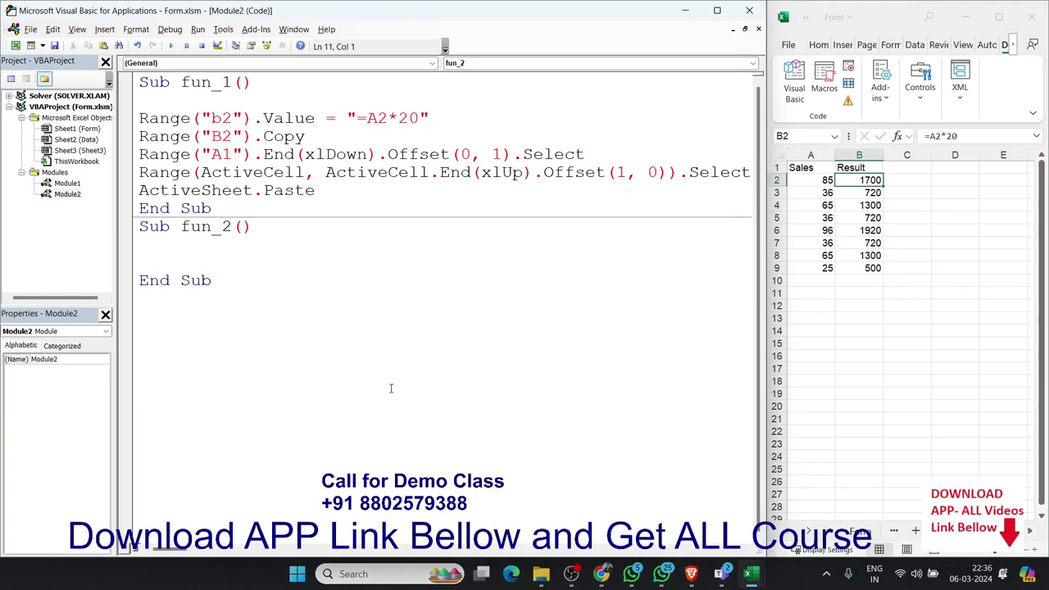
# Clear the Result values in B2:B9 on the worksheet.
pyautogui.click(858, 305)
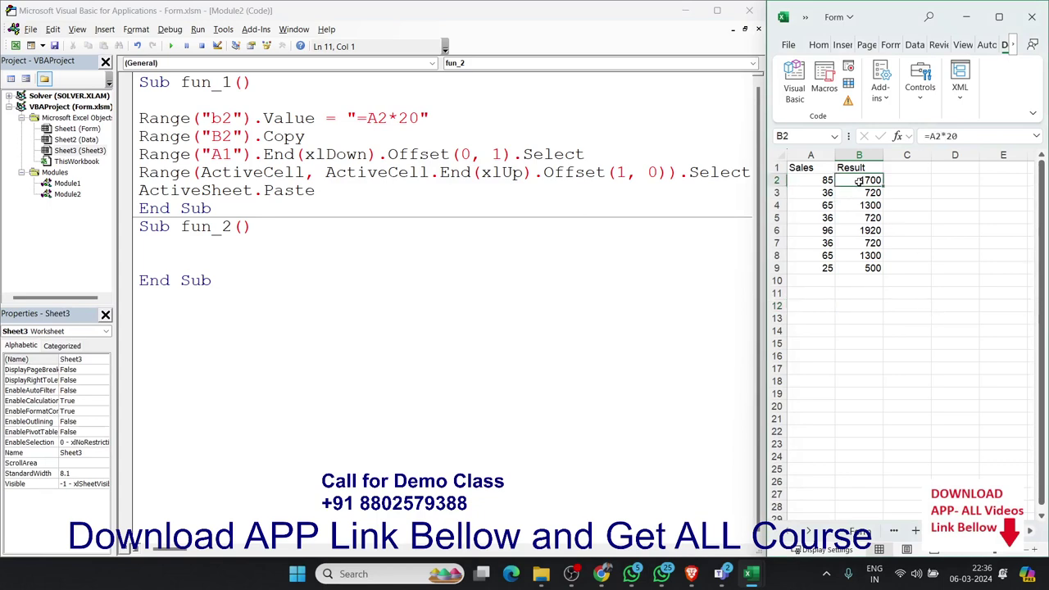
pyautogui.moveTo(858, 180); pyautogui.dragTo(859, 267)
pyautogui.press('Delete')
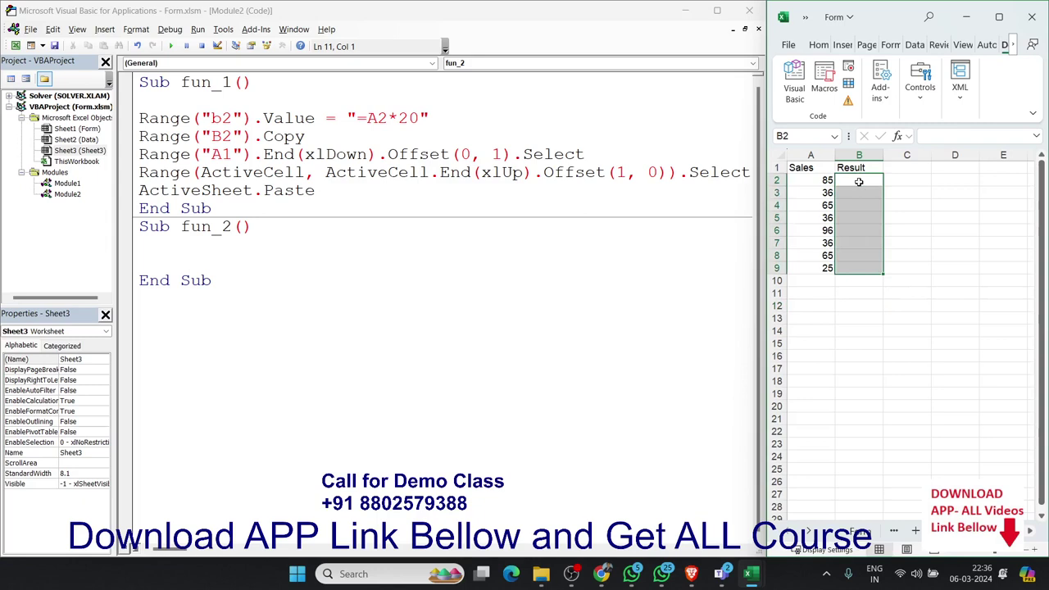
pyautogui.press('Left')
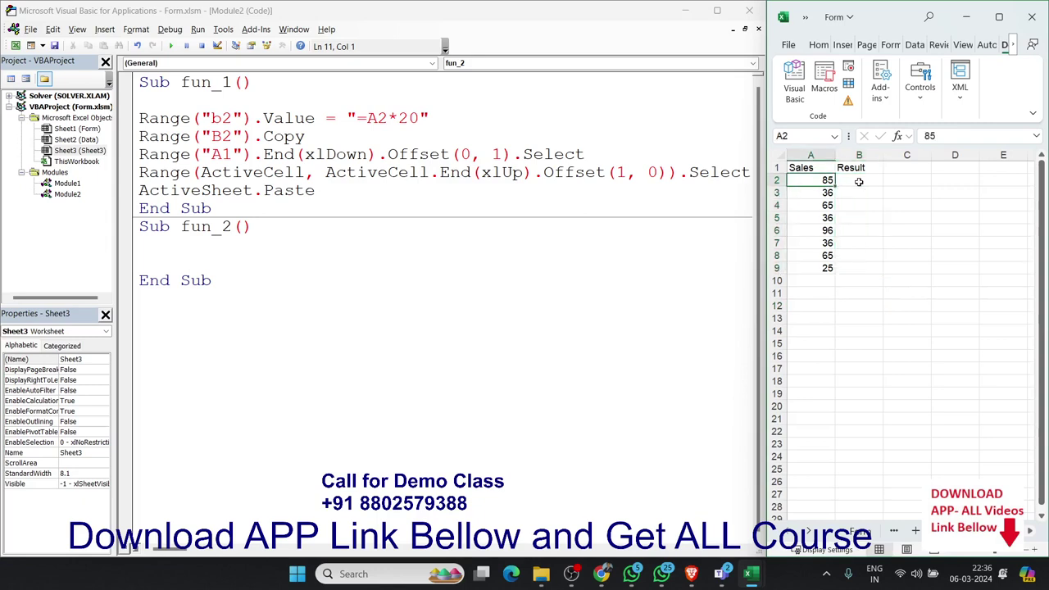
pyautogui.click(859, 181)
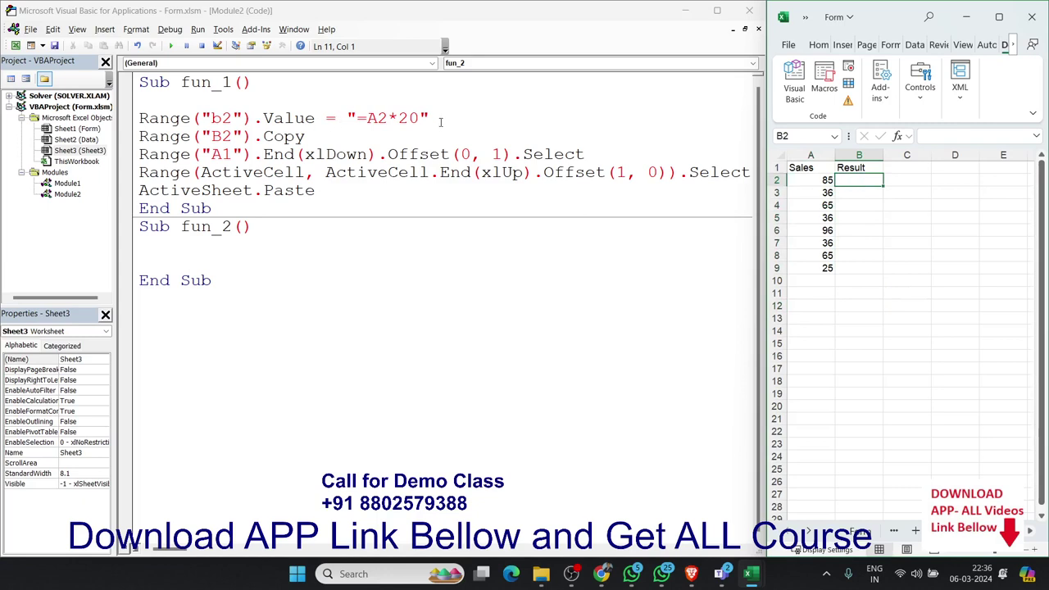
# Undo the deletion to restore fun_2's code.
pyautogui.click(173, 240)
pyautogui.click(173, 240)
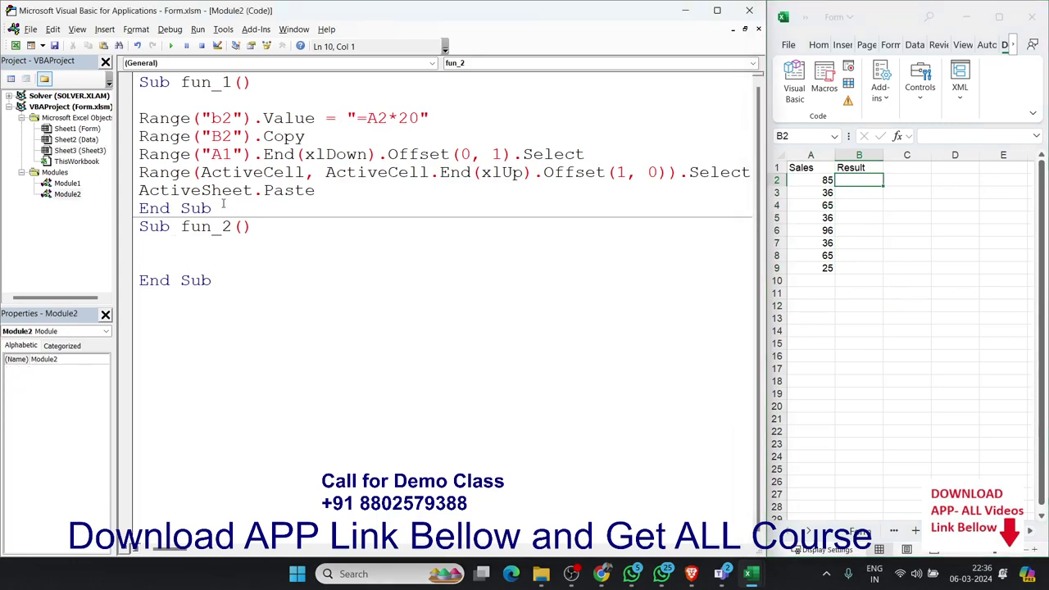
pyautogui.moveTo(305, 190); pyautogui.dragTo(147, 118)
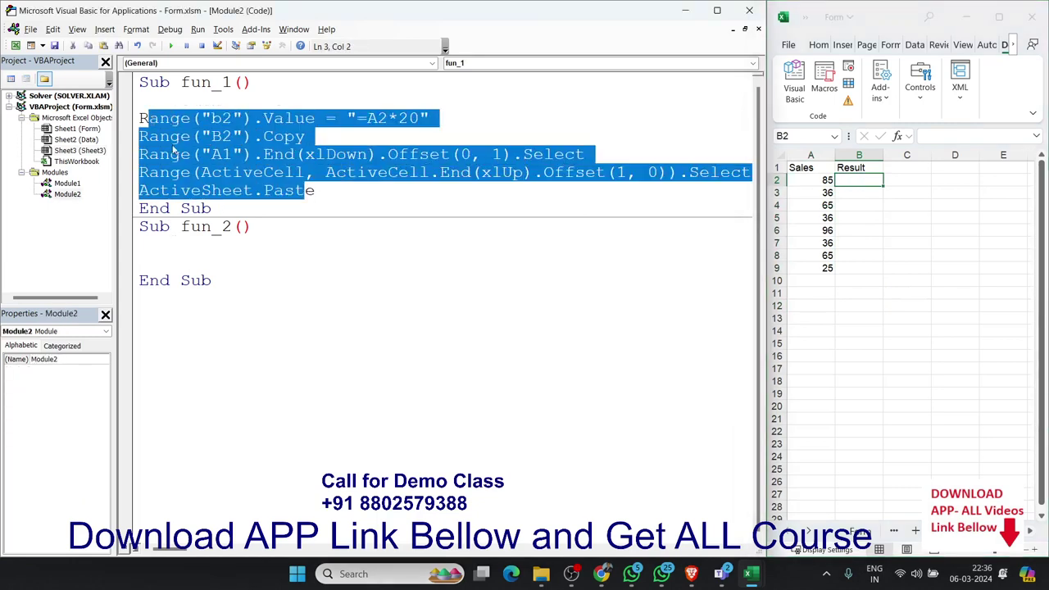
pyautogui.click(213, 260)
pyautogui.hotkey('ctrl', 'z')
# Paste a duplicate of the whole fun_2 macro below it.
pyautogui.click(221, 352)
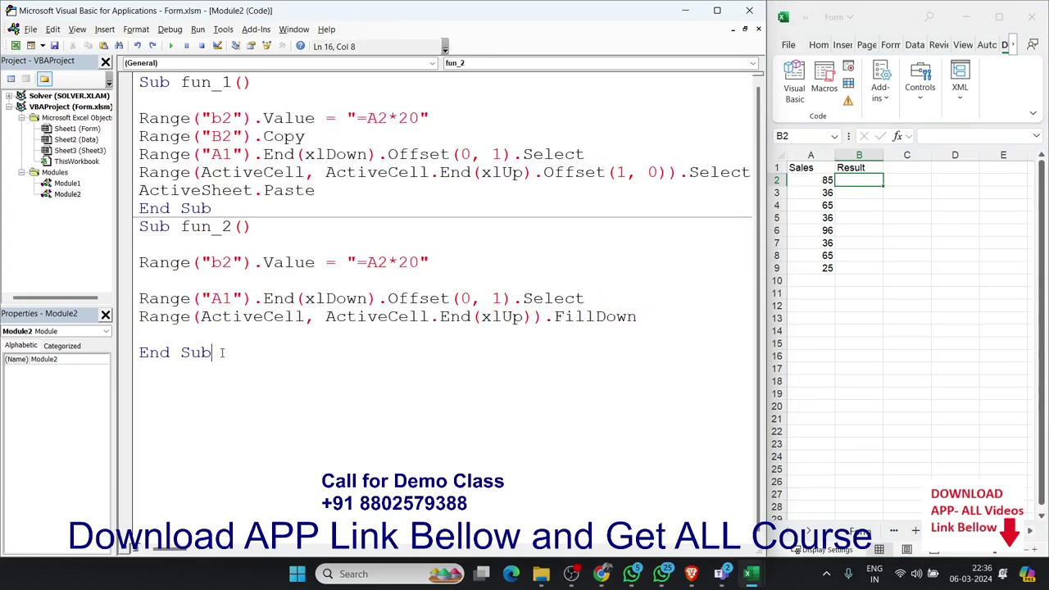
pyautogui.moveTo(221, 353); pyautogui.dragTo(140, 226)
pyautogui.click(186, 375)
pyautogui.write('Sub fun_2()  Range("b2").Value = "=A2*20"  Range("A1").End(xlDown).Offset(0, 1).Select Range(ActiveCell, ActiveCell.End(xlUp)).FillDown  End Sub')
# Rename the duplicated macro to fun_3.
pyautogui.click(220, 370)
pyautogui.press('Delete')
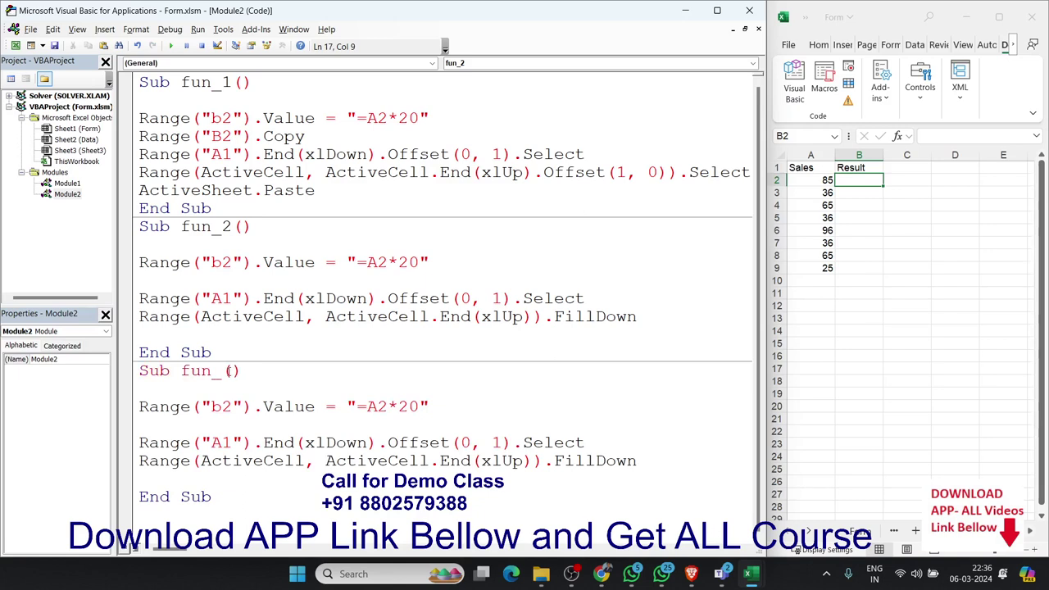
pyautogui.write('3')
# Replace fun_3's =A2*20 string with =if(a2>=40,Pass,Fail for B2.
pyautogui.moveTo(428, 407); pyautogui.dragTo(356, 407)
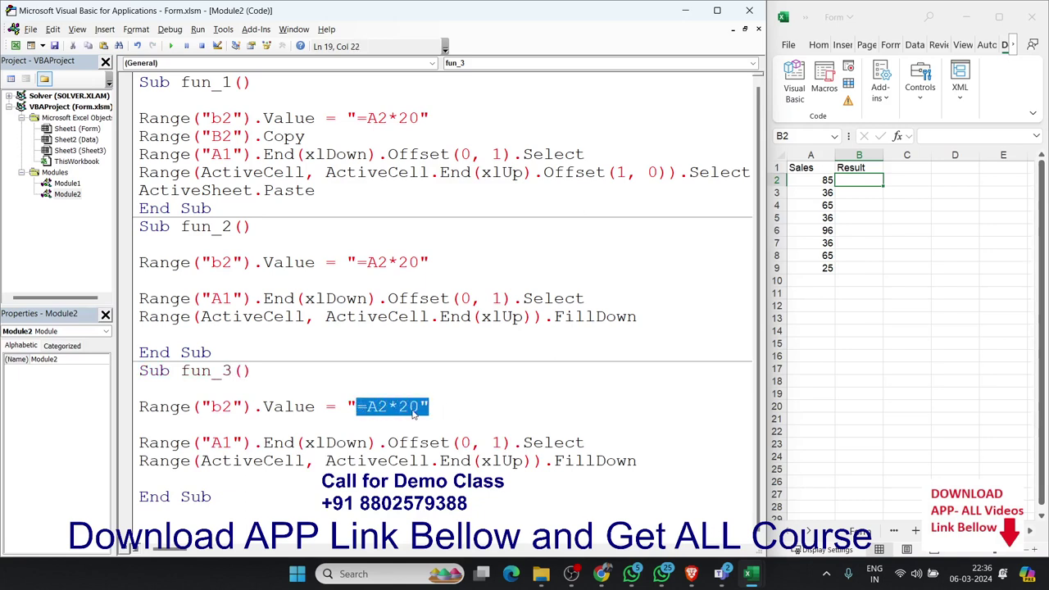
pyautogui.press('Delete')
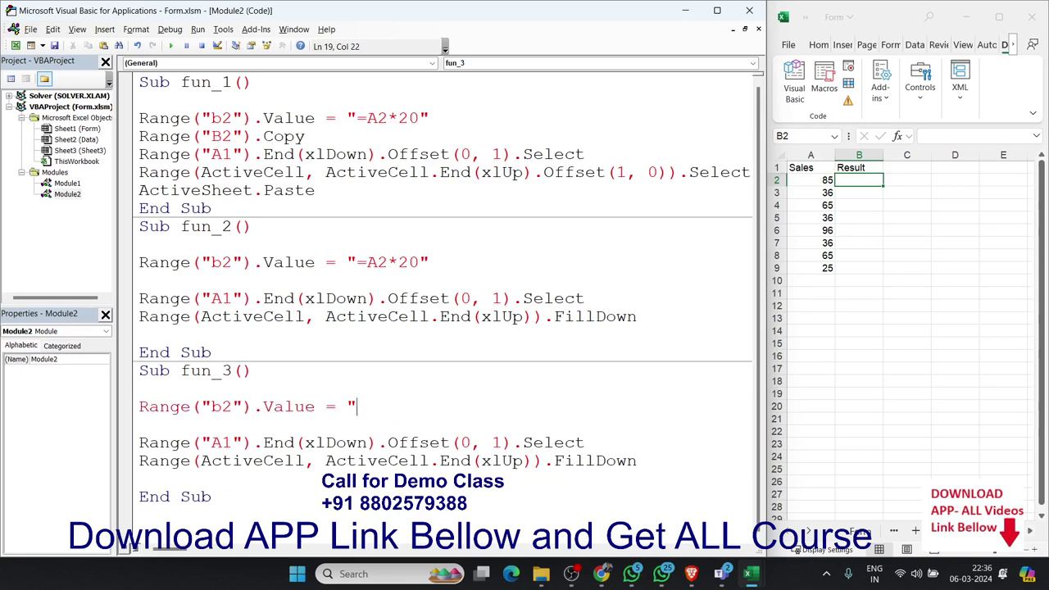
pyautogui.write('=if(')
pyautogui.write('a2')
pyautogui.write('>=')
pyautogui.write('40,')
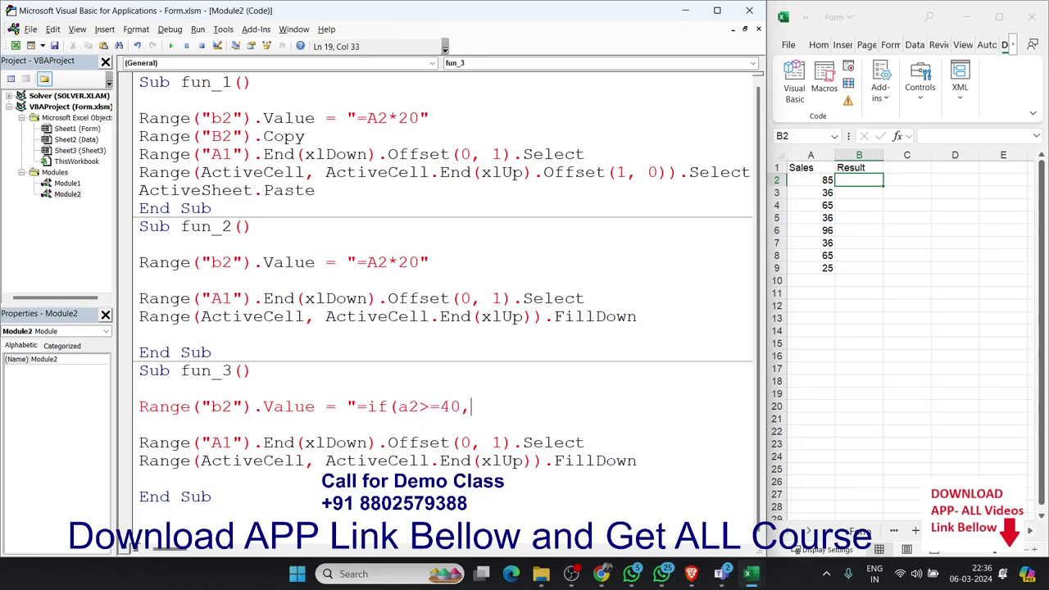
pyautogui.write('Pa')
pyautogui.write('ss')
pyautogui.write(',"Fai')
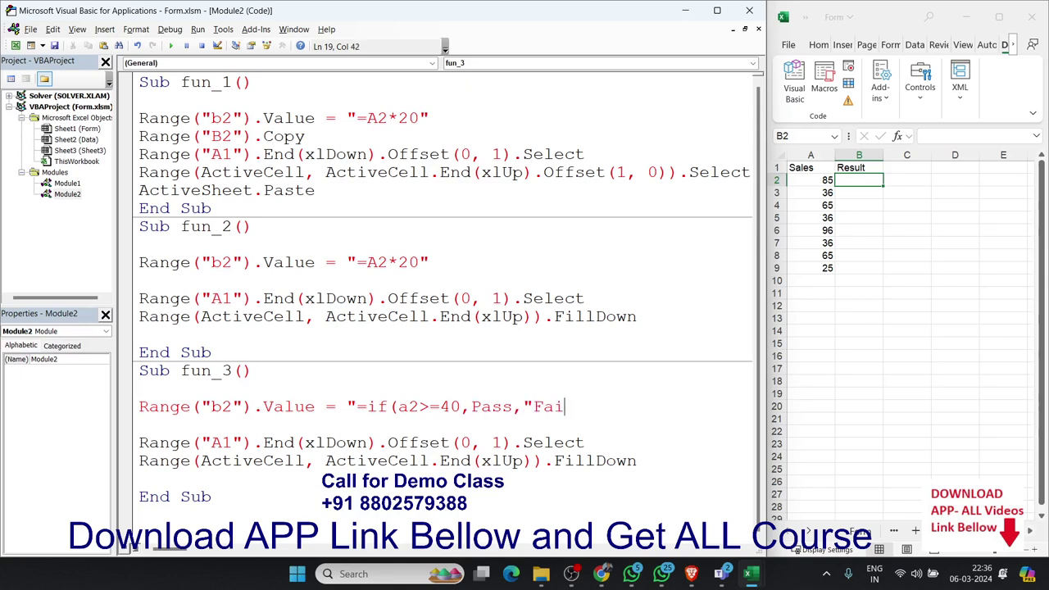
pyautogui.write('l')
pyautogui.press('BackSpace')
pyautogui.press('BackSpace')
pyautogui.press('BackSpace')
pyautogui.press('BackSpace')
pyautogui.press('BackSpace')
pyautogui.write('Fail"')
pyautogui.click(564, 426)
# Run fun_3 and debug the run-time error 1004 to land on the faulty B2 formula line.
pyautogui.click(171, 46)
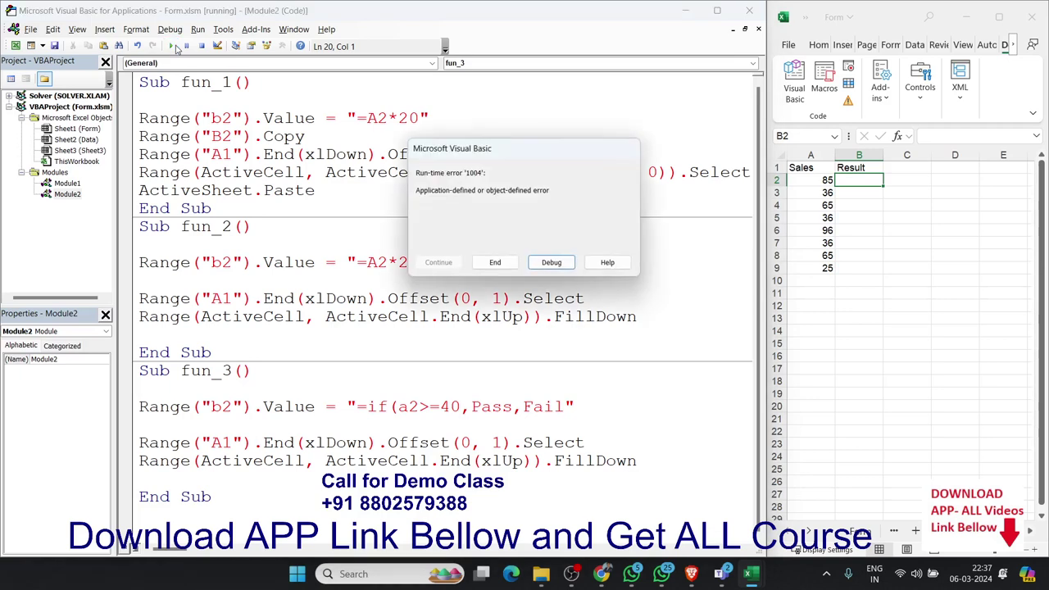
pyautogui.click(543, 262)
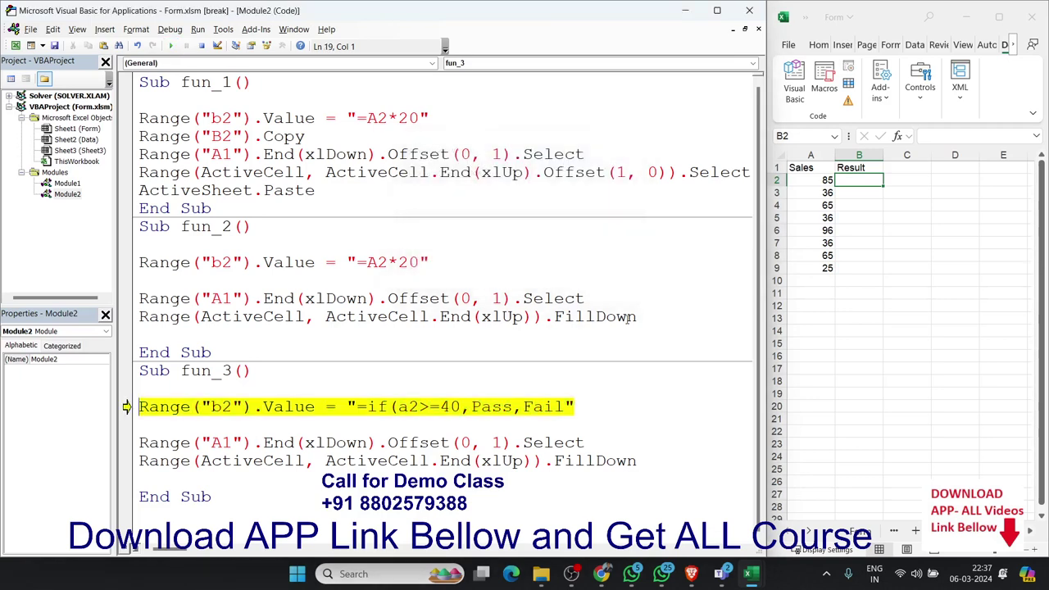
pyautogui.doubleClick(507, 407)
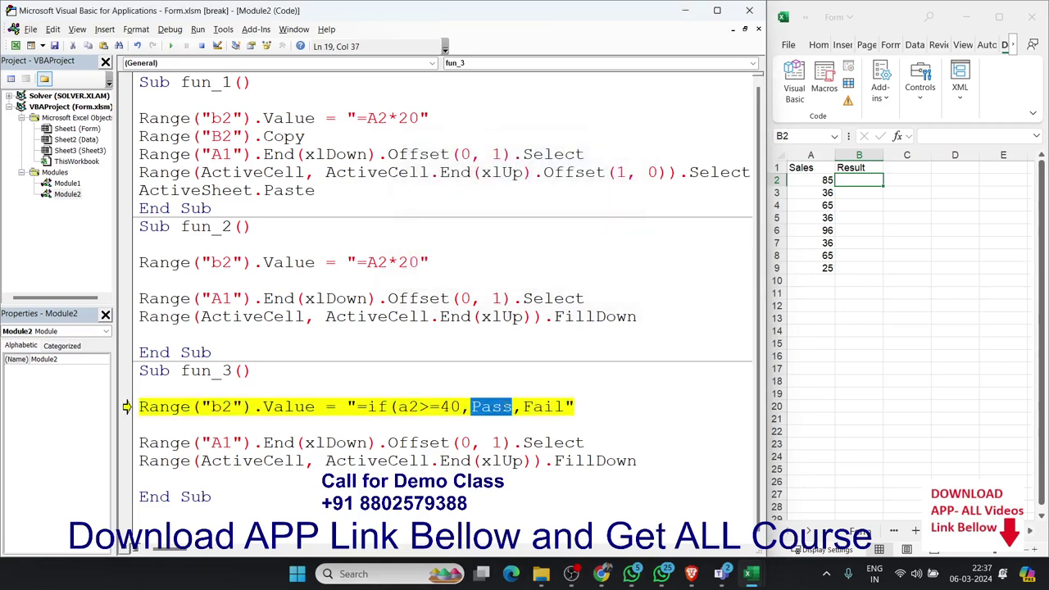
# Test =IF(A2>=40,Pass) manually in cell B2, get #NAME?, then clear the cell.
pyautogui.click(854, 178)
pyautogui.doubleClick(854, 178)
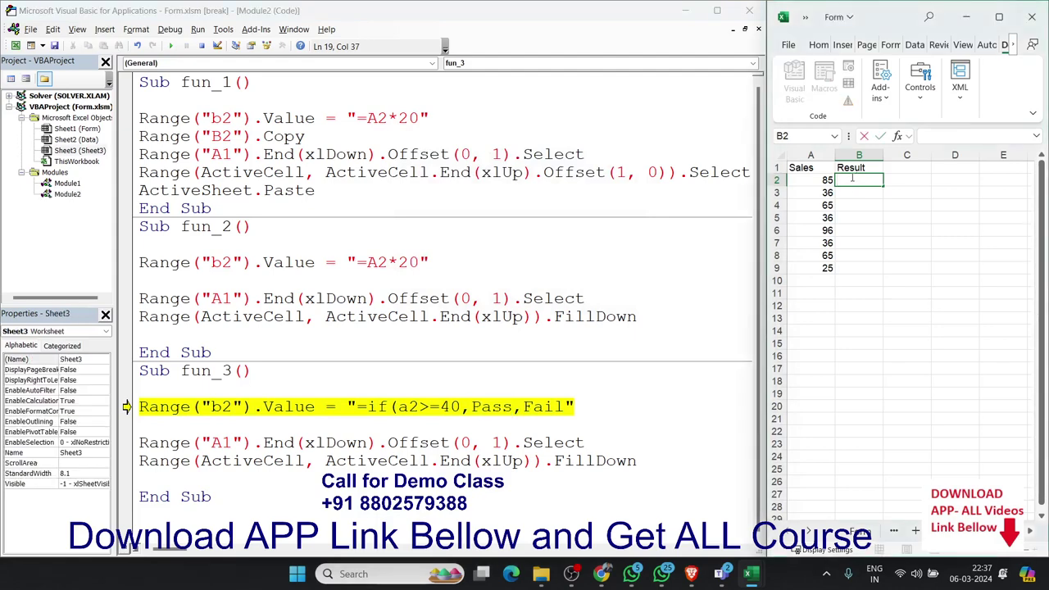
pyautogui.write('if')
pyautogui.press('BackSpace')
pyautogui.press('BackSpace')
pyautogui.write('=if')
pyautogui.press('Escape')
pyautogui.write('(a')
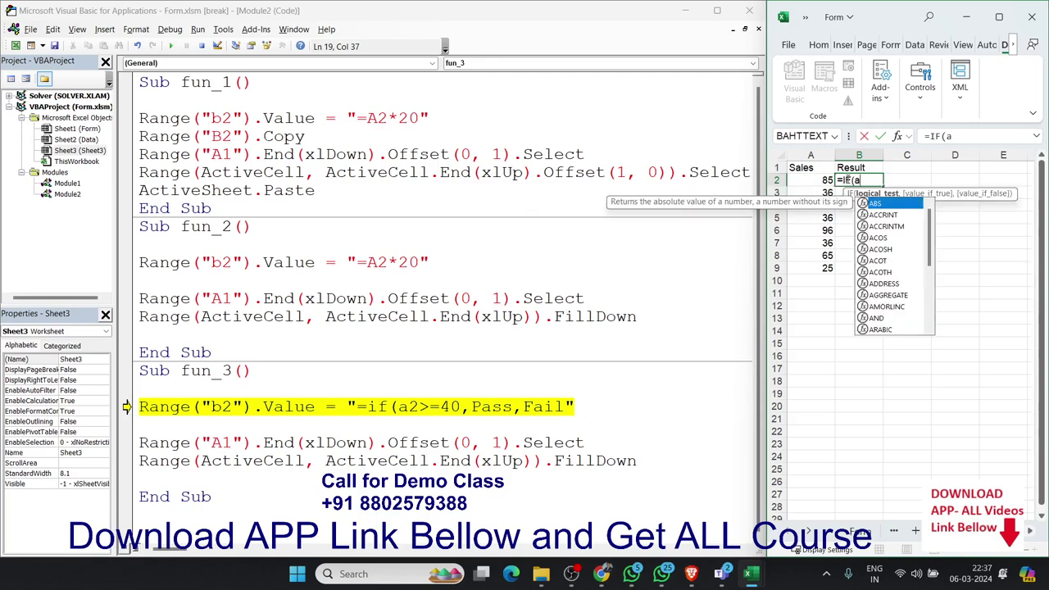
pyautogui.write('2>=')
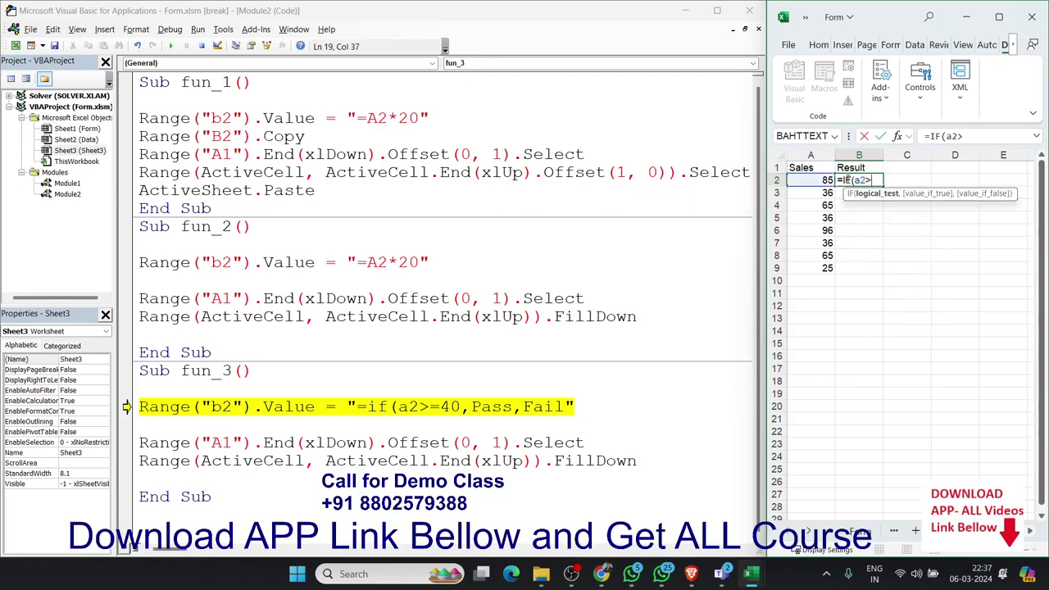
pyautogui.write('40,p')
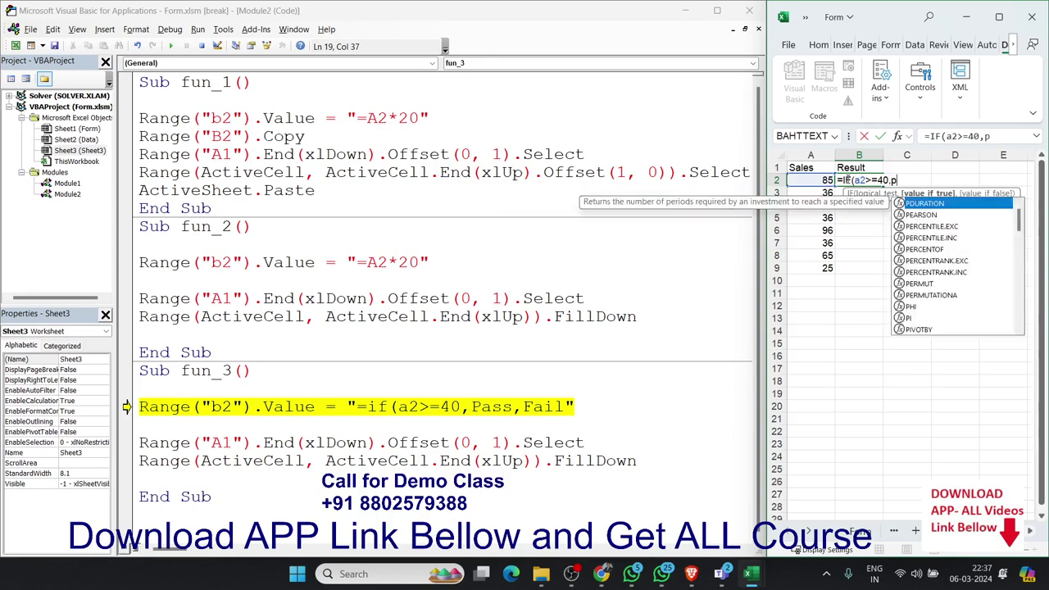
pyautogui.write('ass')
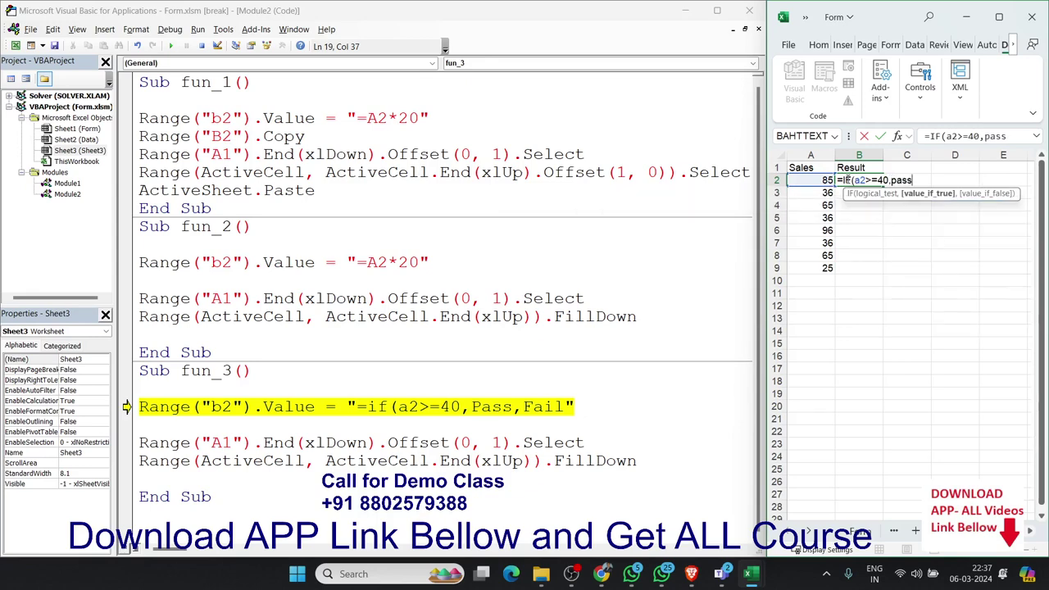
pyautogui.press('Return')
pyautogui.click(846, 179)
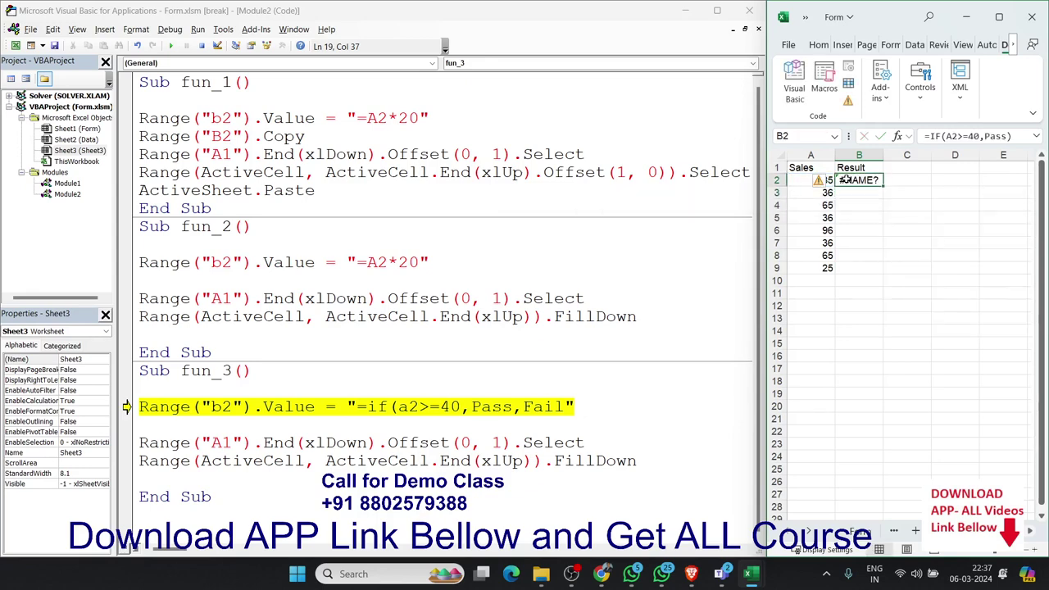
pyautogui.press('Delete')
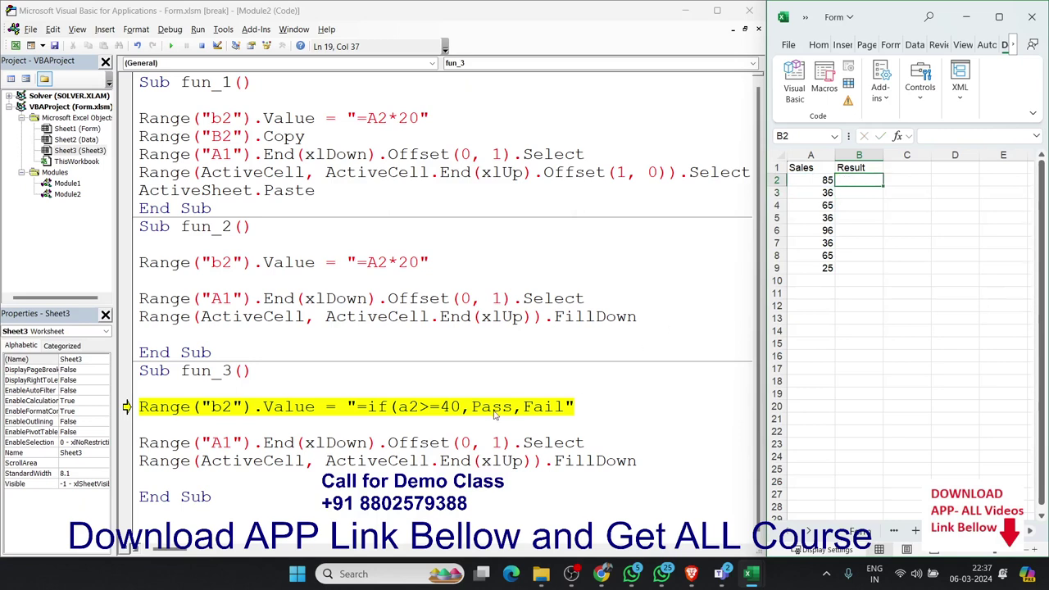
pyautogui.doubleClick(489, 407)
pyautogui.click(472, 408)
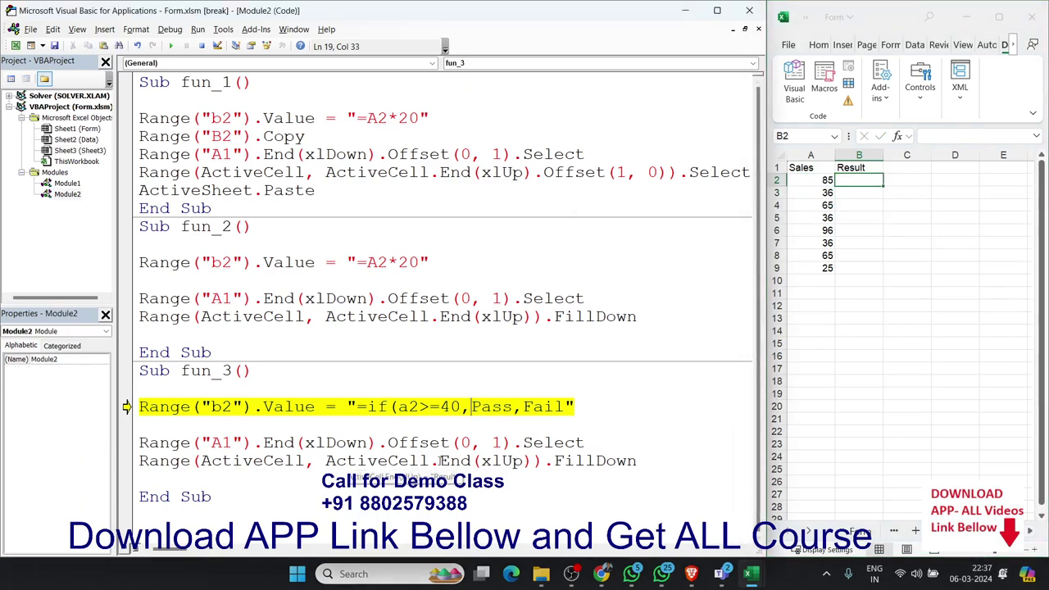
# Wrap Pass and Fail in doubled quotes (""Pass"", ""Fail"") in fun_3's B2 formula.
pyautogui.write('""')
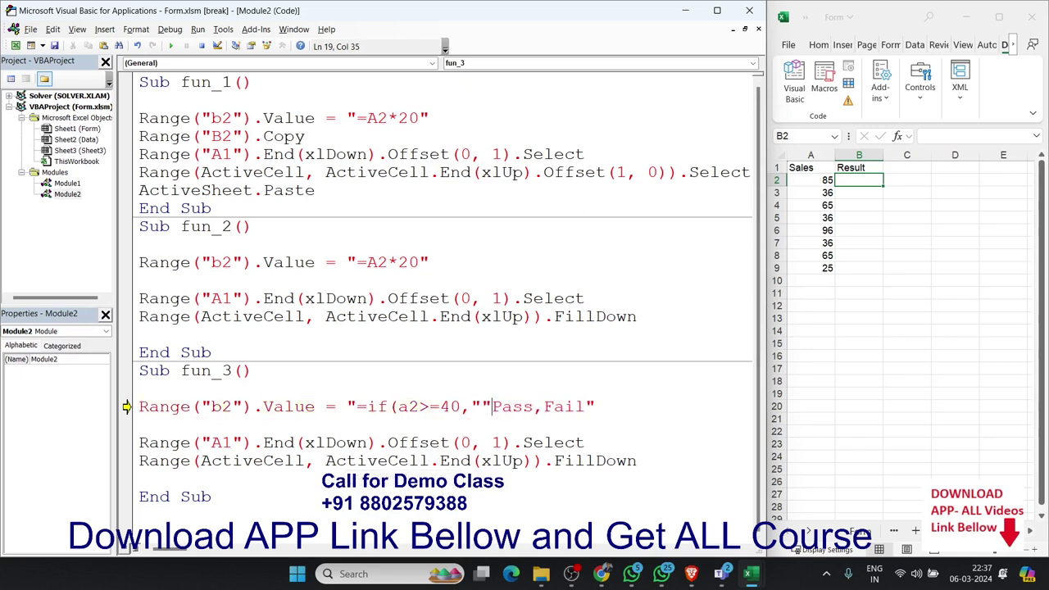
pyautogui.press('Right')
pyautogui.press('Right')
pyautogui.press('Right')
pyautogui.write('"')
pyautogui.write('"')
pyautogui.write('""')
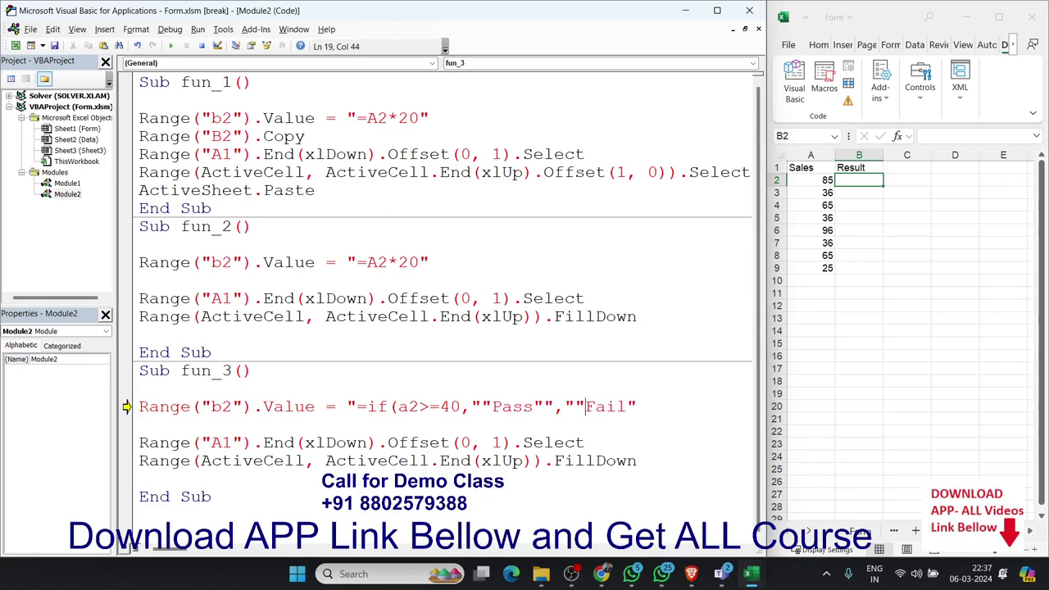
pyautogui.press('Right')
pyautogui.press('Right')
pyautogui.press('Right')
pyautogui.press('Right')
pyautogui.write('""')
pyautogui.click(367, 443)
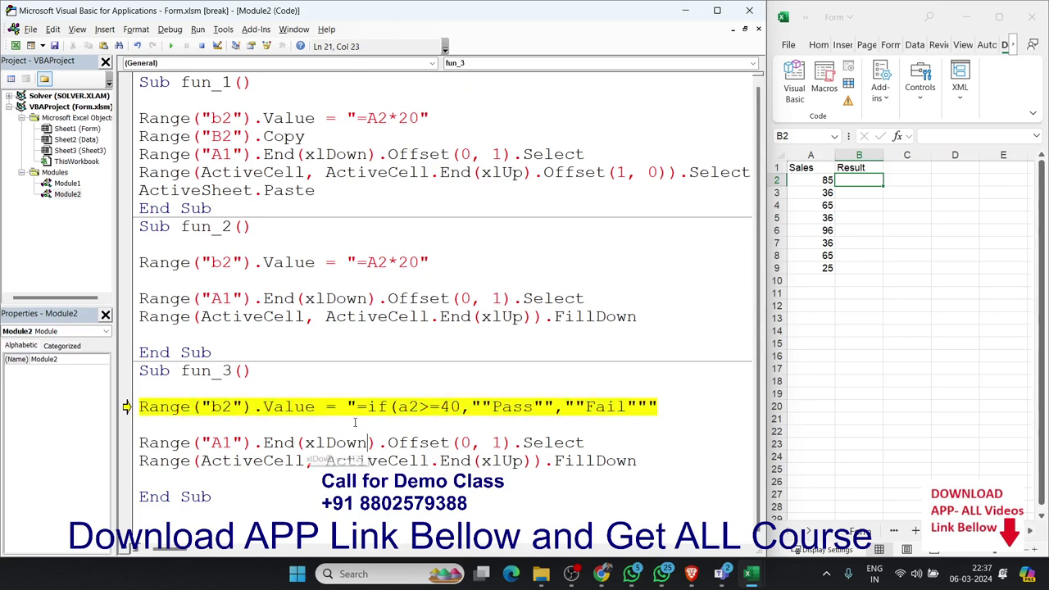
# Rerun fun_3, debug the error, and add the closing parenthesis to the IF formula.
pyautogui.click(172, 46)
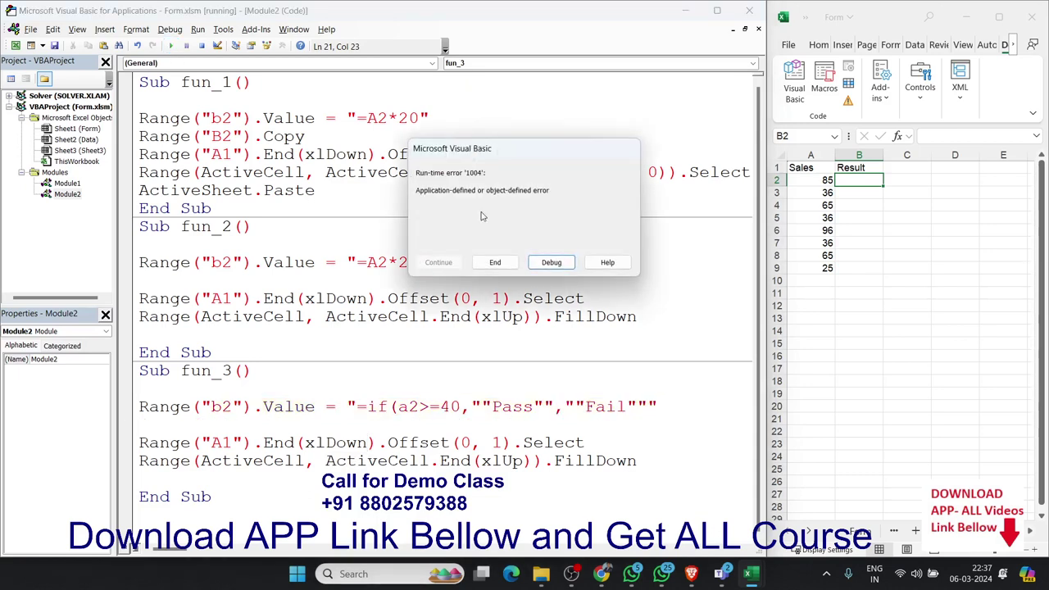
pyautogui.click(551, 262)
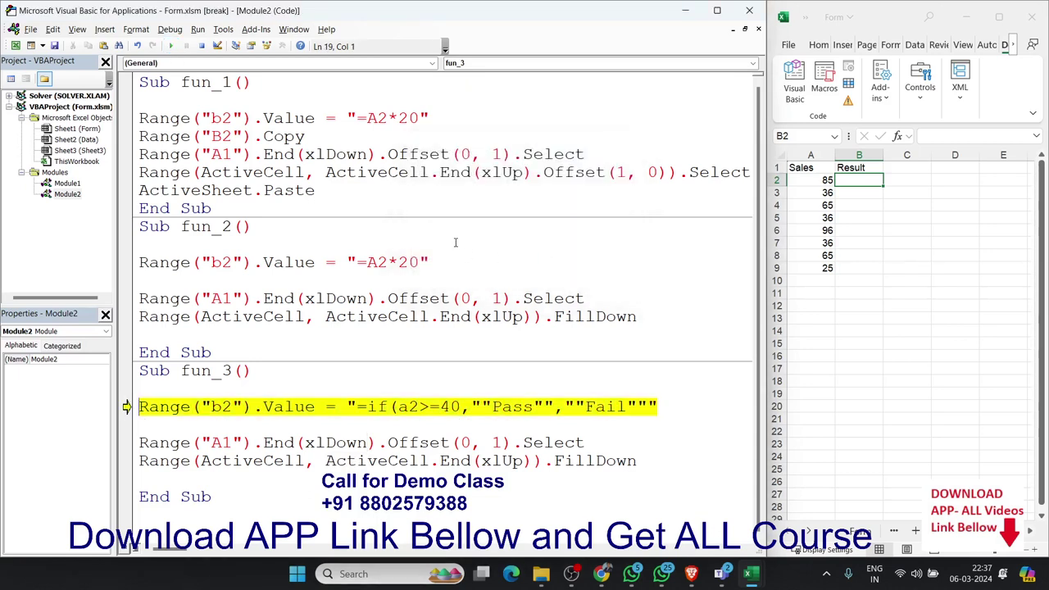
pyautogui.click(668, 404)
pyautogui.write('1')
pyautogui.press('Return')
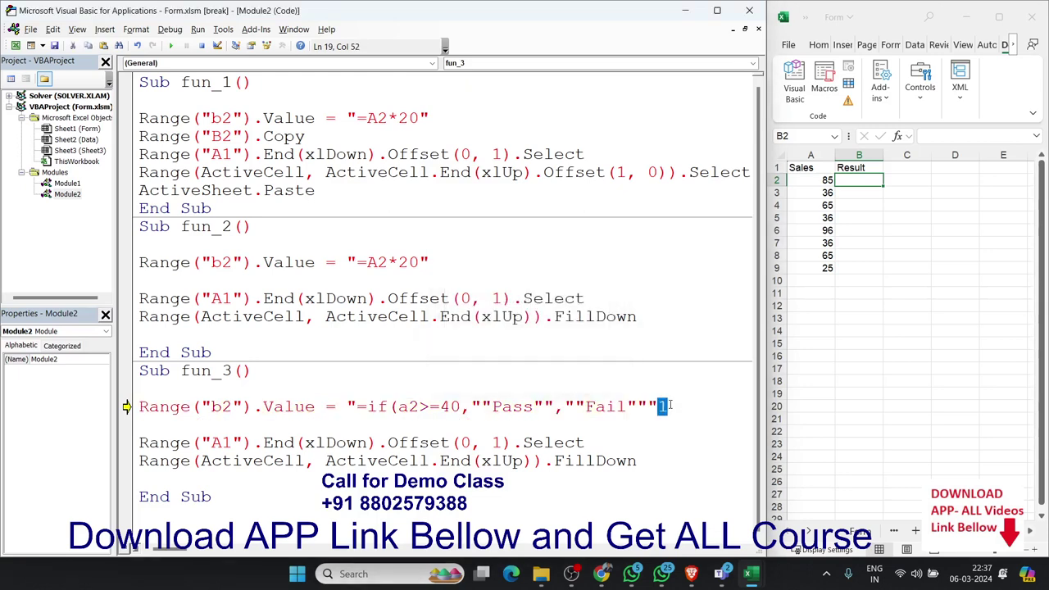
pyautogui.press('BackSpace')
pyautogui.write(')')
pyautogui.press('Down')
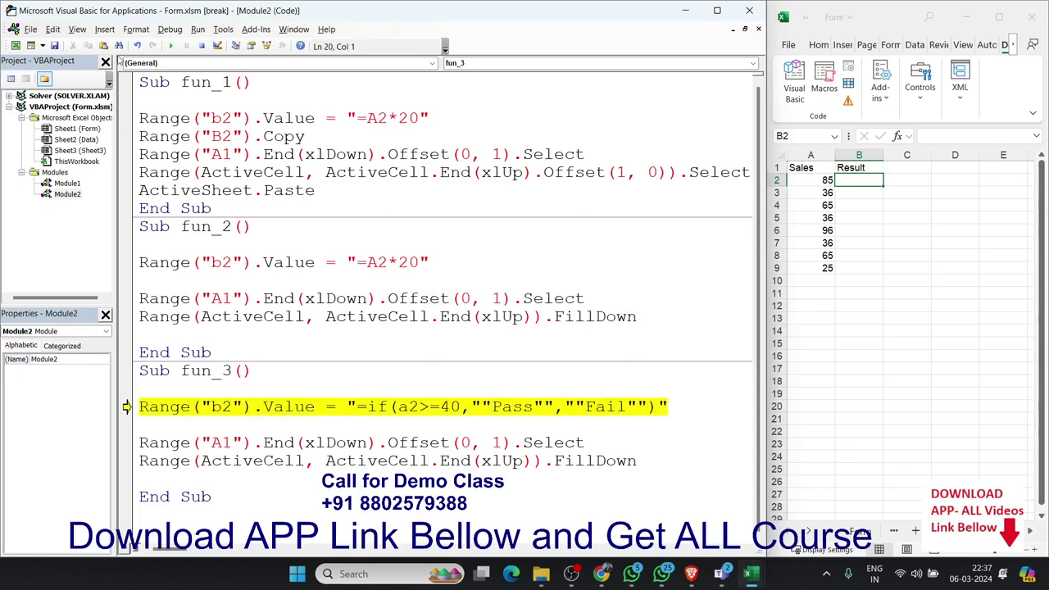
# Resume fun_3 to fill Result B2:B9 with Pass/Fail, then rerun with F5 from fun_2.
pyautogui.click(170, 46)
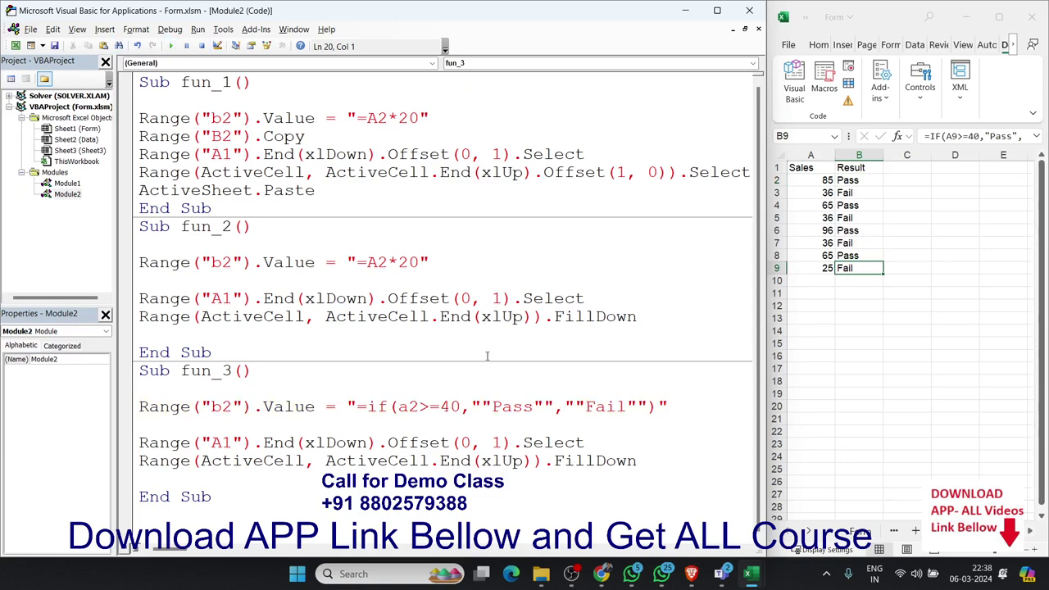
pyautogui.click(469, 387)
pyautogui.click(475, 339)
pyautogui.press('F5')
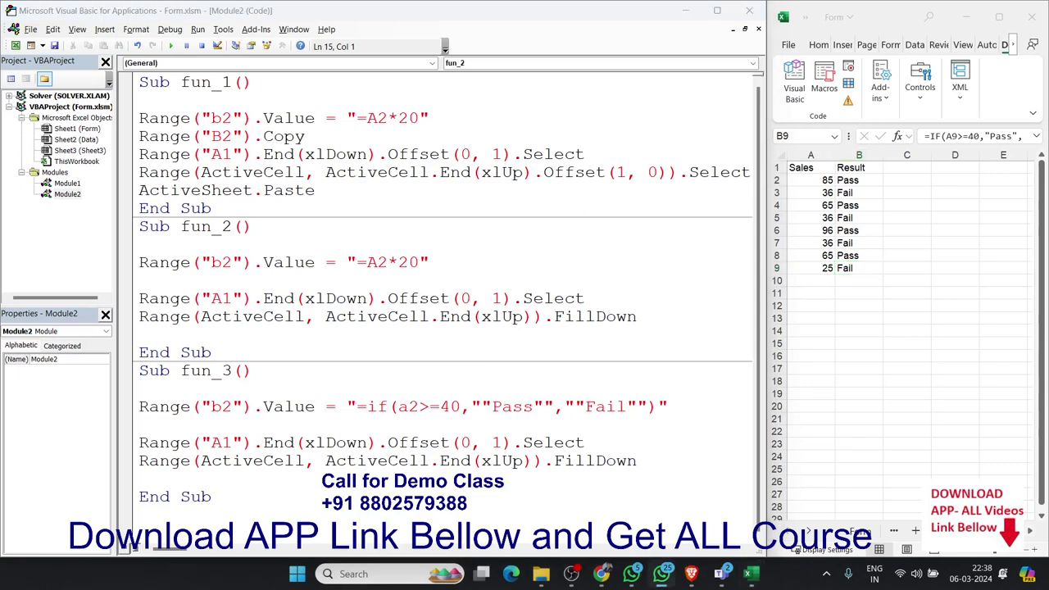